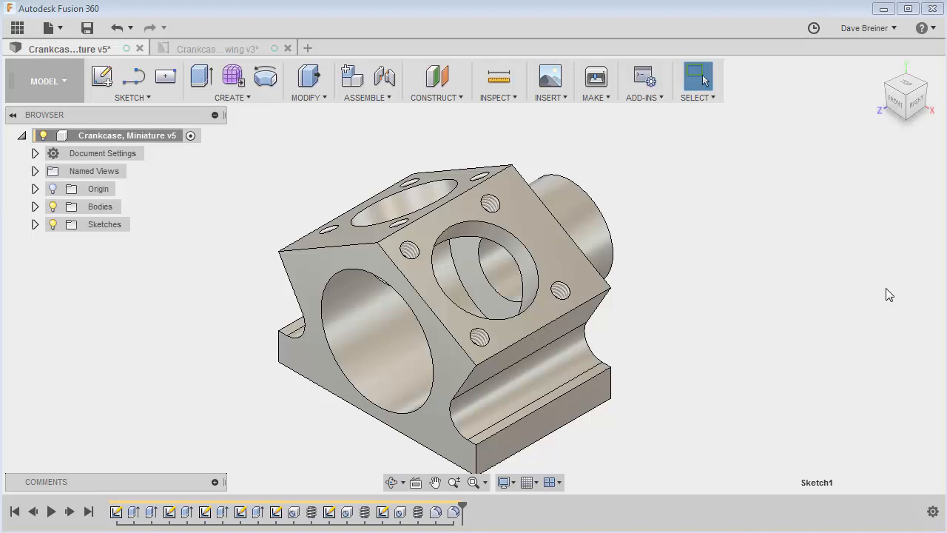
Review the miniature crankcase's dimensioned drawing and examine the finished 3D model from several angles
{"action": "left_click", "coordinate": [223, 49]}
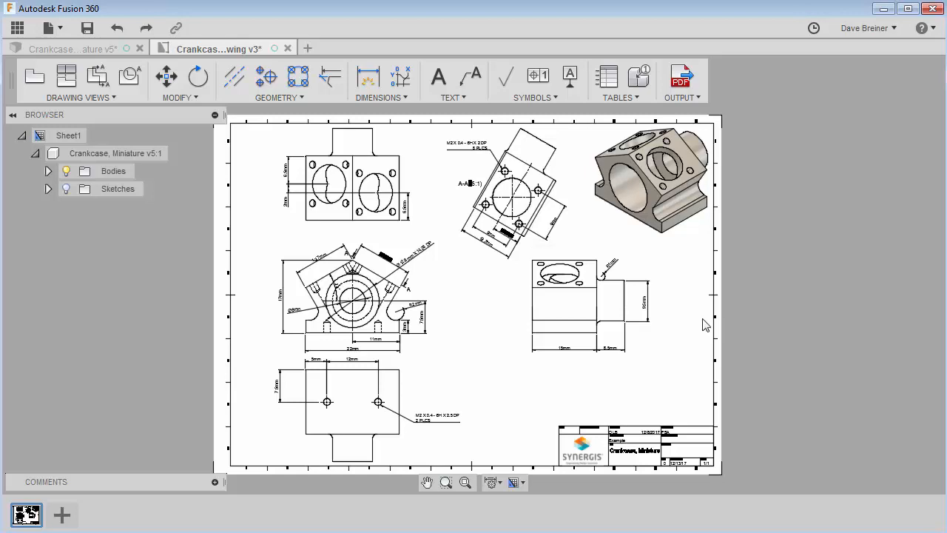
{"action": "left_click", "coordinate": [98, 49]}
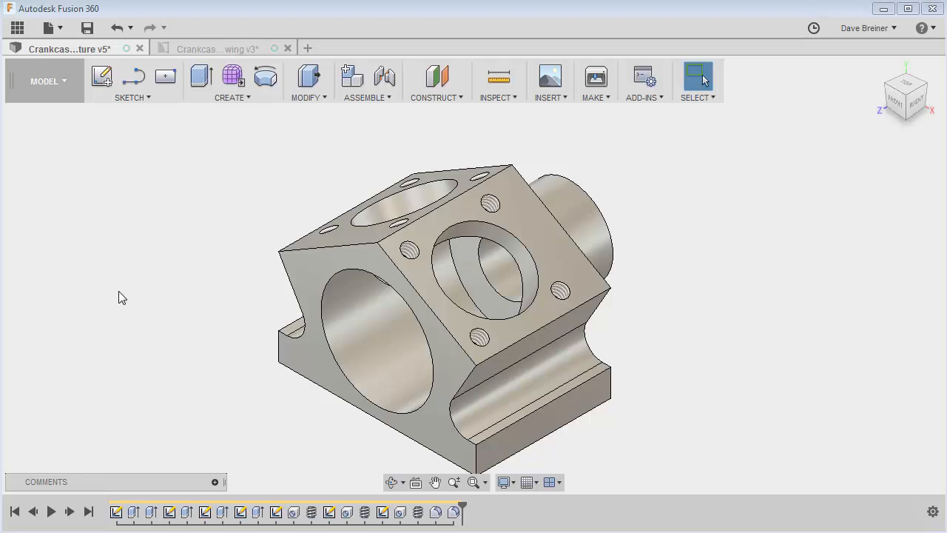
{"action": "middle_click_drag", "start_coordinate": [186, 161], "coordinate": [330, 253], "text": "shift"}
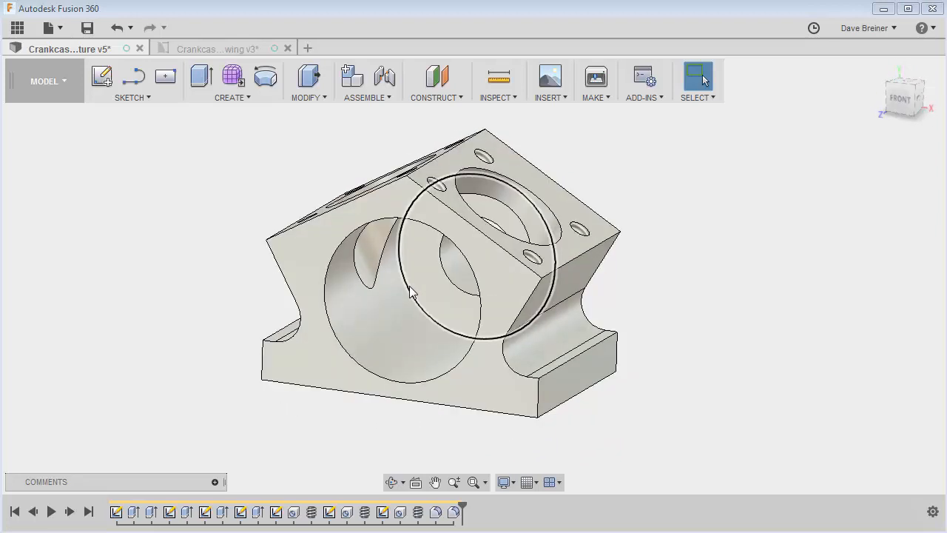
{"action": "middle_click_drag", "start_coordinate": [451, 415], "coordinate": [409, 409], "text": "shift"}
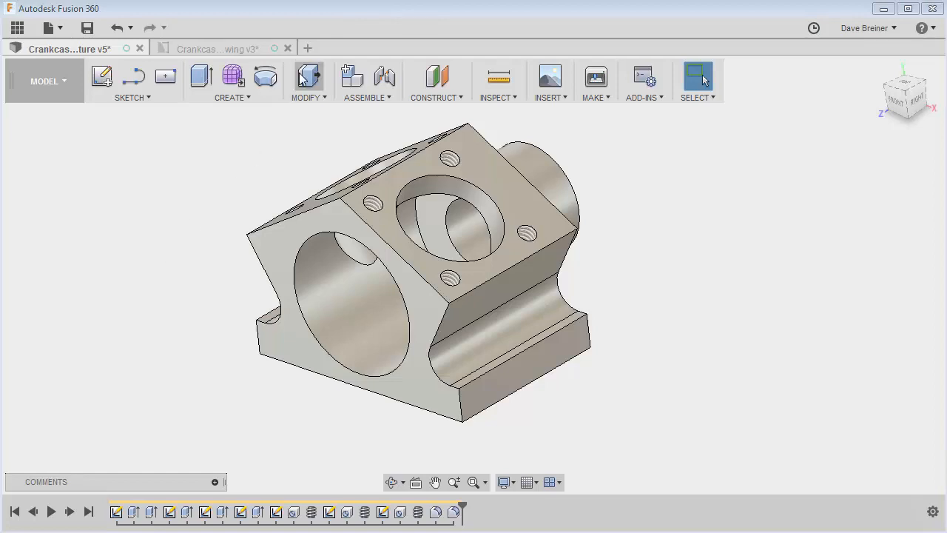
Create a new design and start a sketch on the front (XY) origin plane
{"action": "left_click", "coordinate": [308, 48]}
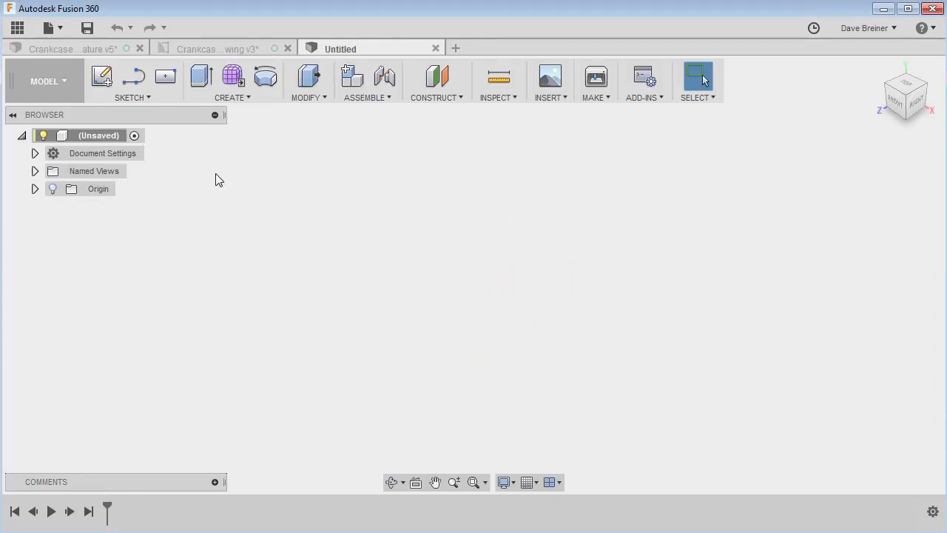
{"action": "left_click", "coordinate": [101, 77]}
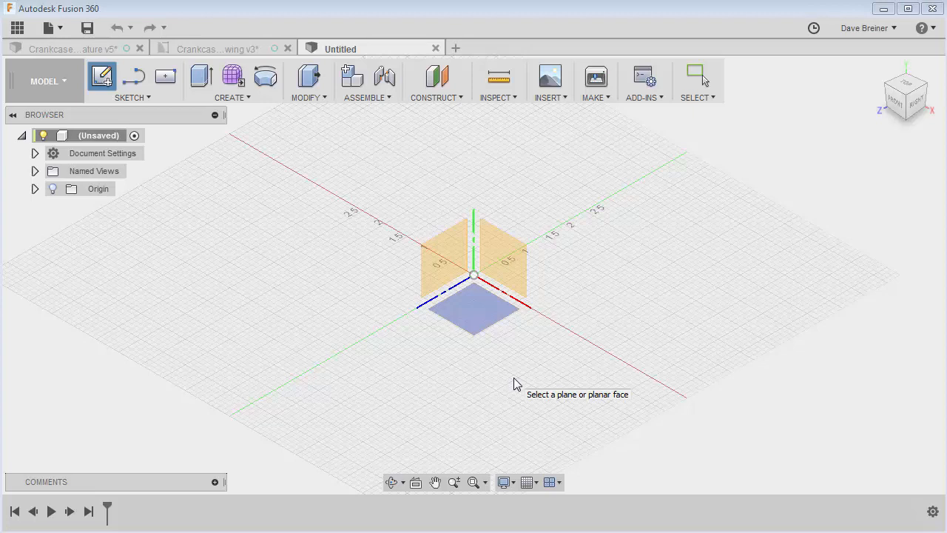
{"action": "left_click", "coordinate": [523, 256]}
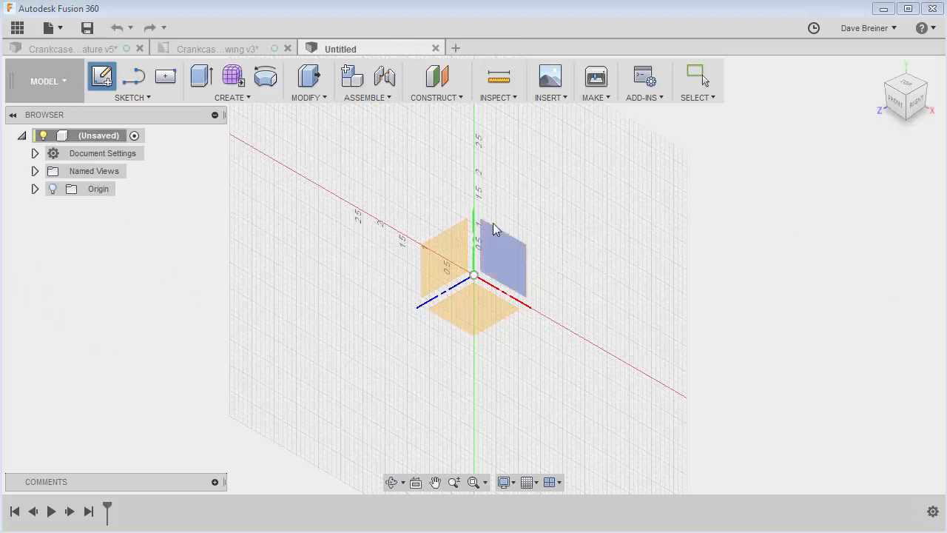
{"action": "left_click", "coordinate": [510, 262]}
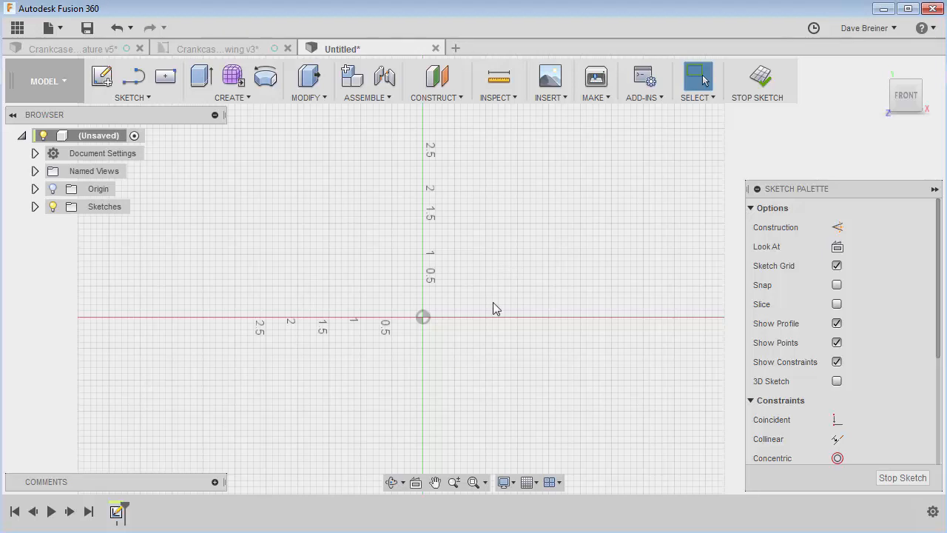
Change the document's active units to Millimeter without setting them as the default
{"action": "left_click", "coordinate": [35, 153]}
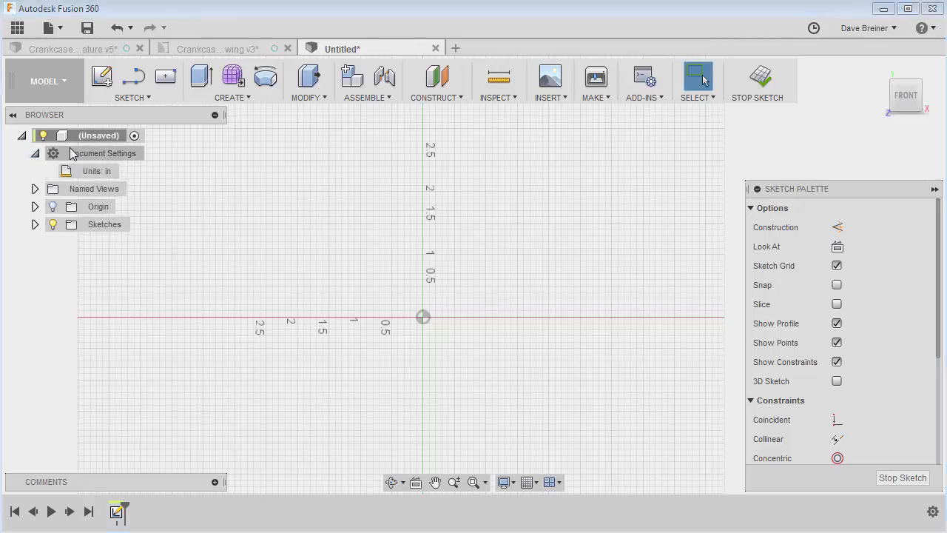
{"action": "left_click", "coordinate": [128, 172]}
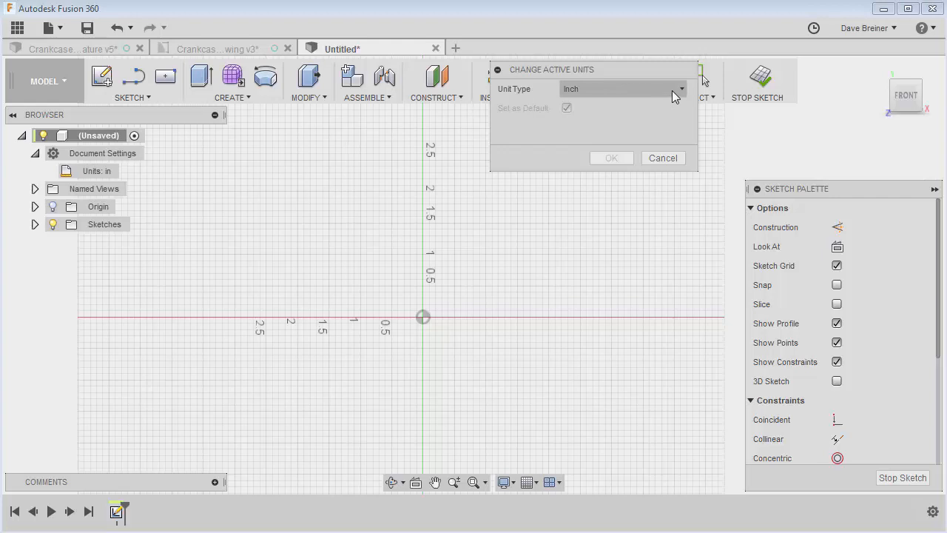
{"action": "left_click", "coordinate": [675, 90]}
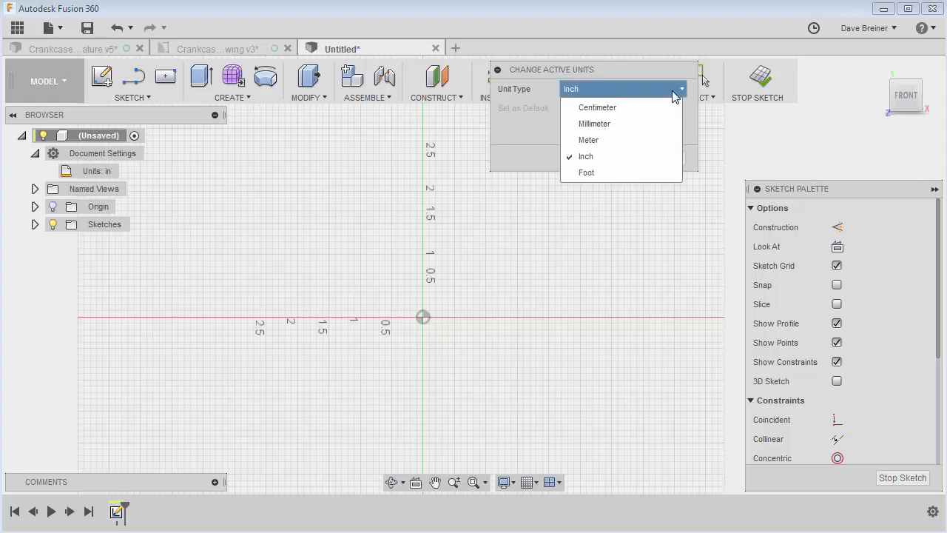
{"action": "left_click", "coordinate": [605, 126]}
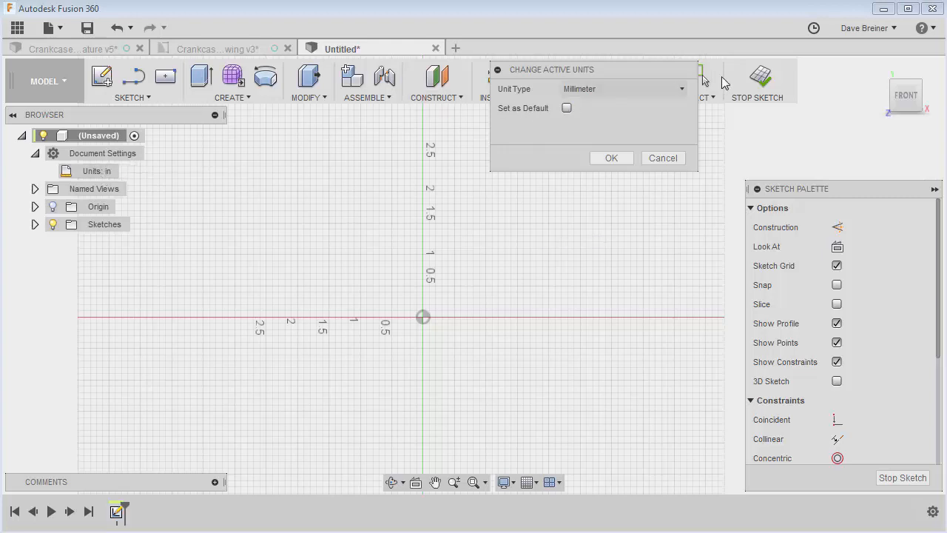
{"action": "left_click", "coordinate": [683, 90]}
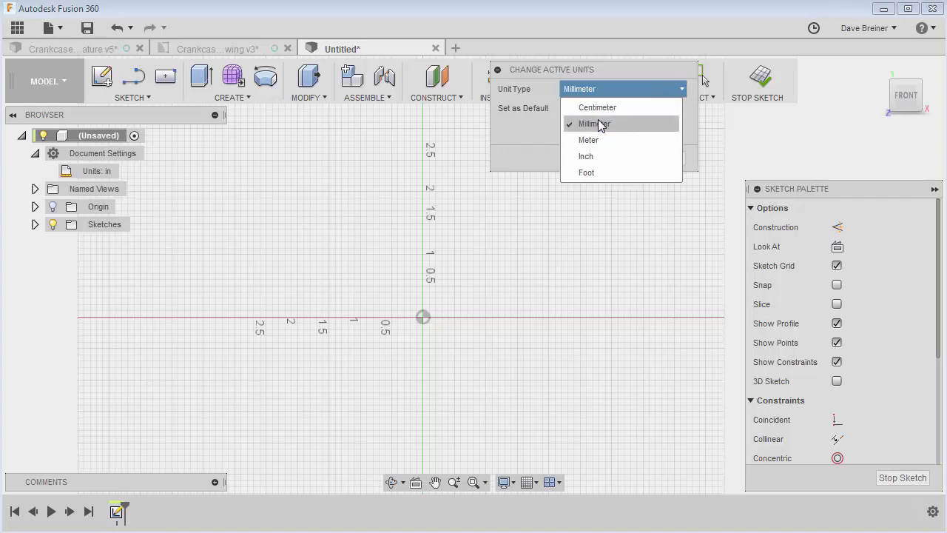
{"action": "left_click", "coordinate": [509, 131]}
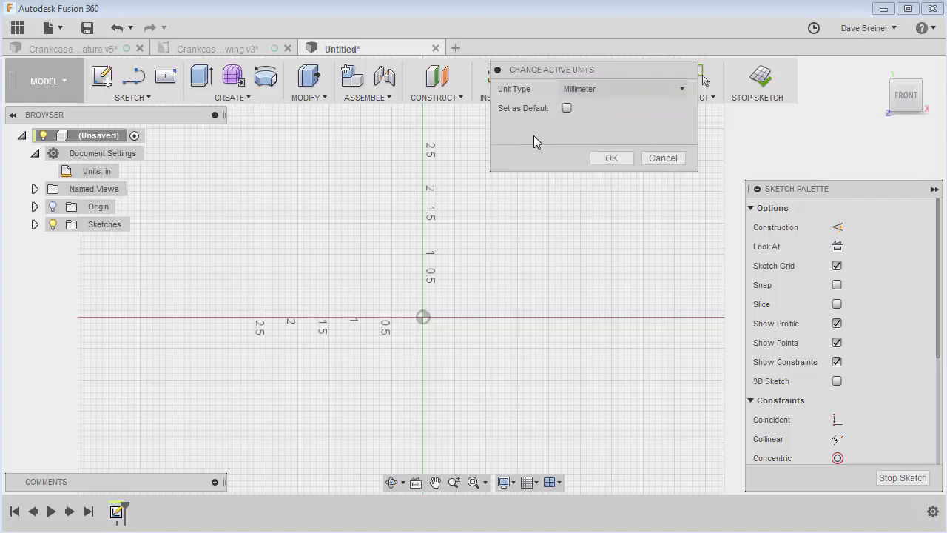
{"action": "left_click", "coordinate": [613, 158]}
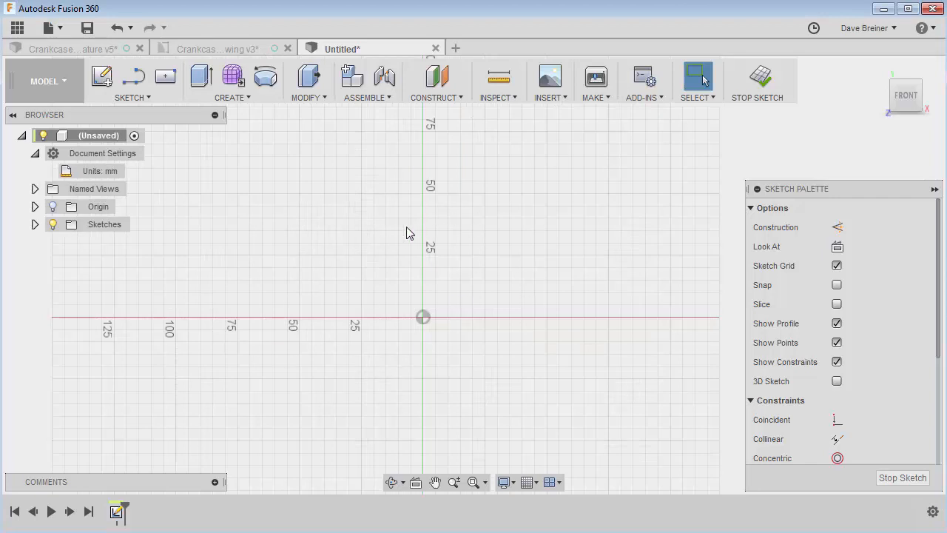
Sketch a horizontal base line below the origin, an edge about 4 mm high, a short inward ledge, and two slanted lines to the peak
{"action": "scroll", "coordinate": [424, 345], "scroll_direction": "up", "scroll_amount": 3}
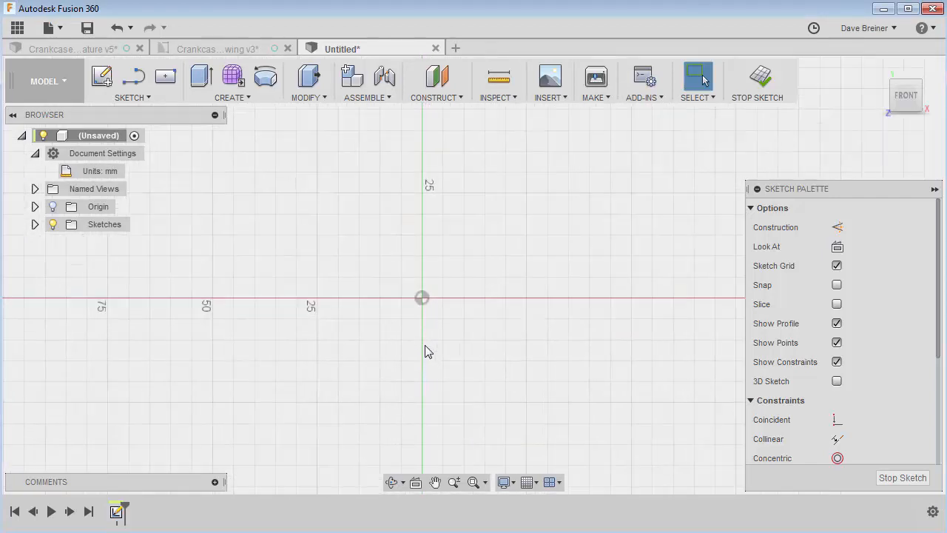
{"action": "scroll", "coordinate": [425, 345], "scroll_direction": "up", "scroll_amount": 3}
{"action": "middle_click_drag", "start_coordinate": [449, 322], "coordinate": [419, 403]}
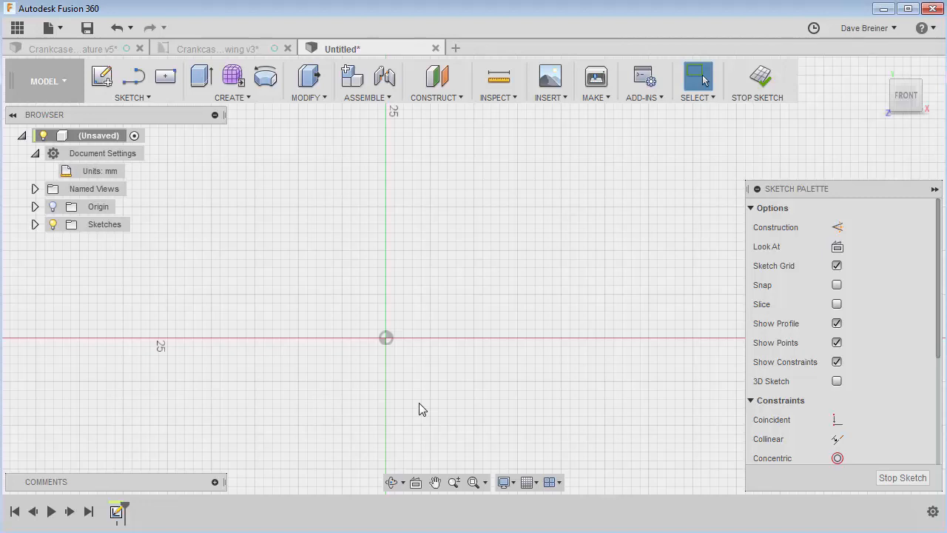
{"action": "left_click", "coordinate": [152, 96]}
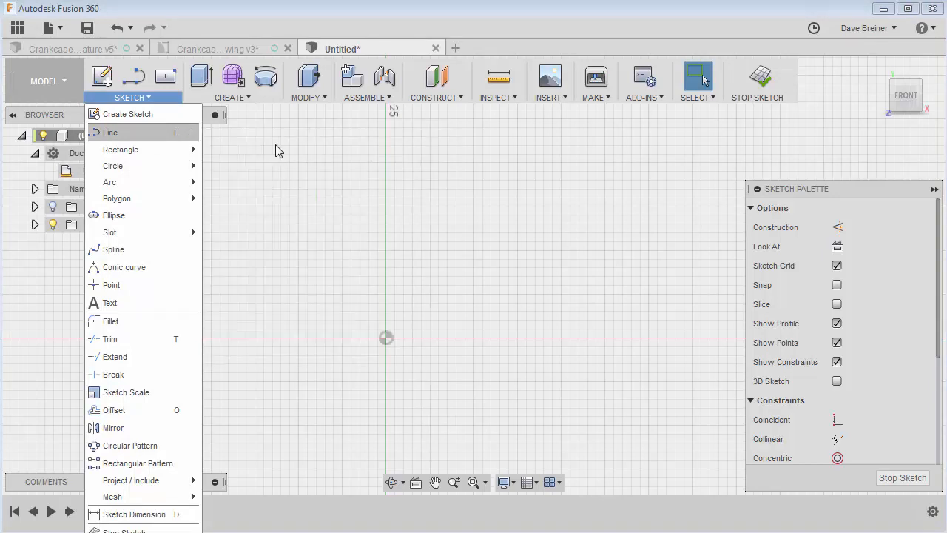
{"action": "left_click", "coordinate": [538, 173]}
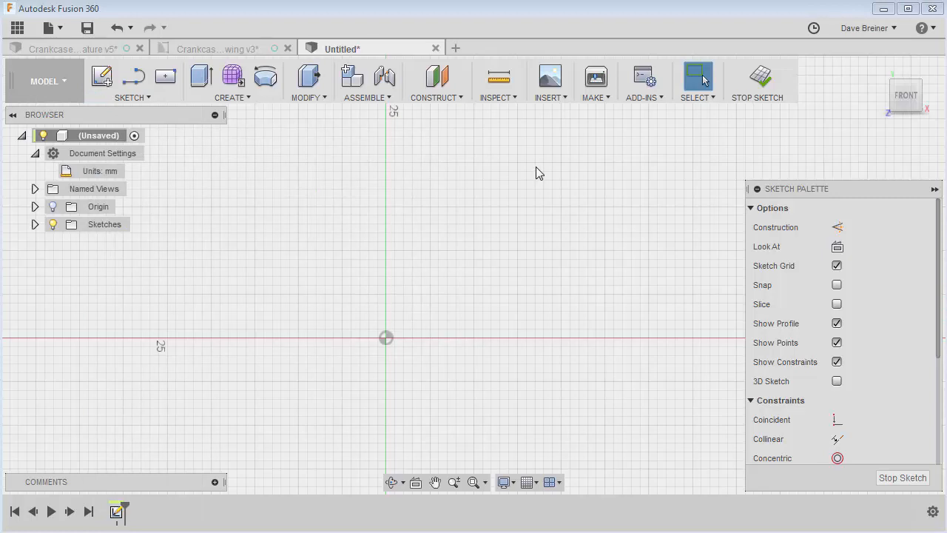
{"action": "key", "text": "s"}
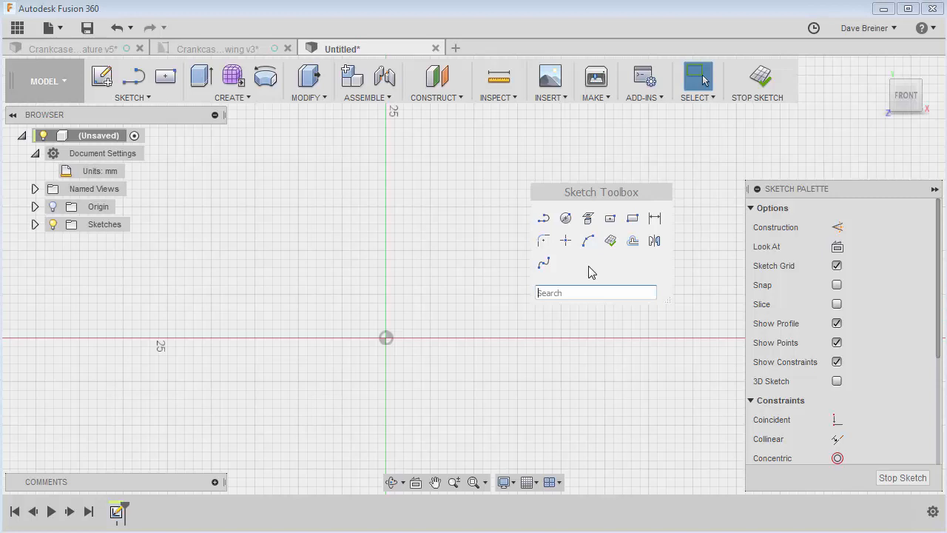
{"action": "left_click", "coordinate": [544, 218]}
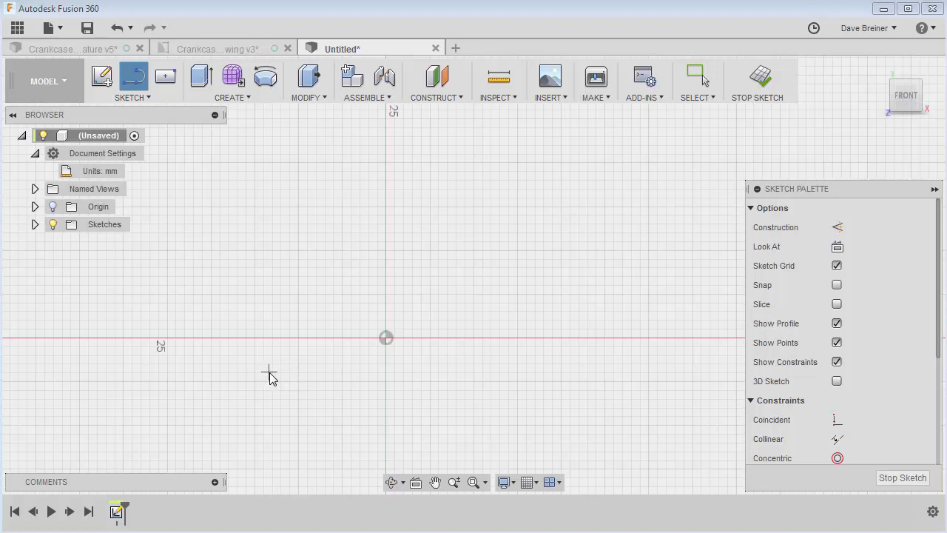
{"action": "left_click", "coordinate": [265, 436]}
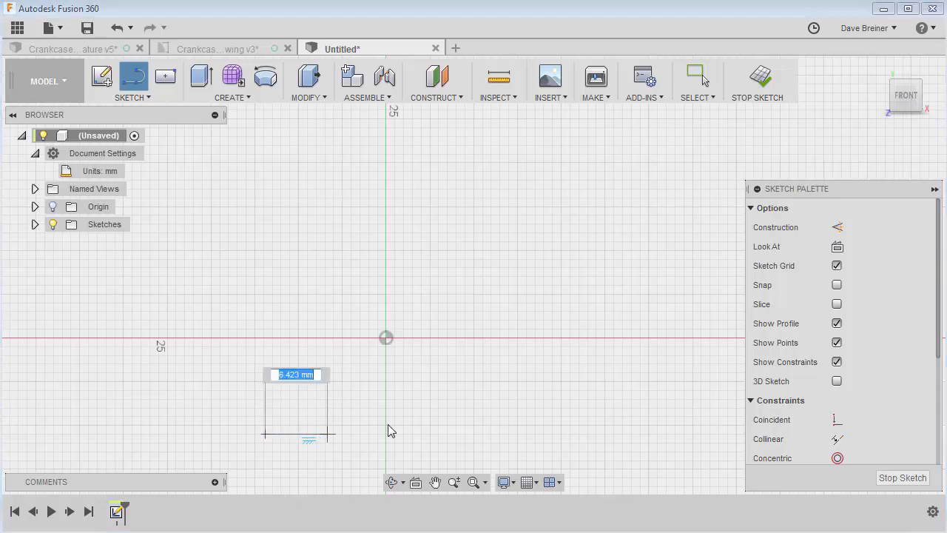
{"action": "left_click", "coordinate": [511, 435]}
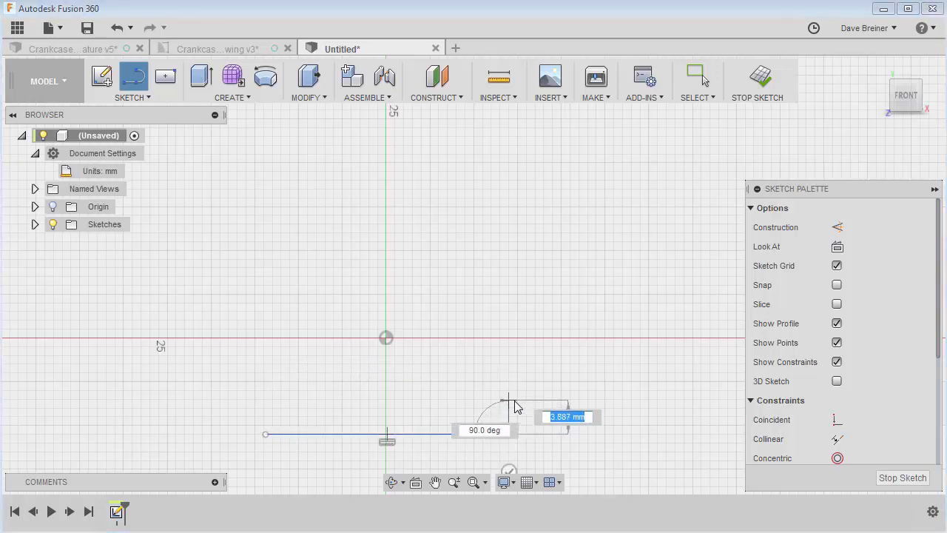
{"action": "left_click", "coordinate": [508, 400]}
{"action": "left_click", "coordinate": [460, 401]}
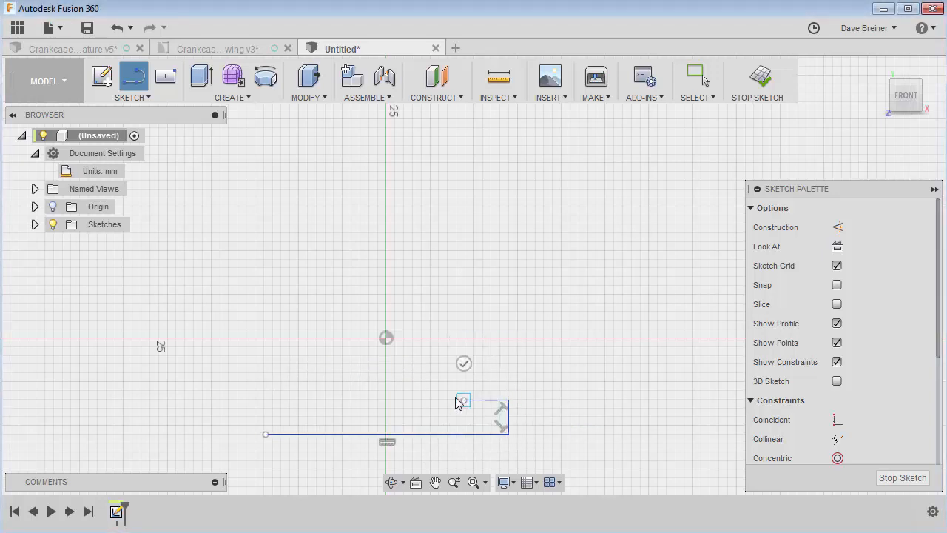
{"action": "left_click", "coordinate": [533, 296]}
{"action": "left_click", "coordinate": [398, 182]}
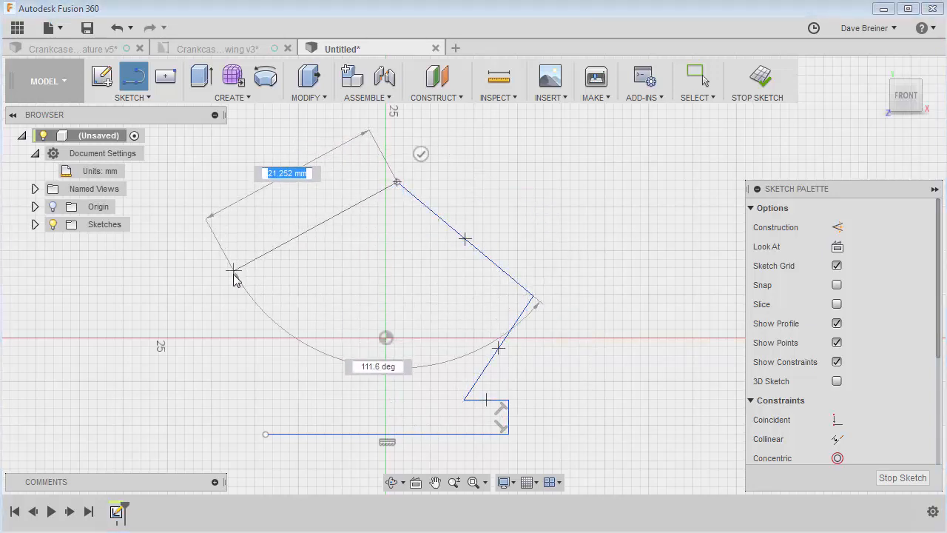
Continue the profile with a roof line about 21 mm long, an inward slope and a horizontal ledge, closing it at the base line's start
{"action": "left_click", "coordinate": [229, 276]}
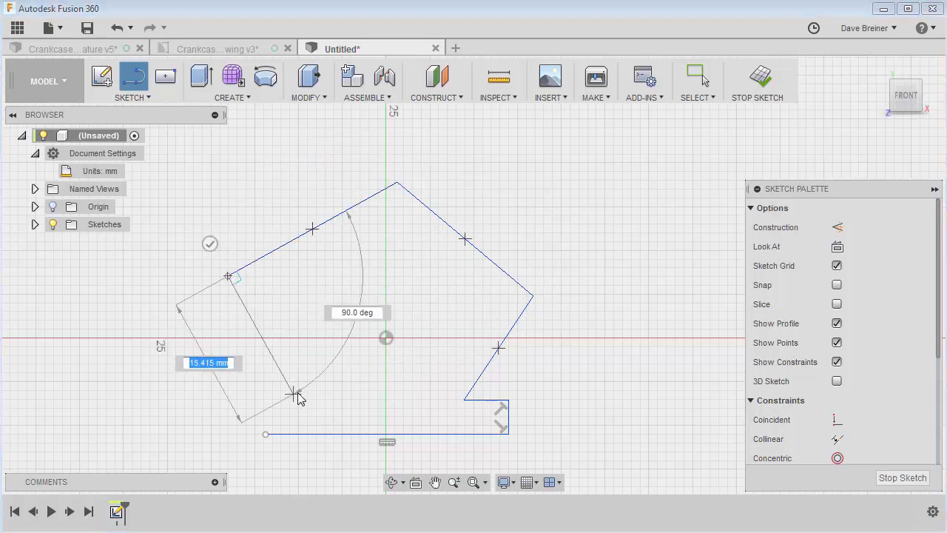
{"action": "left_click", "coordinate": [312, 389]}
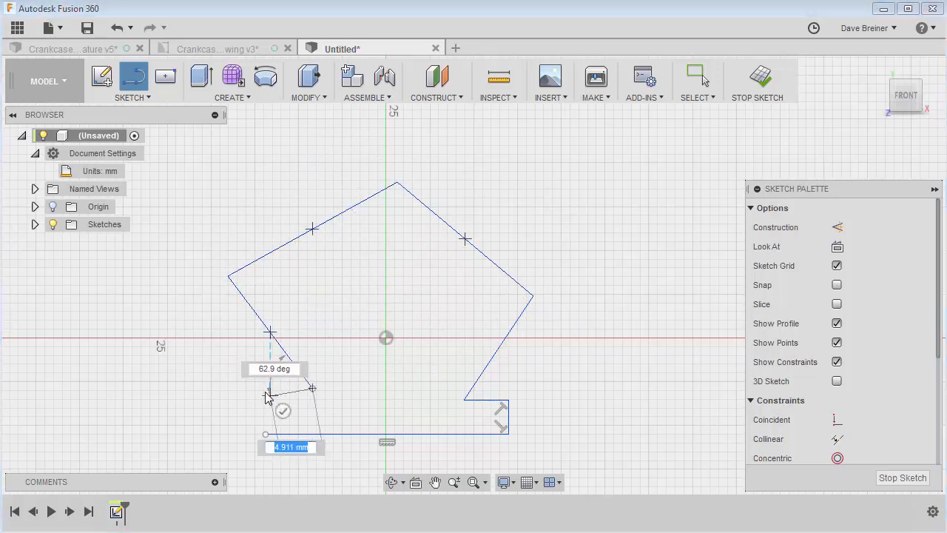
{"action": "left_click", "coordinate": [264, 435]}
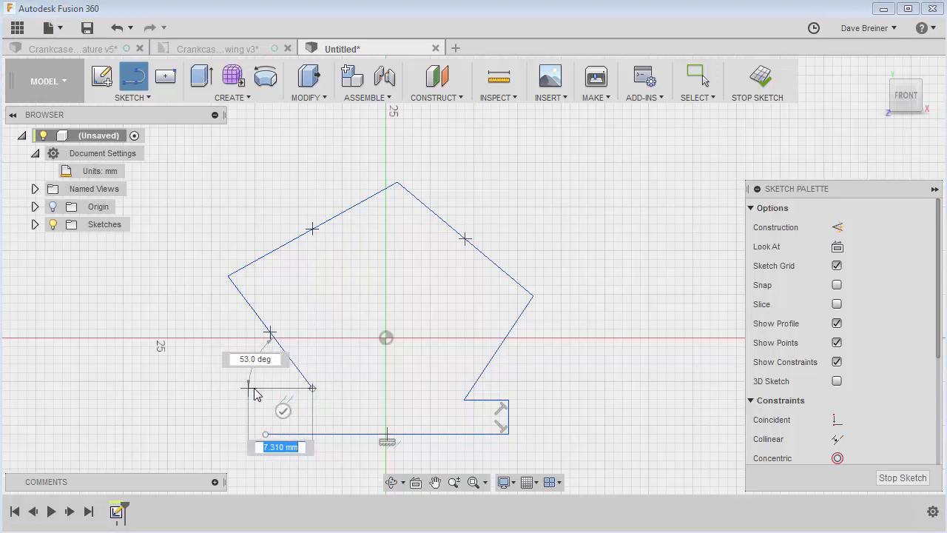
{"action": "left_click", "coordinate": [254, 389]}
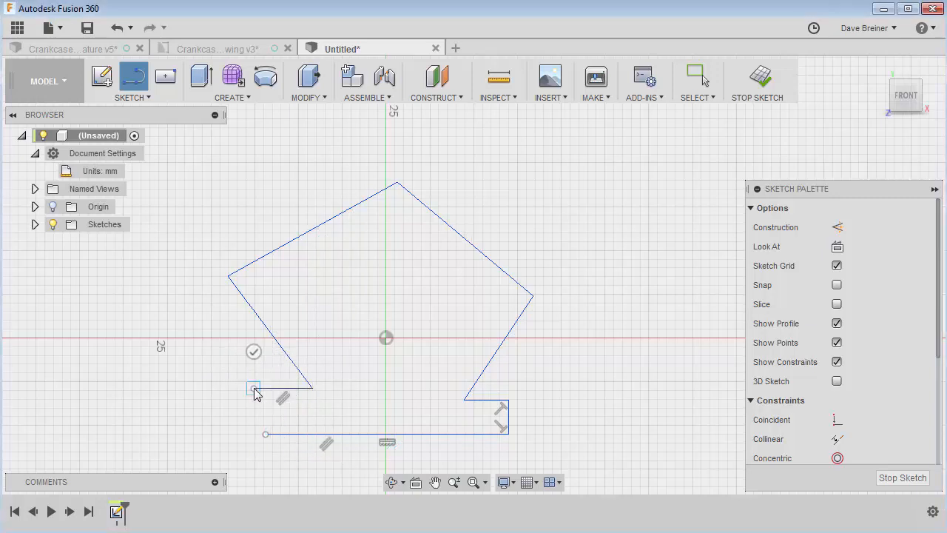
{"action": "left_click", "coordinate": [265, 435]}
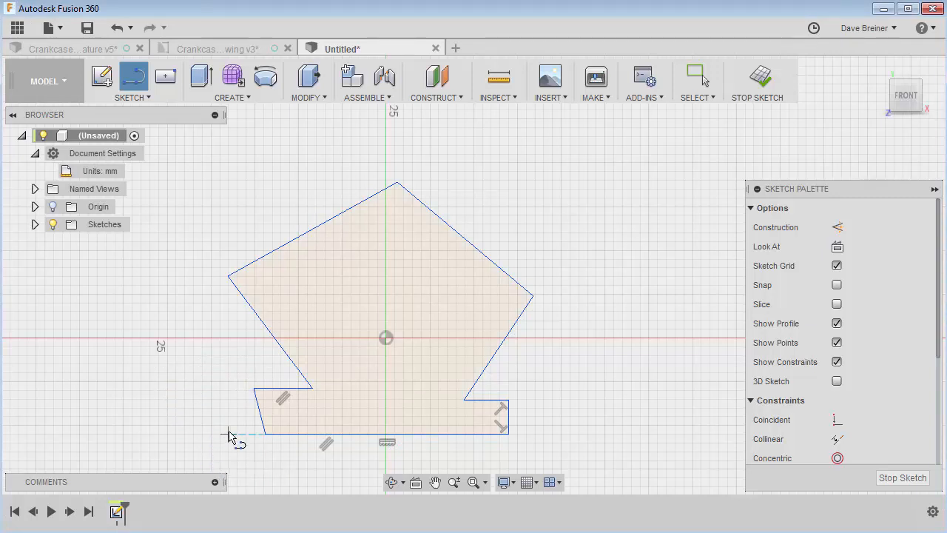
{"action": "key", "text": "Escape"}
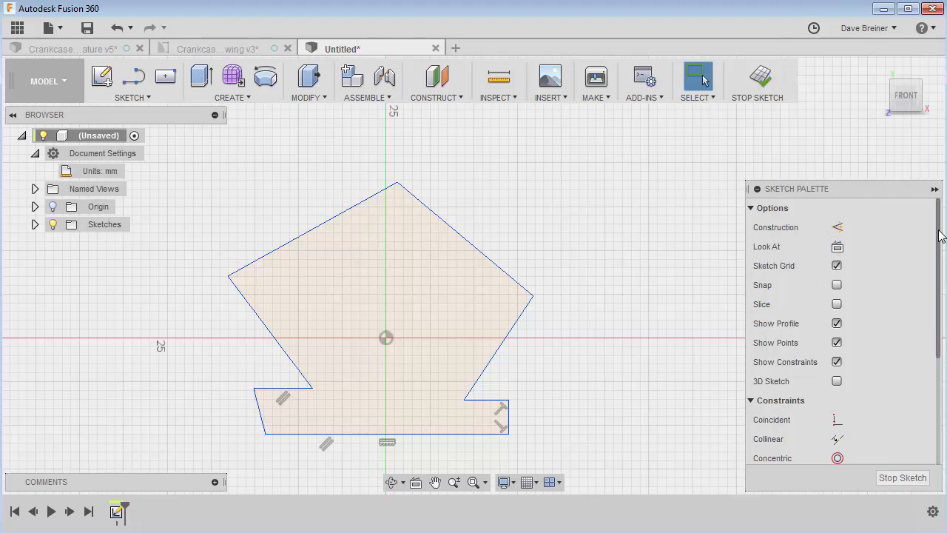
Review the available sketch constraints, both in general and for the profile's upper-right slanted line
{"action": "left_click_drag", "start_coordinate": [940, 235], "coordinate": [939, 341]}
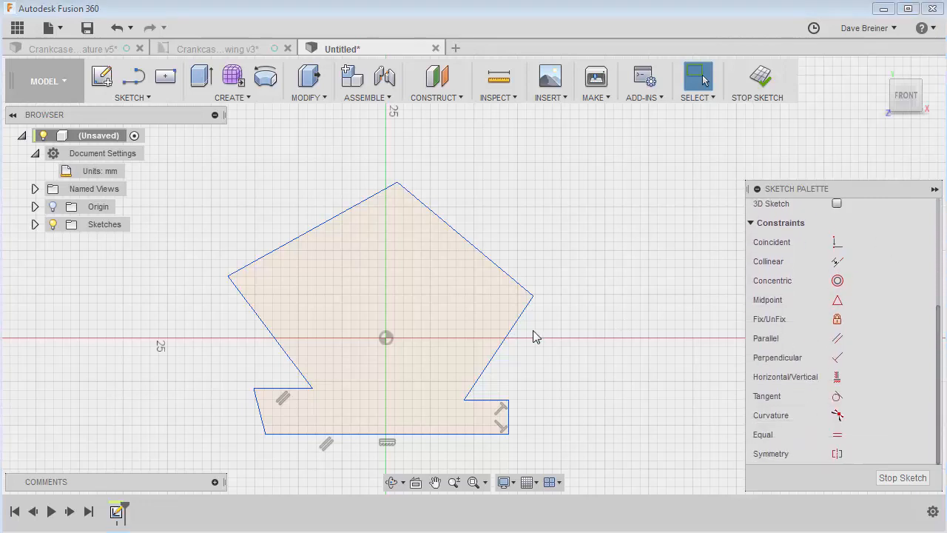
{"action": "right_click", "coordinate": [558, 311]}
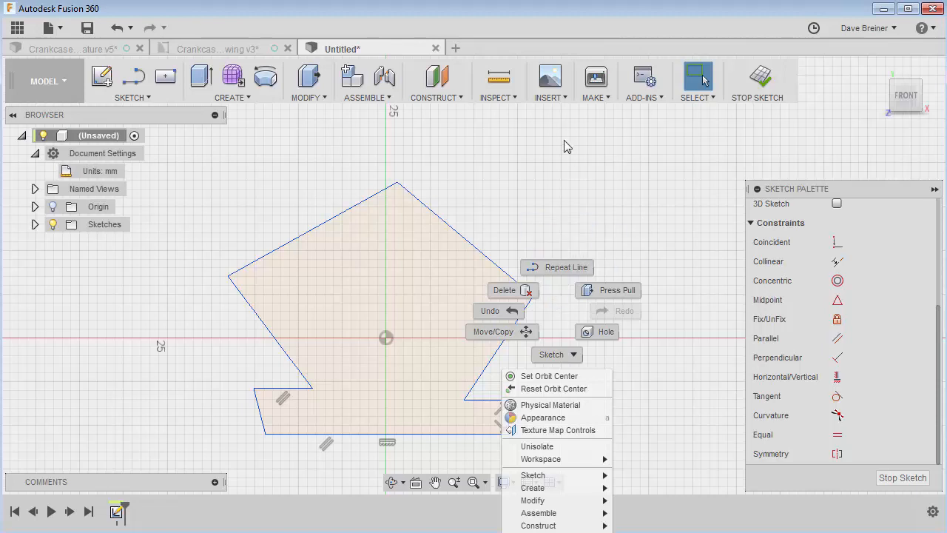
{"action": "left_click", "coordinate": [543, 145]}
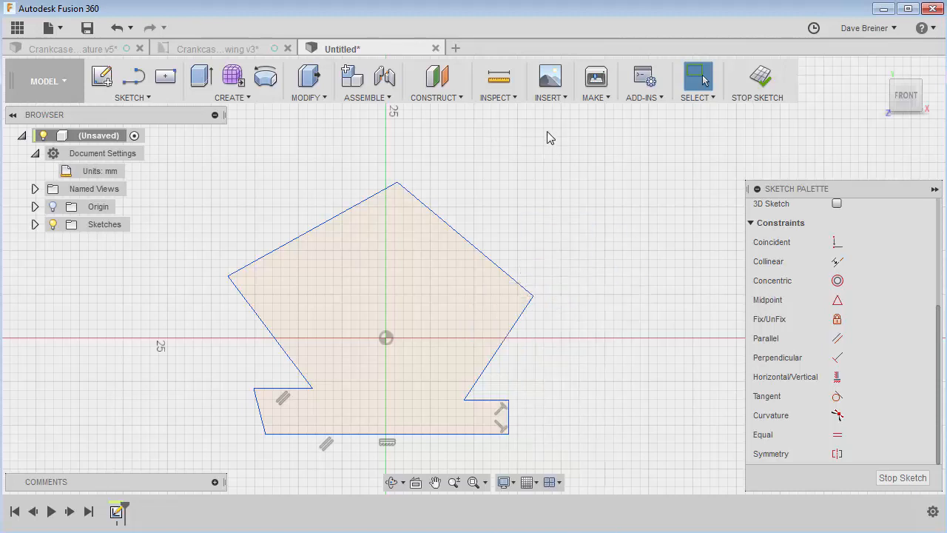
{"action": "right_click", "coordinate": [547, 133]}
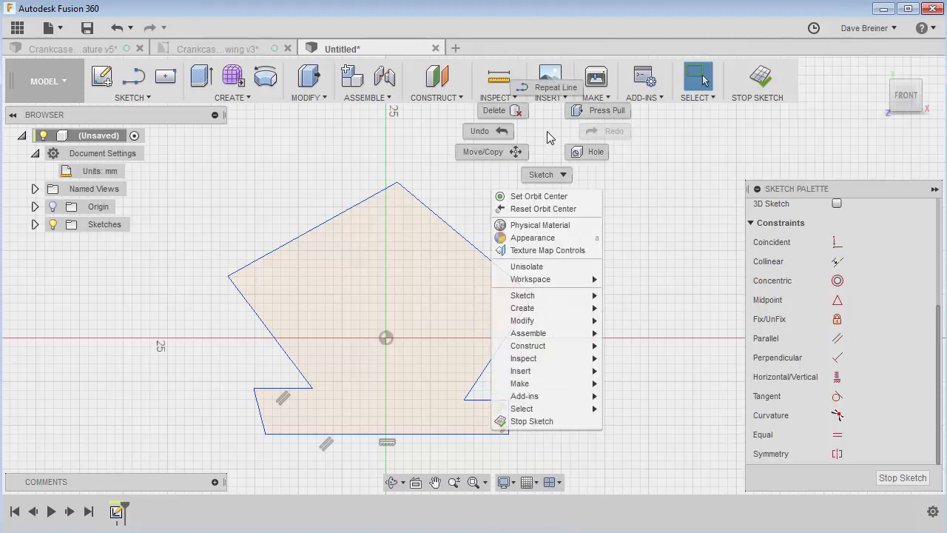
{"action": "mouse_move", "coordinate": [551, 338]}
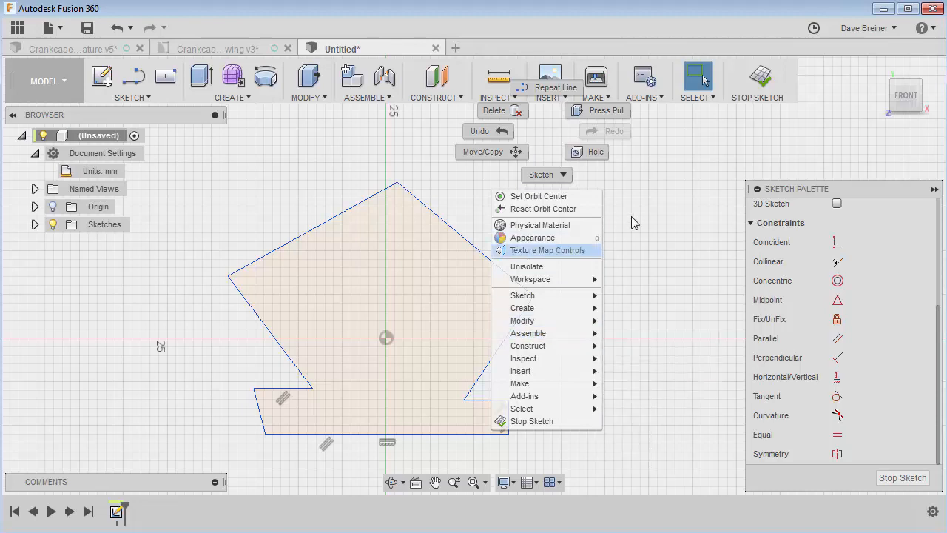
{"action": "left_click", "coordinate": [661, 219]}
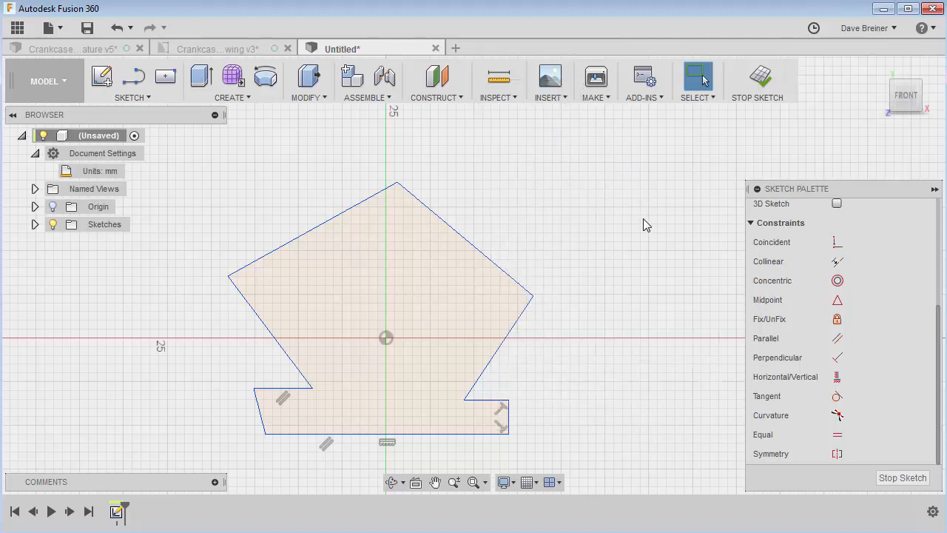
{"action": "right_click", "coordinate": [488, 263]}
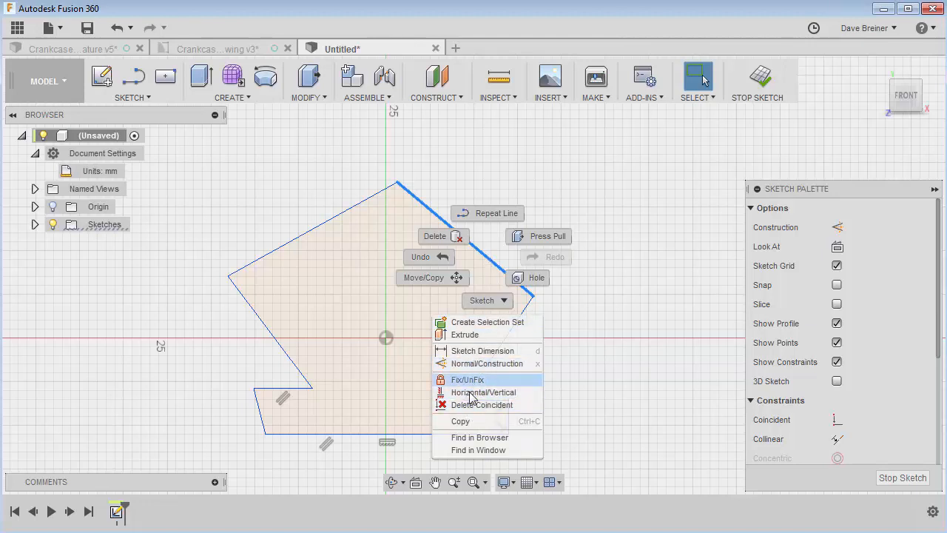
{"action": "left_click", "coordinate": [643, 242]}
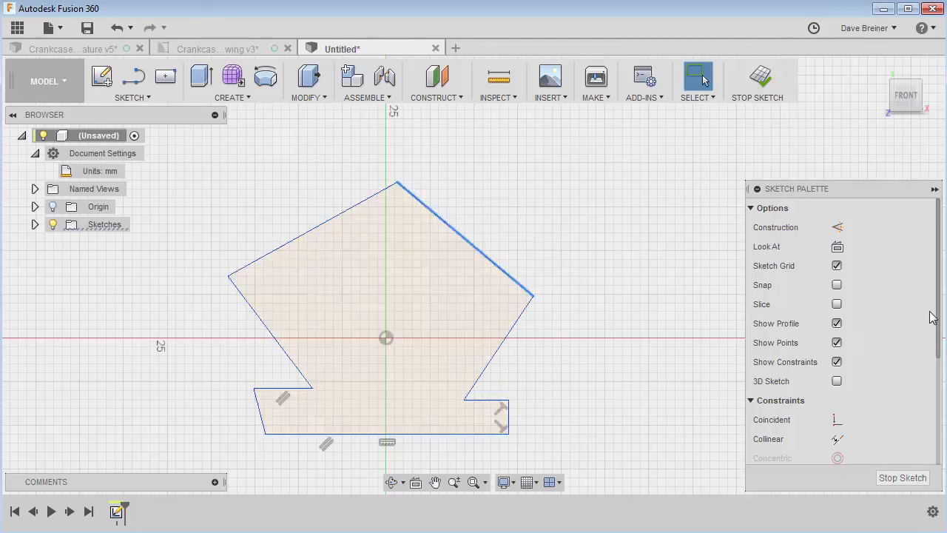
Try to make the base's slanted left end edge perpendicular to the upper-right roof line, and undo that constraint
{"action": "left_click_drag", "start_coordinate": [941, 306], "coordinate": [939, 412]}
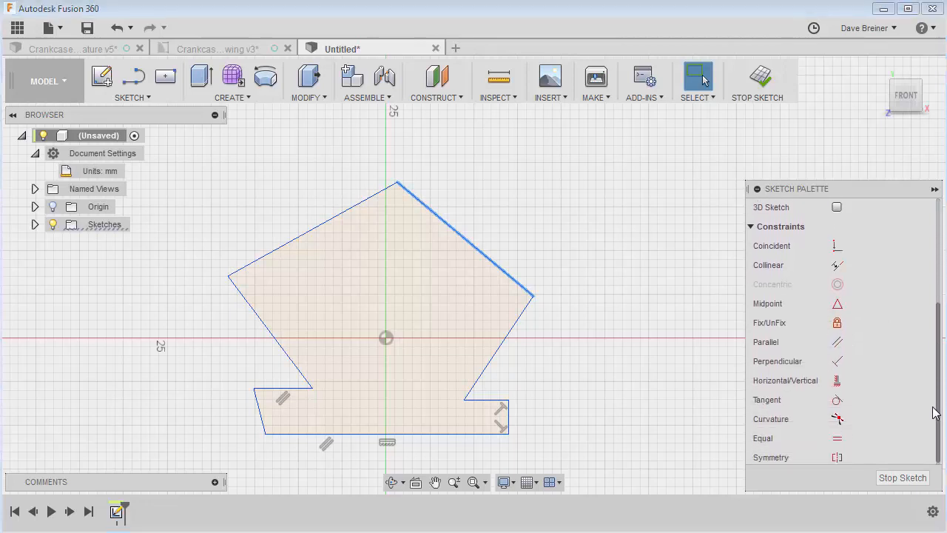
{"action": "left_click", "coordinate": [838, 358]}
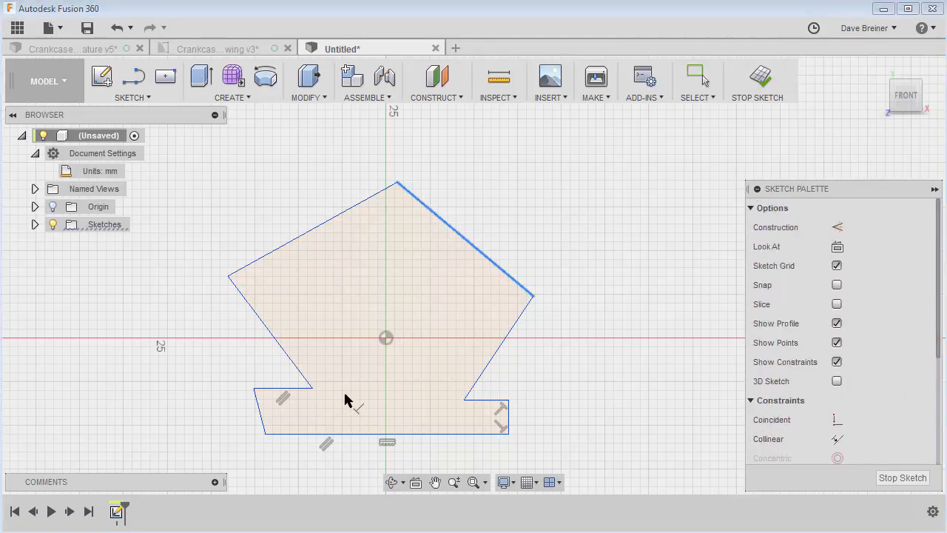
{"action": "left_click", "coordinate": [263, 423]}
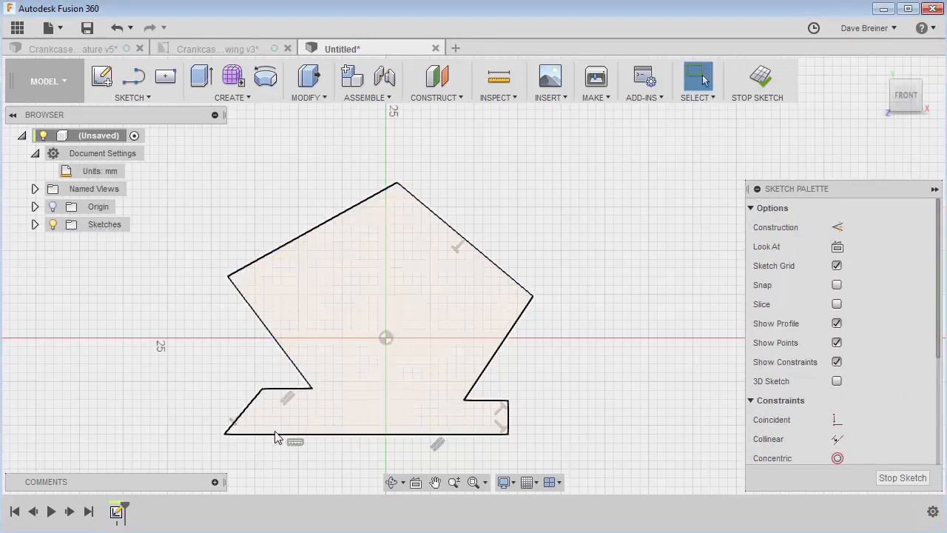
{"action": "left_click", "coordinate": [273, 436]}
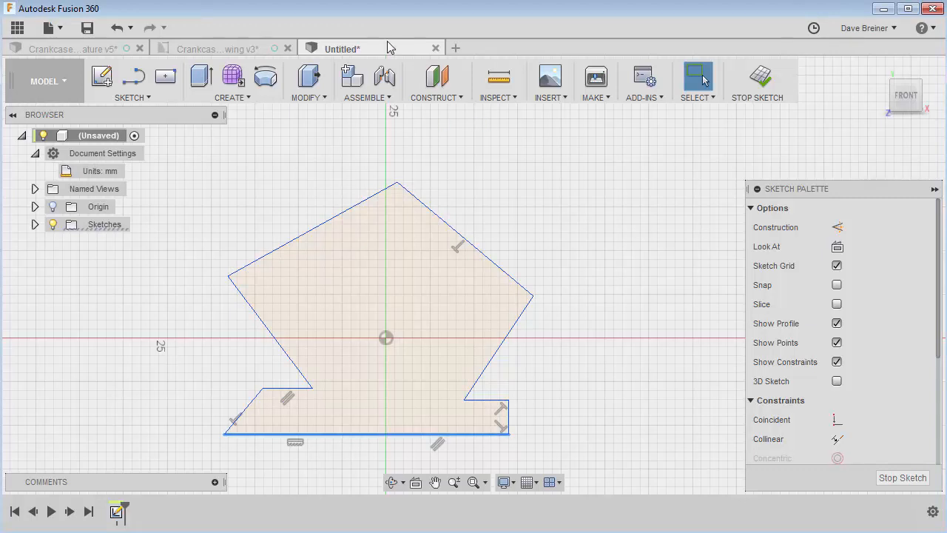
{"action": "left_click", "coordinate": [119, 30]}
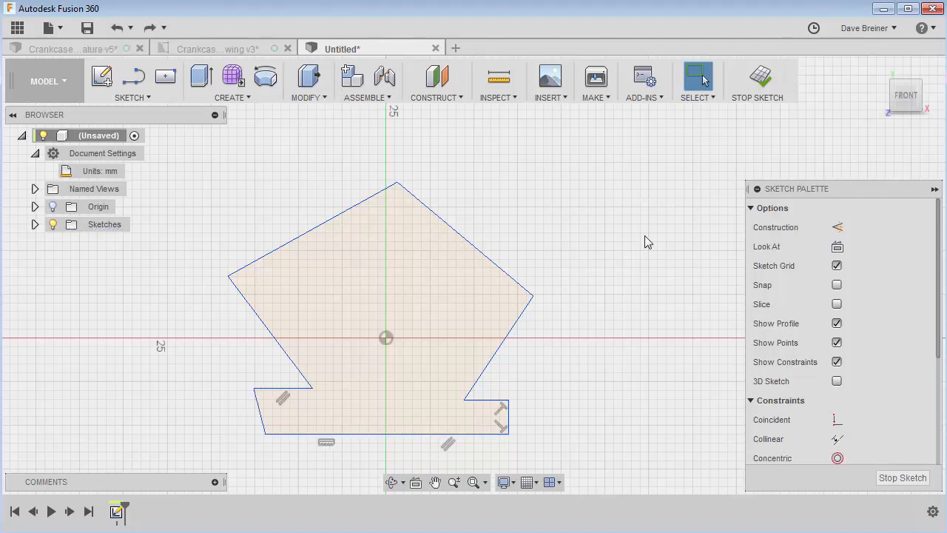
Constrain the base's left end edge perpendicular to the horizontal base line
{"action": "left_click_drag", "start_coordinate": [938, 311], "coordinate": [938, 423]}
{"action": "left_click", "coordinate": [836, 362]}
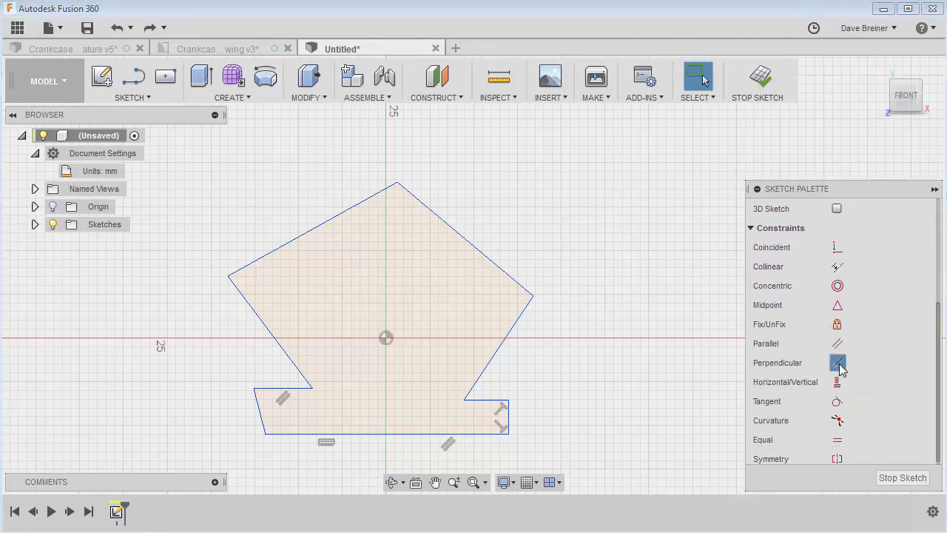
{"action": "left_click", "coordinate": [260, 412]}
{"action": "left_click", "coordinate": [276, 435]}
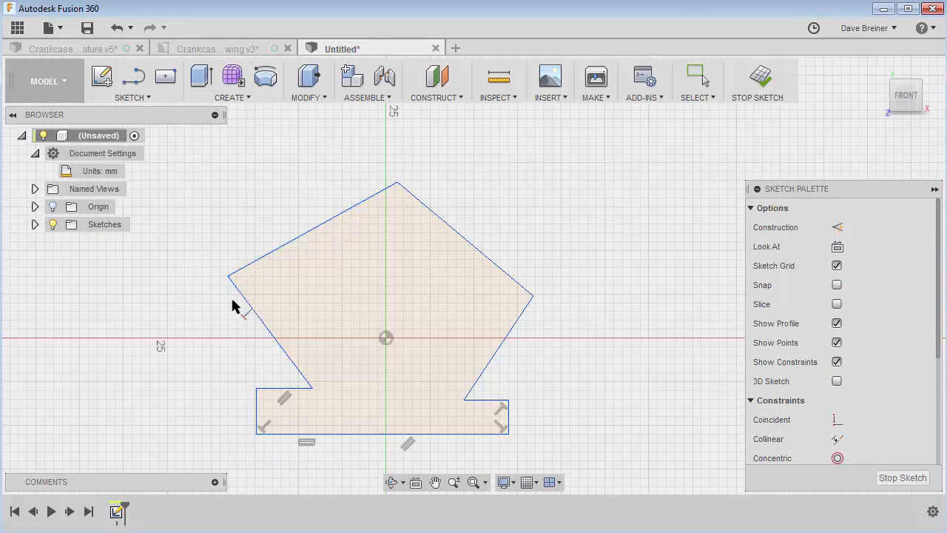
Make each slanted roof line perpendicular to the side line it meets, at both the left and right outer corners
{"action": "left_click", "coordinate": [245, 271]}
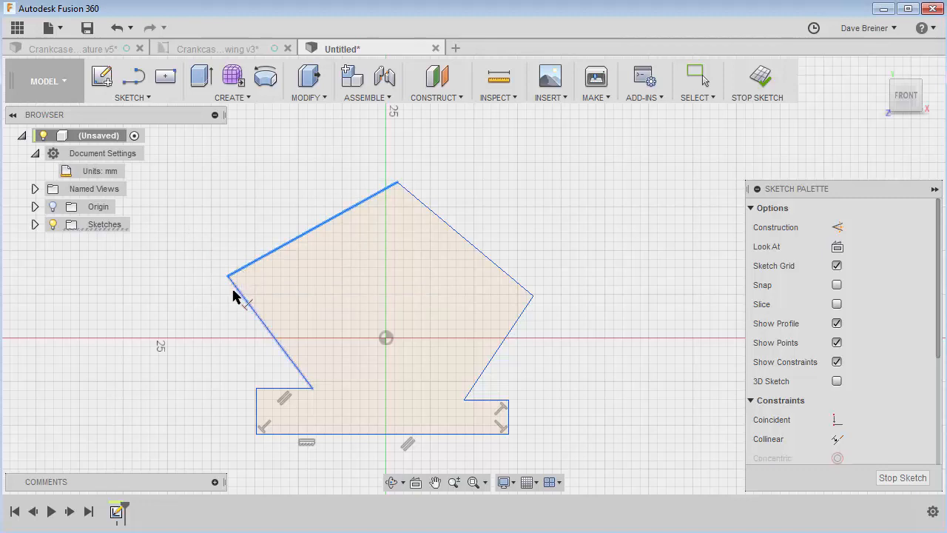
{"action": "left_click", "coordinate": [240, 294]}
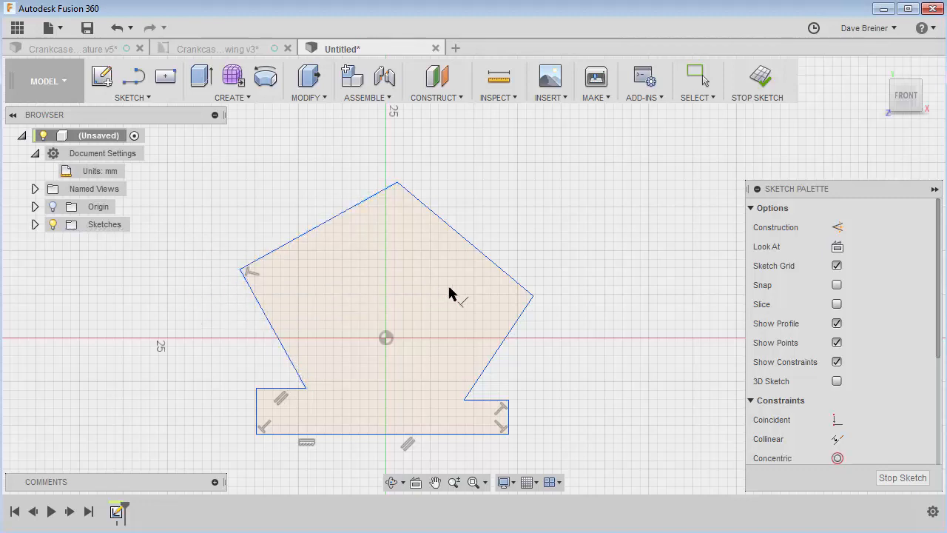
{"action": "left_click", "coordinate": [520, 291]}
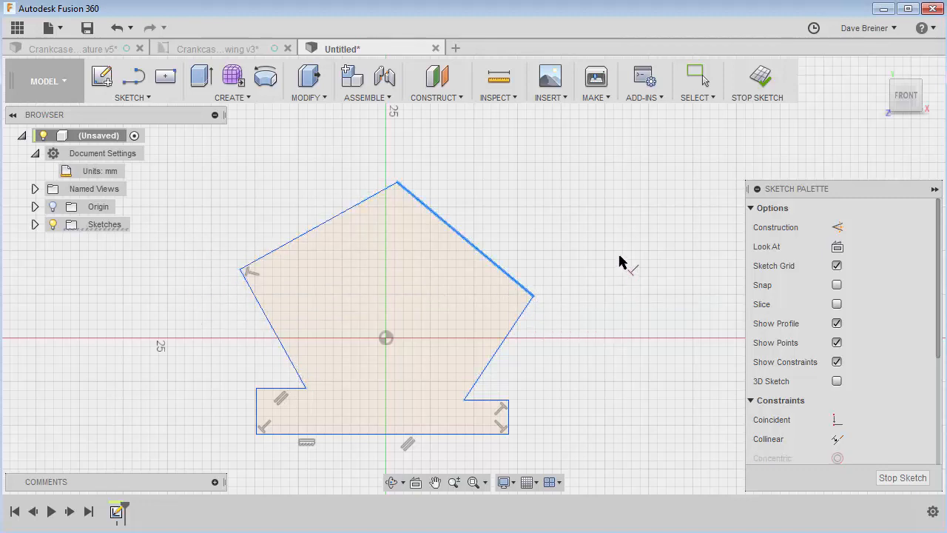
{"action": "left_click", "coordinate": [523, 314]}
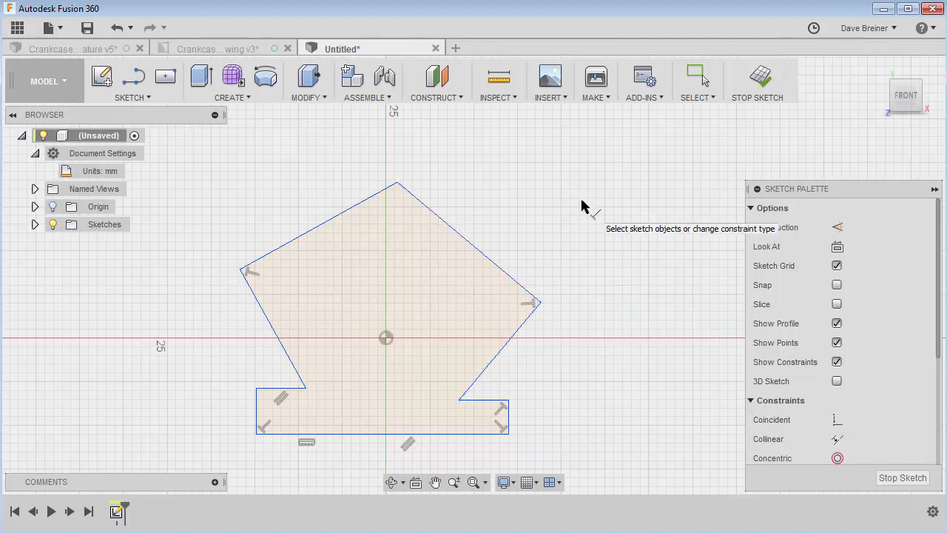
{"action": "key", "text": "Escape"}
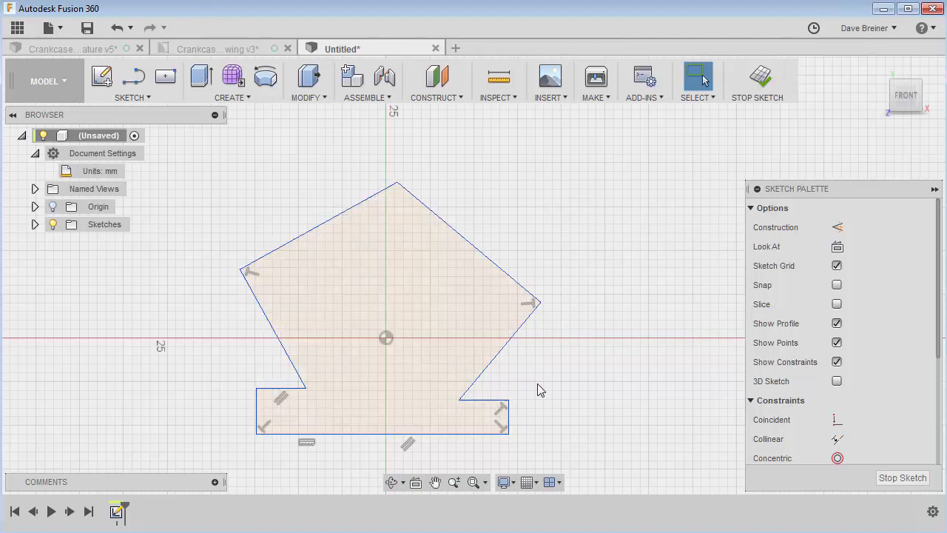
Make the two horizontal ledges on either side of the base collinear
{"action": "scroll", "coordinate": [597, 375], "scroll_direction": "up", "scroll_amount": 1}
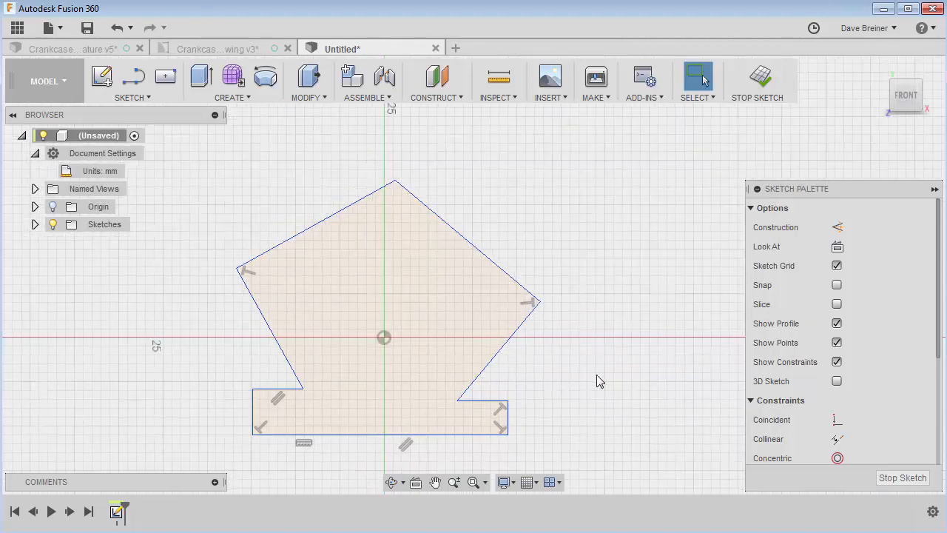
{"action": "left_click", "coordinate": [837, 440]}
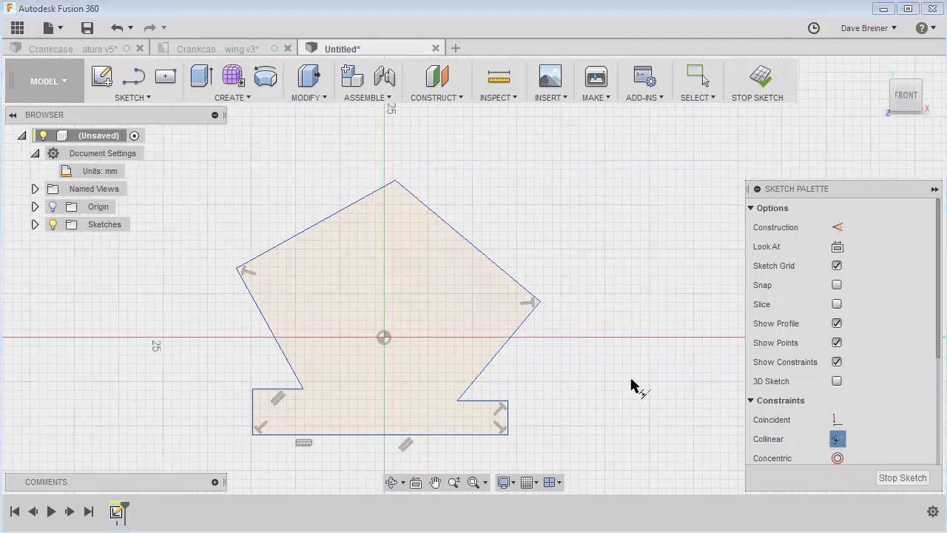
{"action": "left_click", "coordinate": [479, 400]}
{"action": "left_click", "coordinate": [279, 389]}
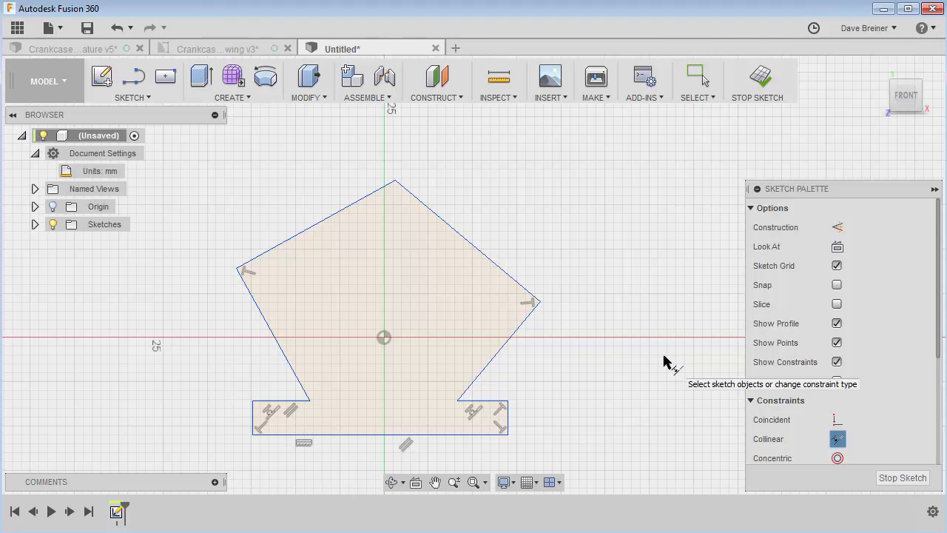
{"action": "key", "text": "Escape"}
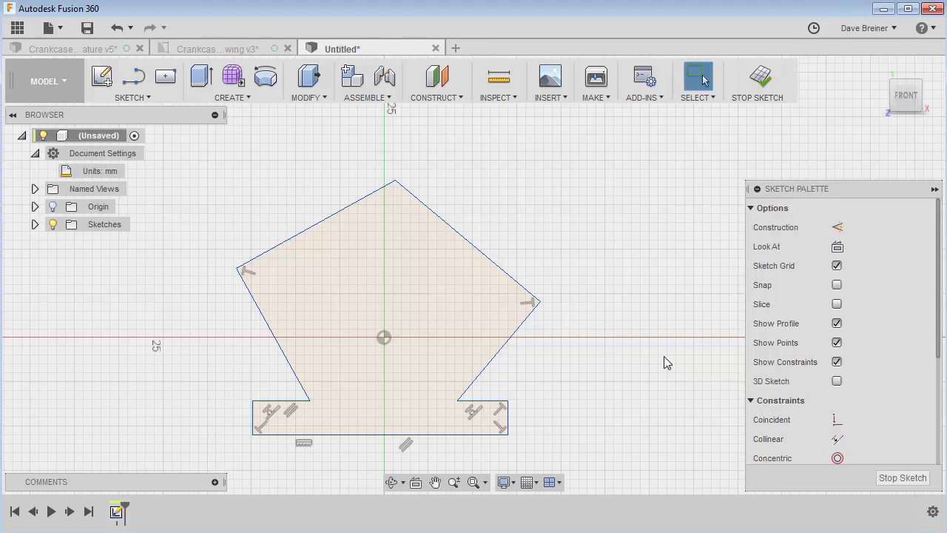
Draw a vertical construction line from the origin up past the profile's peak
{"action": "key", "text": "s"}
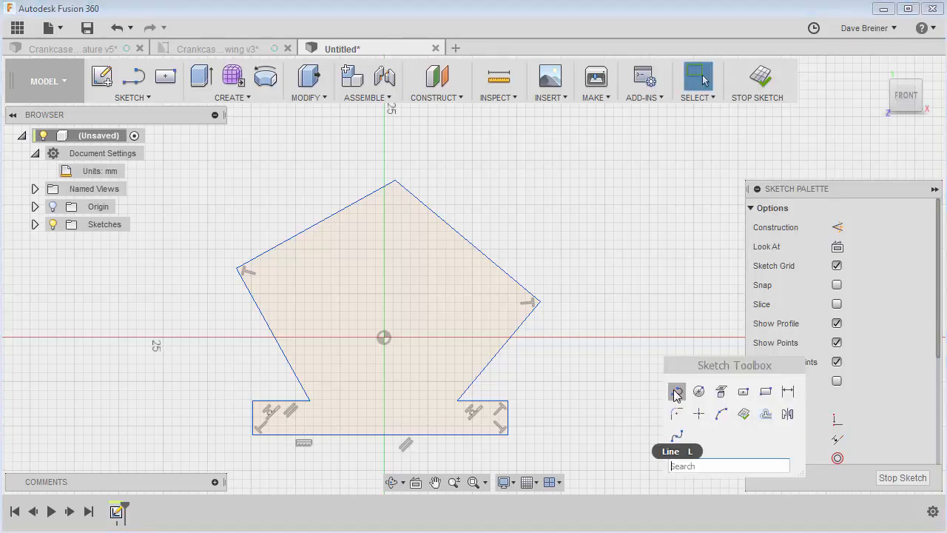
{"action": "left_click", "coordinate": [675, 392]}
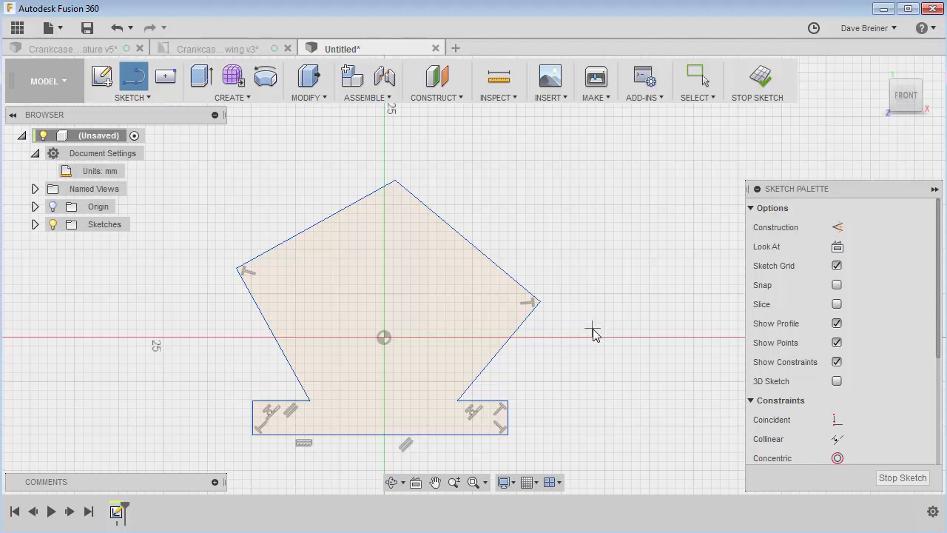
{"action": "key", "text": "x"}
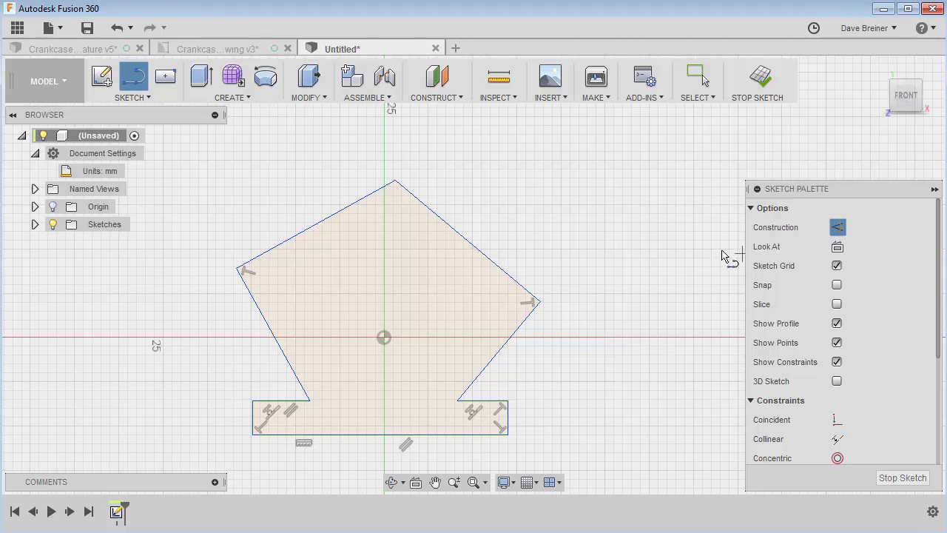
{"action": "left_click", "coordinate": [385, 339]}
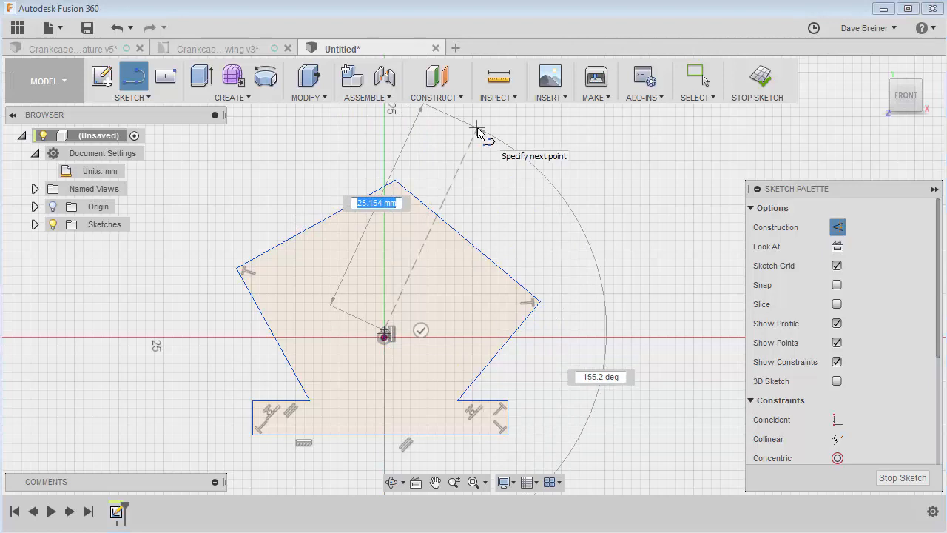
{"action": "scroll", "coordinate": [488, 155], "scroll_direction": "down", "scroll_amount": 2}
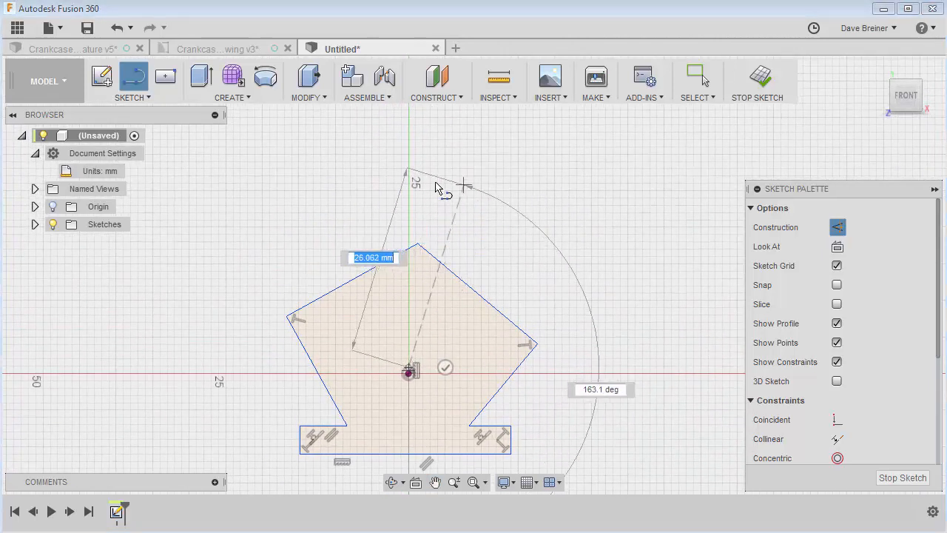
{"action": "left_click", "coordinate": [408, 185]}
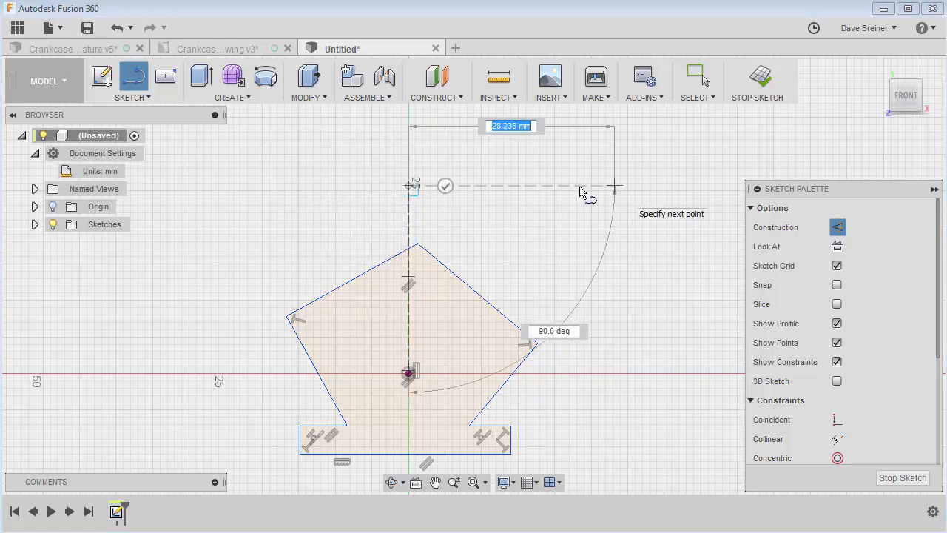
{"action": "left_click", "coordinate": [445, 185]}
Draw a trial chain of four connected lines beside the profile, with construction lines at both ends and normal lines between, and delete it
{"action": "left_click", "coordinate": [460, 207]}
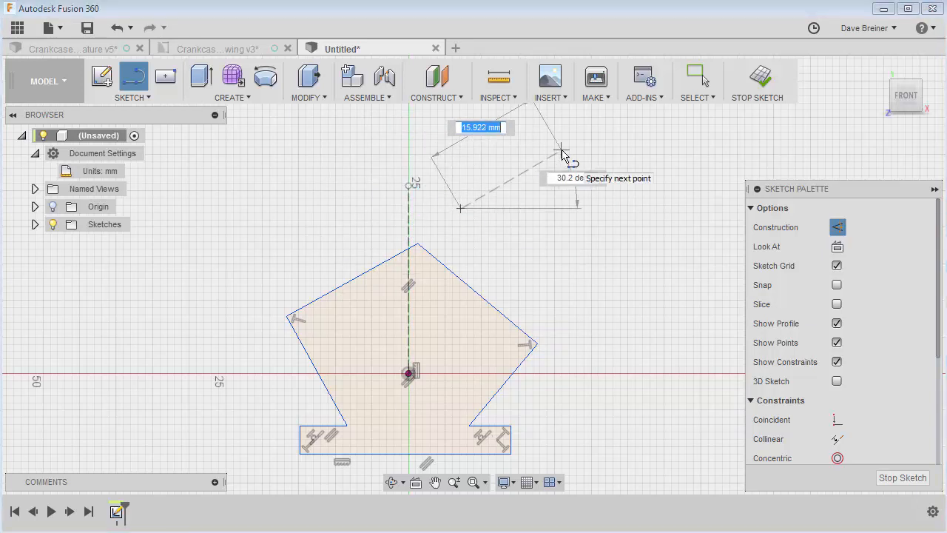
{"action": "type", "text": "x"}
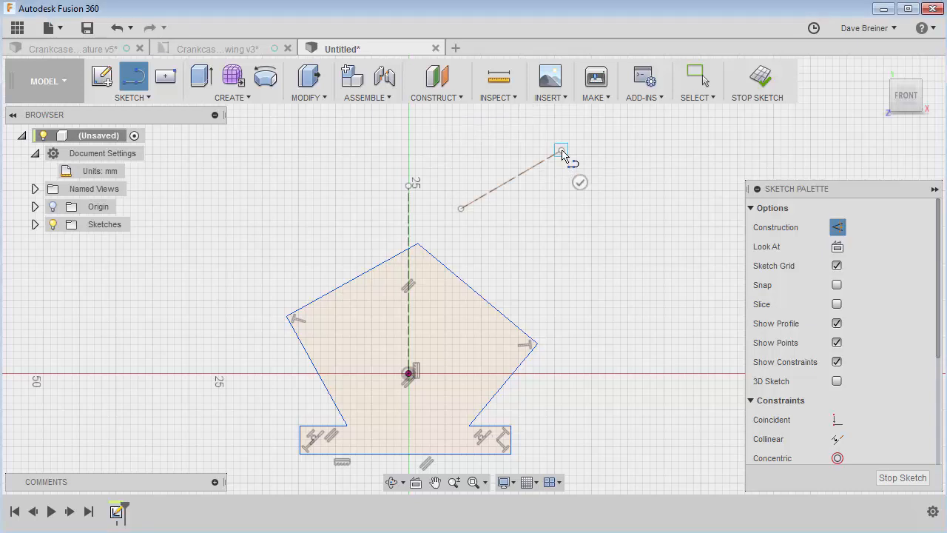
{"action": "left_click", "coordinate": [566, 155]}
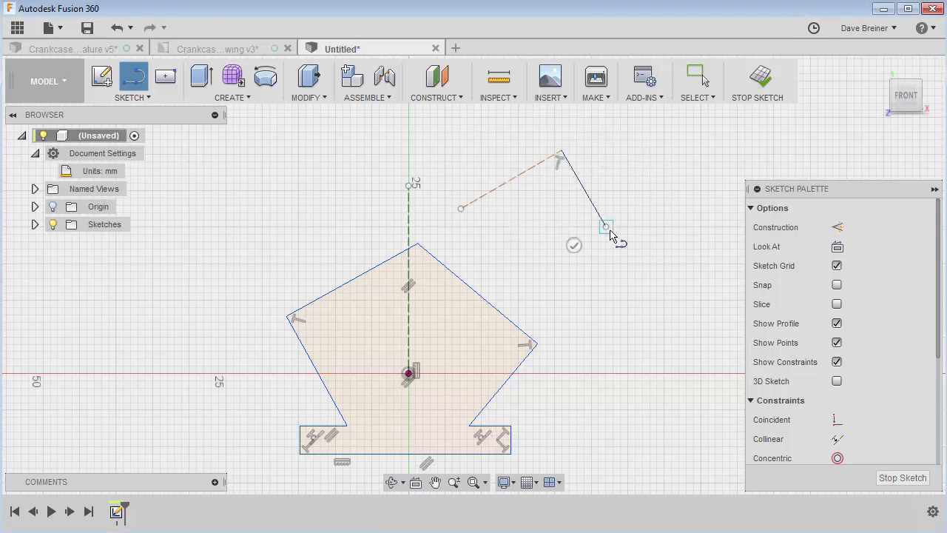
{"action": "left_click", "coordinate": [606, 226]}
{"action": "left_click", "coordinate": [550, 257]}
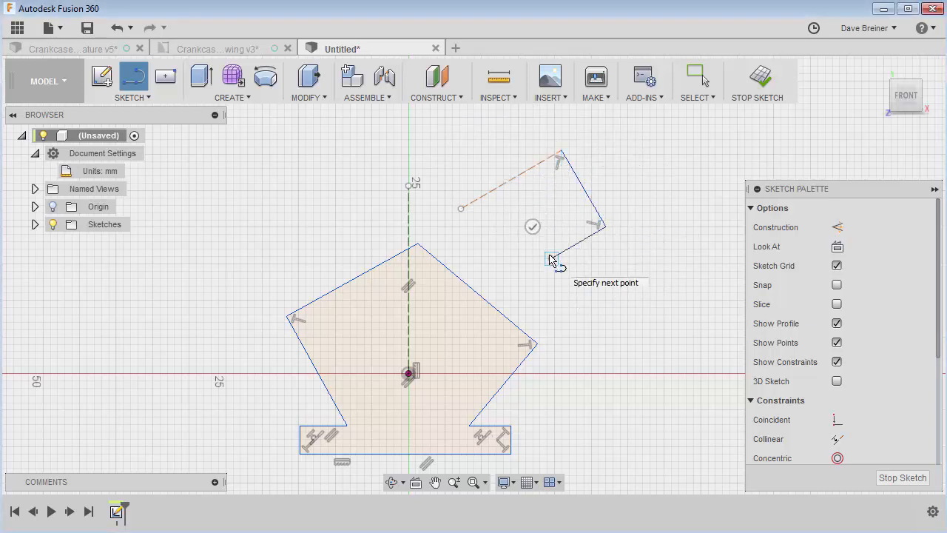
{"action": "key", "text": "x"}
{"action": "left_click", "coordinate": [584, 315]}
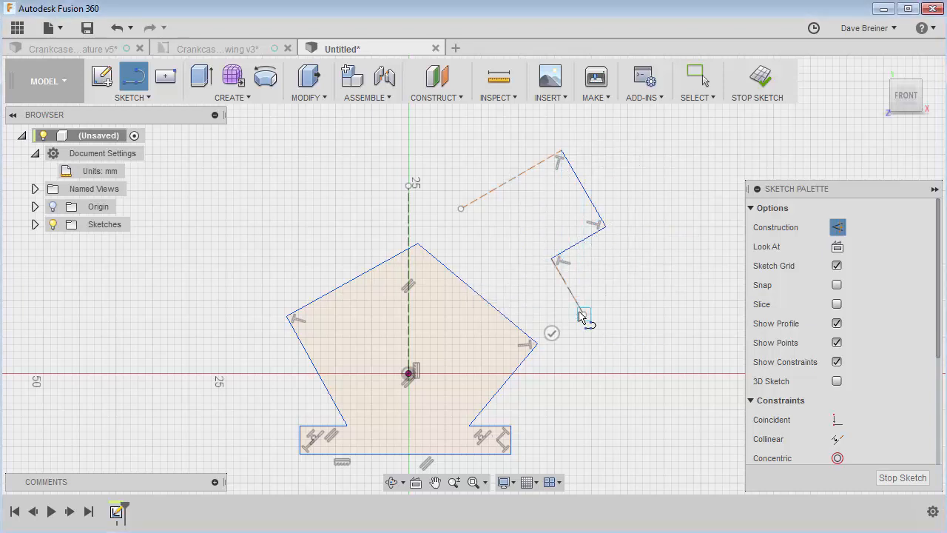
{"action": "key", "text": "Escape"}
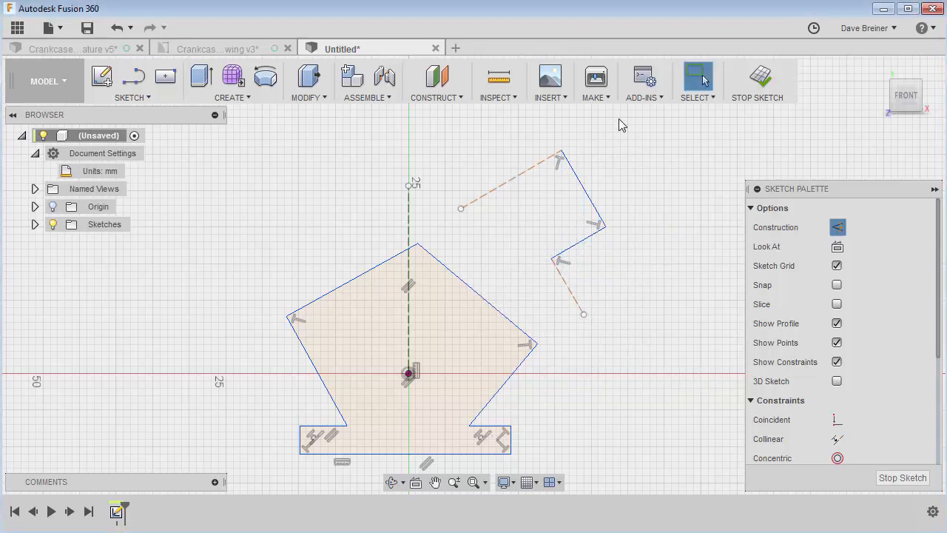
{"action": "mouse_move", "coordinate": [641, 139]}
{"action": "left_mouse_down"}
{"action": "mouse_move", "coordinate": [533, 319]}
{"action": "mouse_move", "coordinate": [522, 276]}
{"action": "left_mouse_up"}
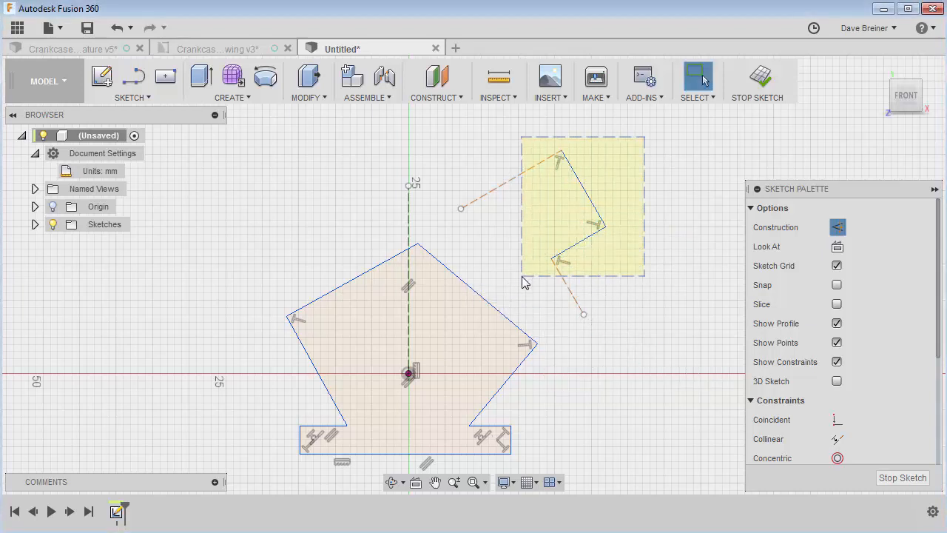
{"action": "key", "text": "Delete"}
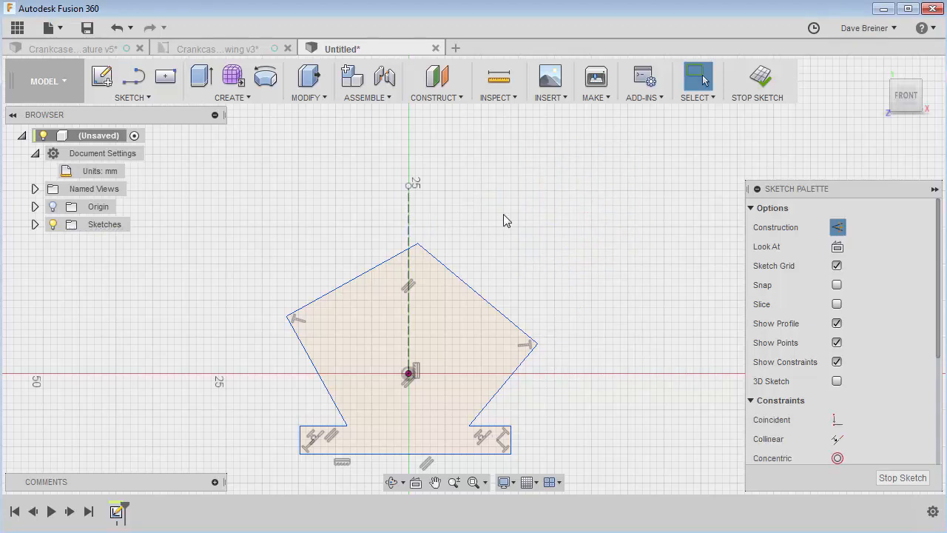
Make the profile's peak point coincident with the vertical construction line through the origin
{"action": "scroll", "coordinate": [548, 247], "scroll_direction": "down", "scroll_amount": 2}
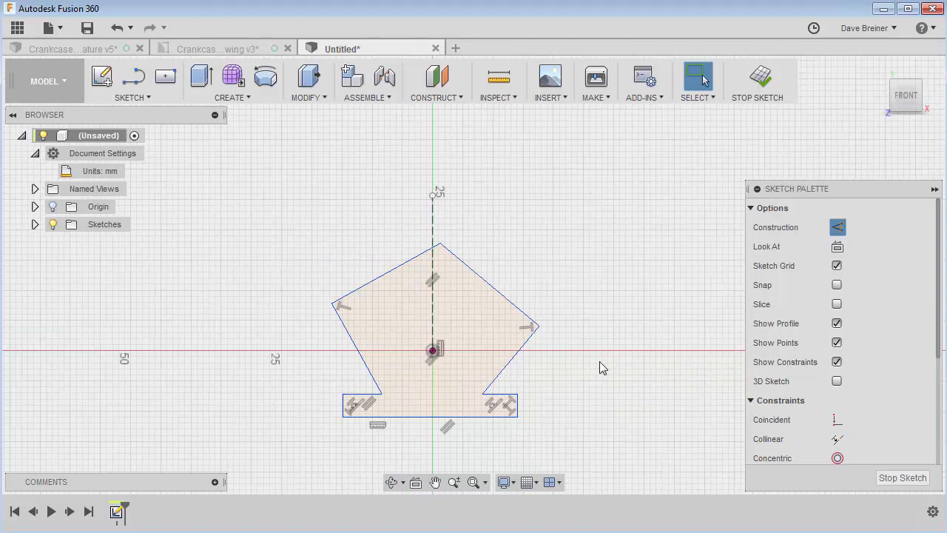
{"action": "middle_click_drag", "start_coordinate": [598, 365], "coordinate": [579, 298]}
{"action": "scroll", "coordinate": [416, 203], "scroll_direction": "up", "scroll_amount": 3}
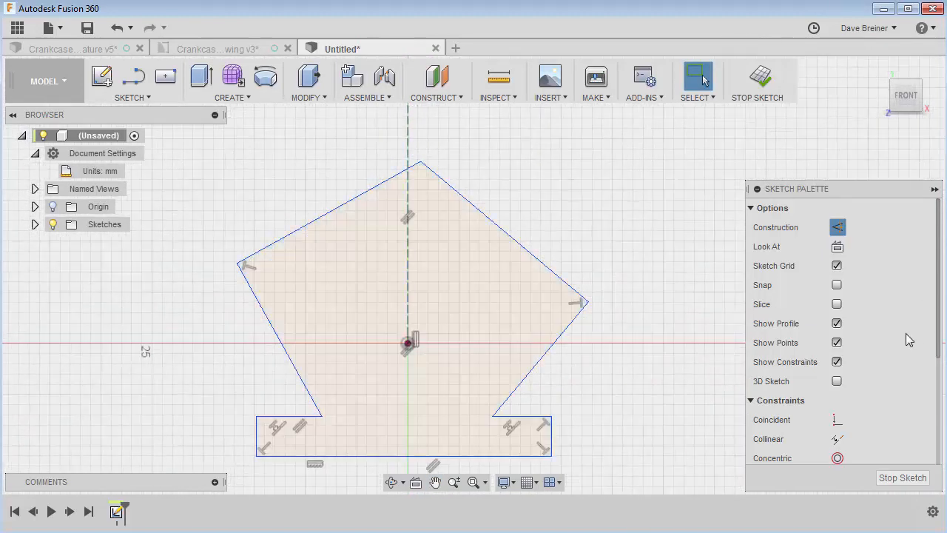
{"action": "left_click", "coordinate": [837, 421]}
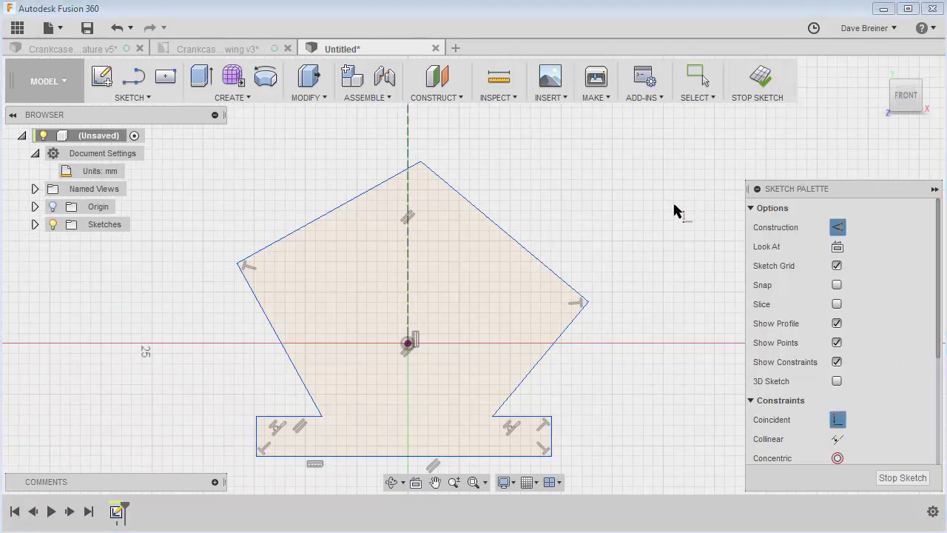
{"action": "left_click", "coordinate": [420, 162]}
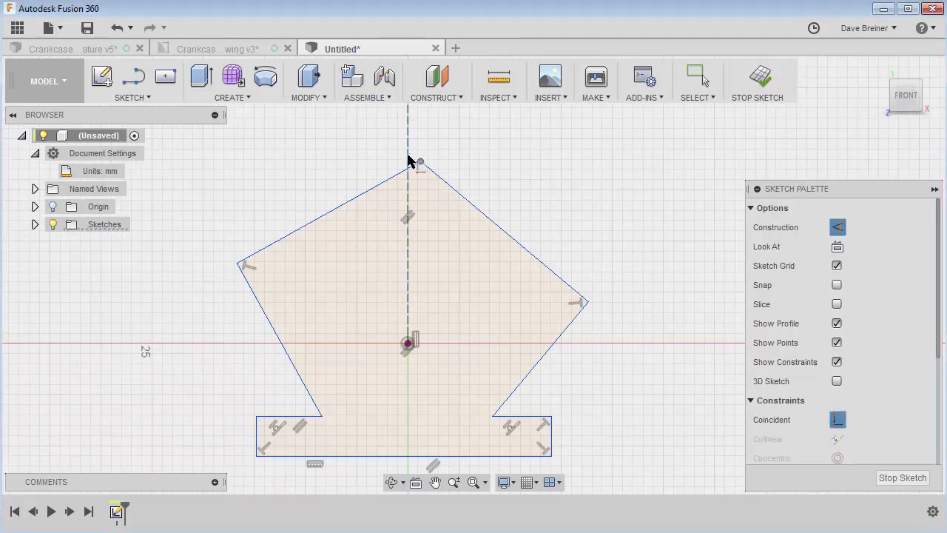
{"action": "left_click", "coordinate": [408, 150]}
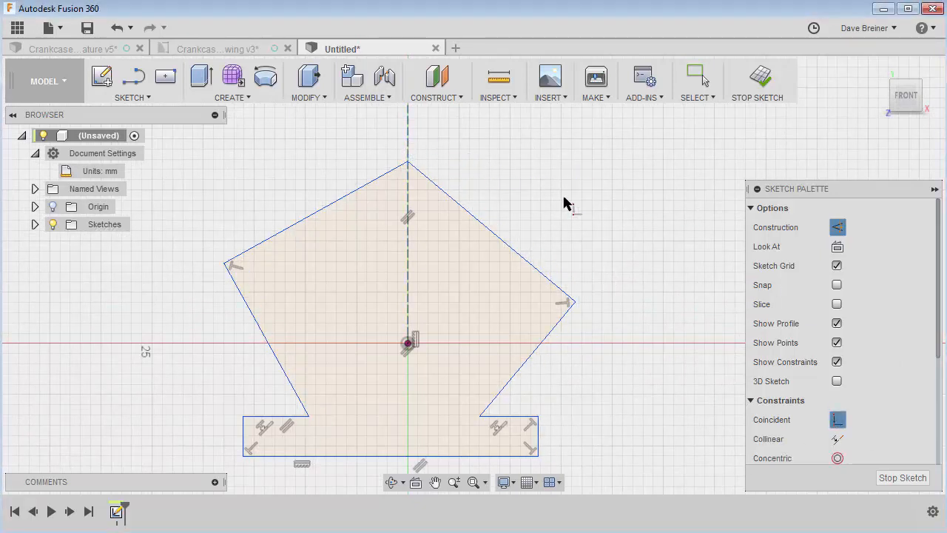
{"action": "scroll", "coordinate": [628, 281], "scroll_direction": "down", "scroll_amount": 2}
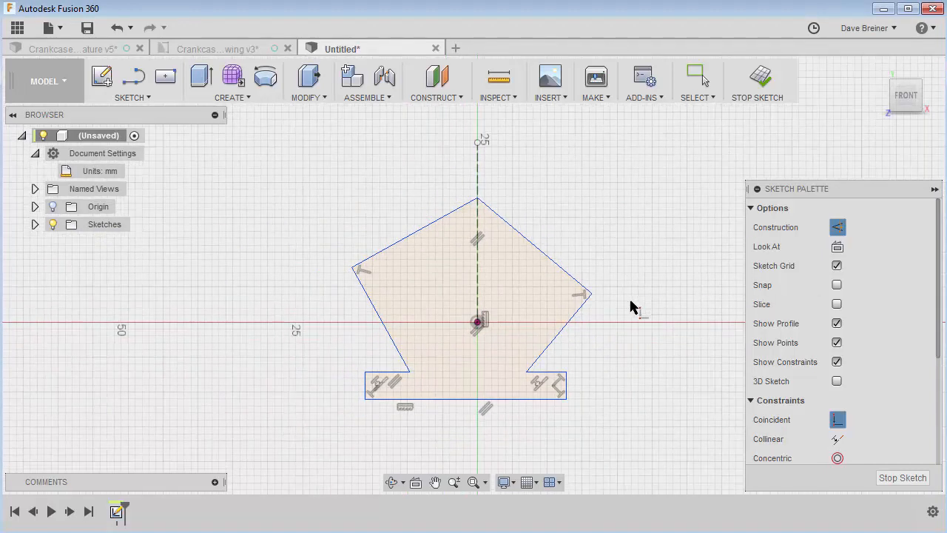
{"action": "middle_click_drag", "start_coordinate": [635, 377], "coordinate": [598, 302]}
{"action": "key", "text": "Escape"}
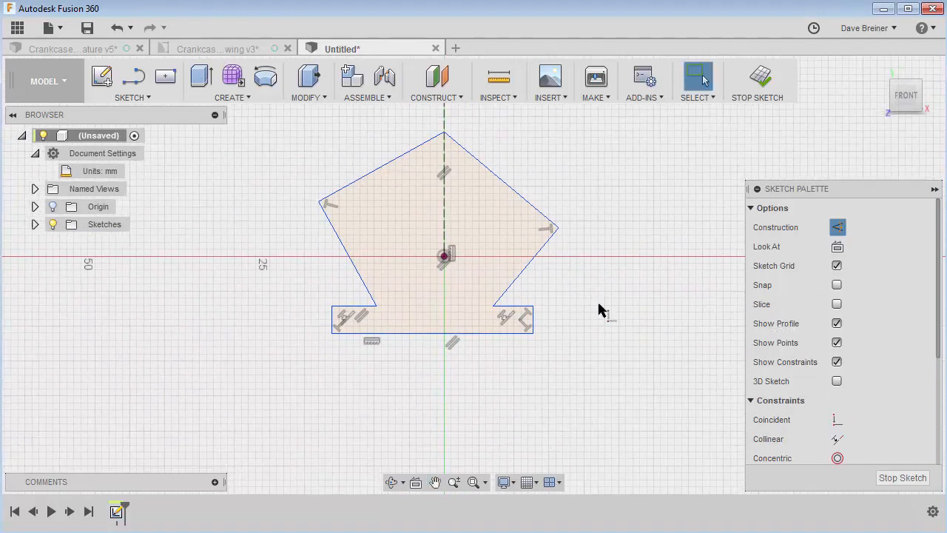
Dimension the length of the horizontal base line as 22 mm
{"action": "scroll", "coordinate": [598, 294], "scroll_direction": "up", "scroll_amount": 1}
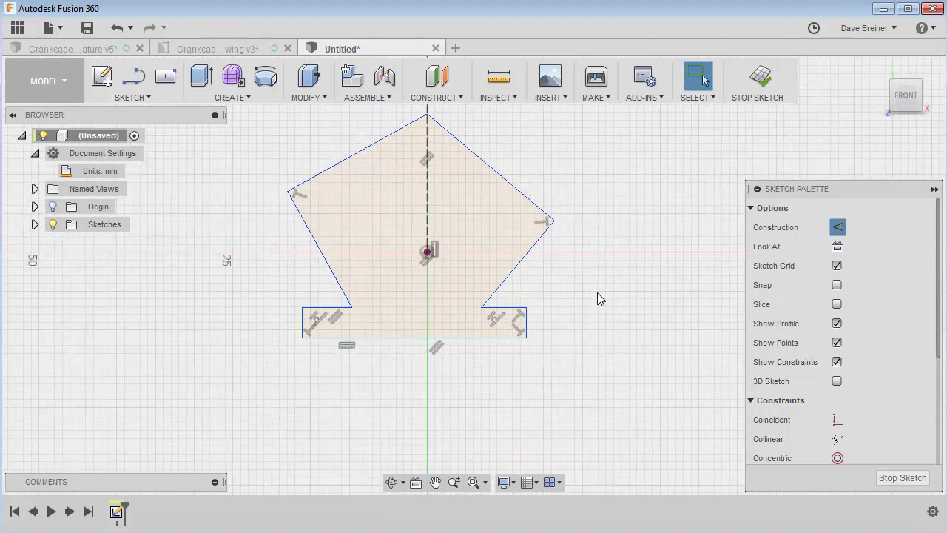
{"action": "key", "text": "d"}
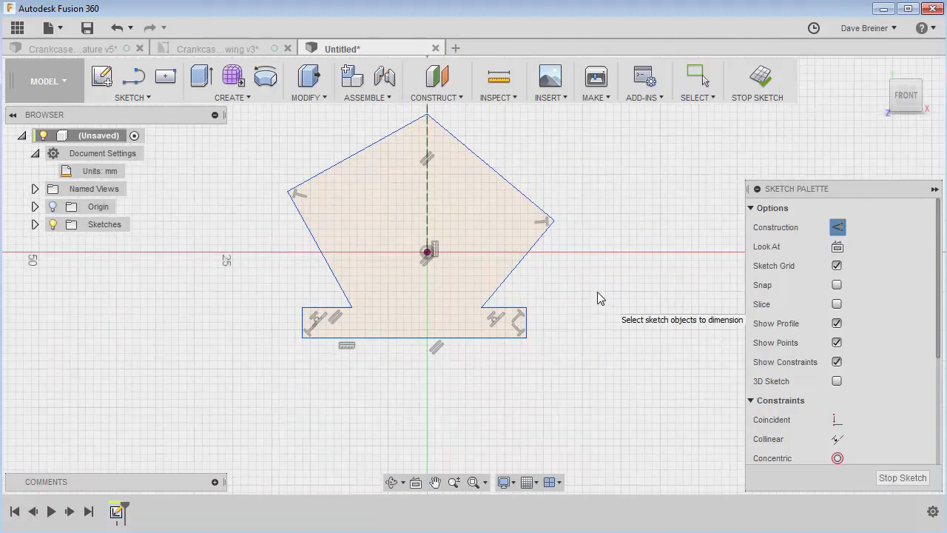
{"action": "left_click", "coordinate": [479, 338]}
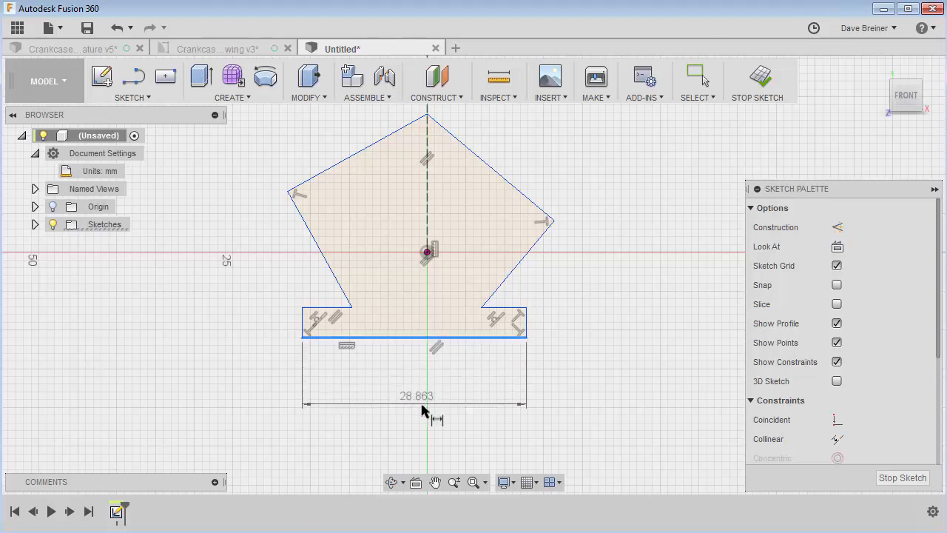
{"action": "left_click", "coordinate": [428, 409]}
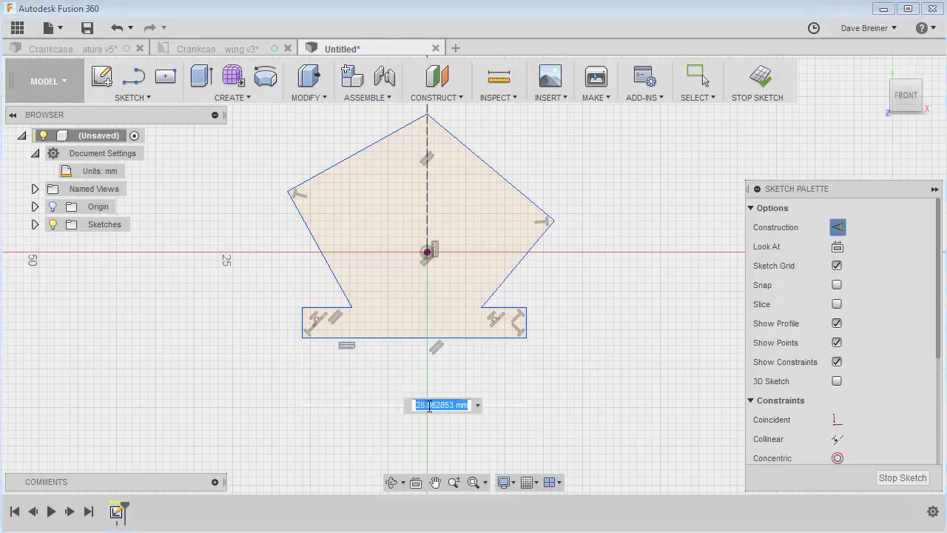
{"action": "type", "text": "22"}
{"action": "key", "text": "Return"}
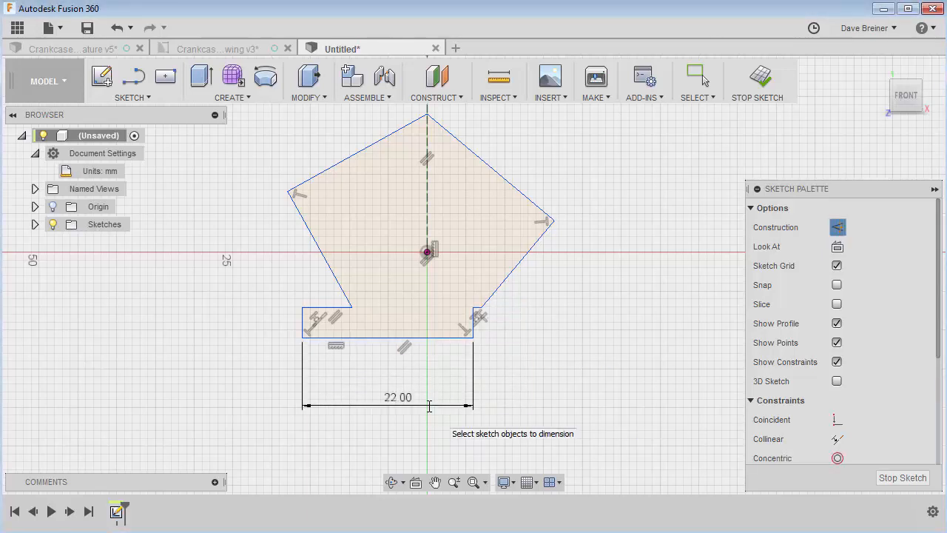
Dimension the horizontal distance from the origin to the base's lower right corner with the expression d1/2, half the base length
{"action": "left_click", "coordinate": [464, 326]}
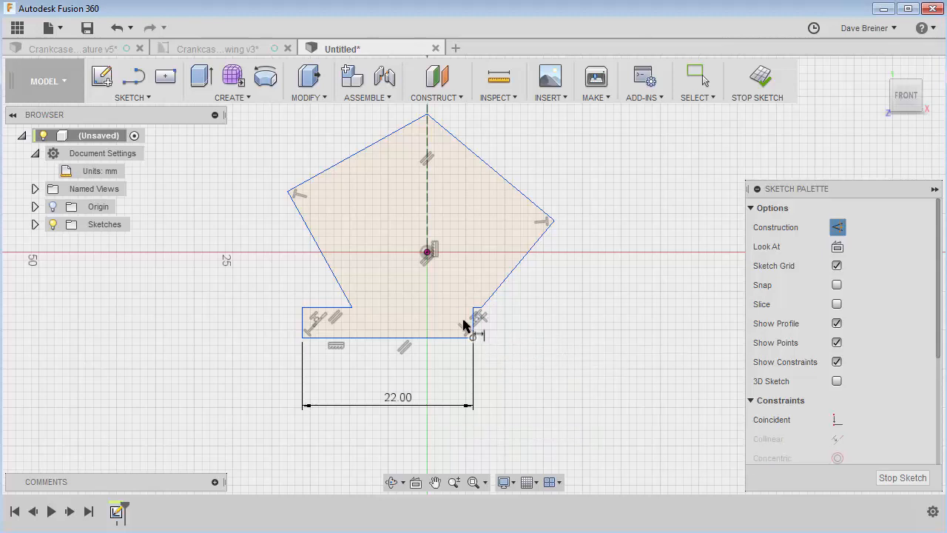
{"action": "left_click", "coordinate": [429, 254]}
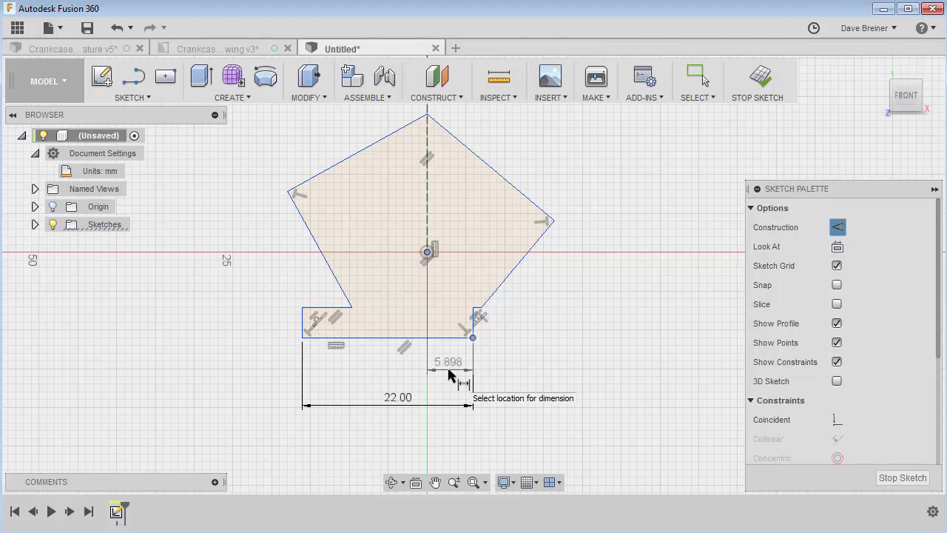
{"action": "left_click", "coordinate": [450, 376]}
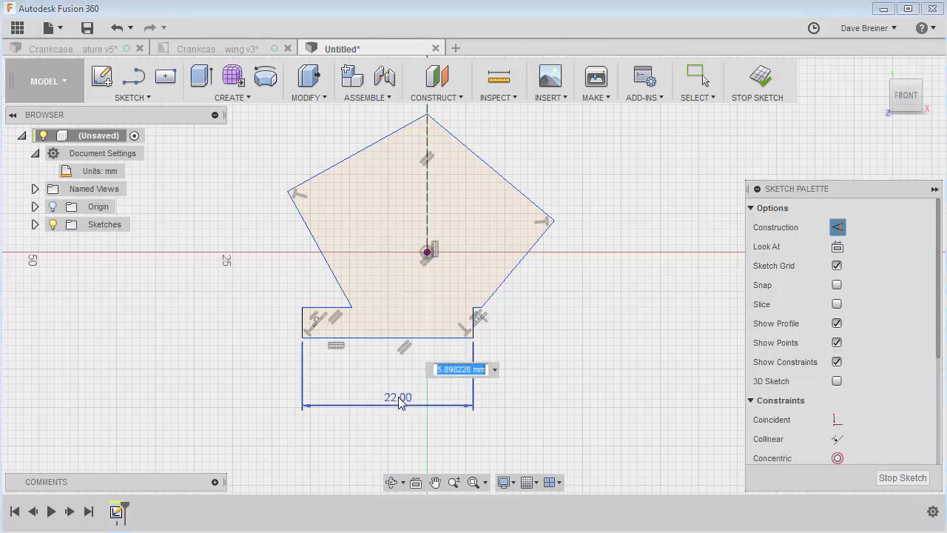
{"action": "type", "text": "d1/"}
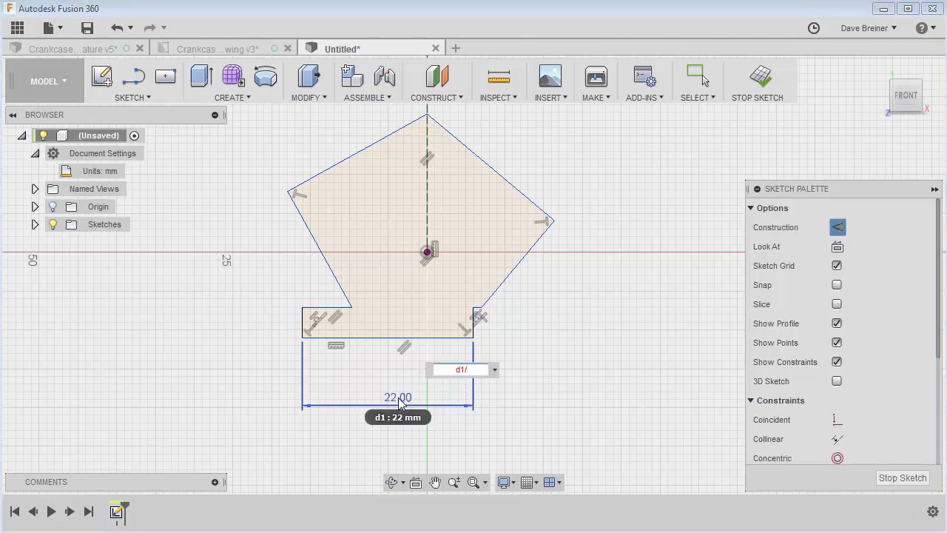
{"action": "type", "text": "2"}
{"action": "key", "text": "Return"}
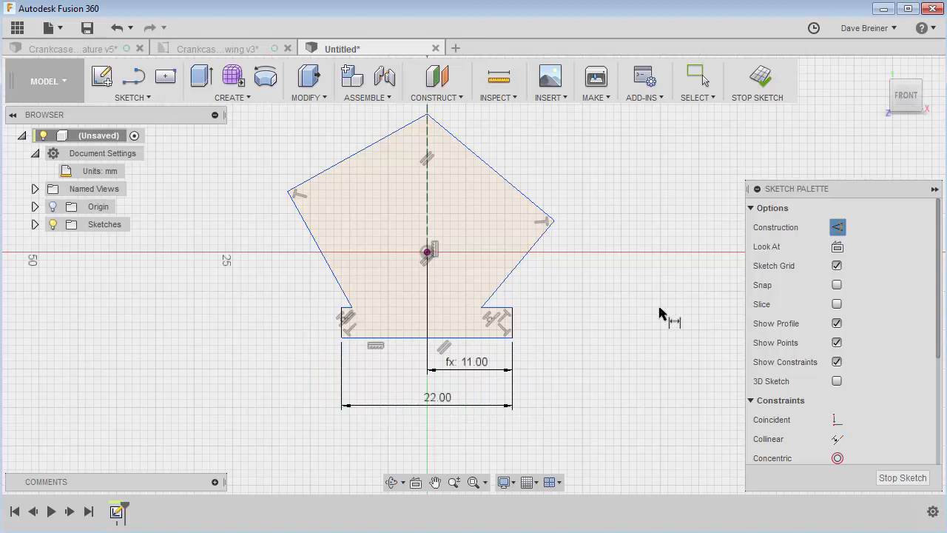
Dimension the vertical distance from the base line to the origin as 7.5 mm
{"action": "scroll", "coordinate": [523, 340], "scroll_direction": "up", "scroll_amount": 3}
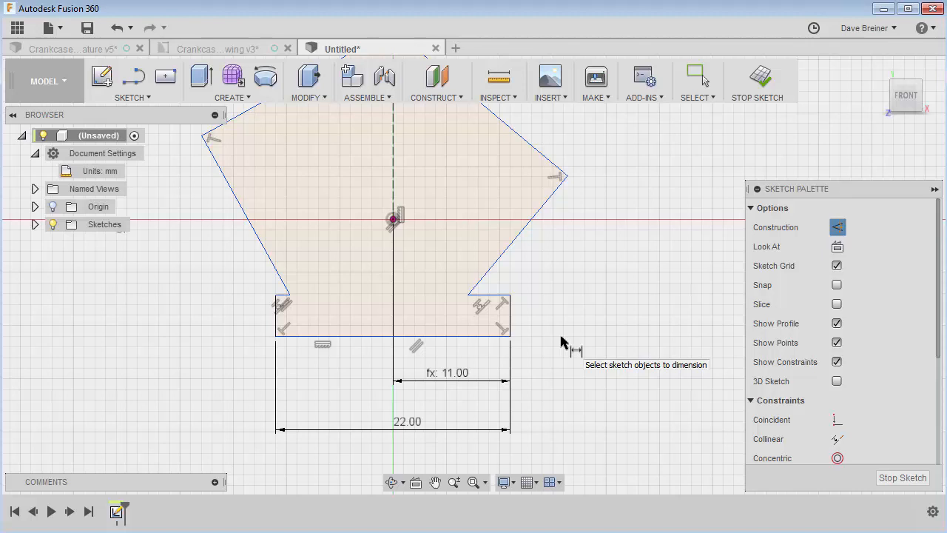
{"action": "left_click", "coordinate": [482, 338]}
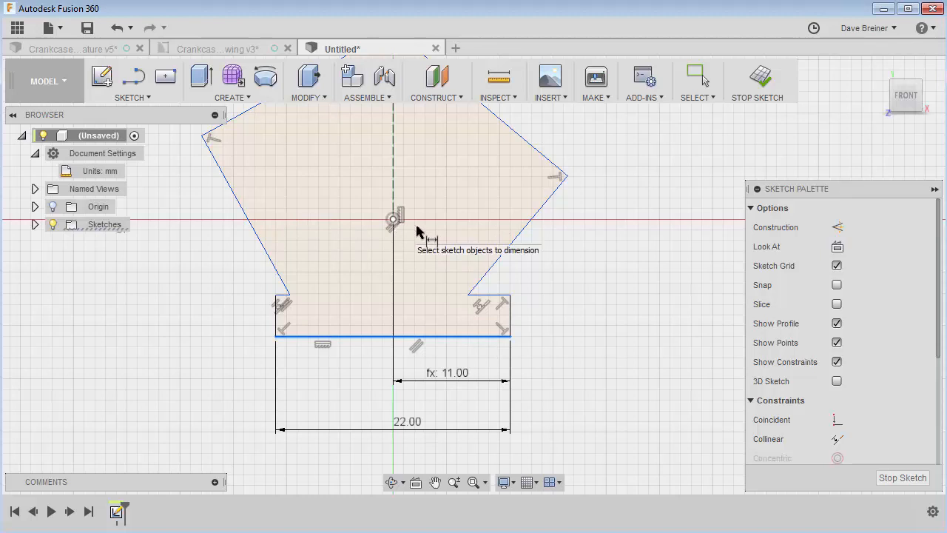
{"action": "left_click", "coordinate": [393, 219]}
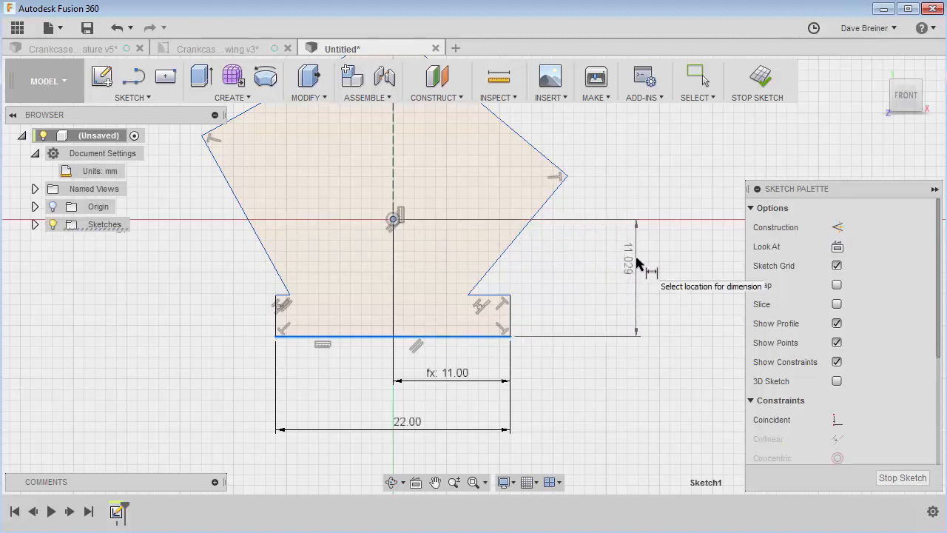
{"action": "left_click", "coordinate": [638, 263]}
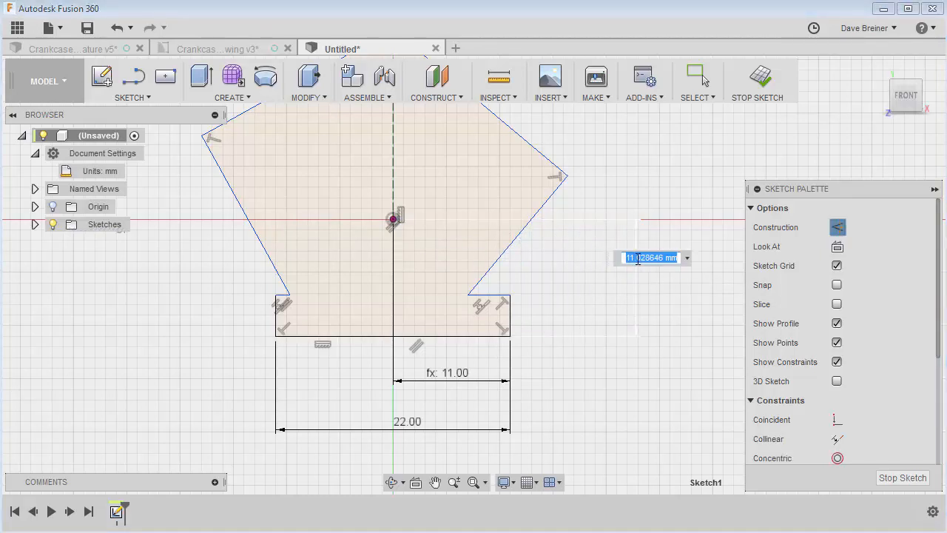
{"action": "type", "text": "7.5"}
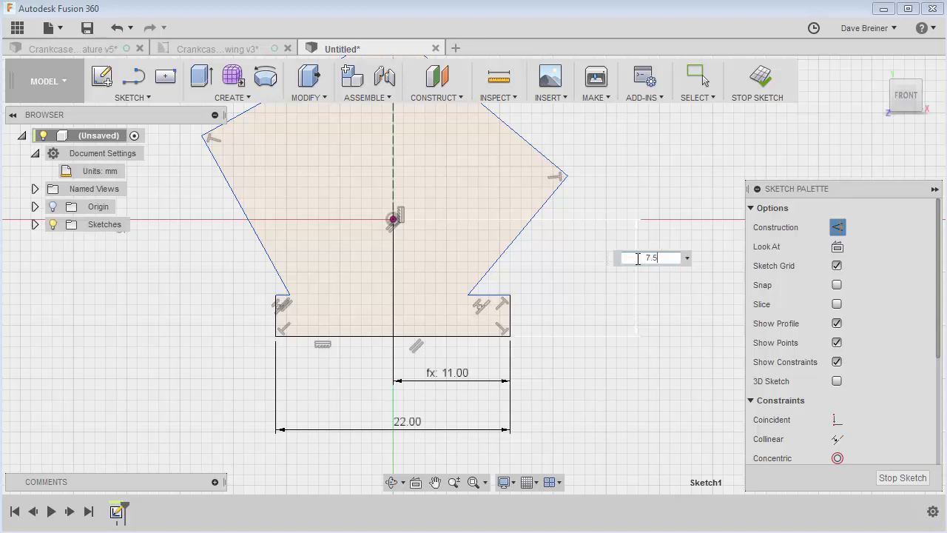
{"action": "key", "text": "Return"}
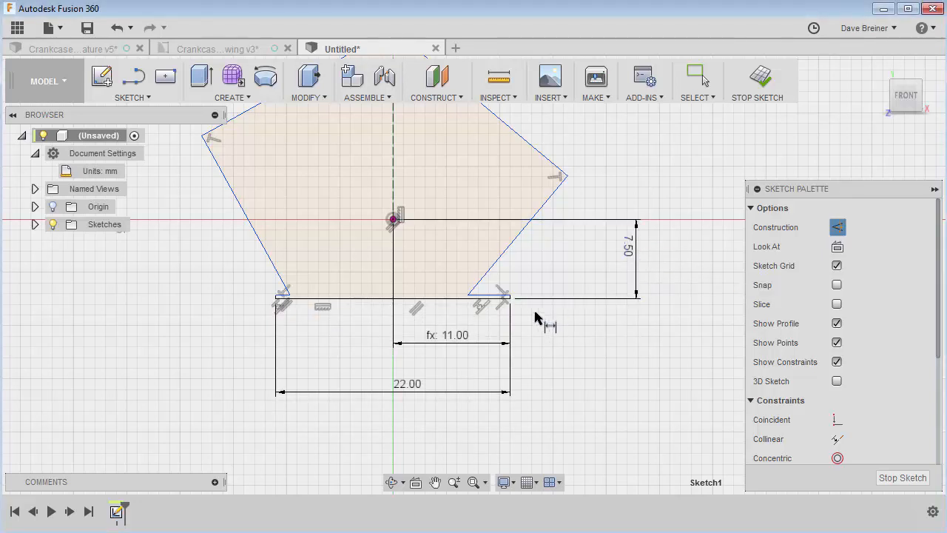
Dimension the height of the short vertical edge at the base's right end as 3 mm
{"action": "scroll", "coordinate": [525, 313], "scroll_direction": "up", "scroll_amount": 3}
{"action": "scroll", "coordinate": [521, 311], "scroll_direction": "up", "scroll_amount": 4}
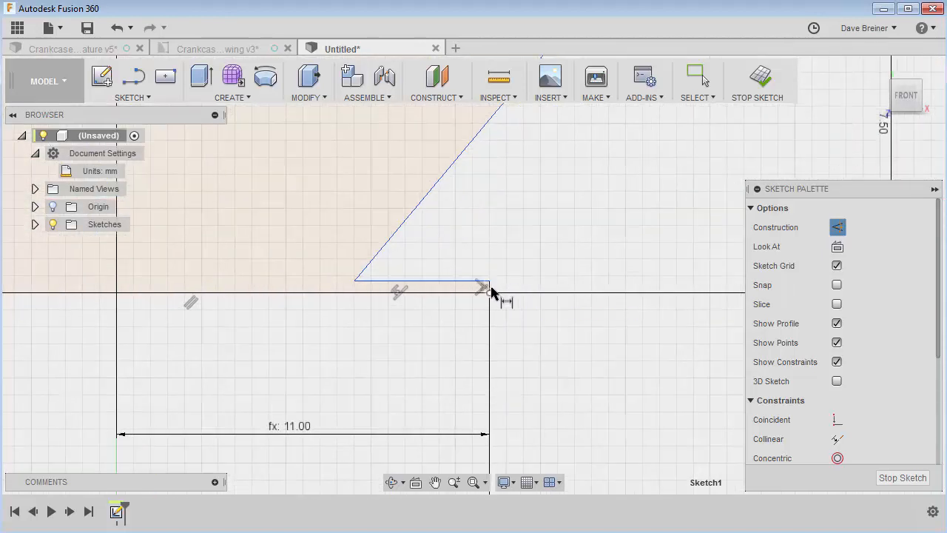
{"action": "scroll", "coordinate": [494, 293], "scroll_direction": "up", "scroll_amount": 3}
{"action": "left_click", "coordinate": [490, 292]}
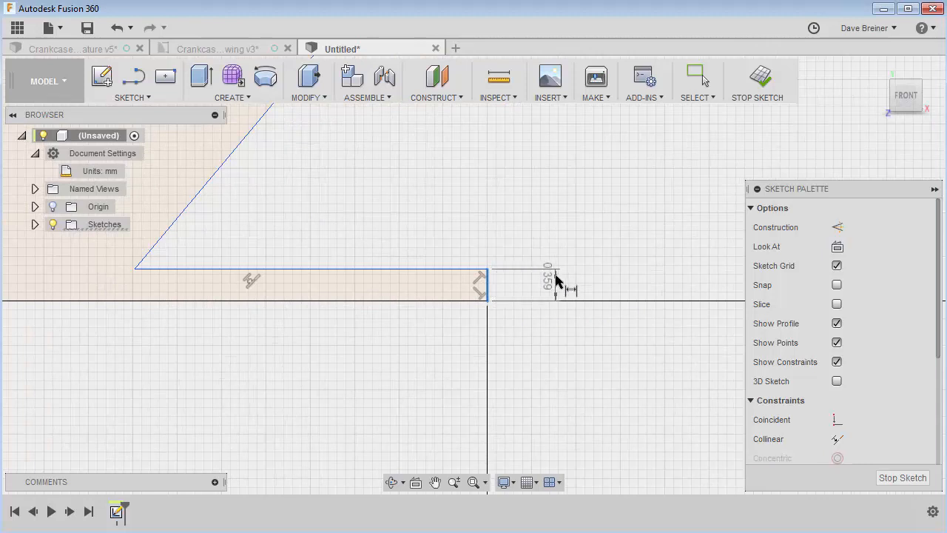
{"action": "scroll", "coordinate": [556, 282], "scroll_direction": "down", "scroll_amount": 4}
{"action": "scroll", "coordinate": [556, 281], "scroll_direction": "down", "scroll_amount": 3}
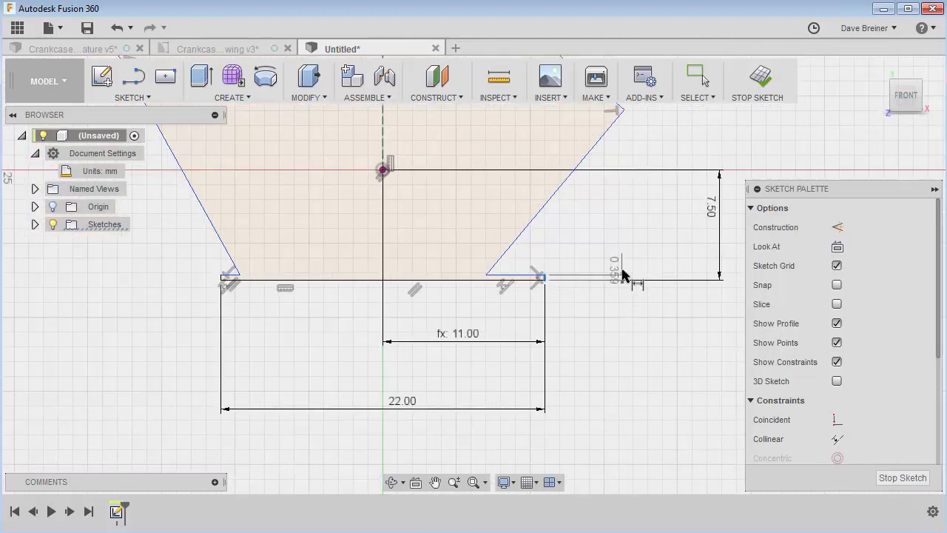
{"action": "left_click", "coordinate": [623, 271]}
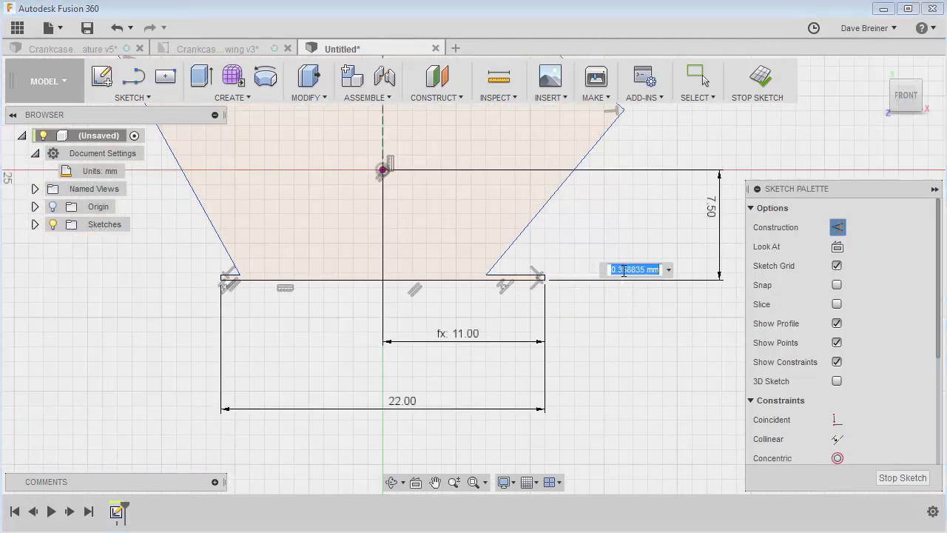
{"action": "type", "text": "3"}
{"action": "key", "text": "Return"}
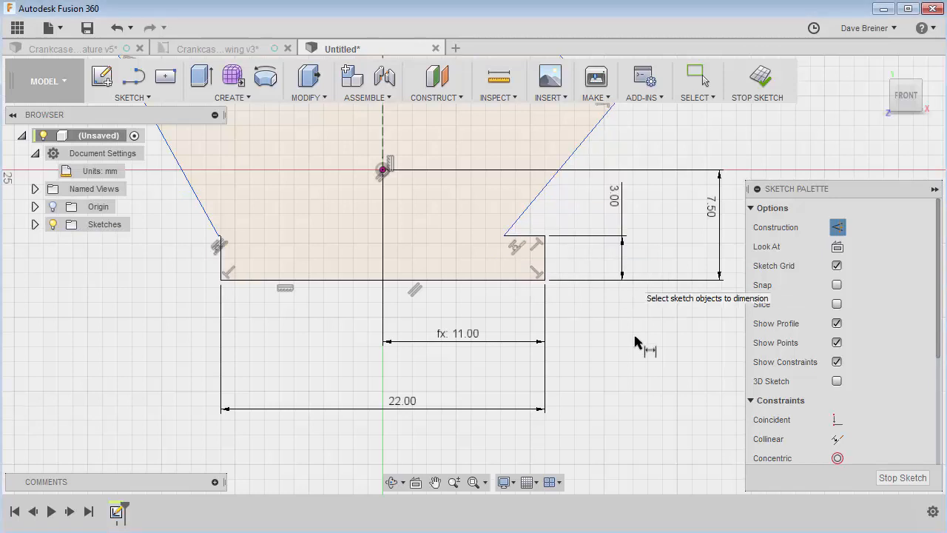
Add an aligned dimension of 12.7 mm to the upper-right sloped edge of the profile
{"action": "scroll", "coordinate": [646, 370], "scroll_direction": "down", "scroll_amount": 5}
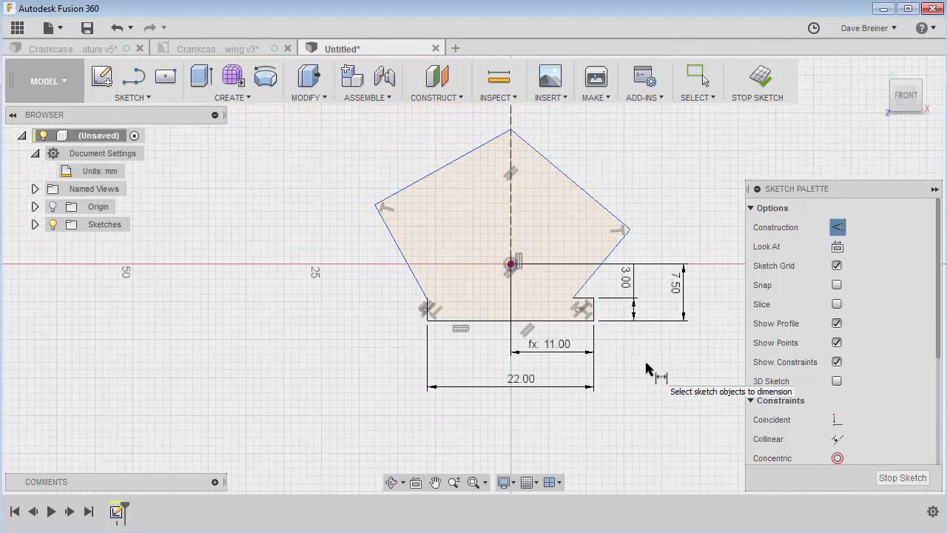
{"action": "middle_click_drag", "start_coordinate": [661, 163], "coordinate": [566, 228]}
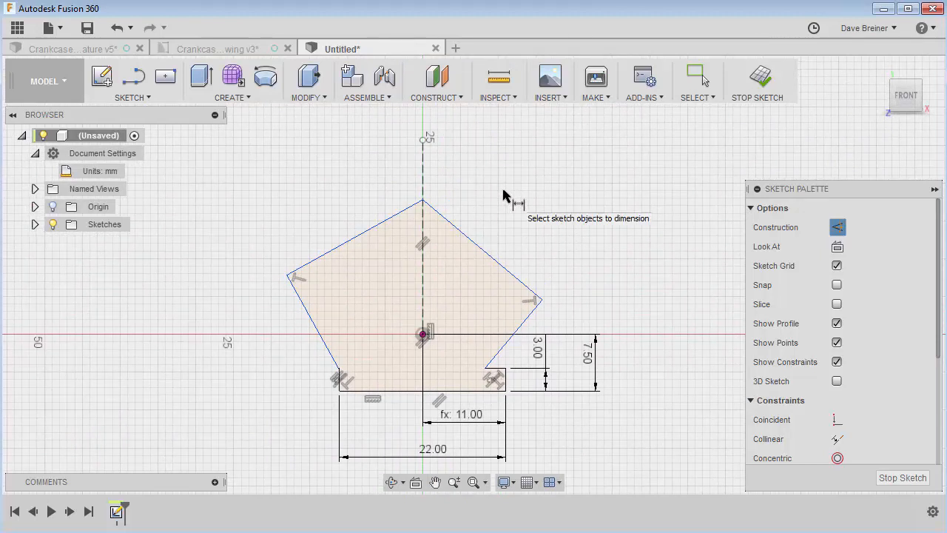
{"action": "left_click", "coordinate": [466, 237]}
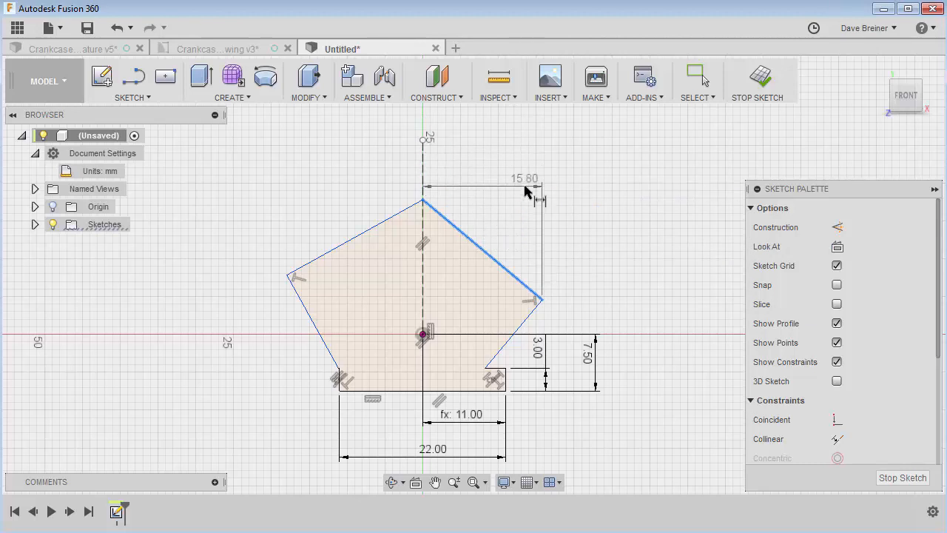
{"action": "right_click", "coordinate": [526, 184]}
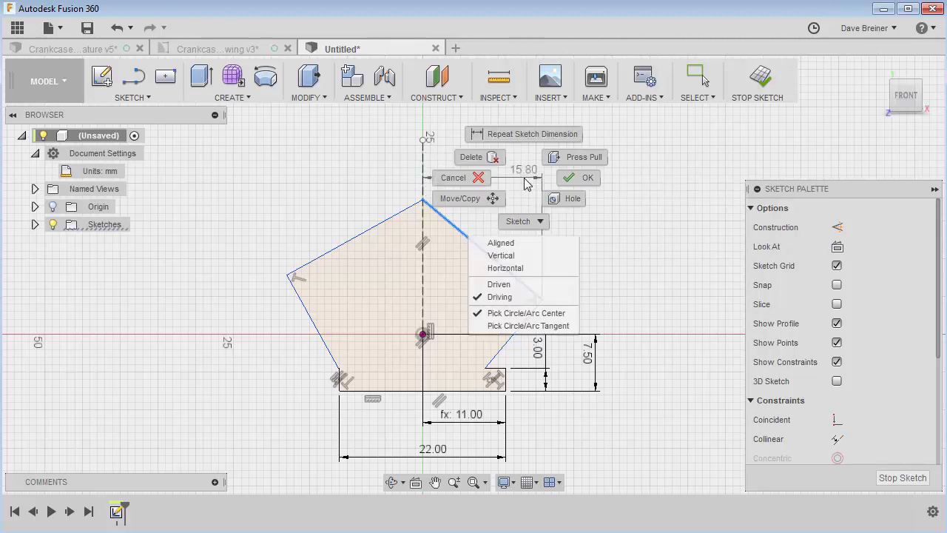
{"action": "left_click", "coordinate": [510, 244]}
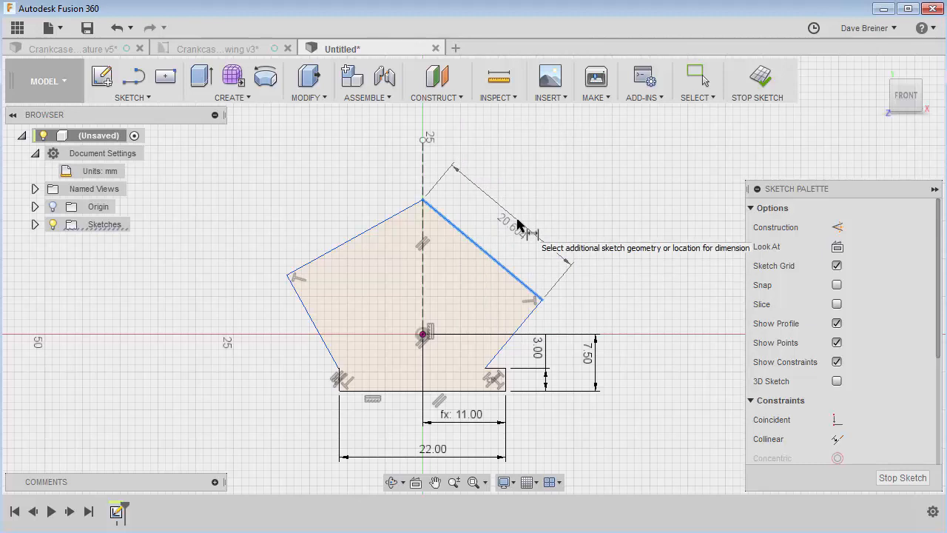
{"action": "left_click", "coordinate": [518, 223]}
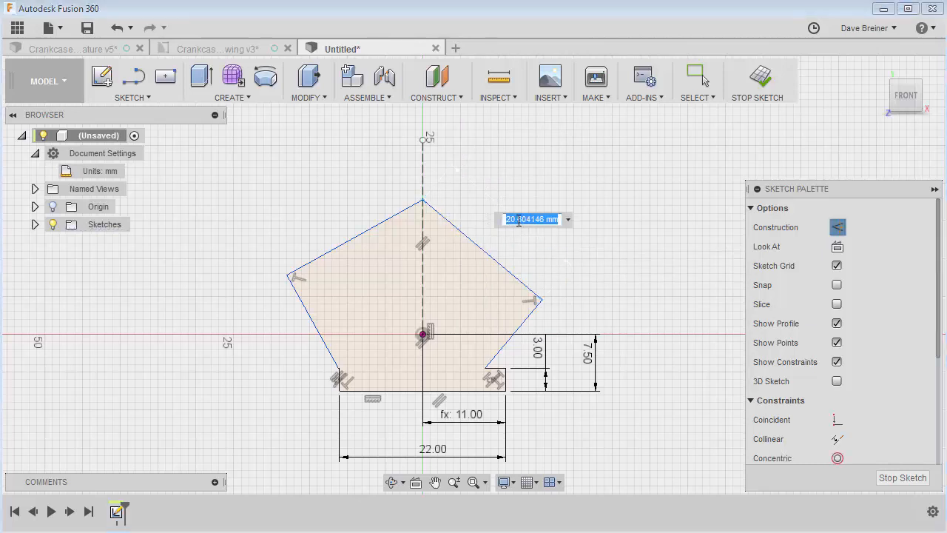
{"action": "type", "text": "12"}
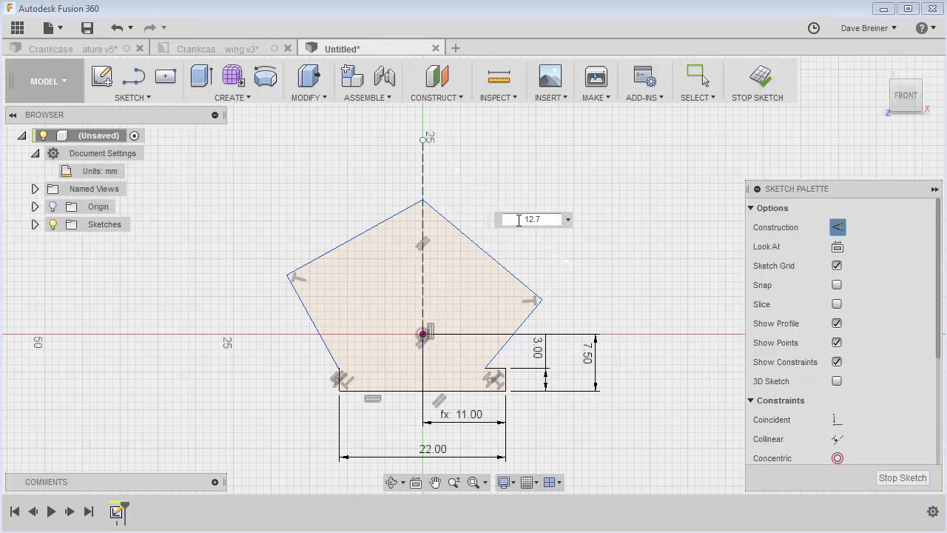
{"action": "type", "text": ".7"}
{"action": "key", "text": "Return"}
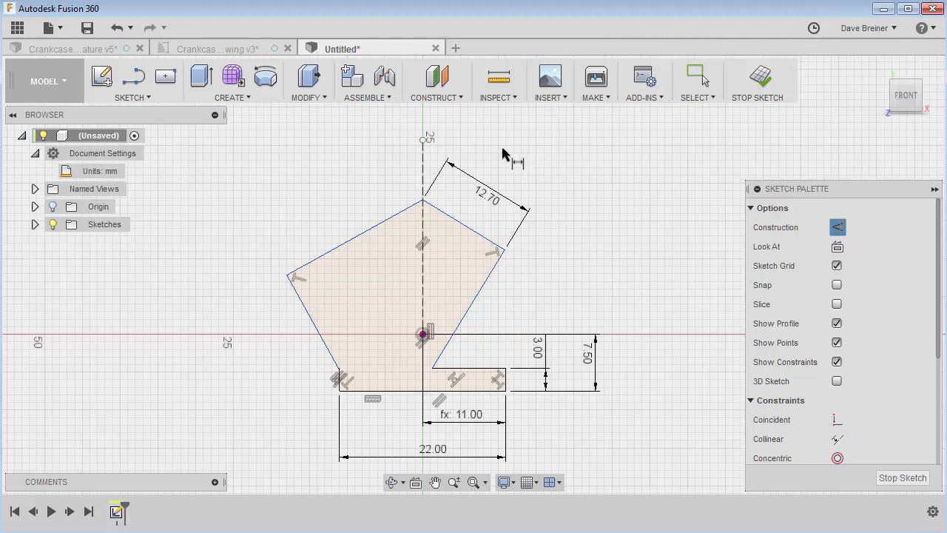
Dimension the angle between the vertical construction line and the upper-right sloped edge as 120 degrees
{"action": "scroll", "coordinate": [451, 165], "scroll_direction": "up", "scroll_amount": 3}
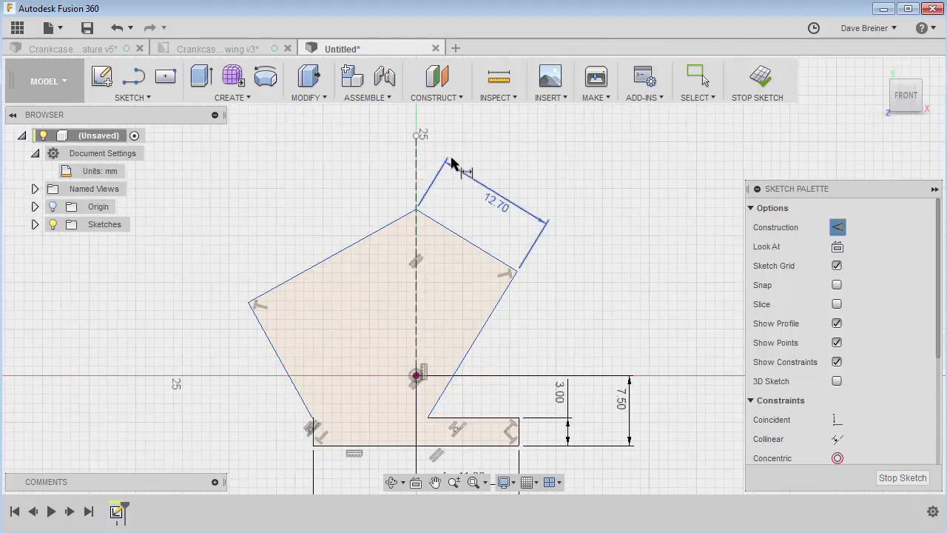
{"action": "left_click", "coordinate": [408, 184]}
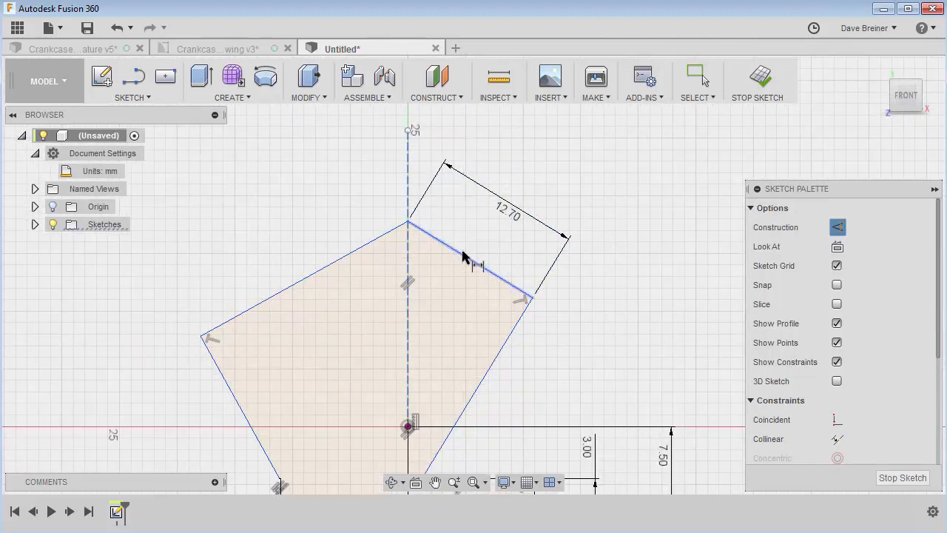
{"action": "left_click", "coordinate": [463, 254]}
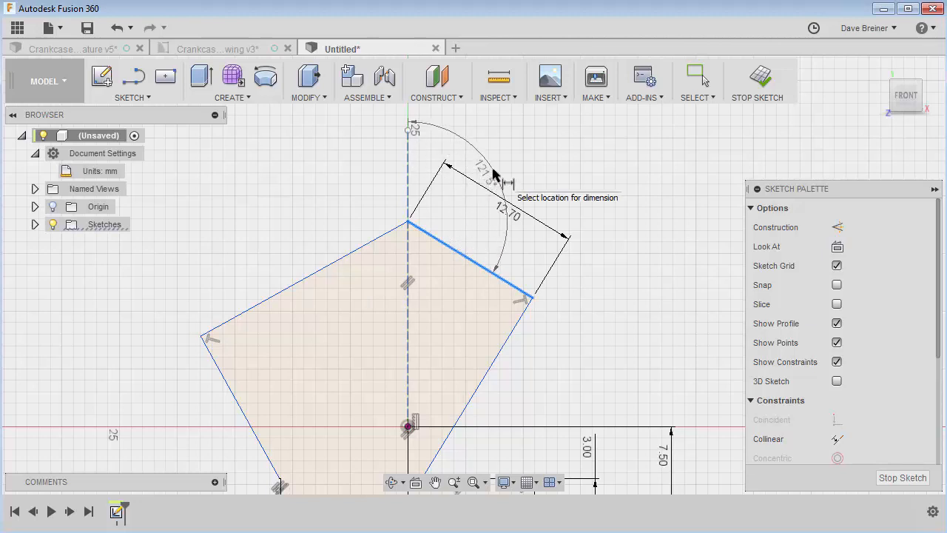
{"action": "left_click", "coordinate": [489, 171]}
{"action": "type", "text": "120"}
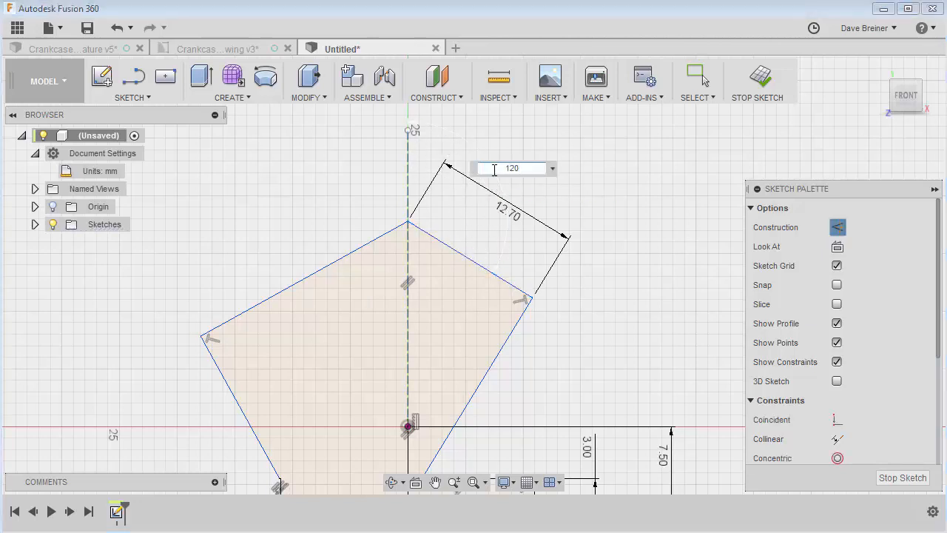
{"action": "key", "text": "Return"}
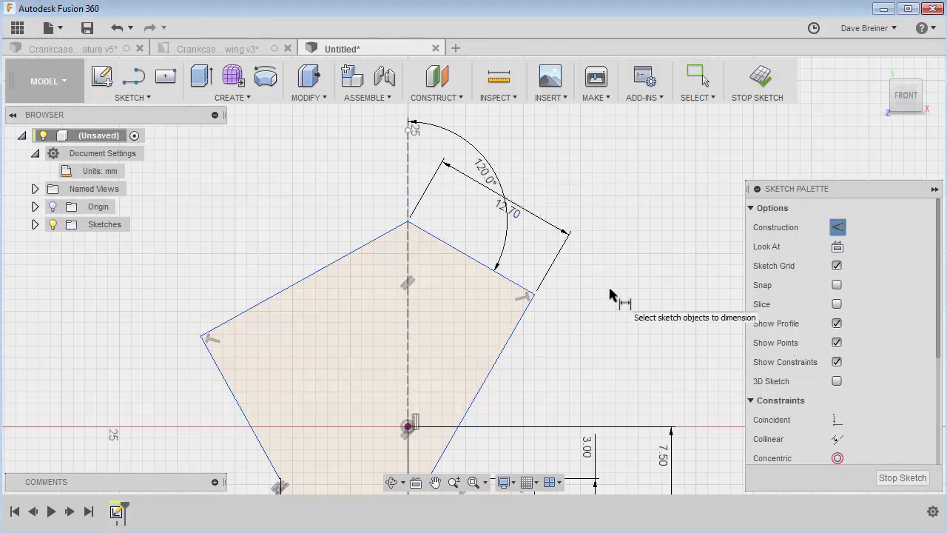
Dimension the vertical distance from the base line to the profile's peak point as 17 mm and finish dimensioning
{"action": "scroll", "coordinate": [611, 294], "scroll_direction": "down", "scroll_amount": 3}
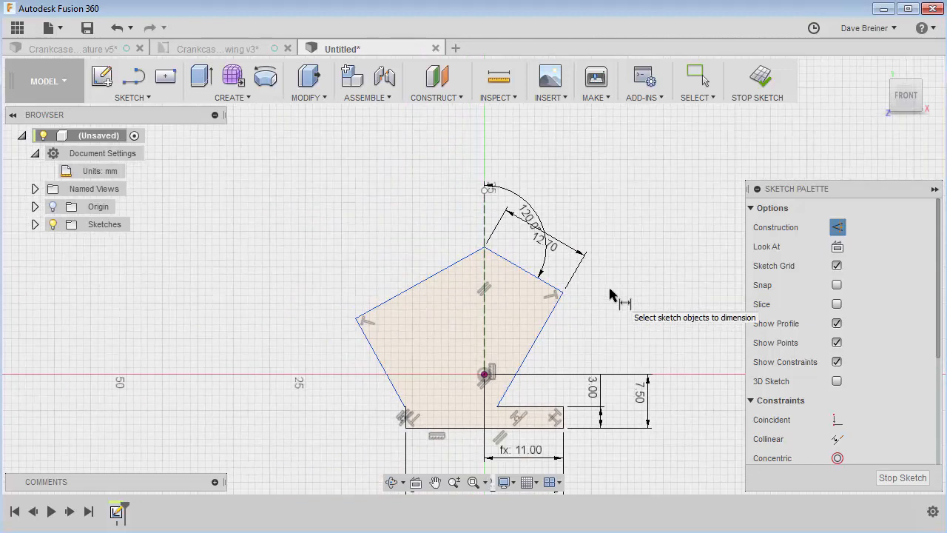
{"action": "left_click", "coordinate": [548, 429]}
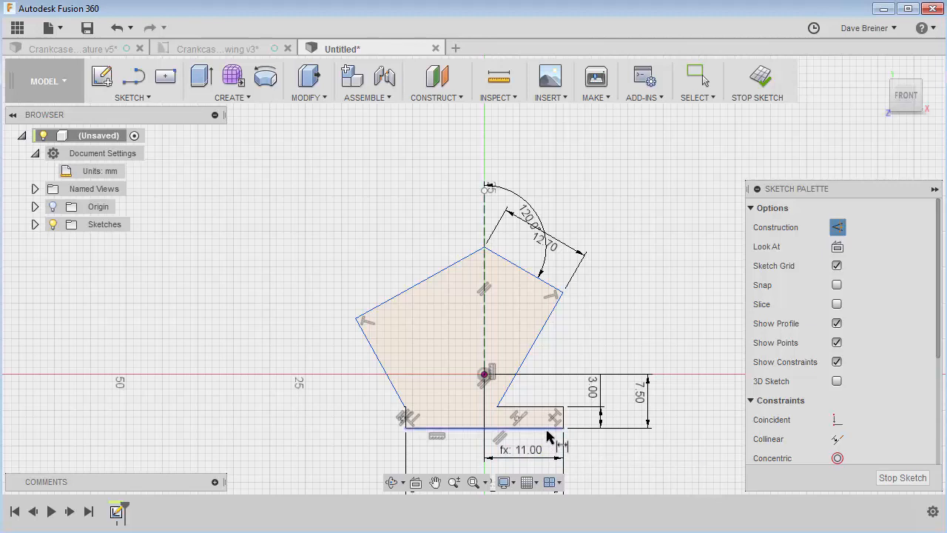
{"action": "left_click", "coordinate": [486, 248]}
{"action": "left_click", "coordinate": [701, 336]}
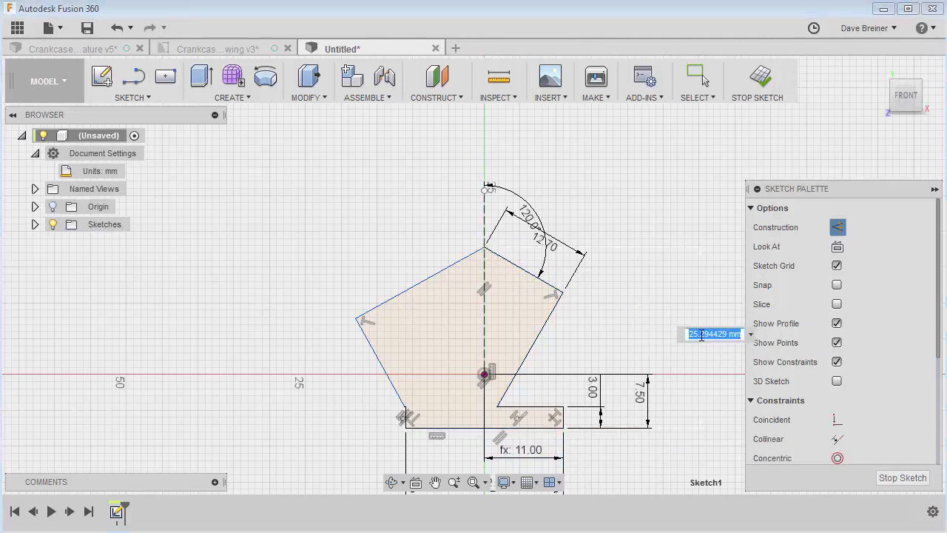
{"action": "type", "text": "17"}
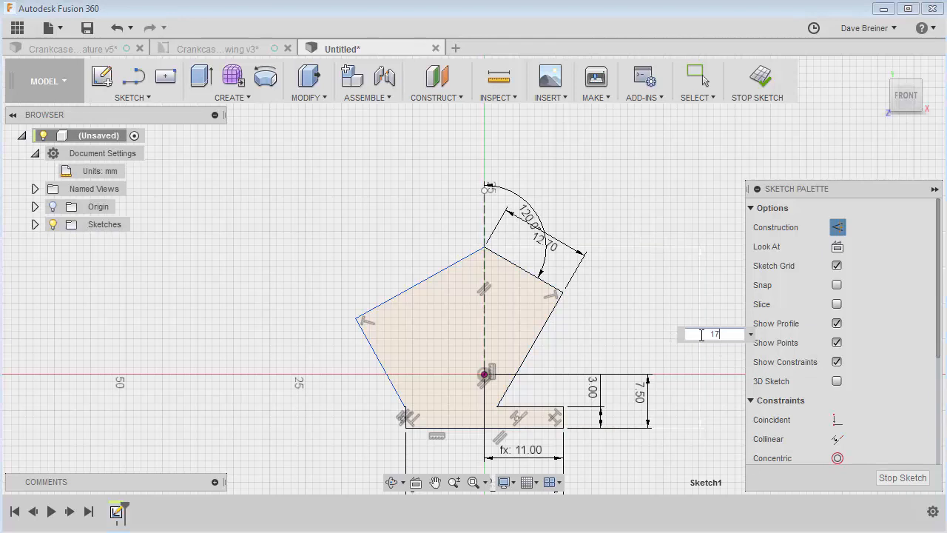
{"action": "key", "text": "Return"}
{"action": "scroll", "coordinate": [561, 370], "scroll_direction": "up", "scroll_amount": 3}
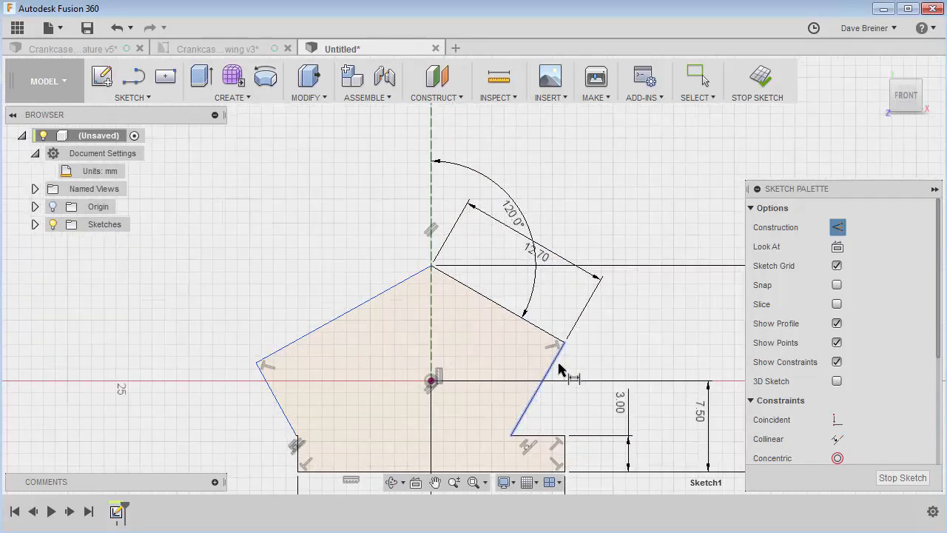
{"action": "mouse_move", "coordinate": [560, 370]}
{"action": "middle_mouse_down"}
{"action": "mouse_move", "coordinate": [474, 264]}
{"action": "mouse_move", "coordinate": [493, 277]}
{"action": "middle_mouse_up"}
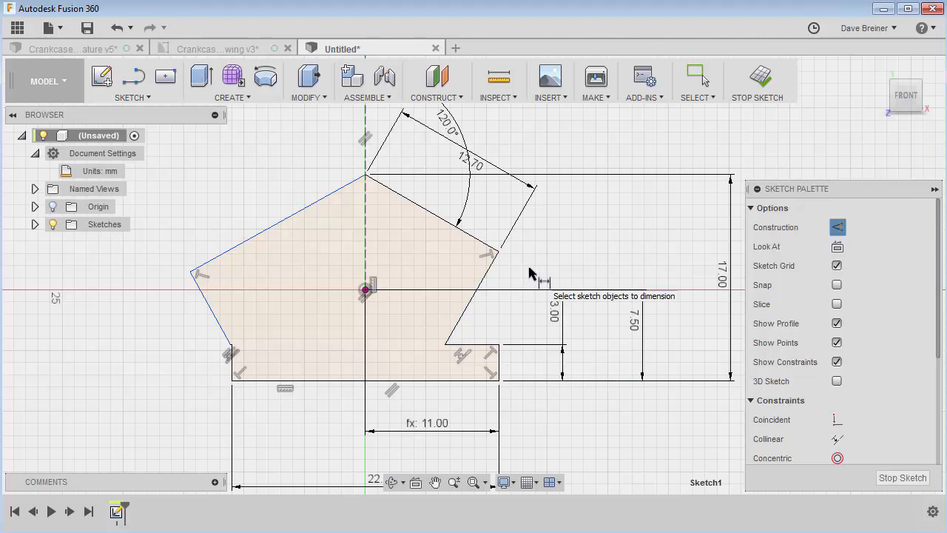
{"action": "mouse_move", "coordinate": [550, 268]}
{"action": "middle_mouse_down"}
{"action": "mouse_move", "coordinate": [554, 259]}
{"action": "mouse_move", "coordinate": [562, 267]}
{"action": "middle_mouse_up"}
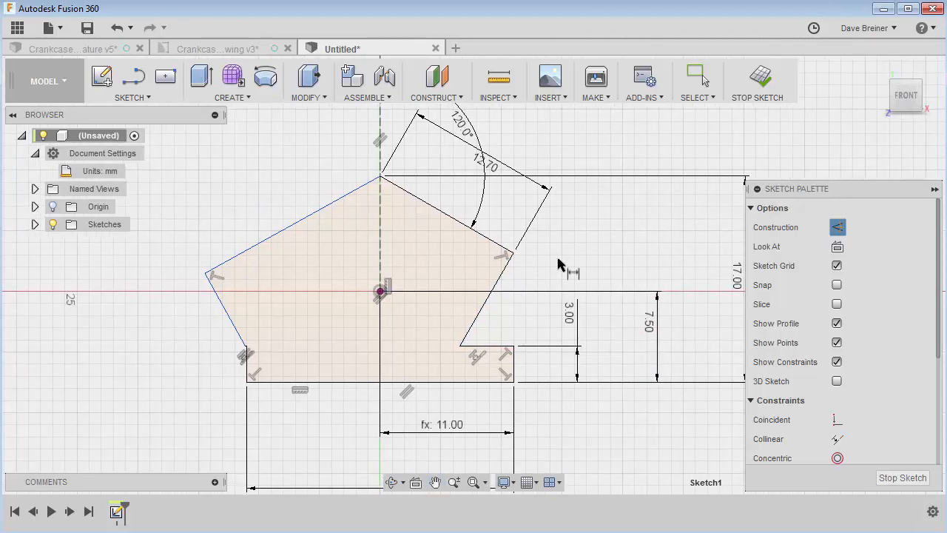
{"action": "key", "text": "Escape"}
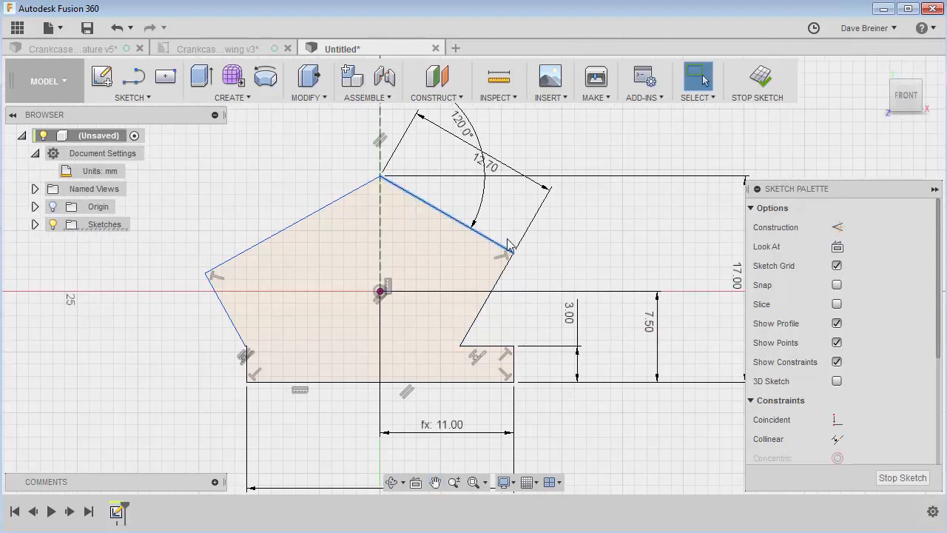
Try moving the upper-left sloped edge to check its remaining freedom, and clear the selection
{"action": "left_click", "coordinate": [507, 254]}
{"action": "left_click", "coordinate": [509, 261]}
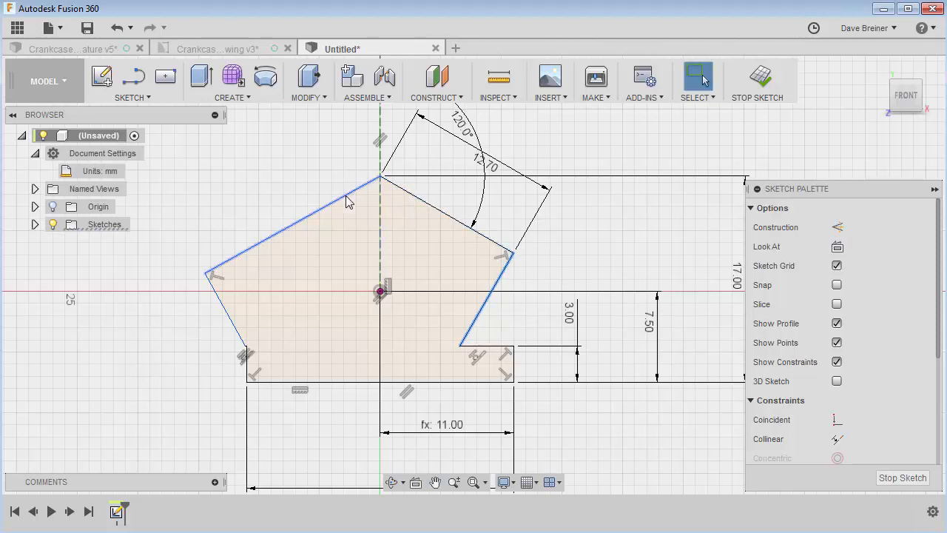
{"action": "left_click", "coordinate": [313, 217], "text": "shift"}
{"action": "left_click_drag", "start_coordinate": [309, 208], "coordinate": [313, 222]}
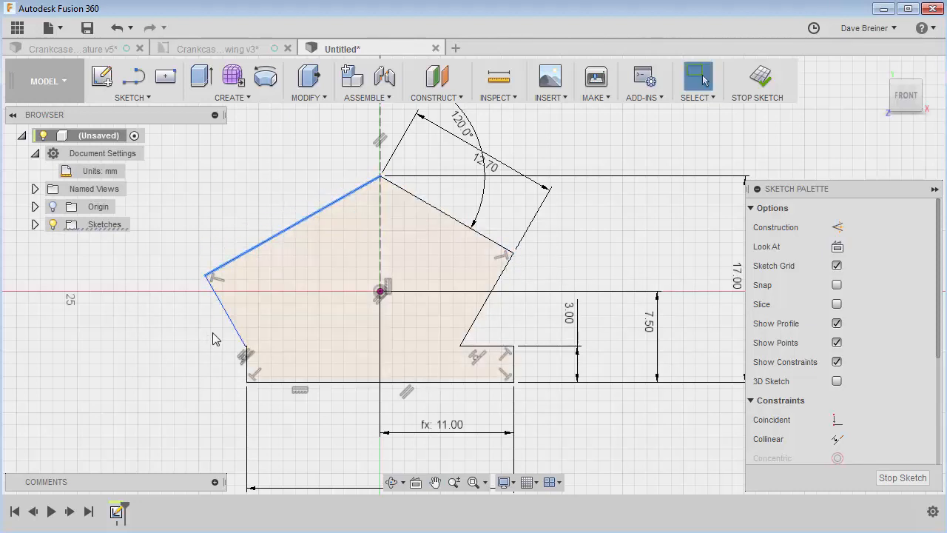
{"action": "left_click", "coordinate": [603, 234]}
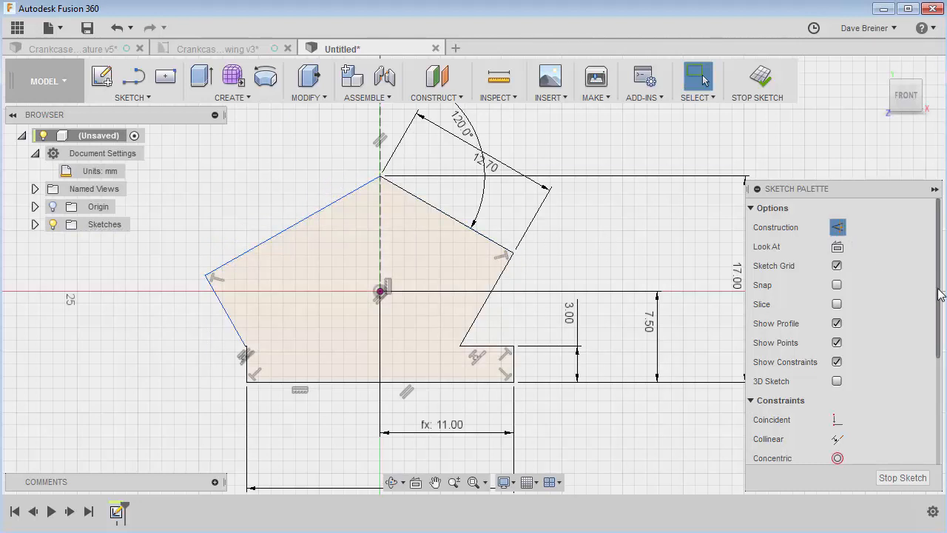
Apply a Symmetry constraint to the two upper sloped edges about the vertical construction line
{"action": "left_click_drag", "start_coordinate": [941, 292], "coordinate": [942, 429]}
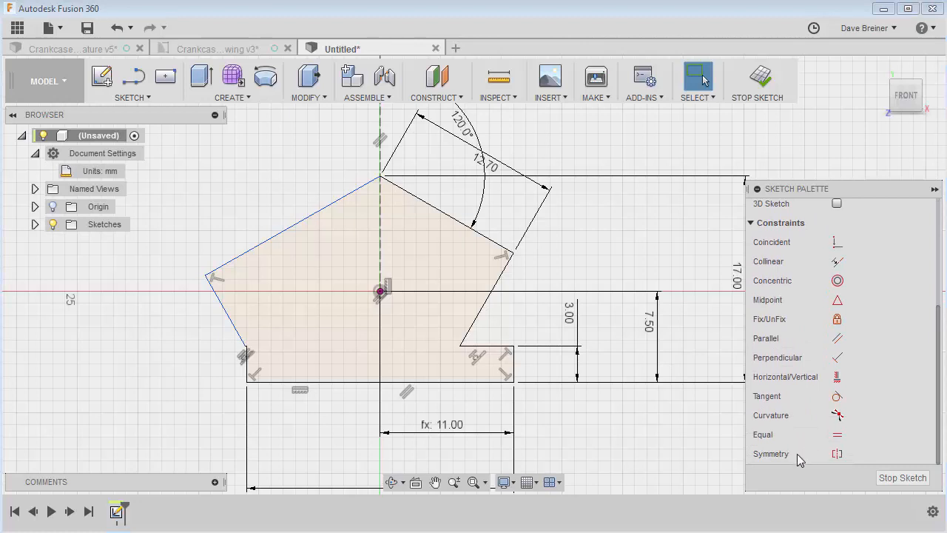
{"action": "left_click", "coordinate": [837, 454]}
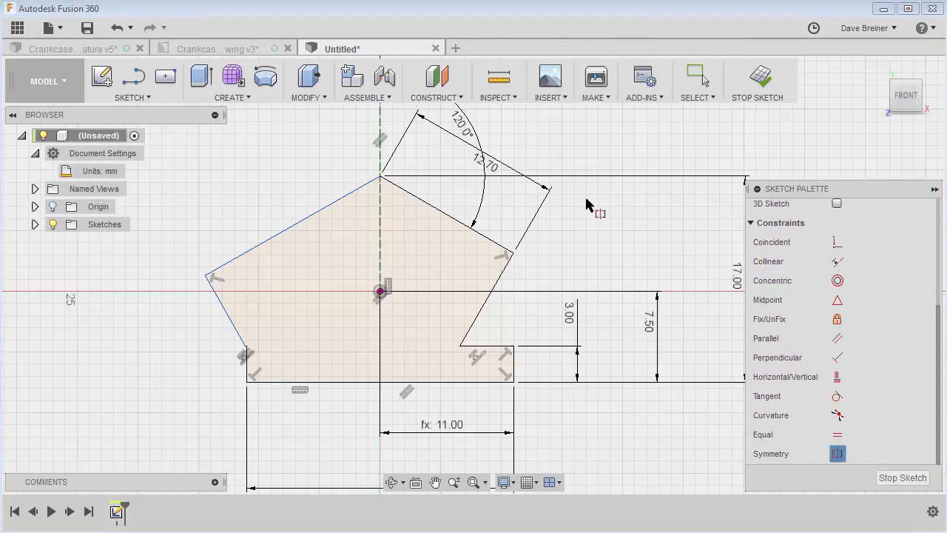
{"action": "left_click", "coordinate": [440, 213]}
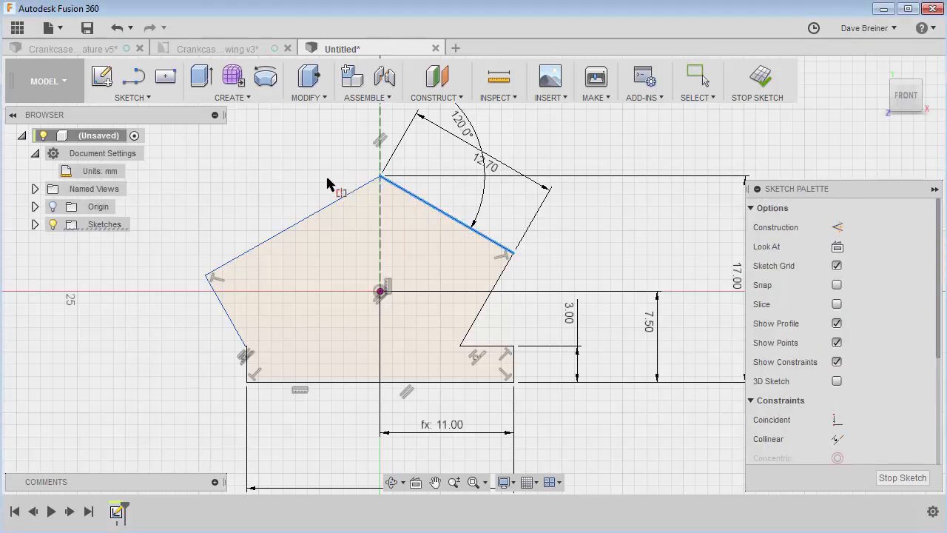
{"action": "left_click", "coordinate": [314, 216]}
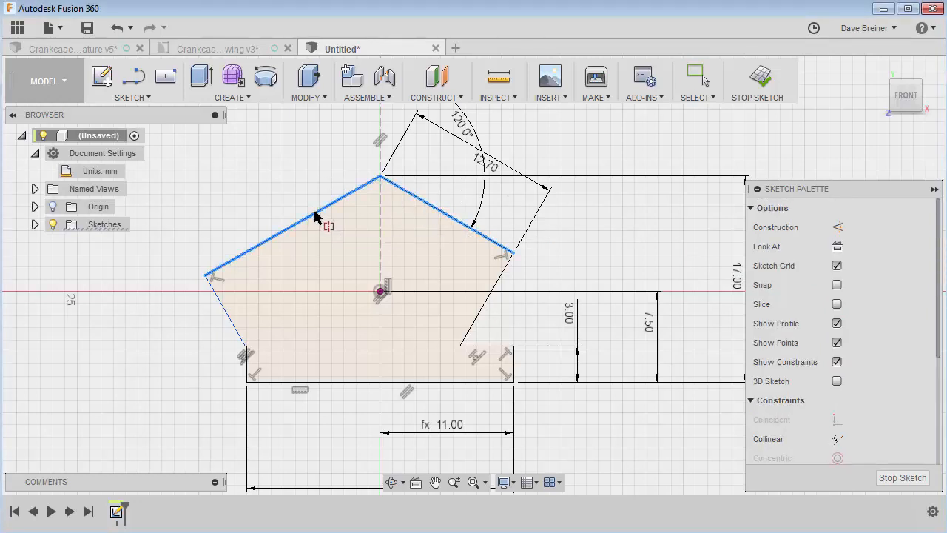
{"action": "left_click", "coordinate": [379, 218]}
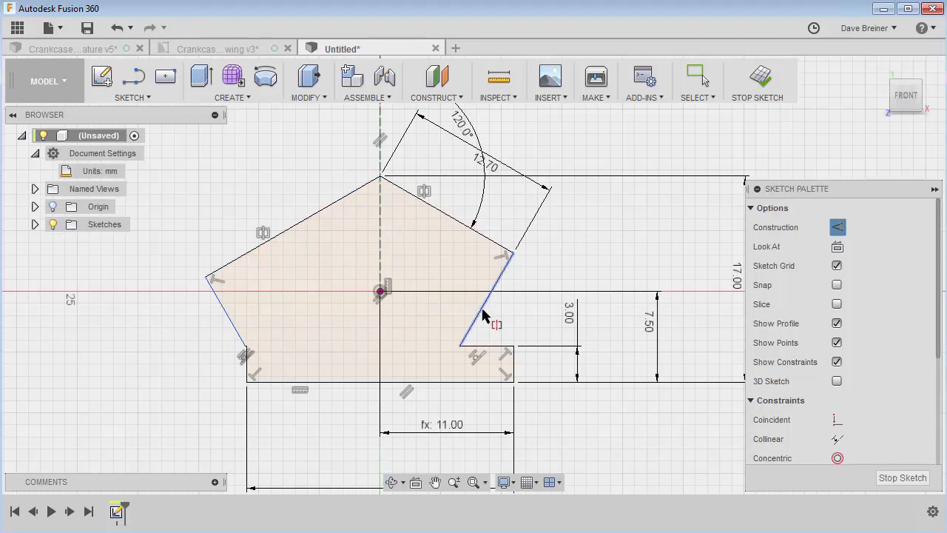
Apply a Symmetry constraint to the two lower sloped edges about the vertical construction line and leave the constraint command
{"action": "left_click", "coordinate": [482, 315]}
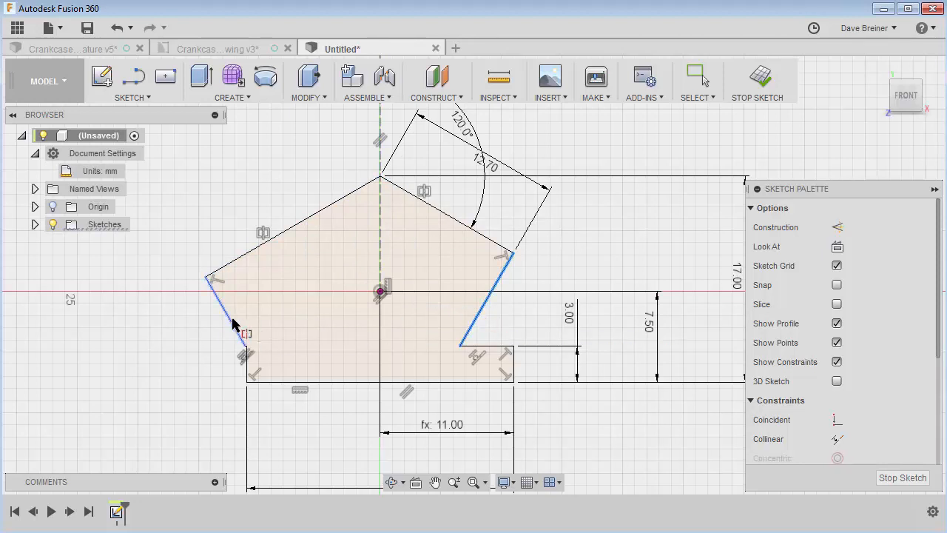
{"action": "left_click", "coordinate": [232, 325]}
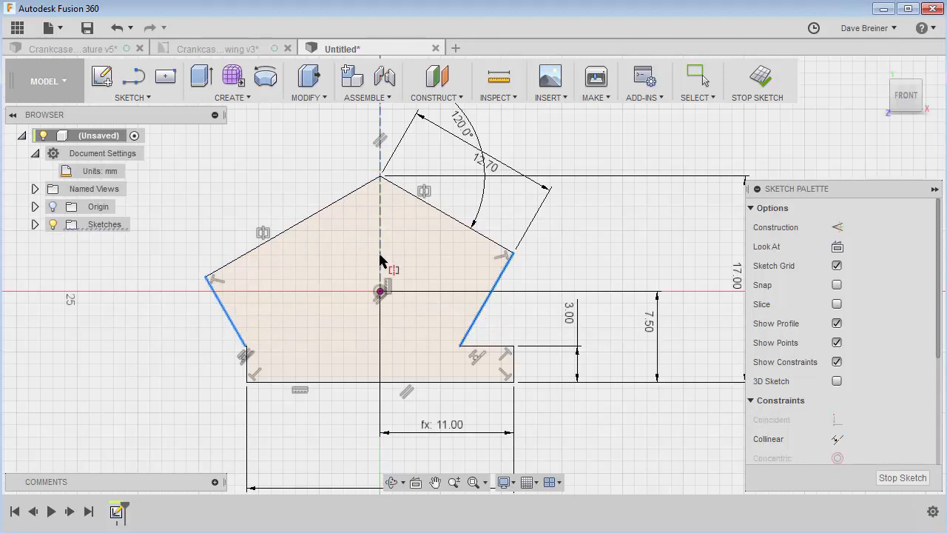
{"action": "left_click", "coordinate": [379, 259]}
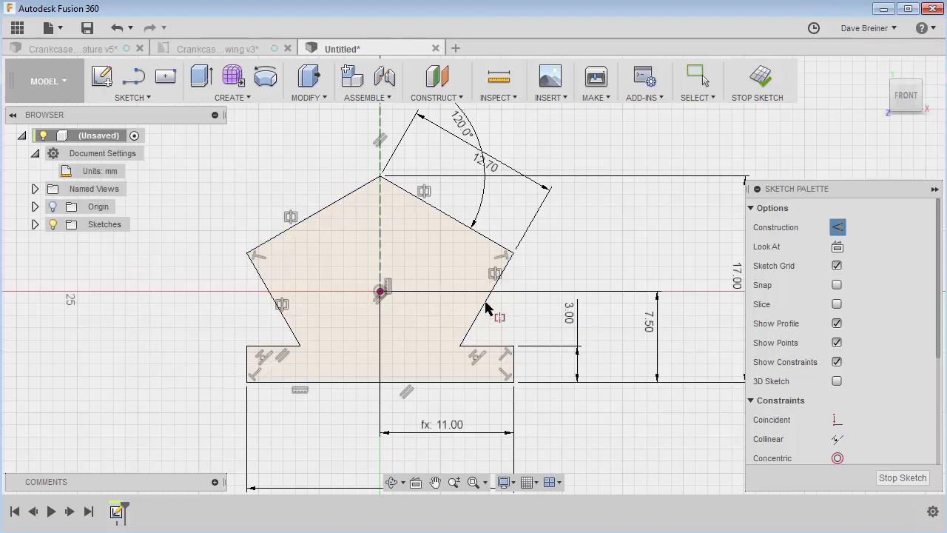
{"action": "scroll", "coordinate": [645, 443], "scroll_direction": "down", "scroll_amount": 2}
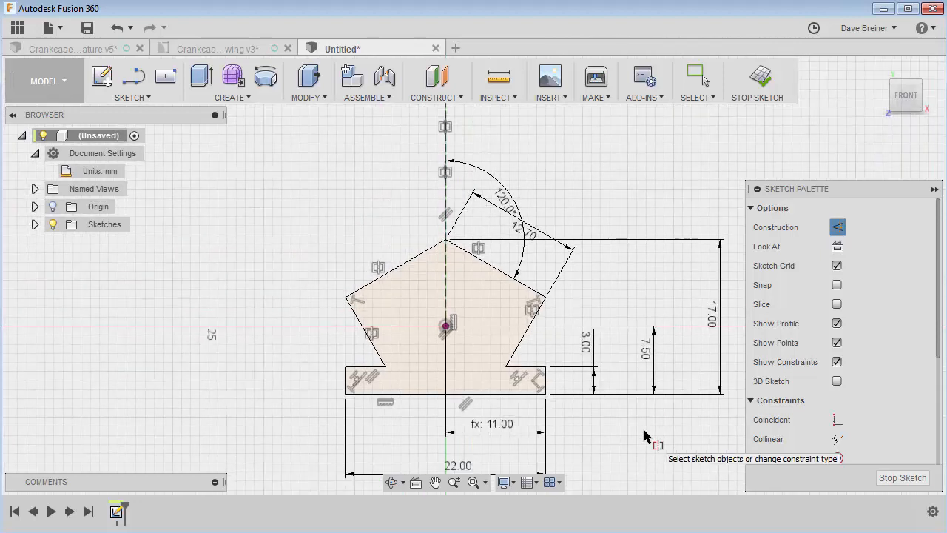
{"action": "middle_click_drag", "start_coordinate": [623, 412], "coordinate": [592, 387]}
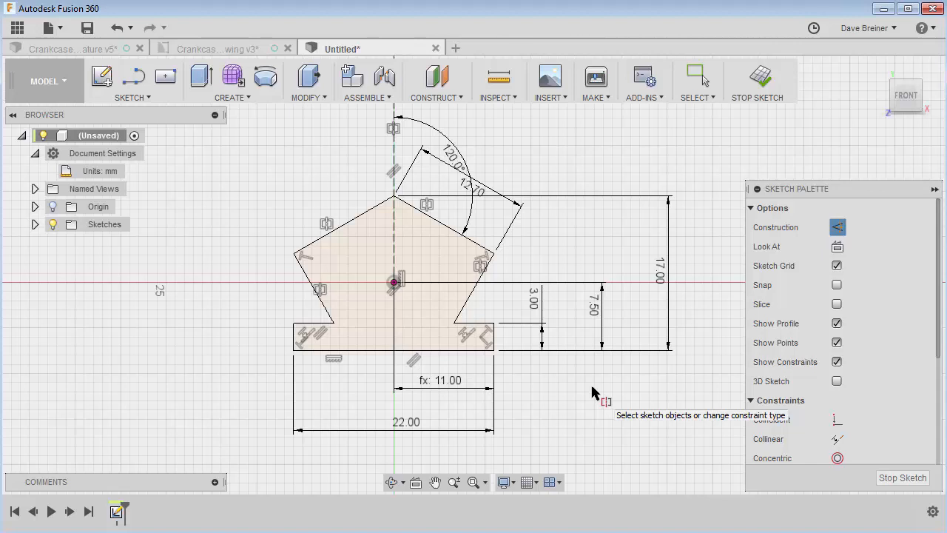
{"action": "key", "text": "Escape"}
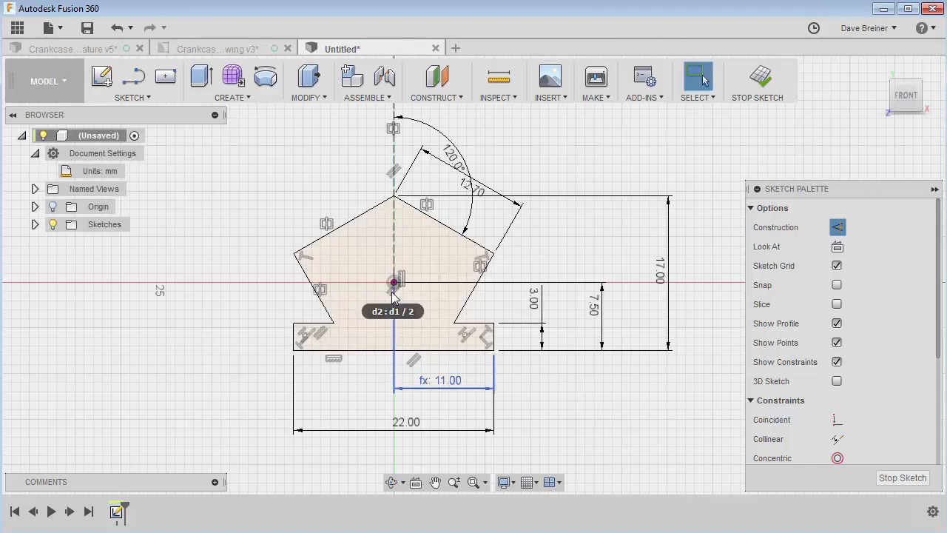
Draw a 6 mm diameter circle centred on the sketch origin
{"action": "key", "text": "s"}
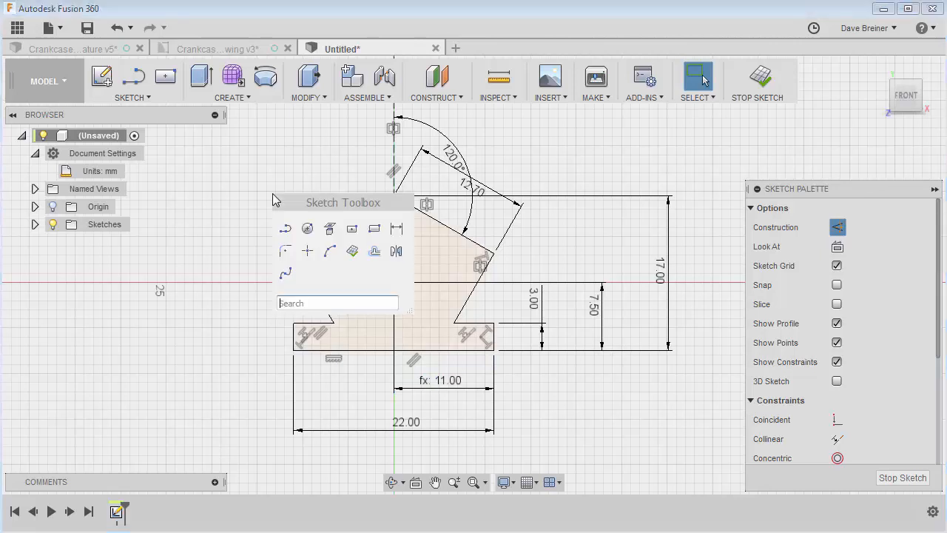
{"action": "left_click", "coordinate": [307, 228]}
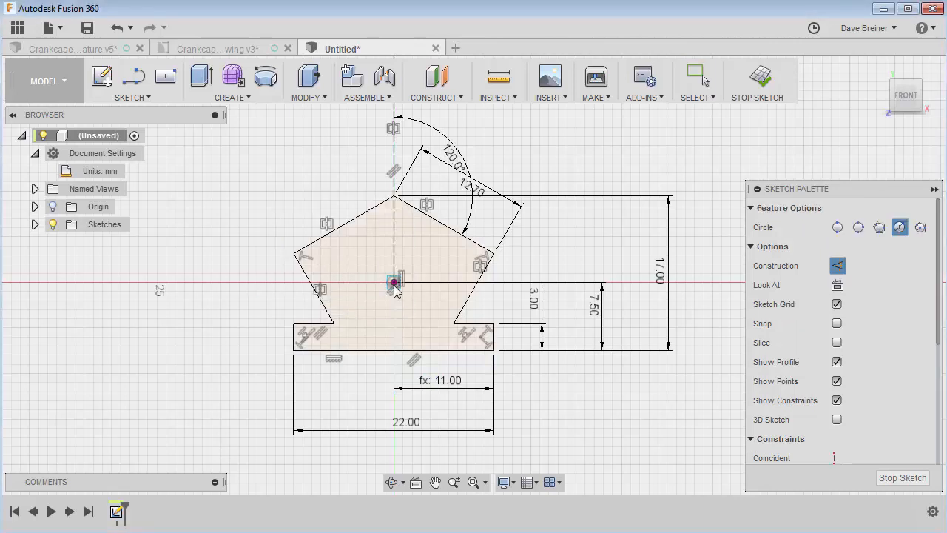
{"action": "left_click", "coordinate": [395, 284]}
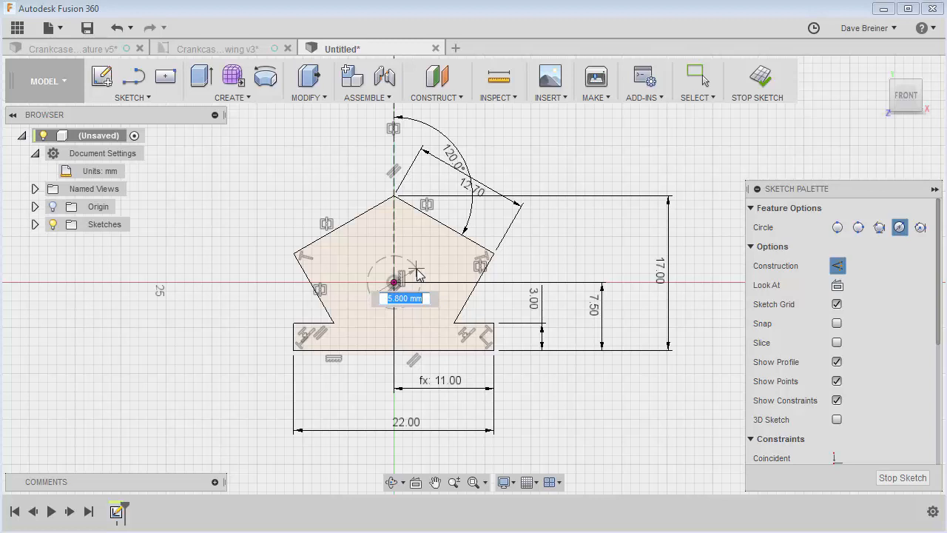
{"action": "type", "text": "6"}
{"action": "key", "text": "Tab"}
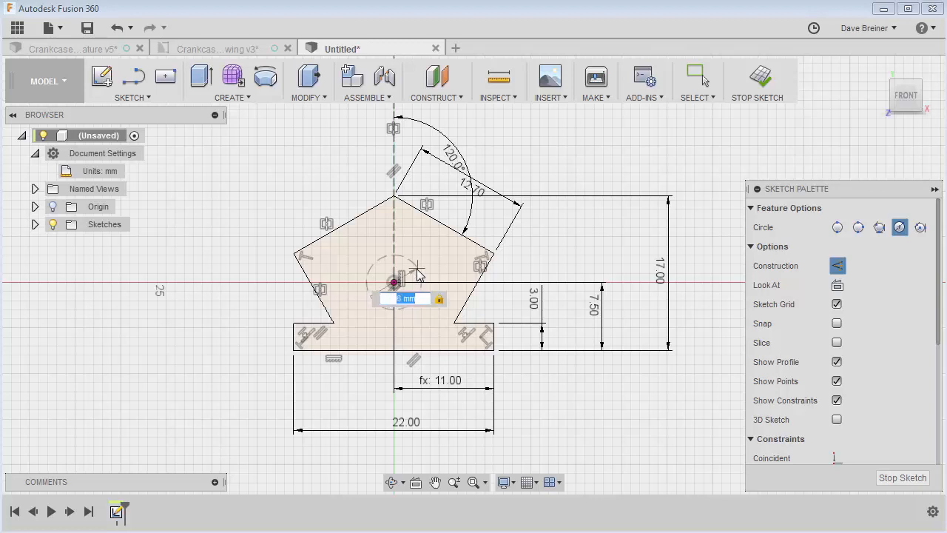
{"action": "key", "text": "Return"}
{"action": "key", "text": "Escape"}
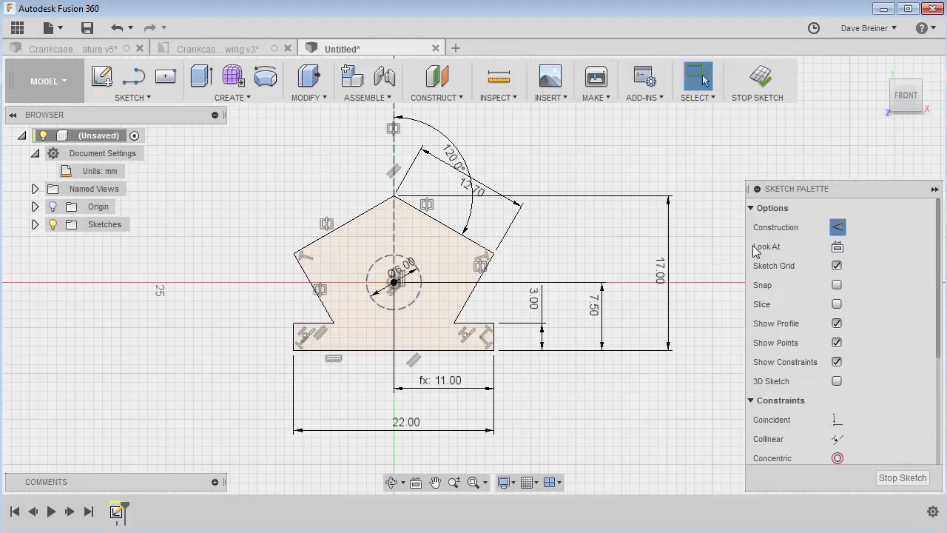
Turn off construction mode and convert the 6 mm circle from construction to normal geometry
{"action": "left_click", "coordinate": [836, 227]}
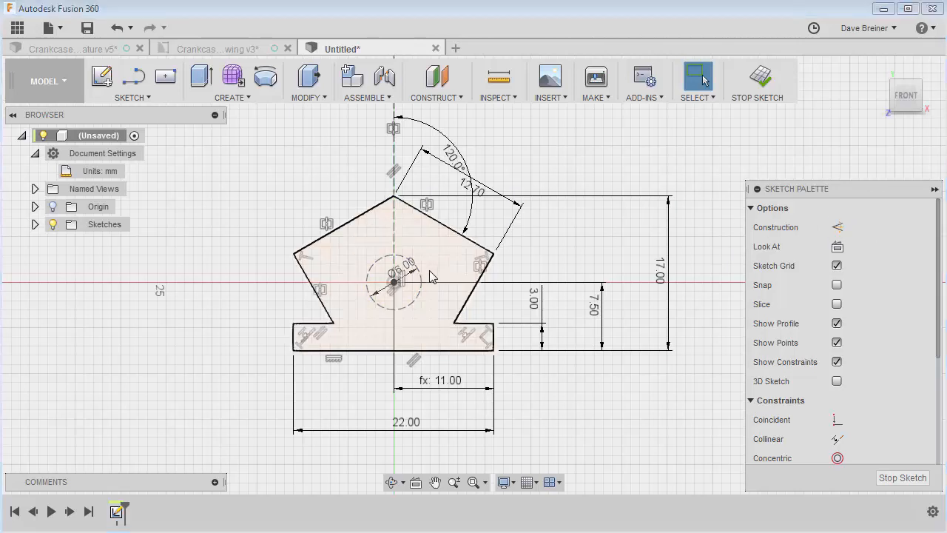
{"action": "left_click", "coordinate": [420, 278]}
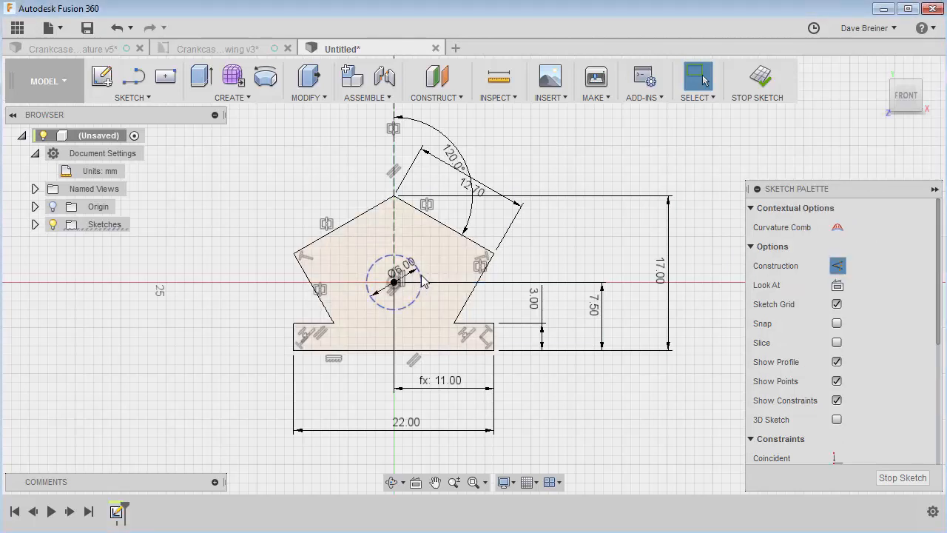
{"action": "key", "text": "x"}
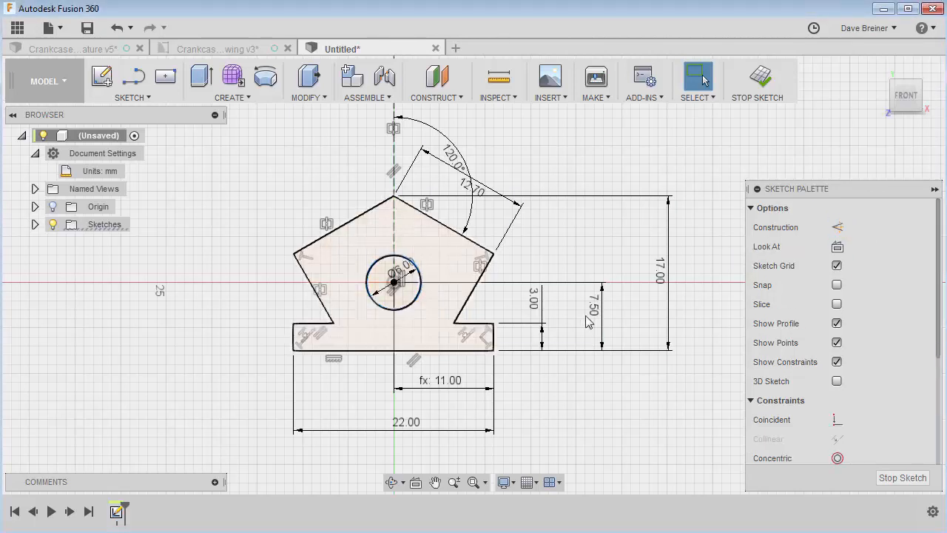
{"action": "left_click", "coordinate": [627, 157]}
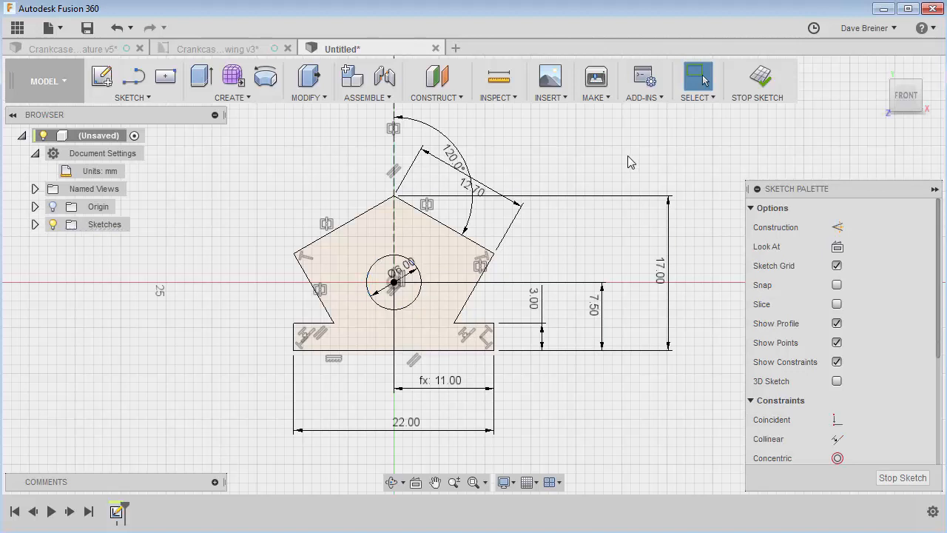
Draw a 12.5 mm diameter circle centred on the origin and finish the sketch
{"action": "key", "text": "s"}
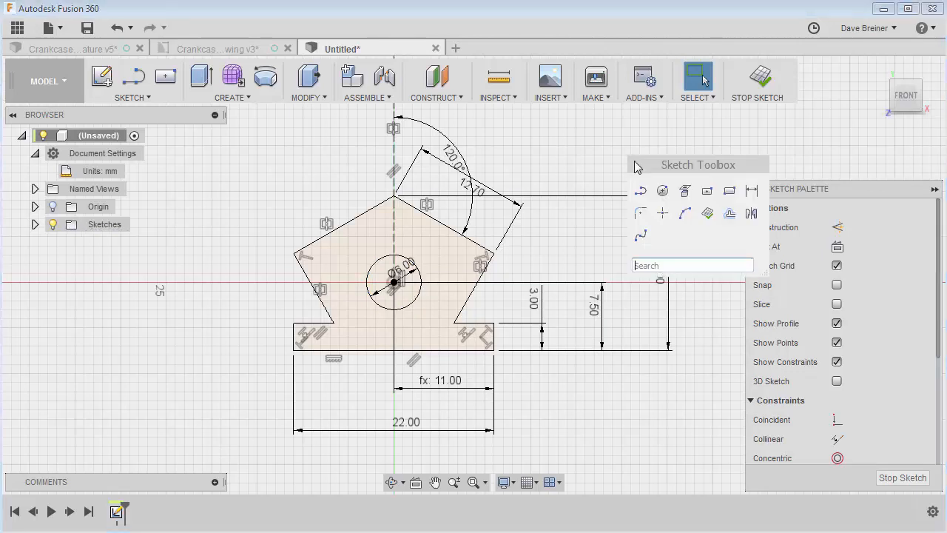
{"action": "left_click", "coordinate": [662, 189]}
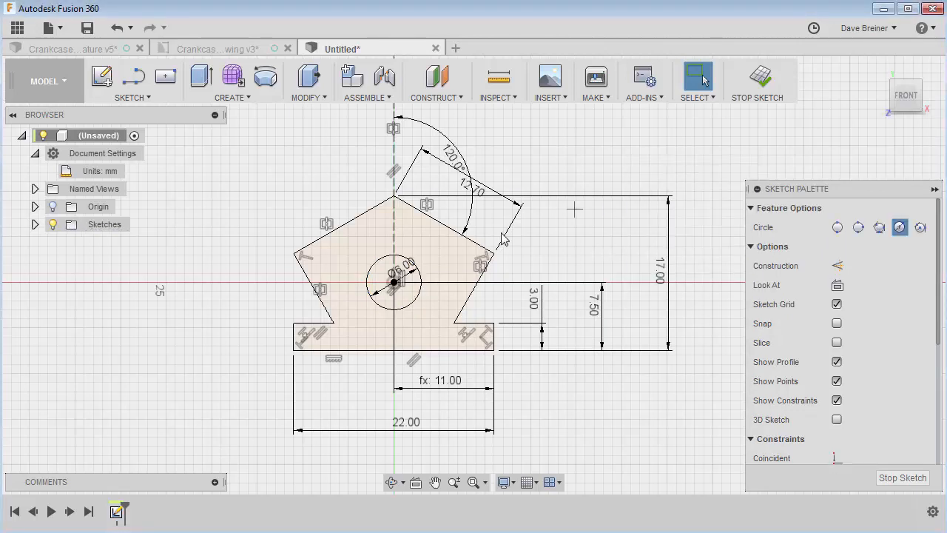
{"action": "left_click", "coordinate": [394, 283]}
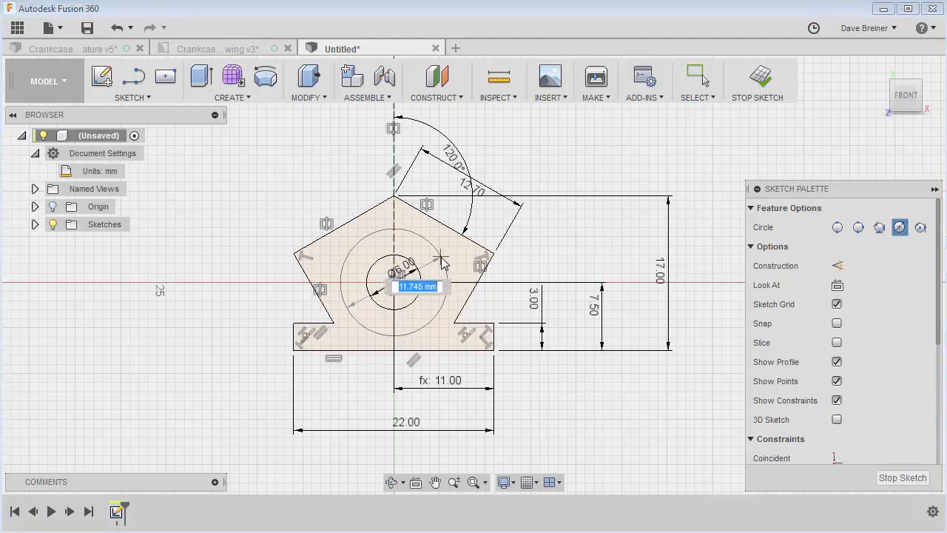
{"action": "type", "text": "12.5"}
{"action": "key", "text": "Tab"}
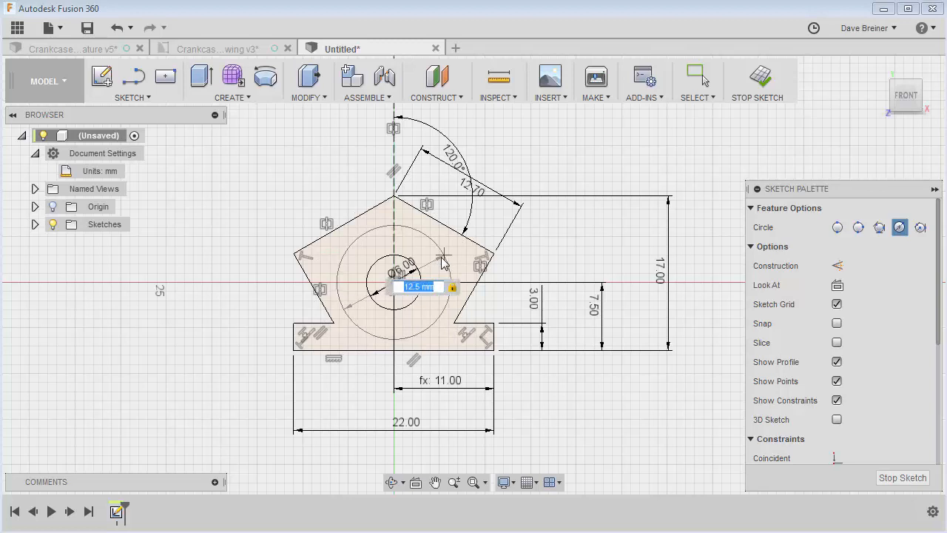
{"action": "key", "text": "Return"}
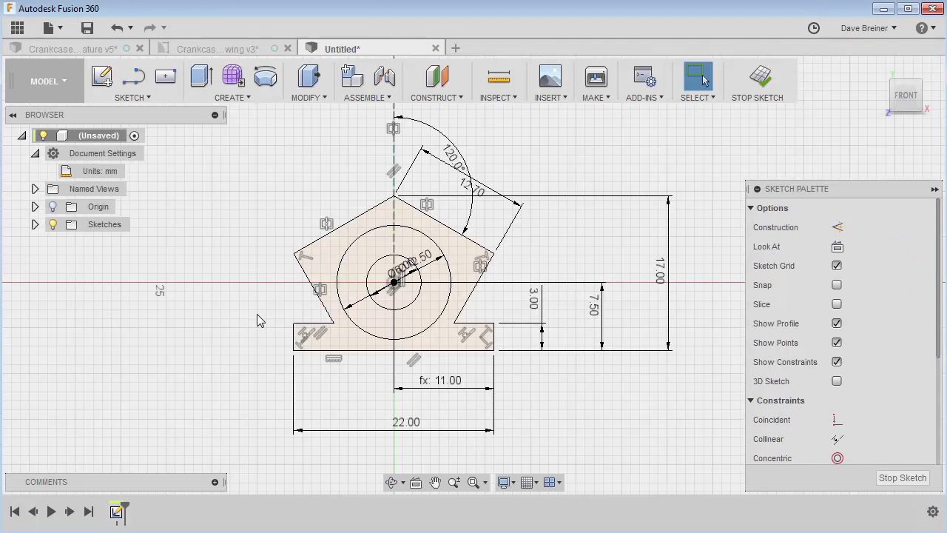
{"action": "scroll", "coordinate": [254, 339], "scroll_direction": "down", "scroll_amount": 1}
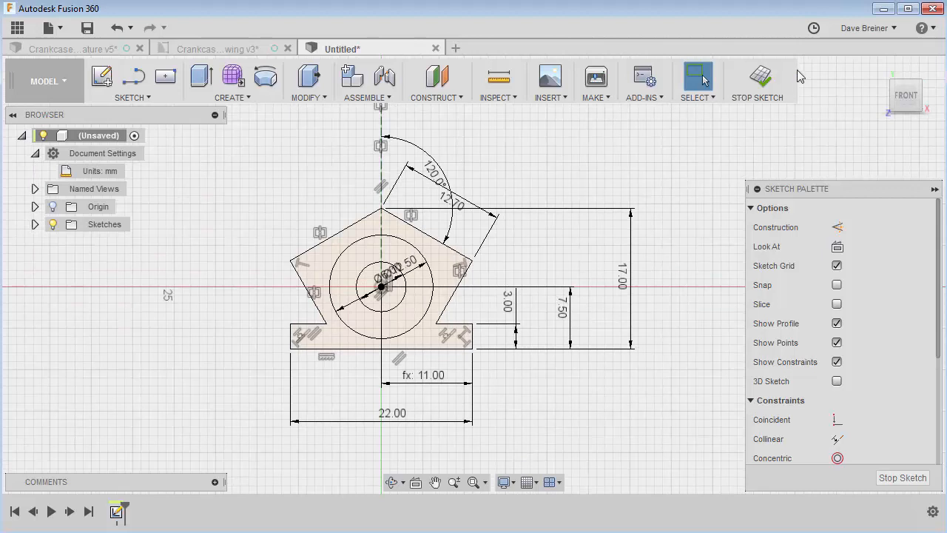
{"action": "left_click", "coordinate": [762, 78]}
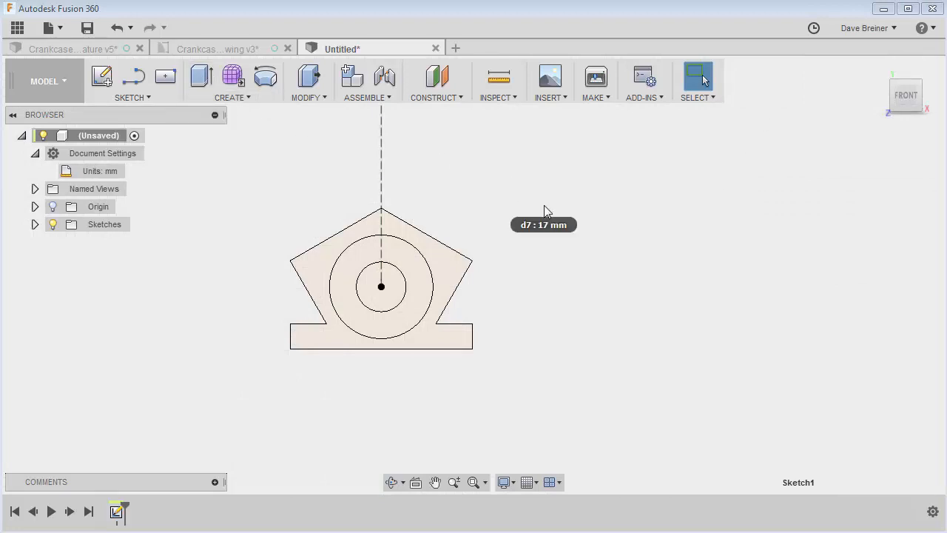
Extrude the ring and the surrounding outer profile symmetrically to a 15 mm whole length as a new body, leaving out the central 6 mm circle
{"action": "key", "text": "s"}
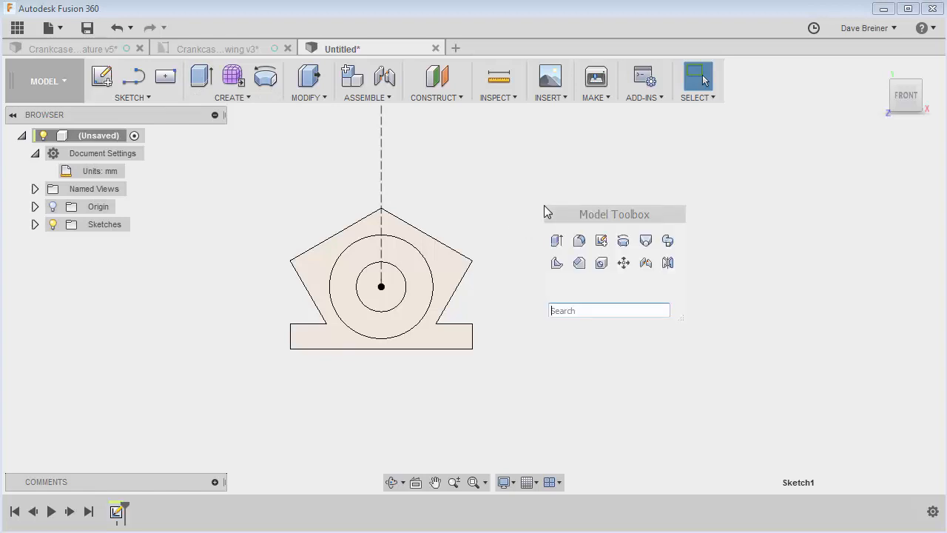
{"action": "left_click", "coordinate": [558, 241]}
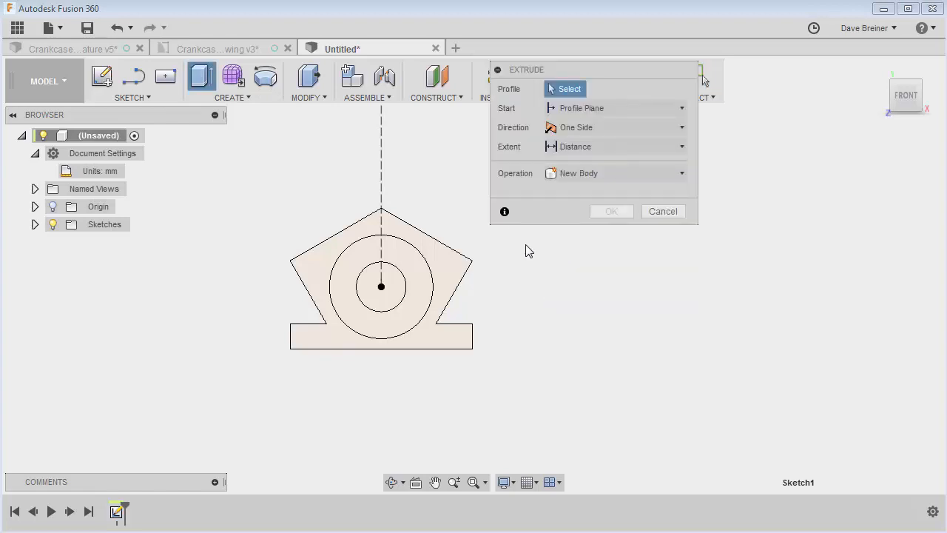
{"action": "left_click", "coordinate": [422, 282]}
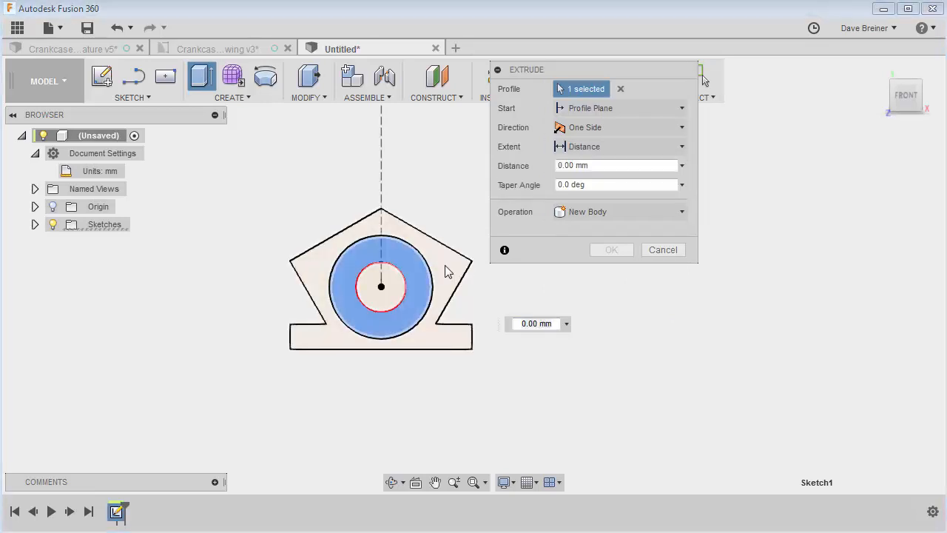
{"action": "left_click", "coordinate": [448, 272]}
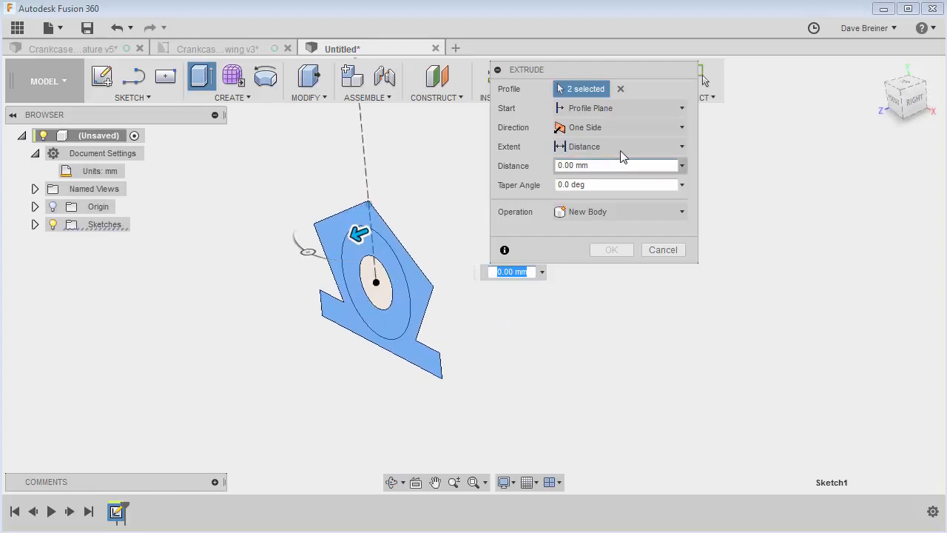
{"action": "left_click", "coordinate": [674, 130]}
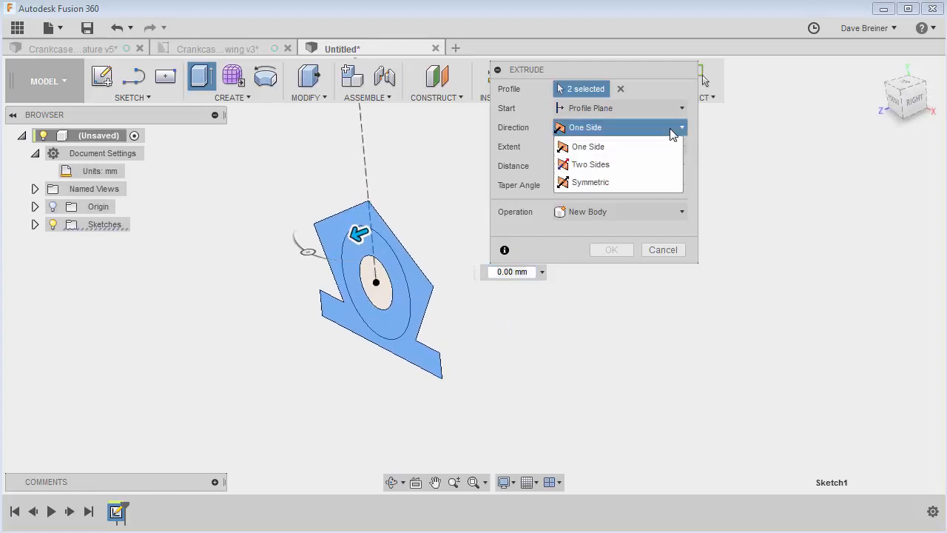
{"action": "left_click", "coordinate": [591, 183]}
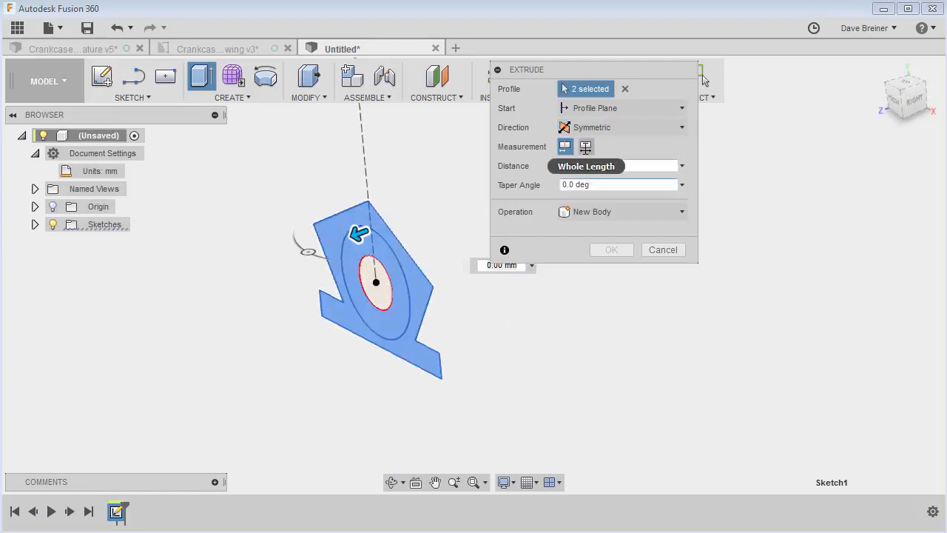
{"action": "left_click", "coordinate": [585, 147]}
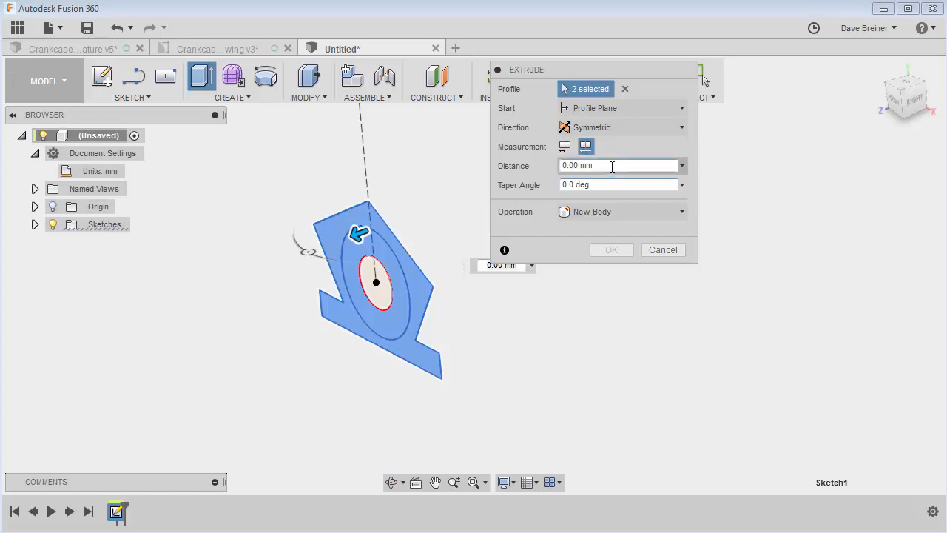
{"action": "left_click_drag", "start_coordinate": [614, 165], "coordinate": [538, 164]}
{"action": "type", "text": "15"}
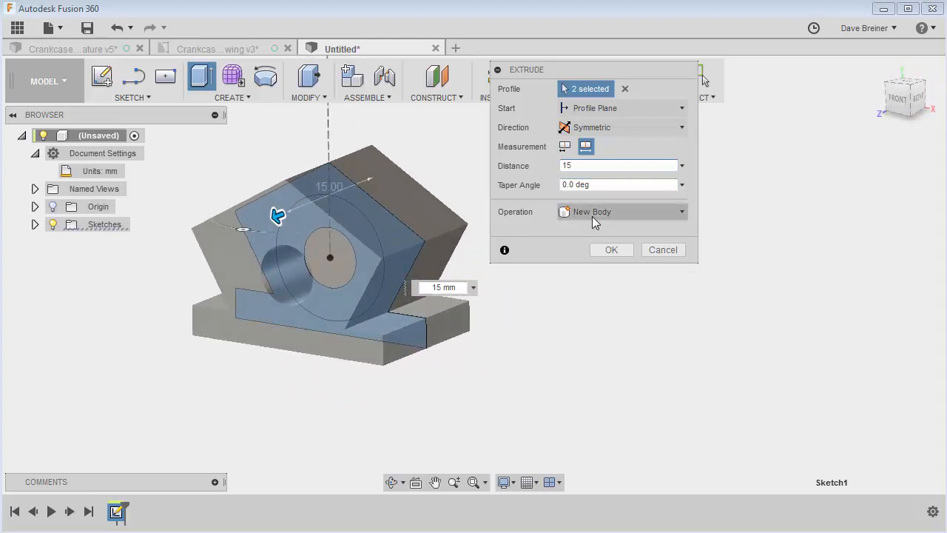
{"action": "left_click", "coordinate": [610, 249]}
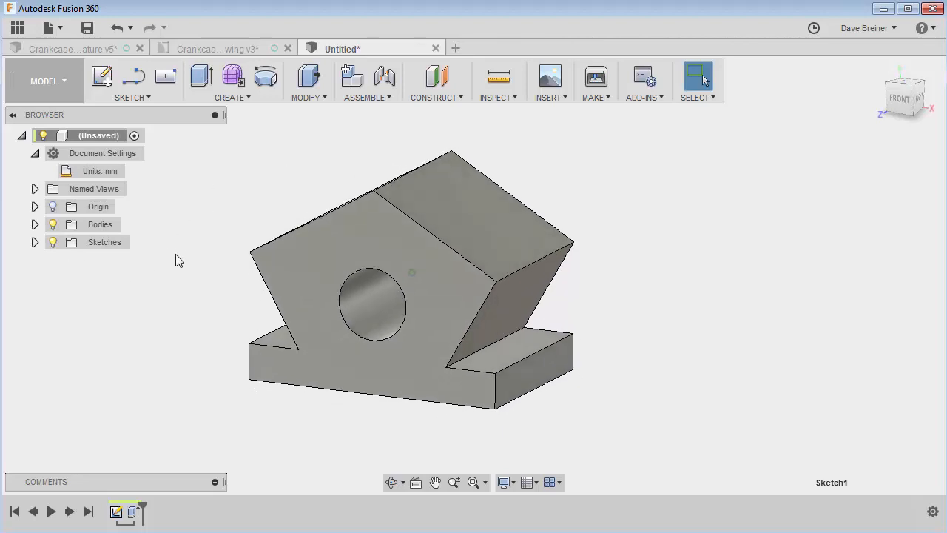
Show the profile sketch and begin a two-sided extrusion of the ring between the 6 mm and 12.5 mm circles, with side 1 set to All
{"action": "left_click", "coordinate": [35, 242]}
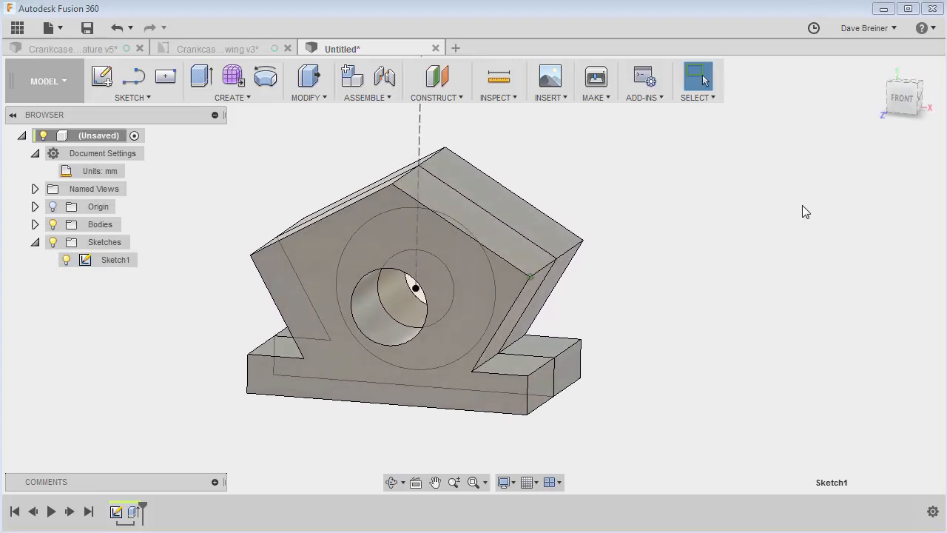
{"action": "key", "text": "s"}
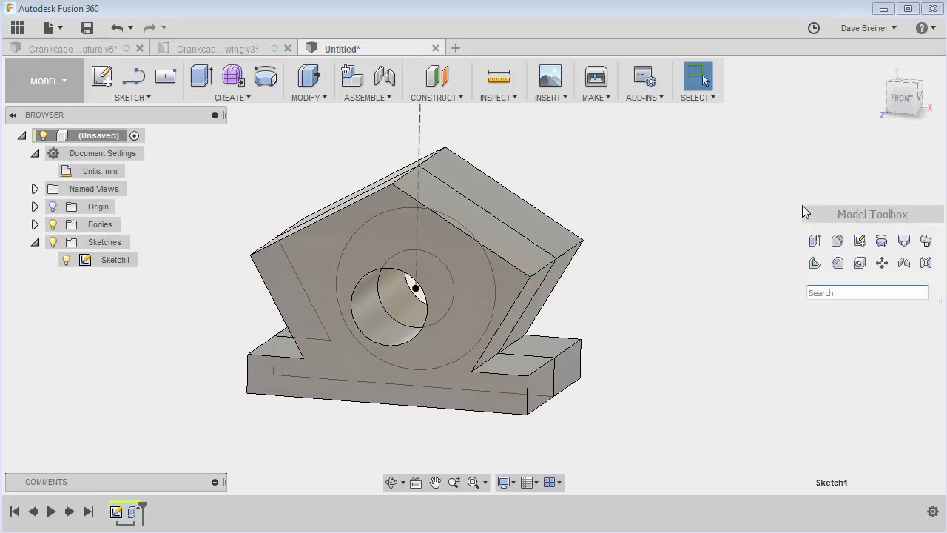
{"action": "left_click", "coordinate": [817, 244]}
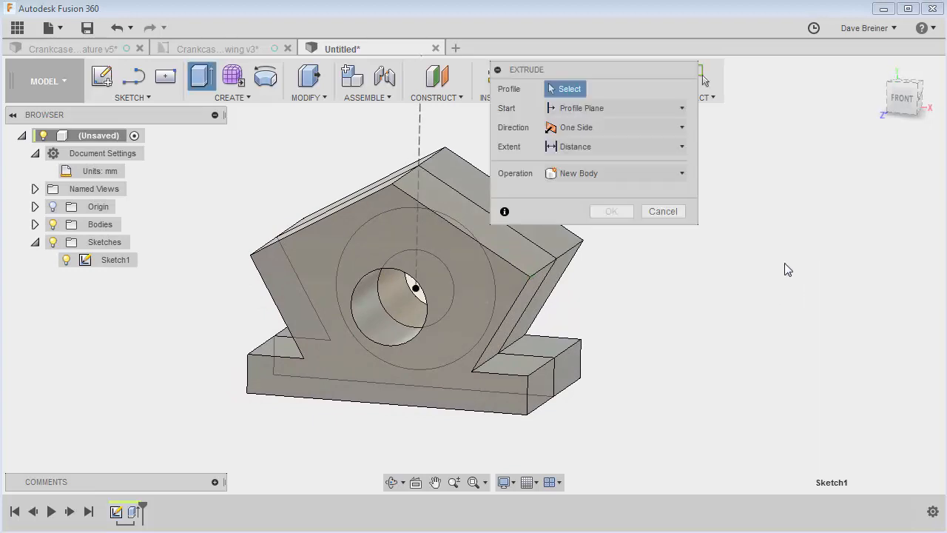
{"action": "left_click", "coordinate": [376, 306]}
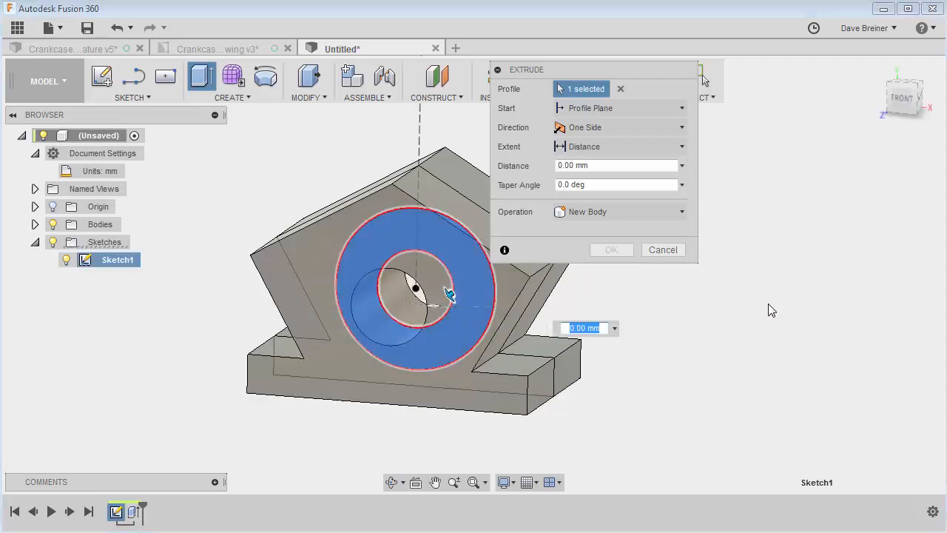
{"action": "middle_click_drag", "start_coordinate": [768, 310], "coordinate": [422, 241], "text": "shift"}
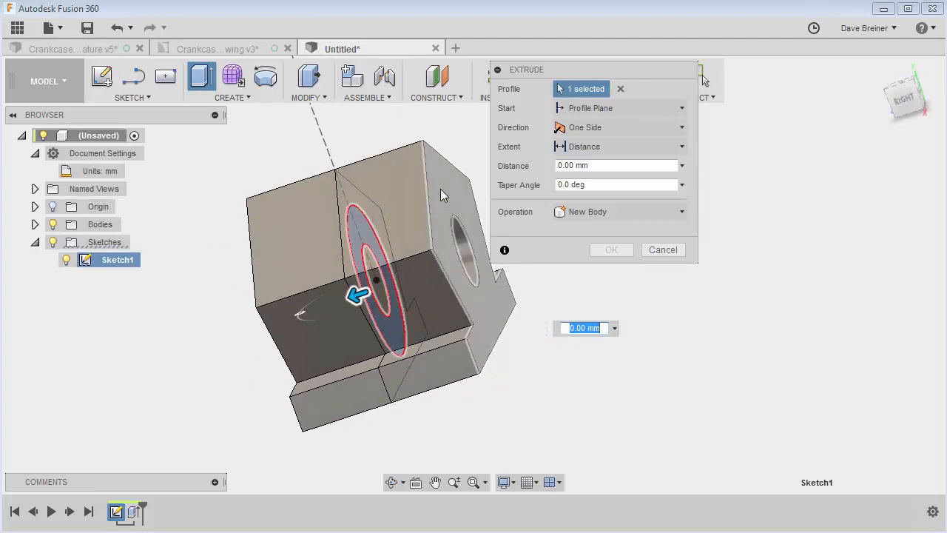
{"action": "left_click", "coordinate": [679, 129]}
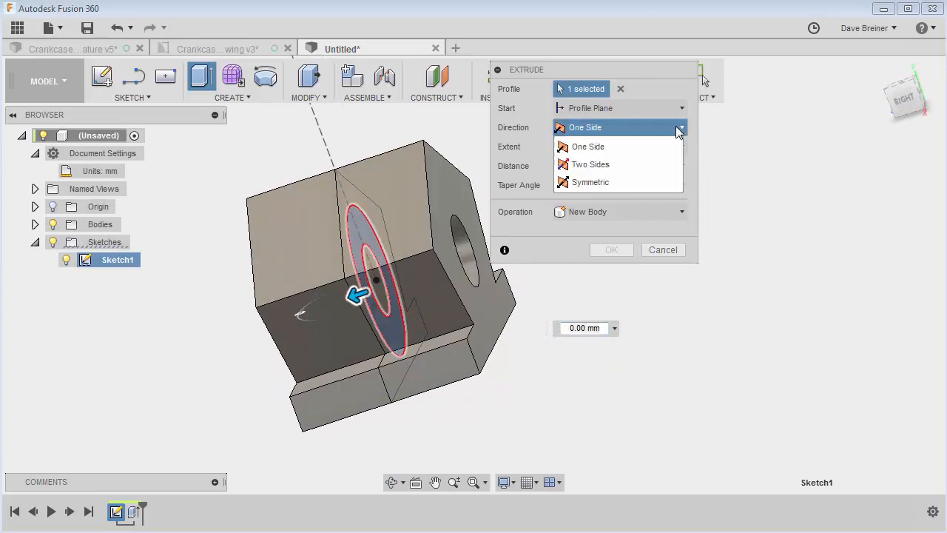
{"action": "left_click", "coordinate": [603, 165]}
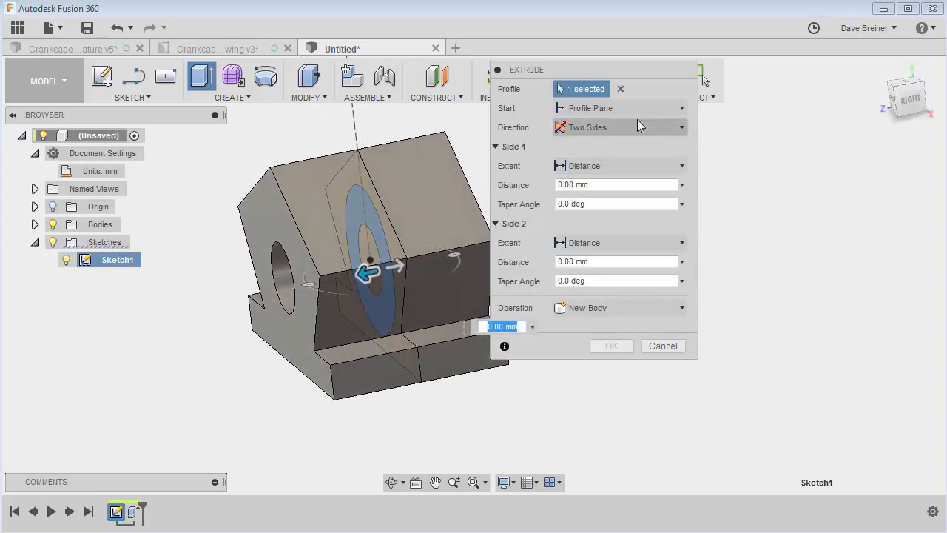
{"action": "left_click", "coordinate": [622, 186]}
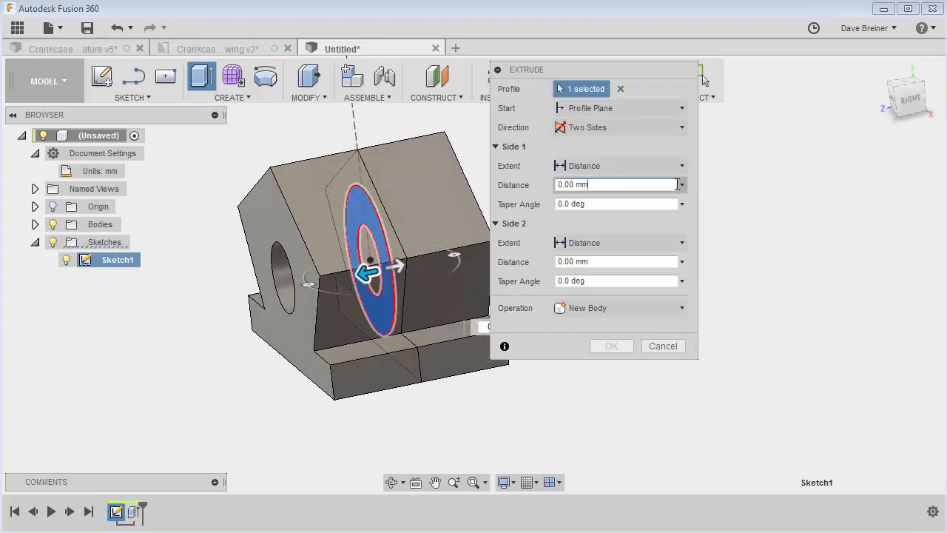
{"action": "left_click", "coordinate": [681, 185]}
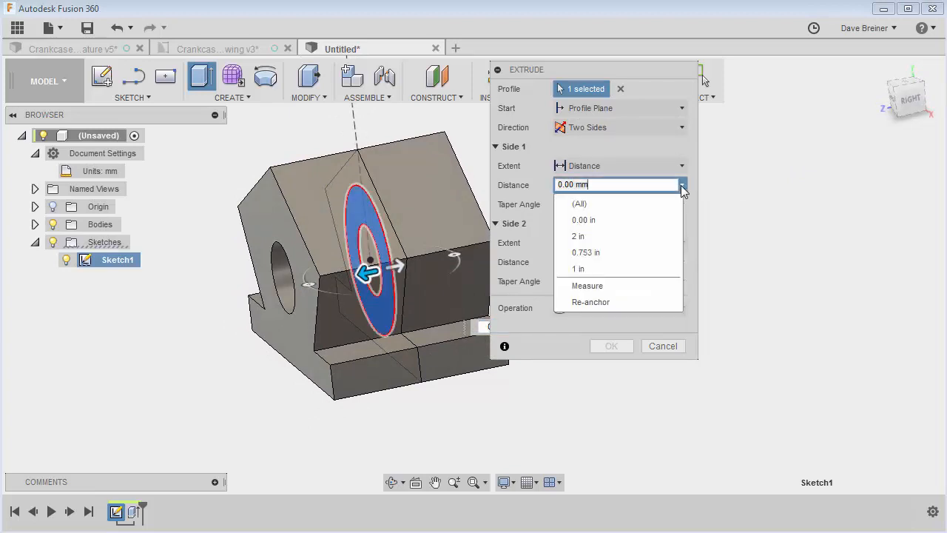
{"action": "left_click", "coordinate": [590, 203]}
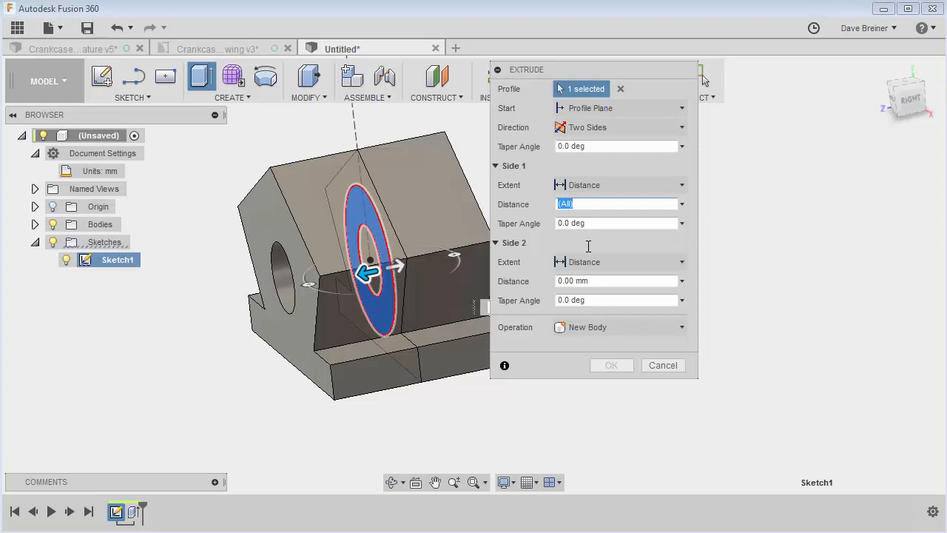
Set the side 2 distance to 6.75 mm and complete the ring extrusion as a cut
{"action": "left_click", "coordinate": [585, 282]}
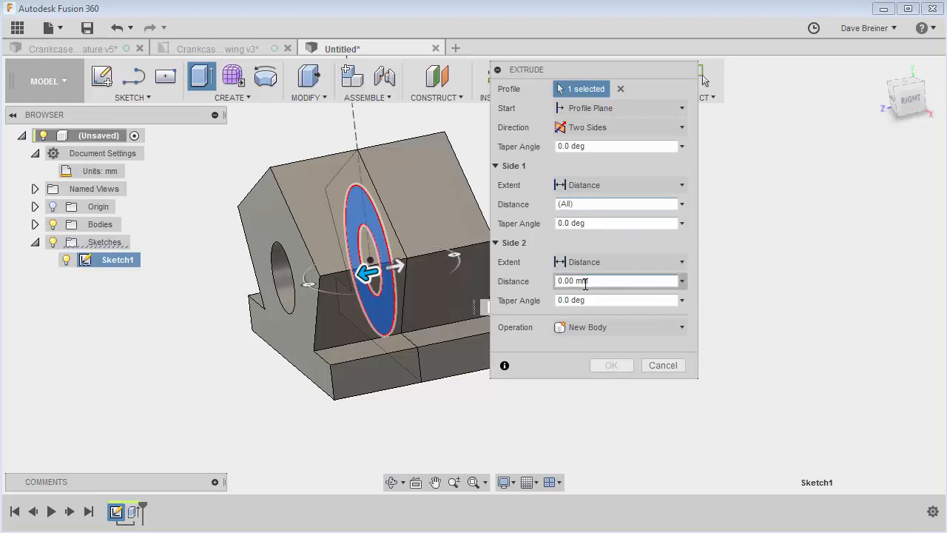
{"action": "left_click", "coordinate": [582, 262]}
{"action": "left_click", "coordinate": [582, 261]}
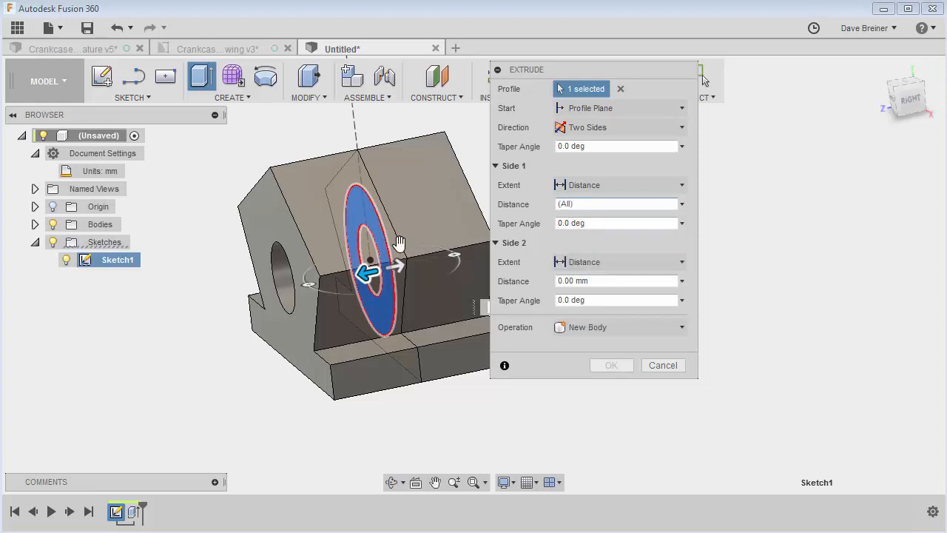
{"action": "left_click", "coordinate": [397, 267]}
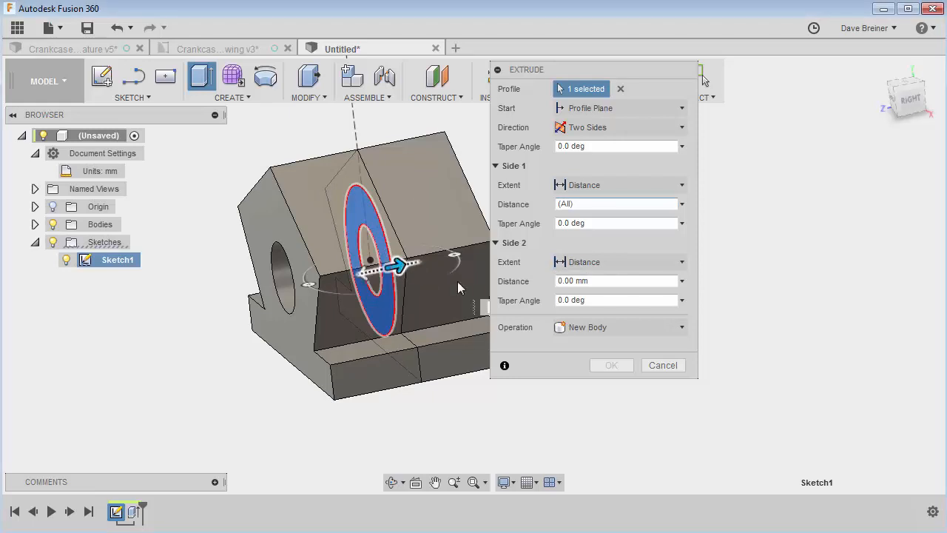
{"action": "left_click", "coordinate": [615, 281]}
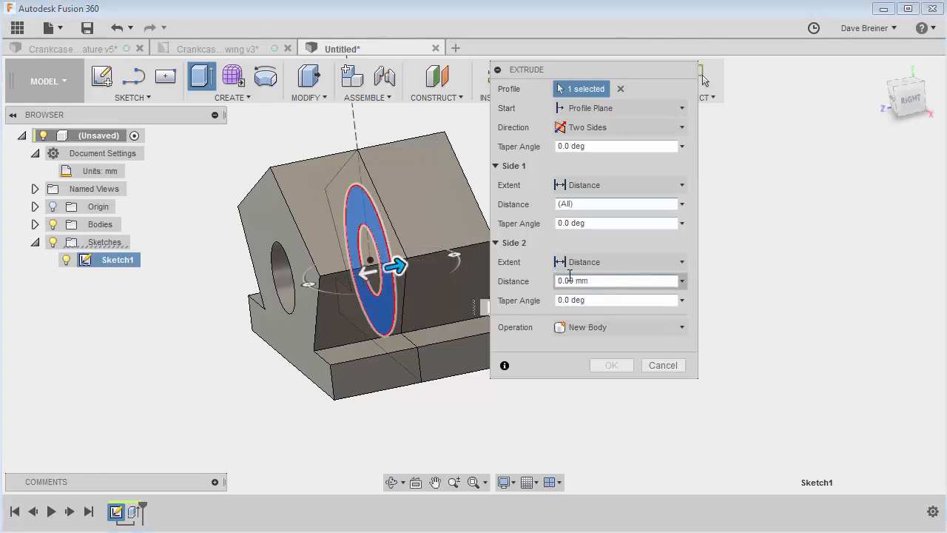
{"action": "left_click_drag", "start_coordinate": [607, 278], "coordinate": [539, 281]}
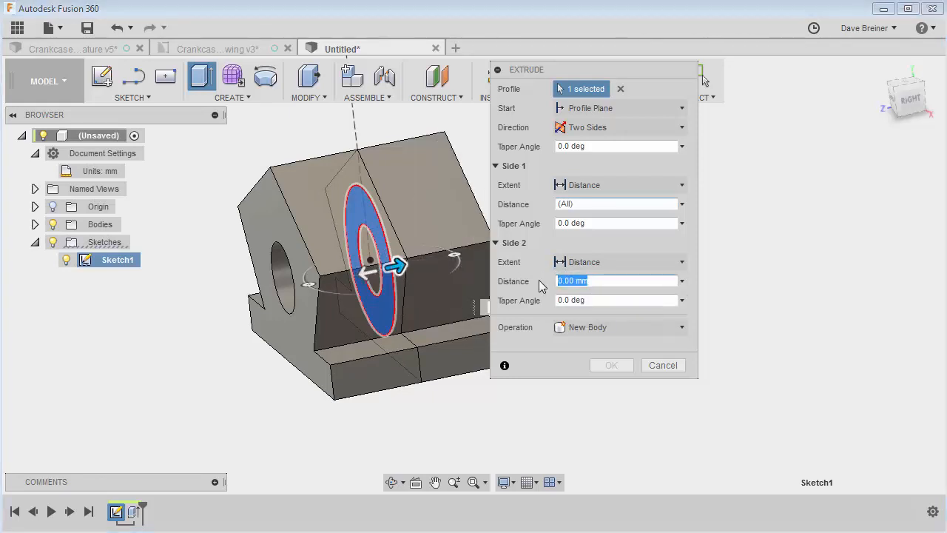
{"action": "type", "text": "6.75"}
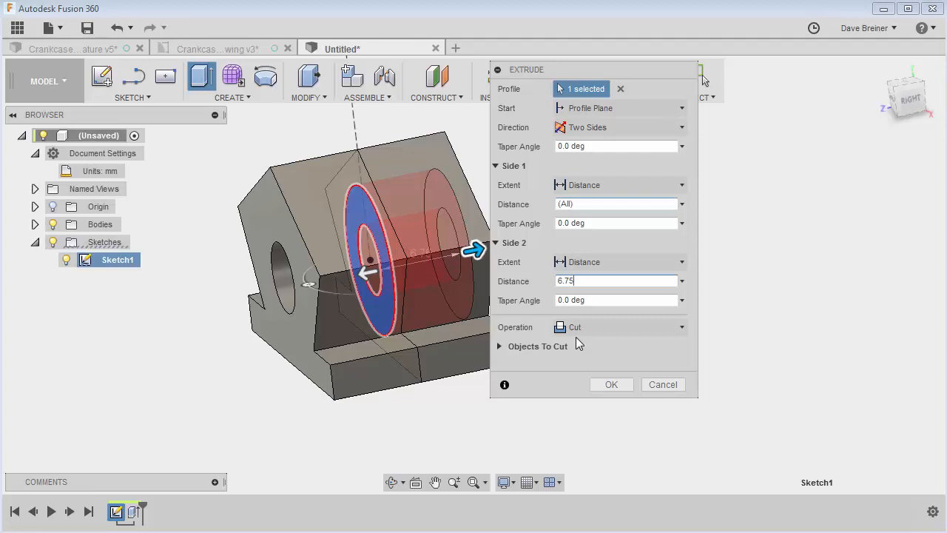
{"action": "left_click", "coordinate": [613, 384]}
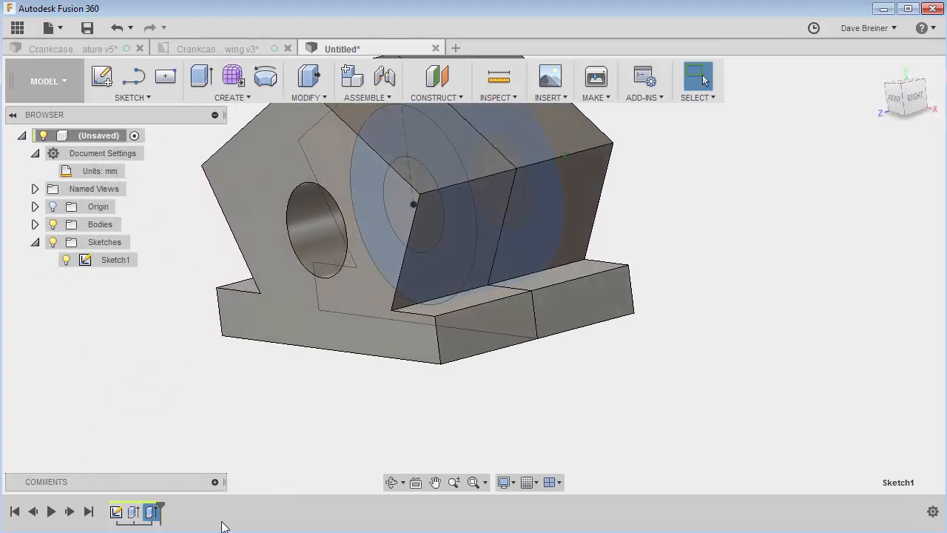
Edit the ring cut so that side 1 extends by a distance of 7.5 mm
{"action": "double_click", "coordinate": [152, 512]}
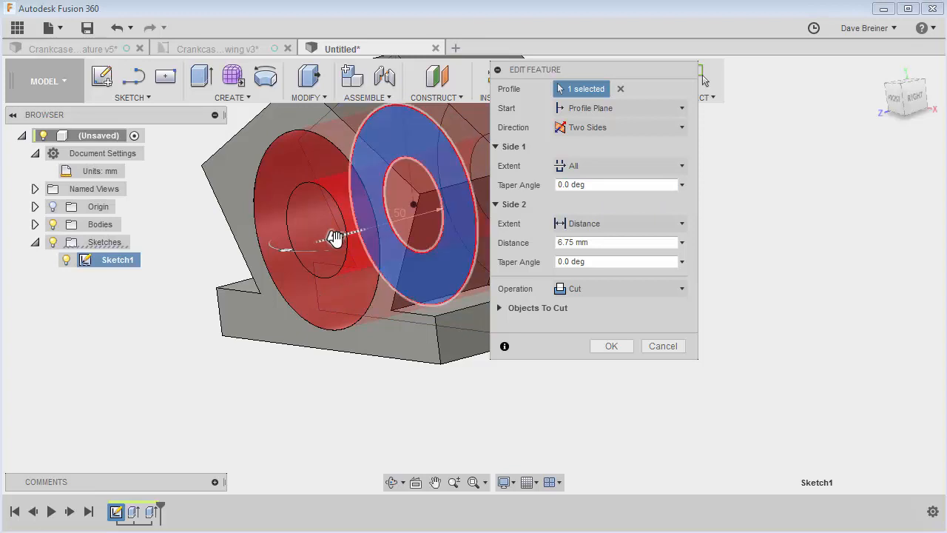
{"action": "left_click", "coordinate": [337, 238]}
{"action": "middle_click_drag", "start_coordinate": [763, 215], "coordinate": [706, 207], "text": "shift"}
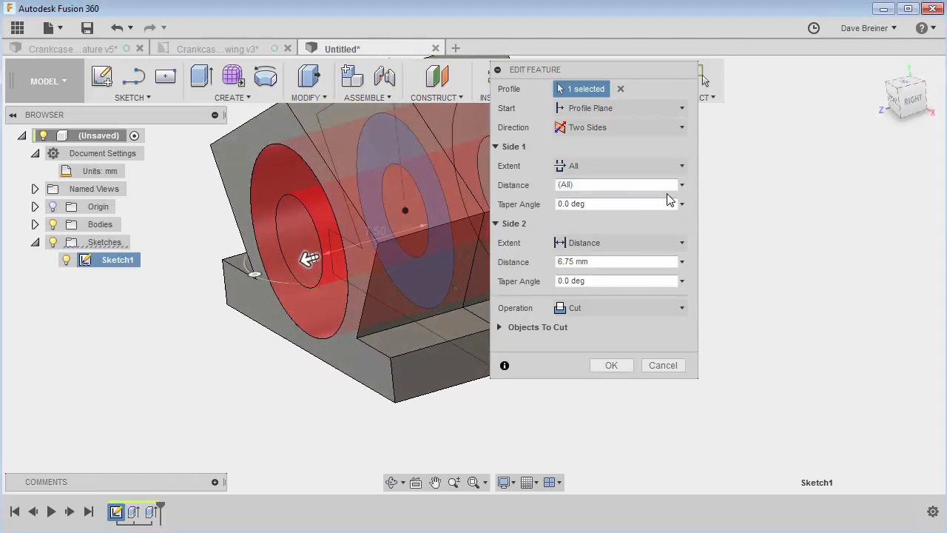
{"action": "left_click_drag", "start_coordinate": [664, 185], "coordinate": [526, 183]}
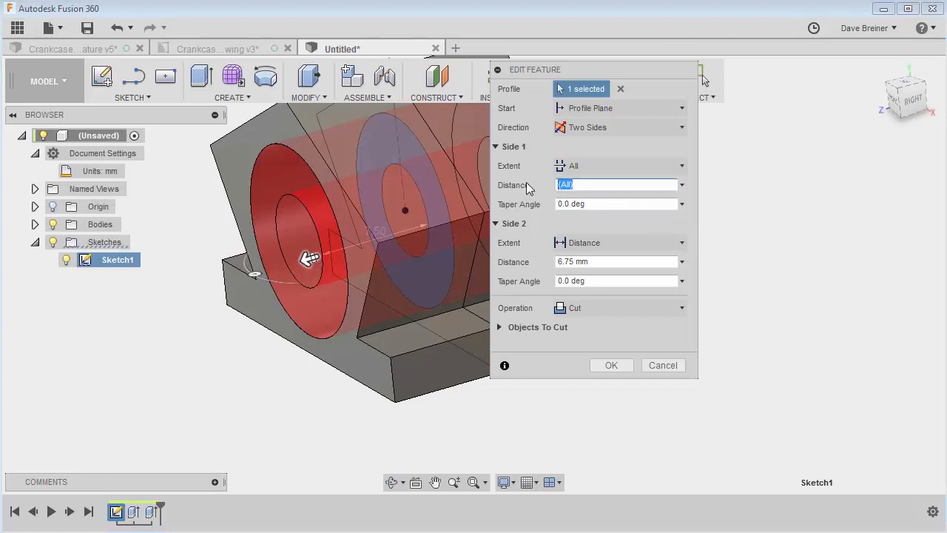
{"action": "type", "text": "7."}
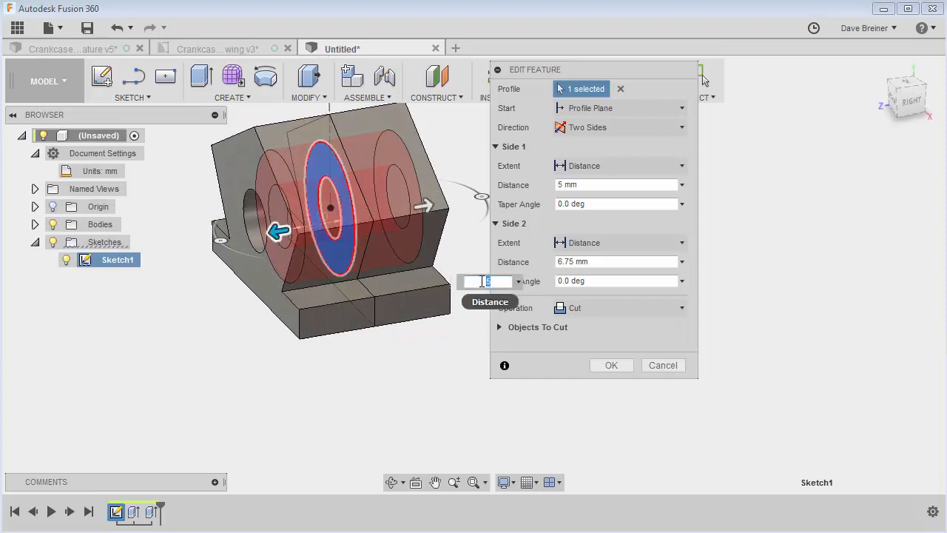
{"action": "type", "text": ".5"}
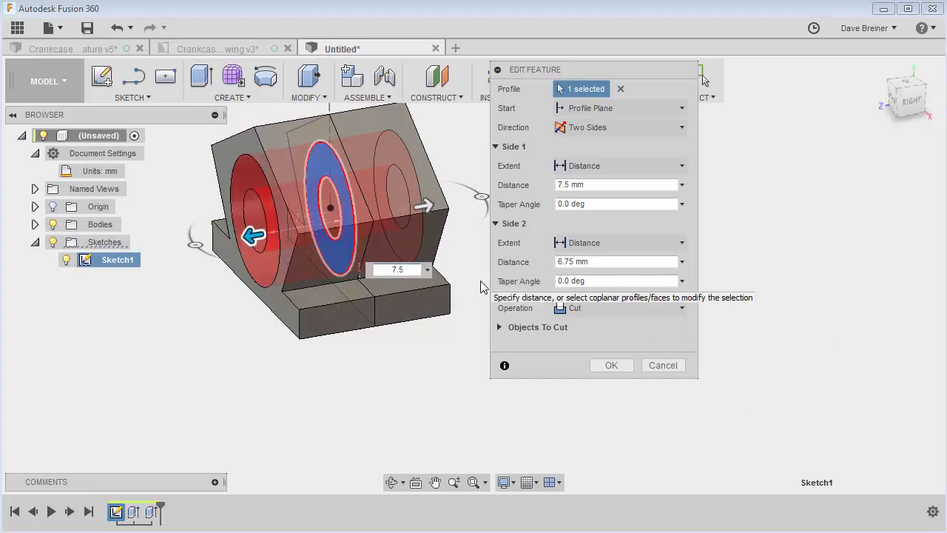
{"action": "left_click", "coordinate": [613, 367]}
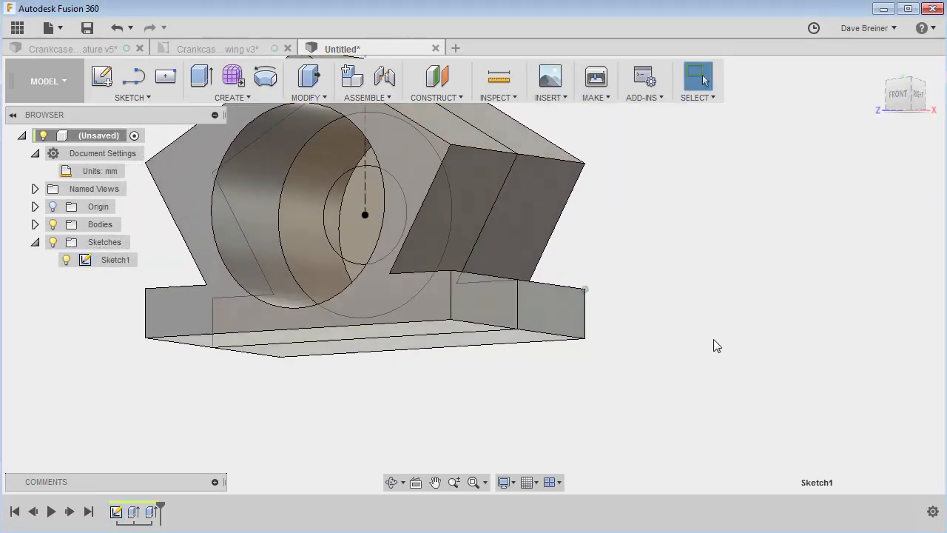
Hide the profile sketch and create a section analysis of the crankcase on the YZ origin plane
{"action": "left_click", "coordinate": [64, 260]}
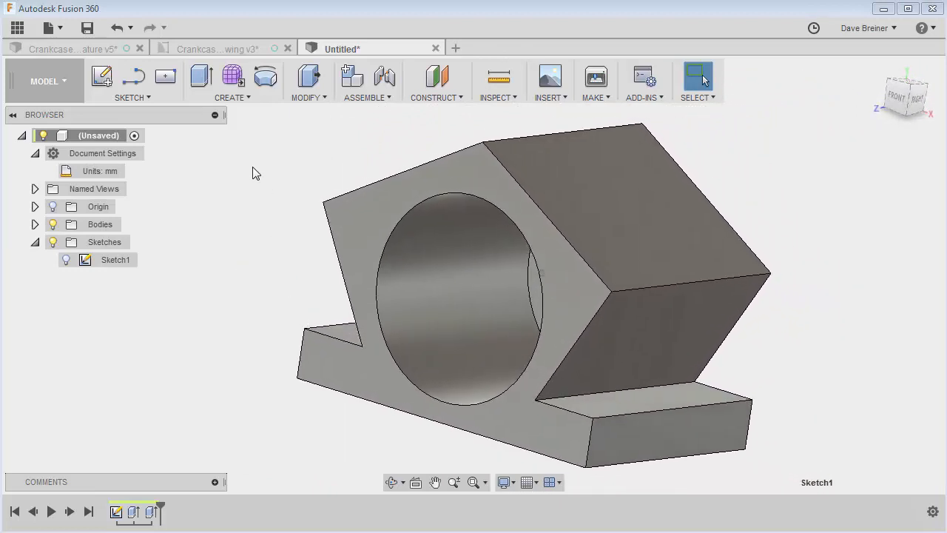
{"action": "left_click", "coordinate": [514, 98]}
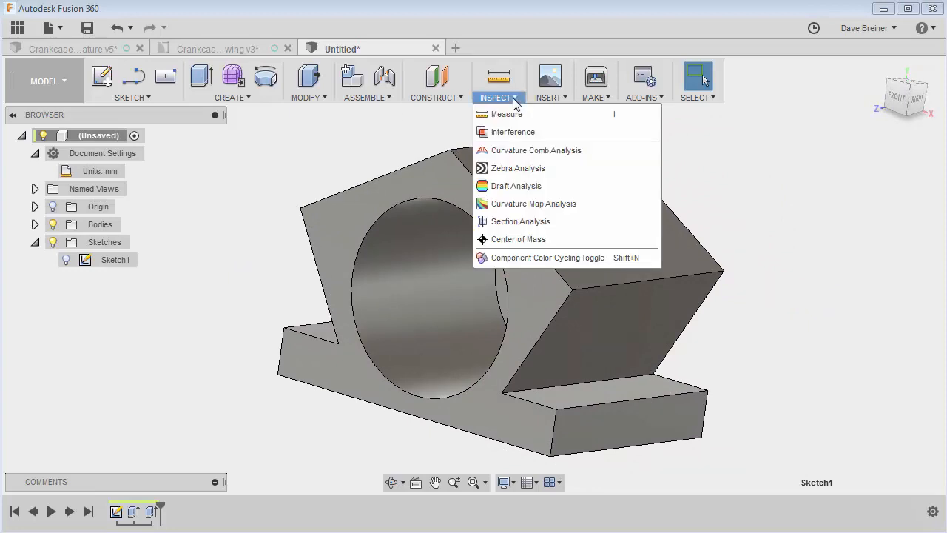
{"action": "left_click", "coordinate": [523, 222]}
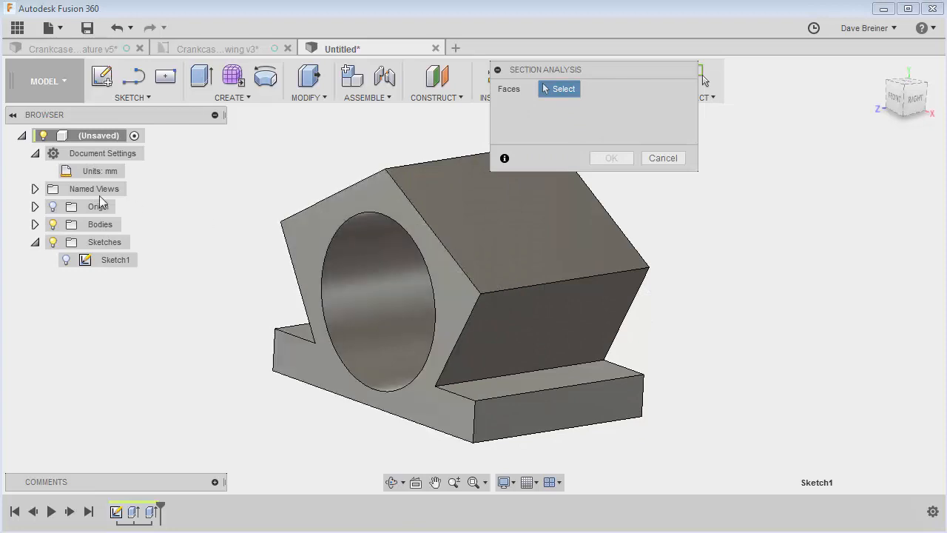
{"action": "left_click", "coordinate": [35, 208]}
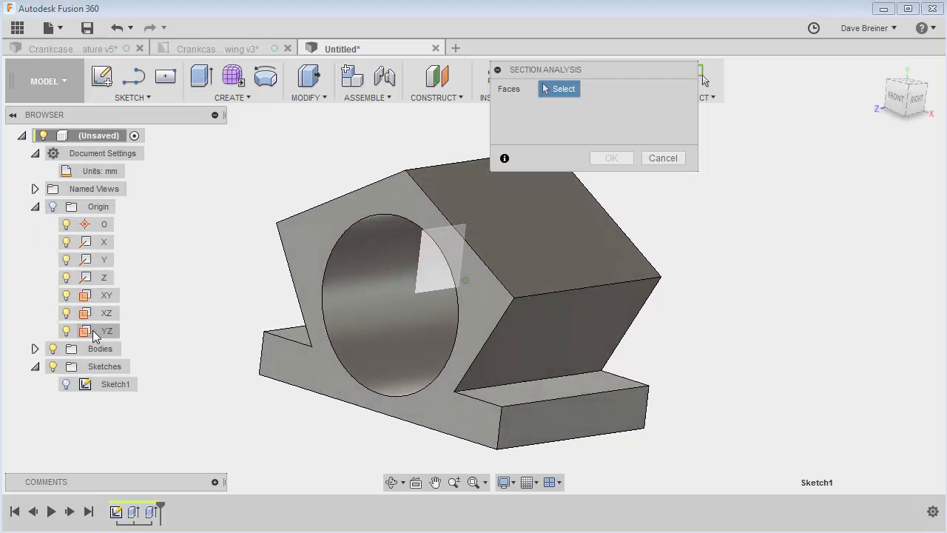
{"action": "left_click", "coordinate": [95, 335]}
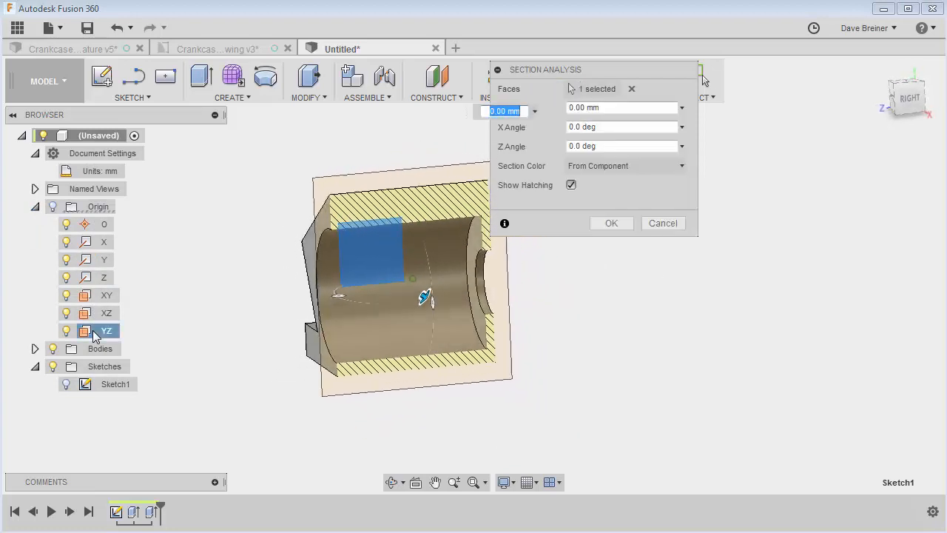
{"action": "left_click", "coordinate": [612, 223]}
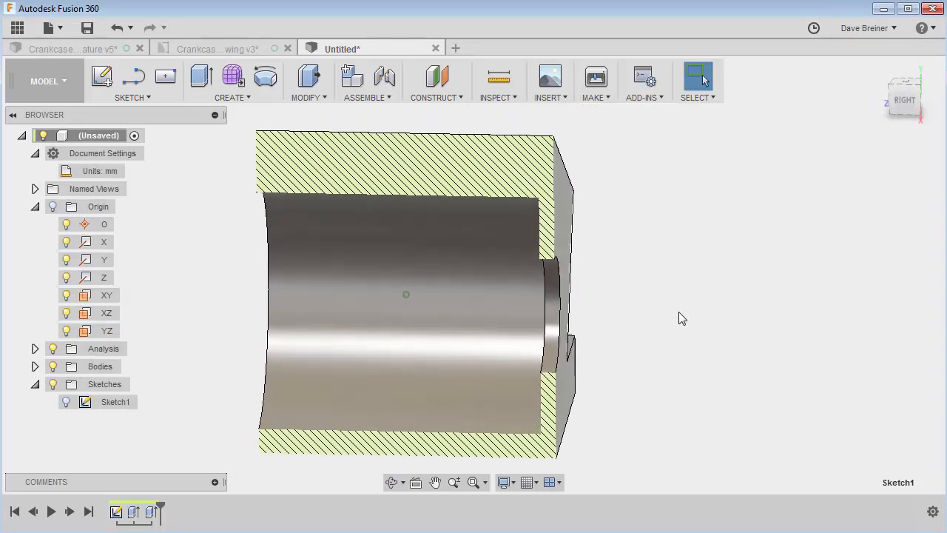
Measure the thickness of the remaining end wall from the inner edge of the 6 mm hole to the outer back face
{"action": "scroll", "coordinate": [587, 272], "scroll_direction": "up", "scroll_amount": 6}
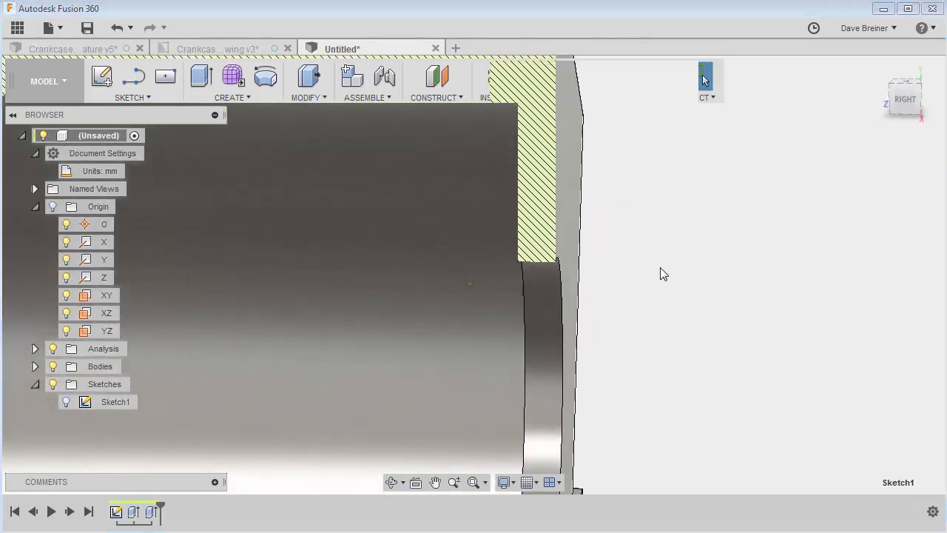
{"action": "key", "text": "i"}
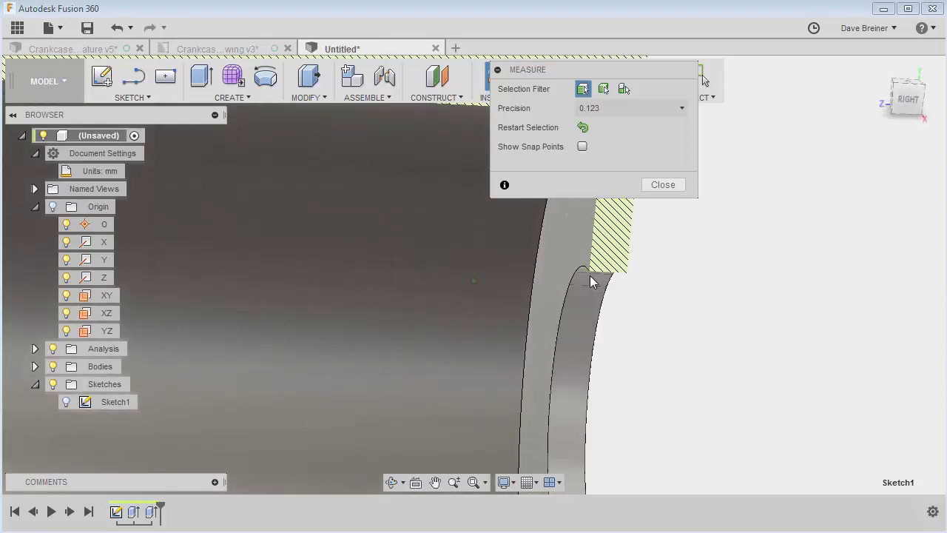
{"action": "left_click", "coordinate": [590, 270]}
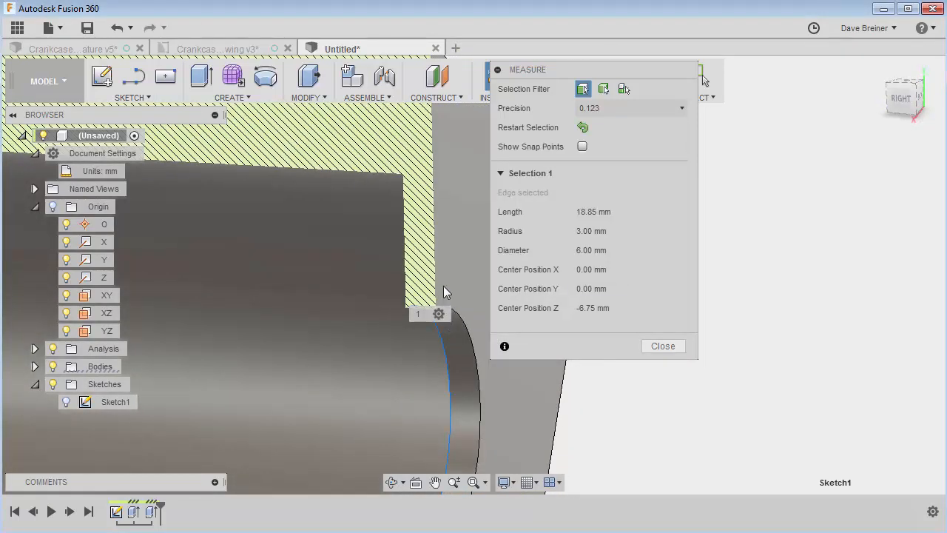
{"action": "left_click", "coordinate": [444, 287]}
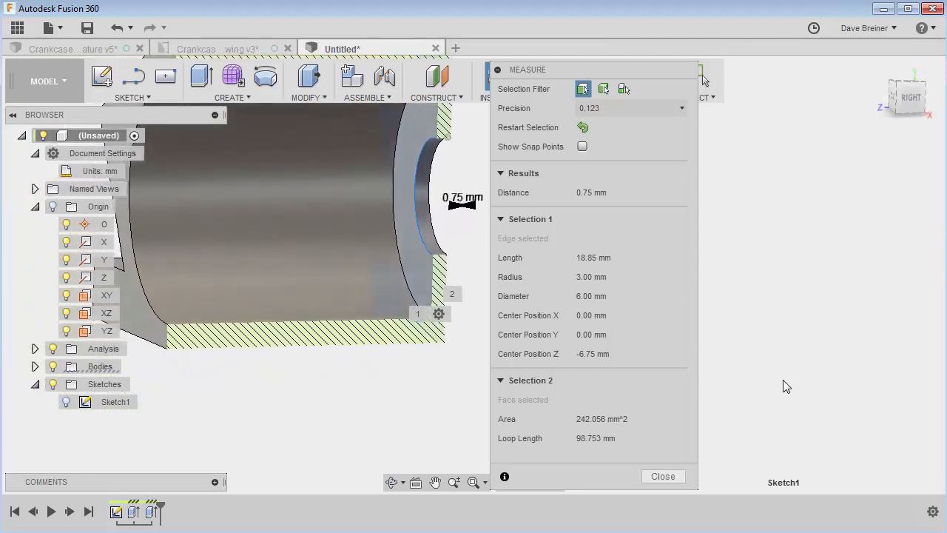
{"action": "left_click", "coordinate": [663, 476]}
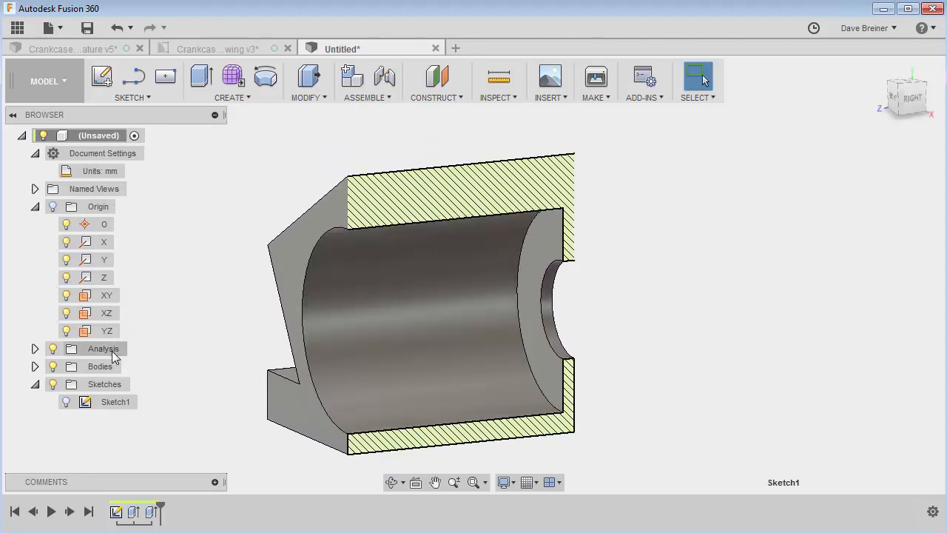
Turn off the section analysis display and collapse the Origin, Analysis and Sketches folders in the model browser
{"action": "left_click", "coordinate": [35, 348]}
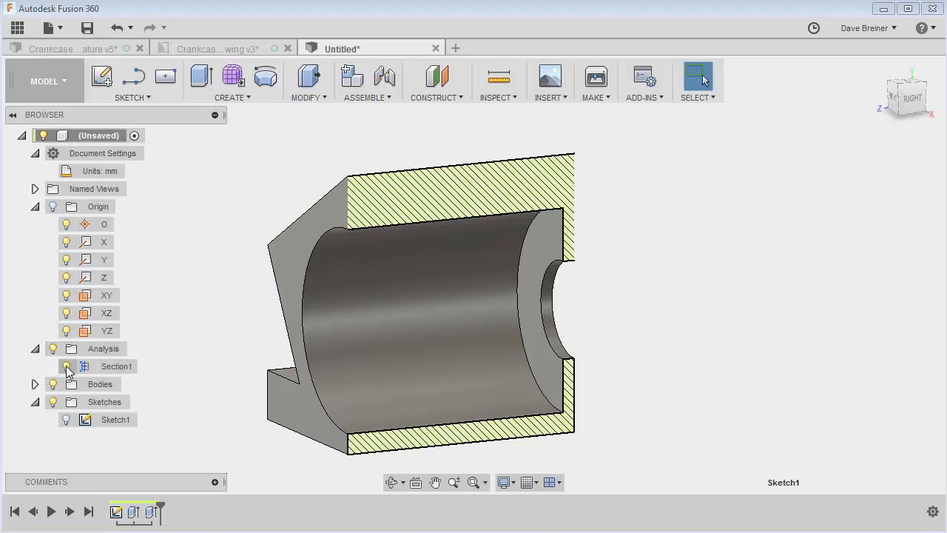
{"action": "left_click", "coordinate": [66, 366]}
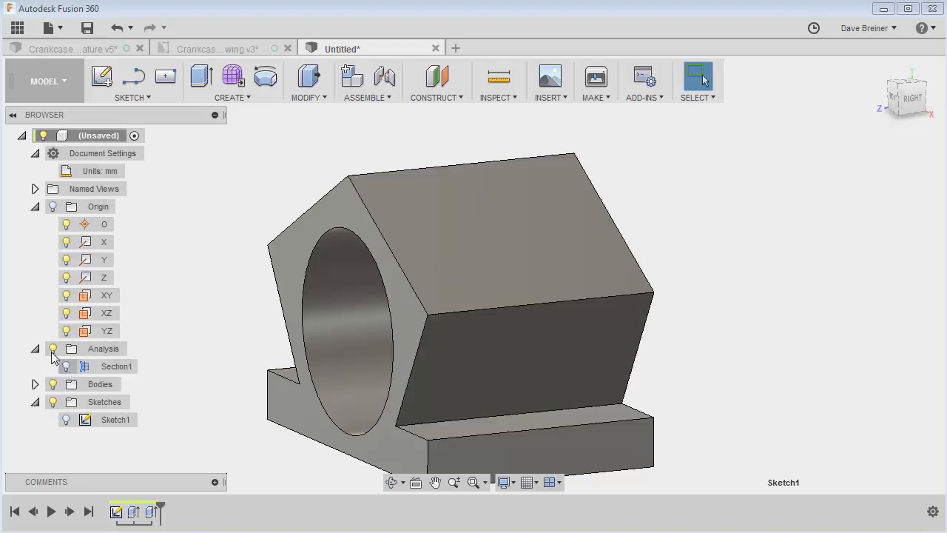
{"action": "left_click", "coordinate": [62, 368]}
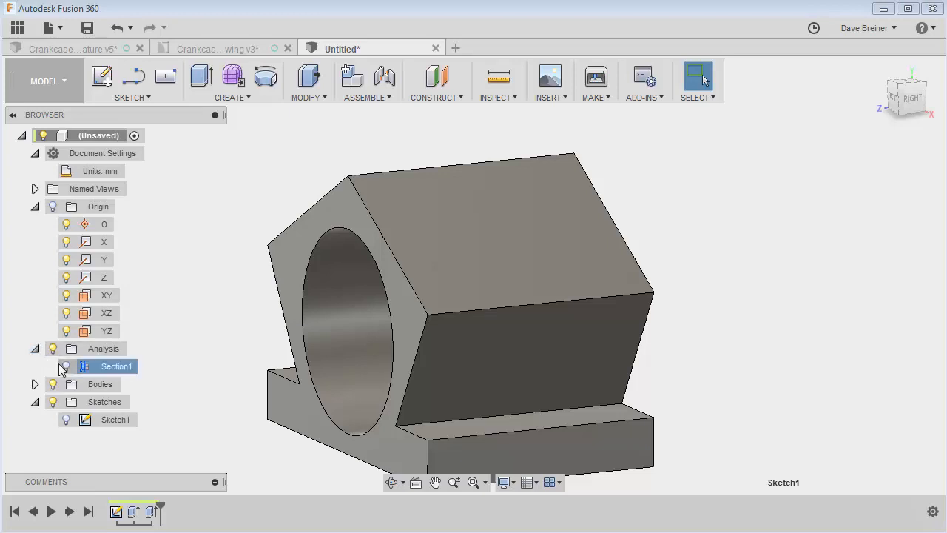
{"action": "left_click", "coordinate": [66, 366]}
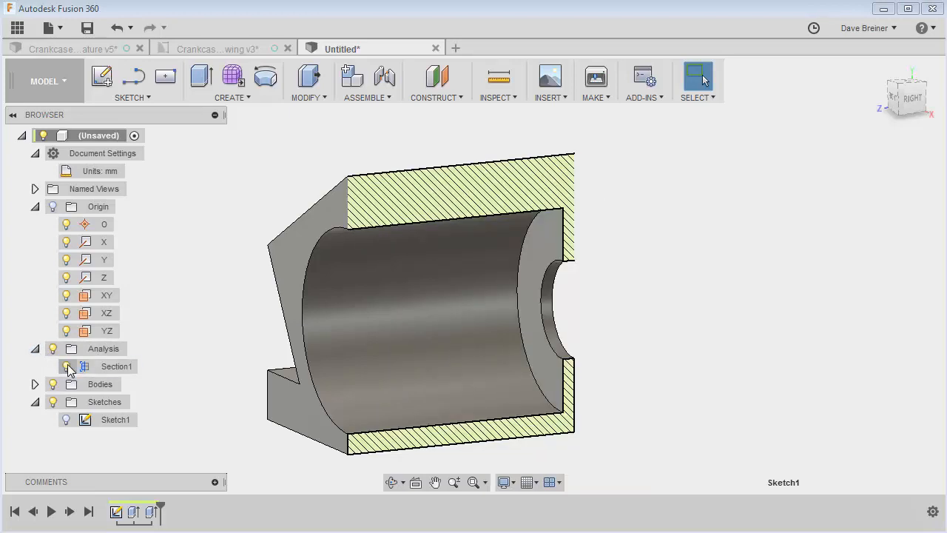
{"action": "left_click", "coordinate": [67, 366]}
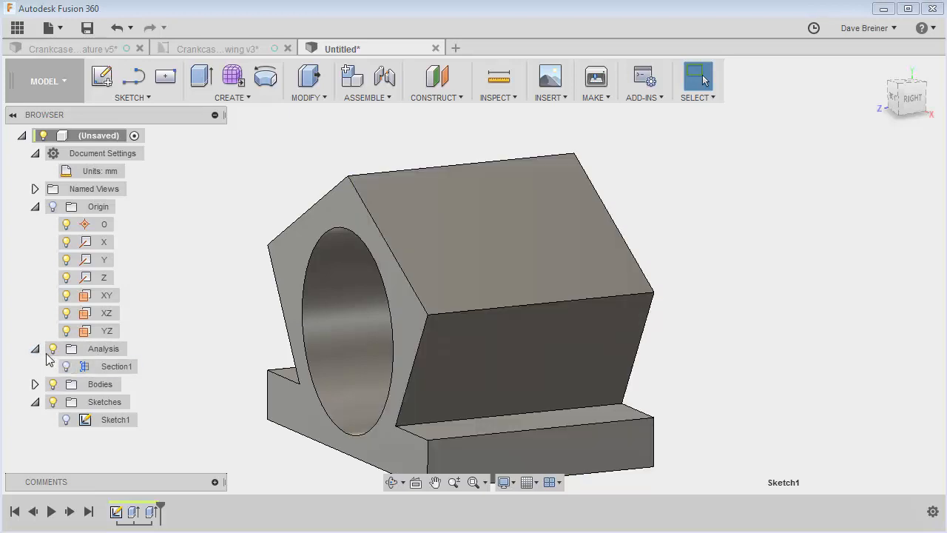
{"action": "left_click", "coordinate": [35, 207]}
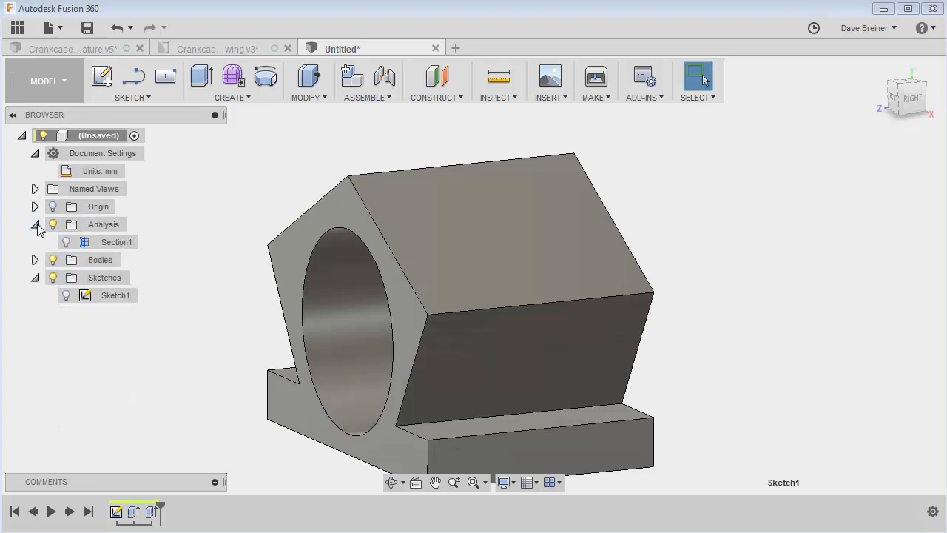
{"action": "left_click", "coordinate": [34, 225]}
{"action": "left_click", "coordinate": [35, 261]}
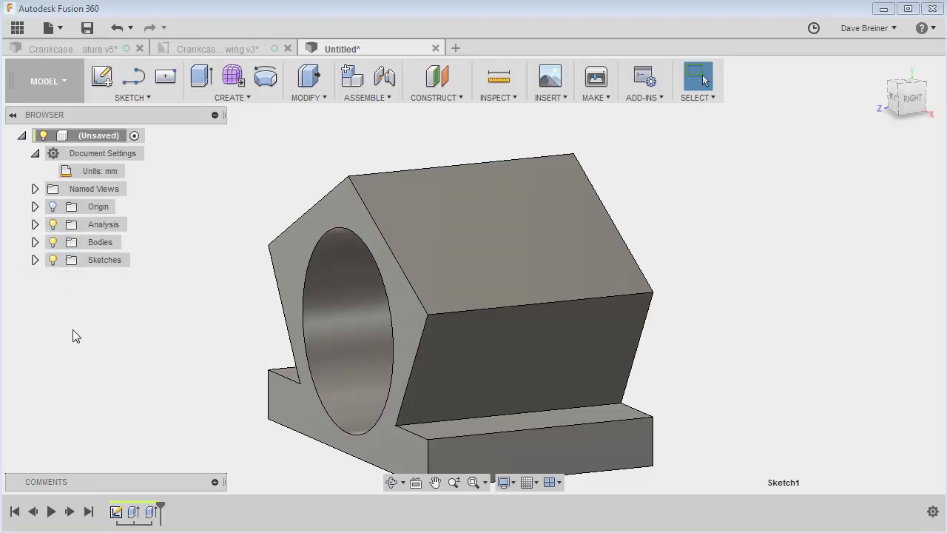
Sketch a 9.5 mm diameter circle on the crankcase's back face, concentric with the 6 mm hole, and finish the sketch
{"action": "middle_click_drag", "start_coordinate": [73, 335], "coordinate": [599, 194], "text": "shift"}
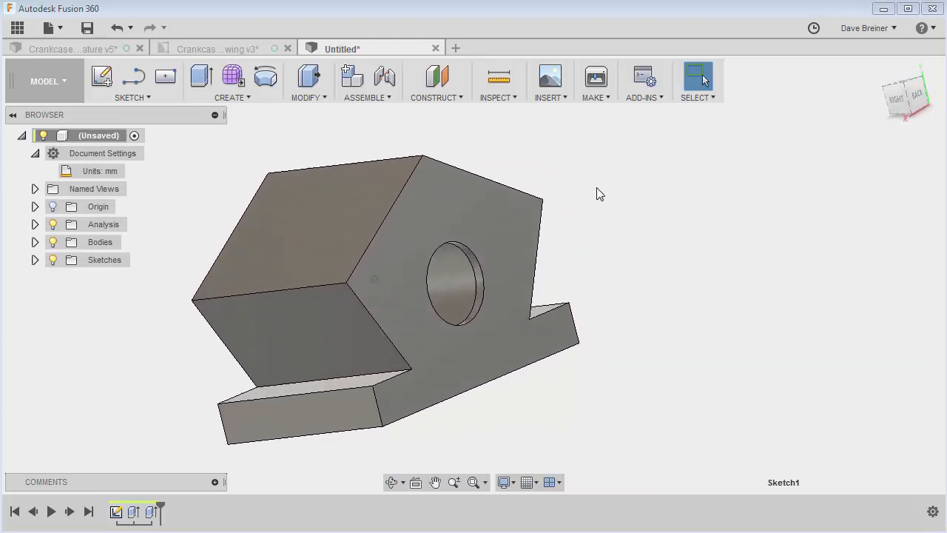
{"action": "key", "text": "s"}
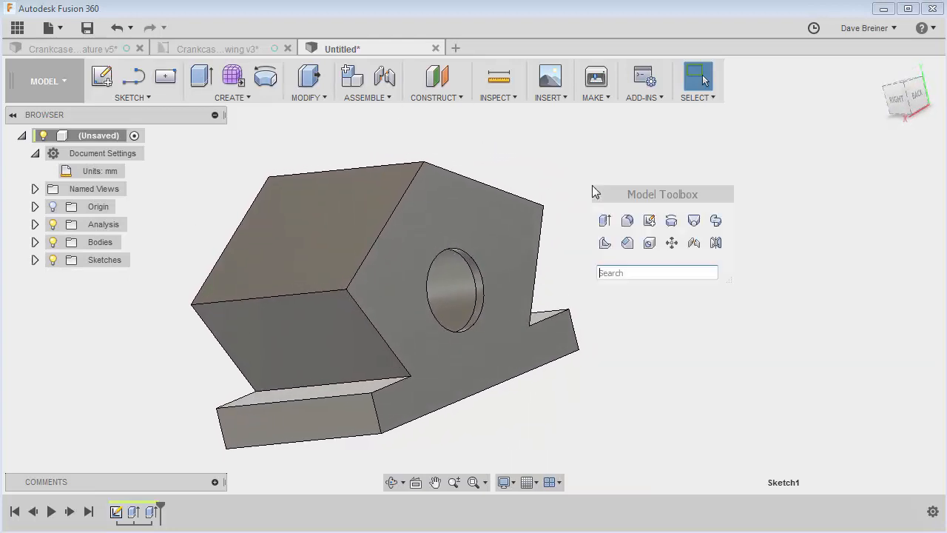
{"action": "left_click", "coordinate": [649, 220]}
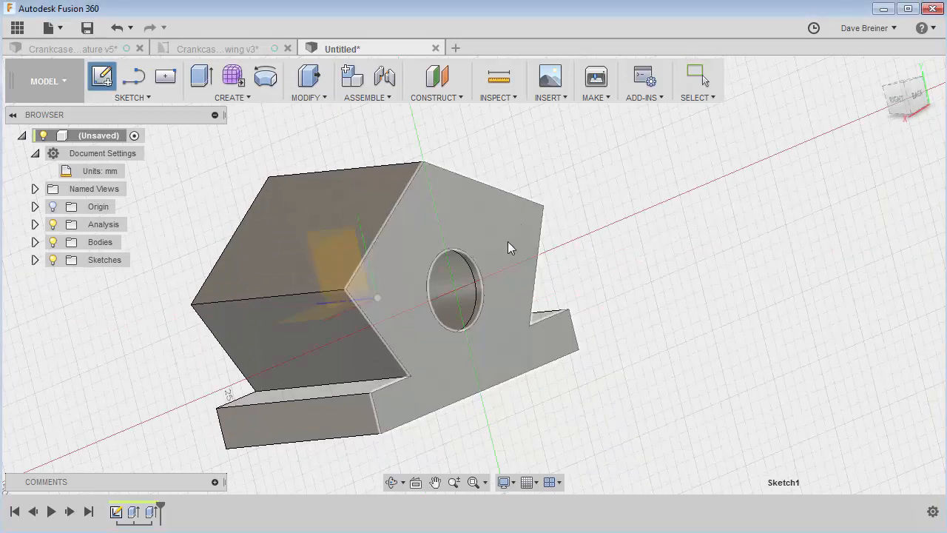
{"action": "left_click", "coordinate": [507, 241]}
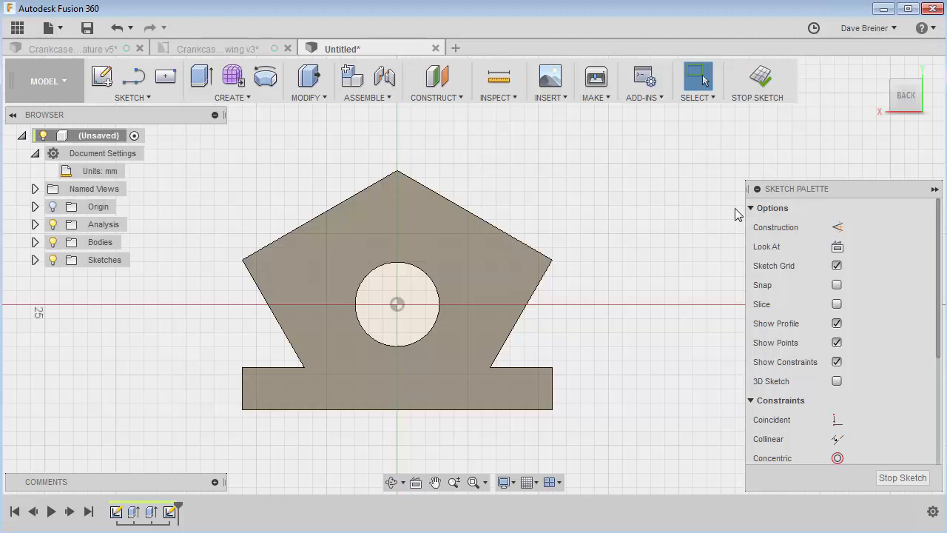
{"action": "key", "text": "s"}
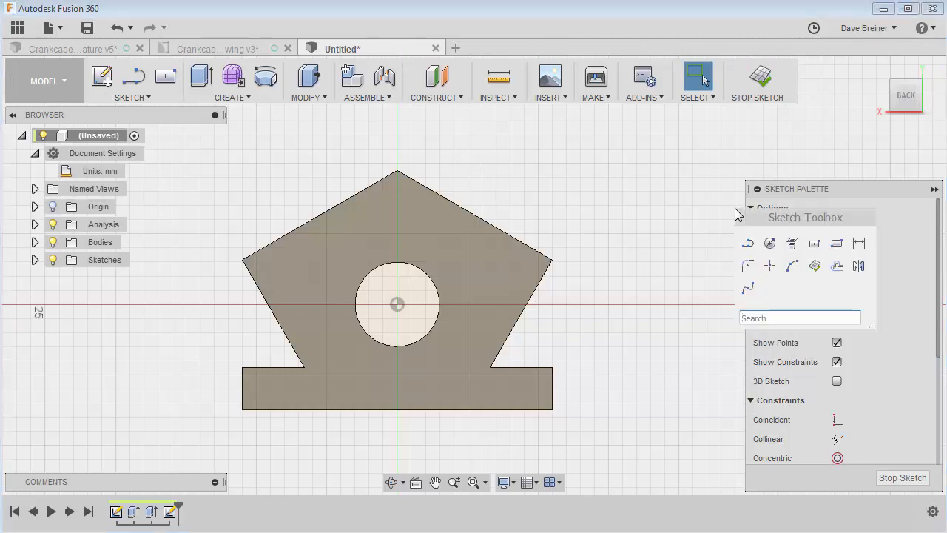
{"action": "left_click", "coordinate": [769, 244]}
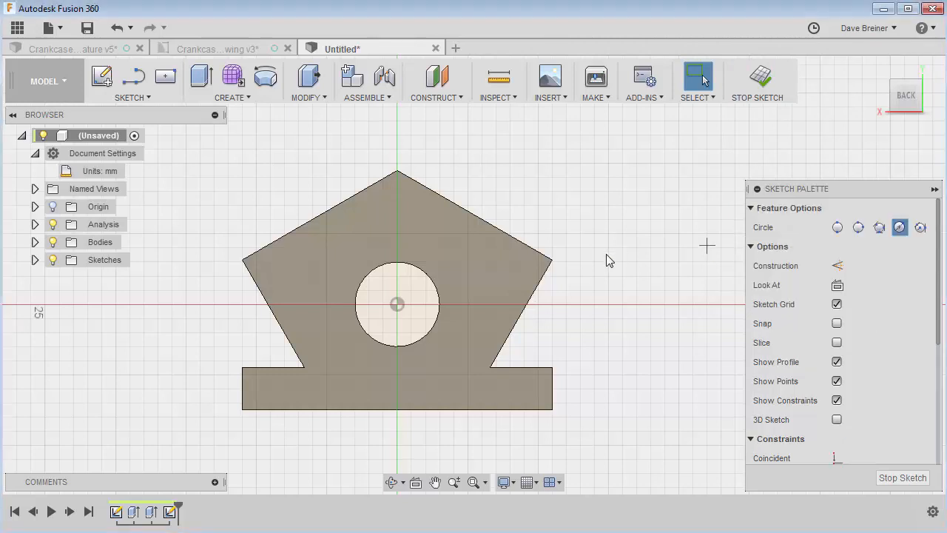
{"action": "left_click", "coordinate": [397, 305]}
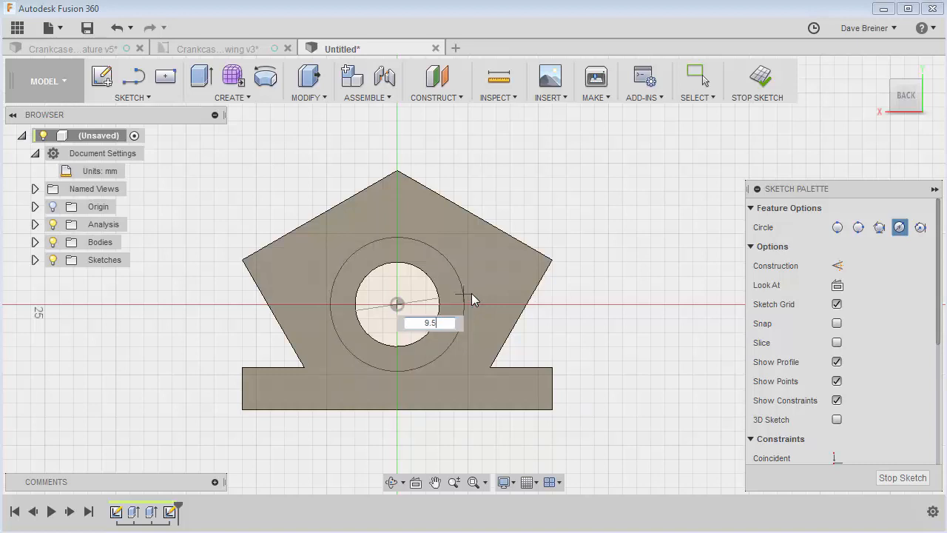
{"action": "key", "text": "Return"}
{"action": "key", "text": "Escape"}
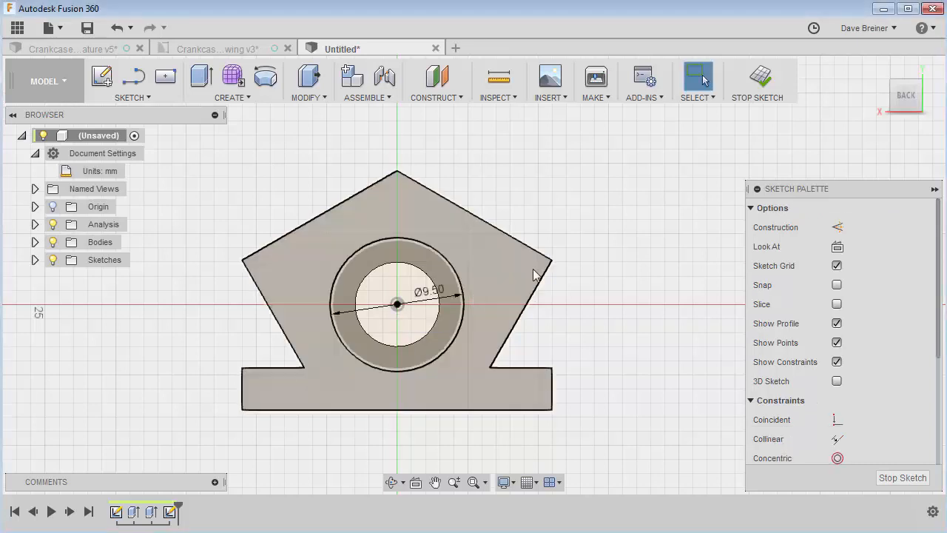
{"action": "left_click", "coordinate": [754, 76]}
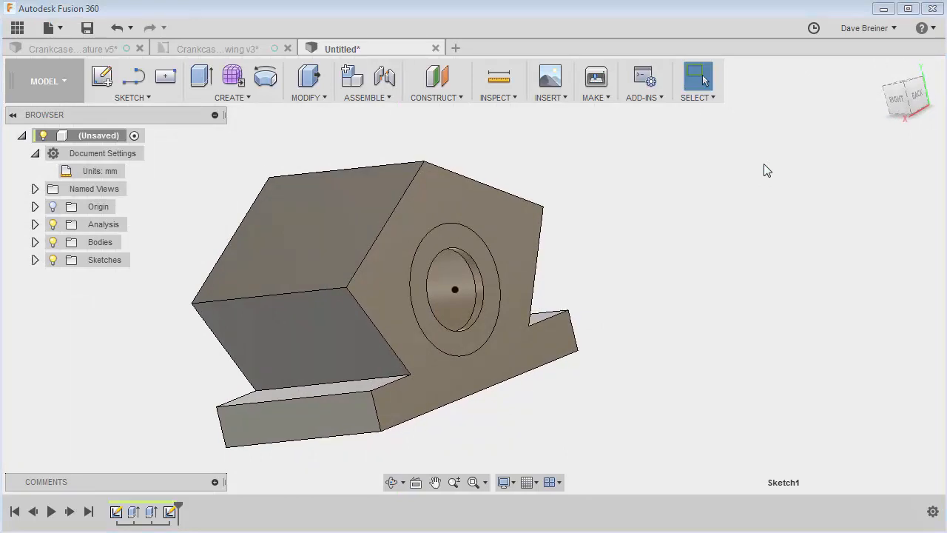
Extrude the ring around the 6 mm hole 6.5 mm outward from the back face, joining it to the body
{"action": "key", "text": "s"}
{"action": "left_click", "coordinate": [776, 195]}
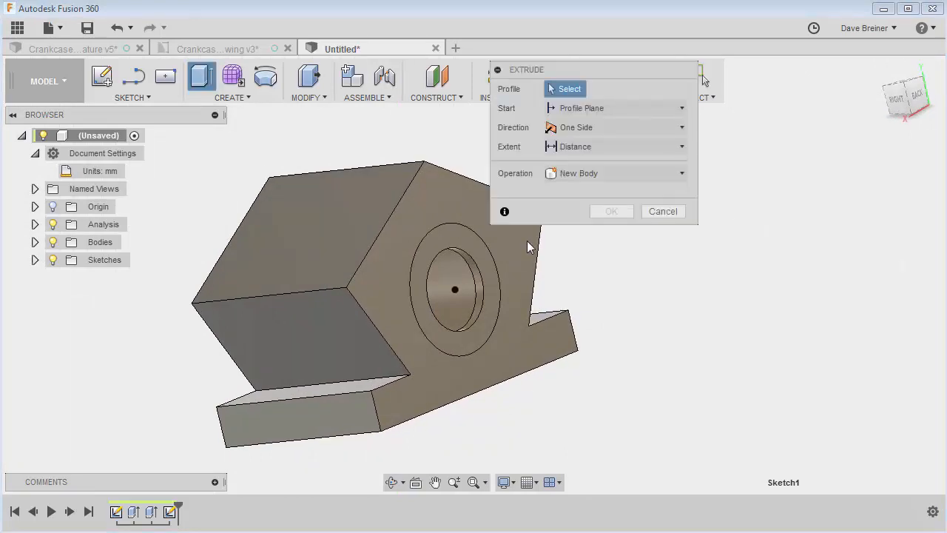
{"action": "left_click", "coordinate": [485, 255]}
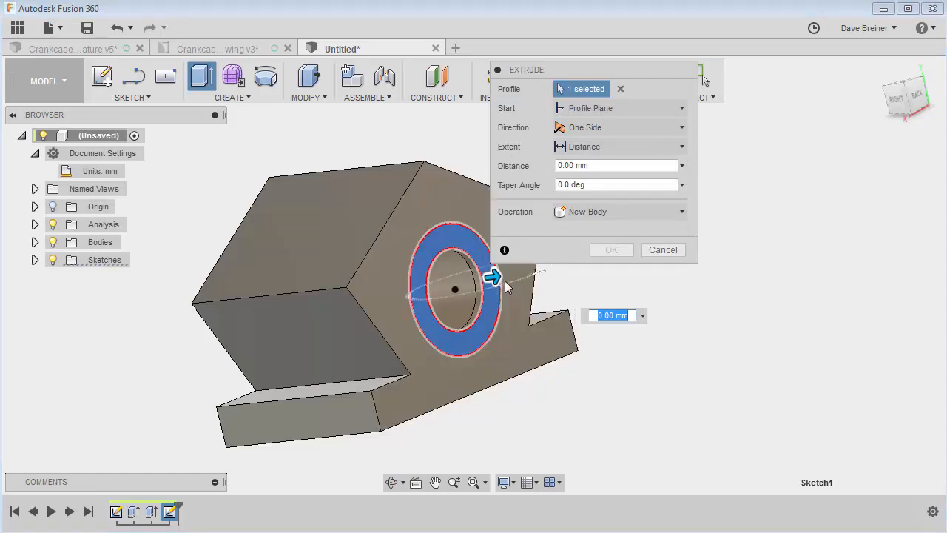
{"action": "left_click_drag", "start_coordinate": [504, 281], "coordinate": [554, 273]}
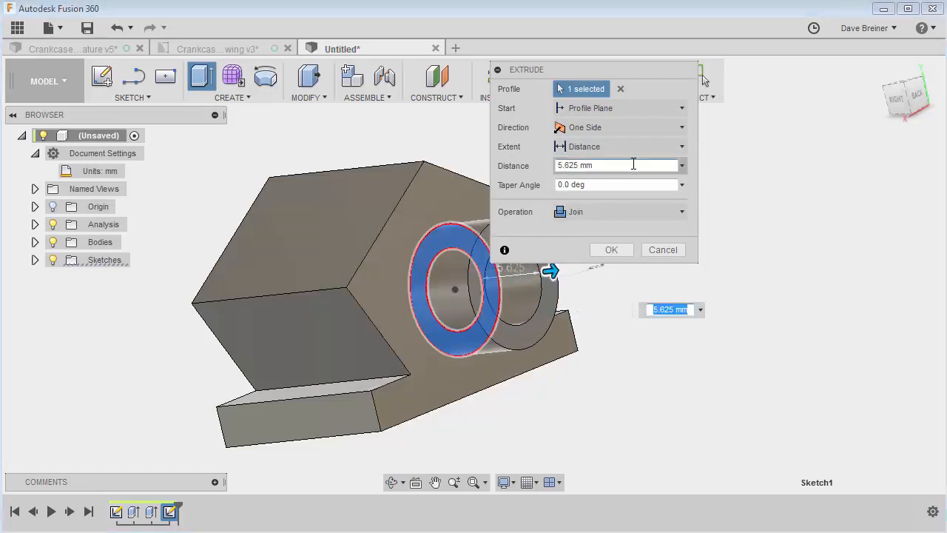
{"action": "left_click_drag", "start_coordinate": [634, 163], "coordinate": [535, 173]}
{"action": "type", "text": "6.5"}
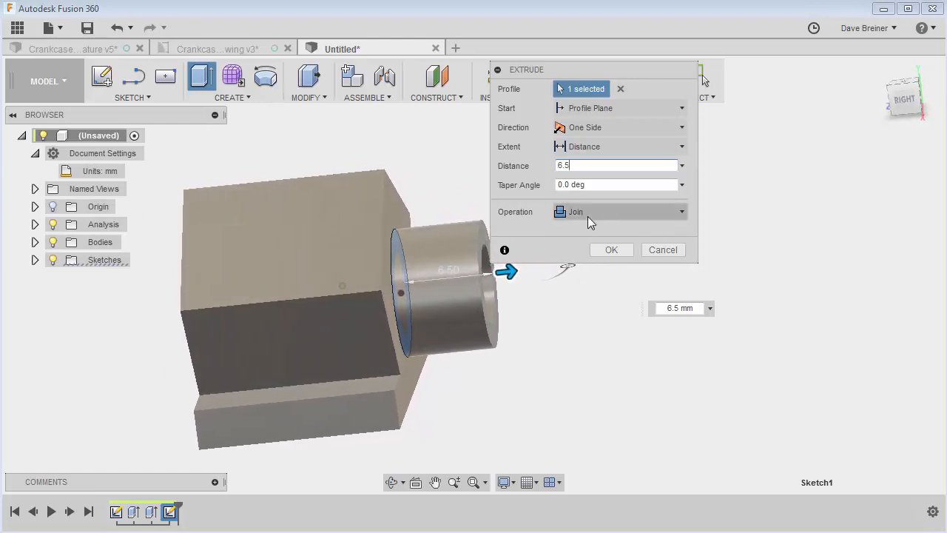
{"action": "left_click", "coordinate": [610, 250]}
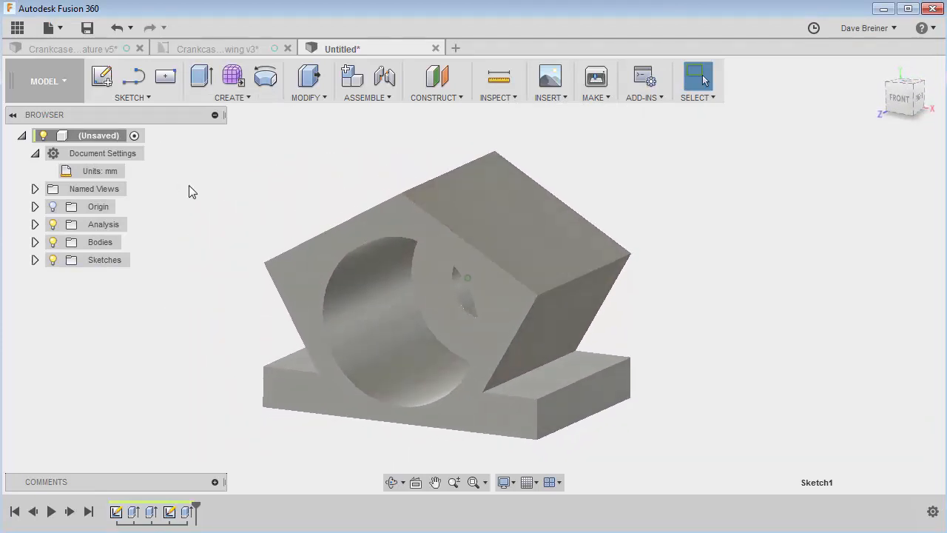
Assign the physical material Aluminum 6061 from the Fusion 360 Material Library's metals to the whole crankcase
{"action": "right_click", "coordinate": [104, 138]}
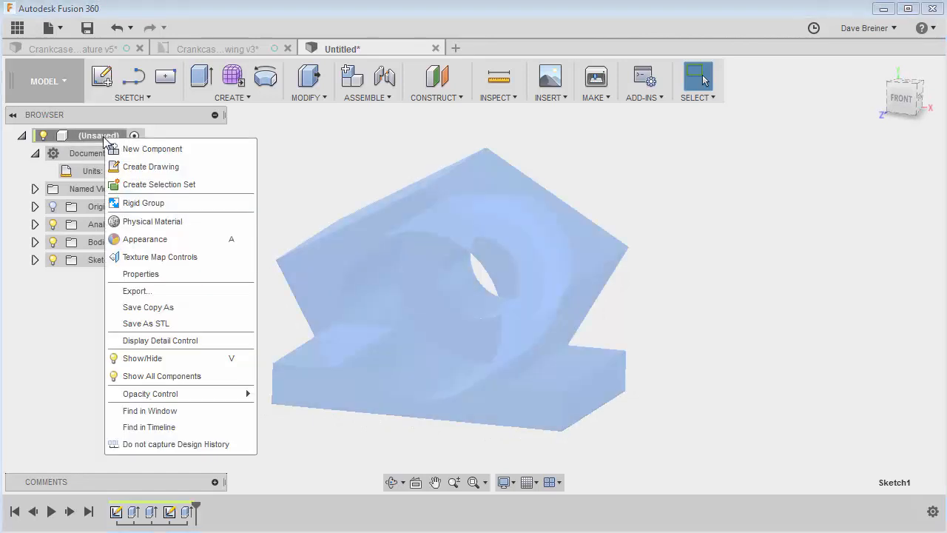
{"action": "left_click", "coordinate": [138, 224]}
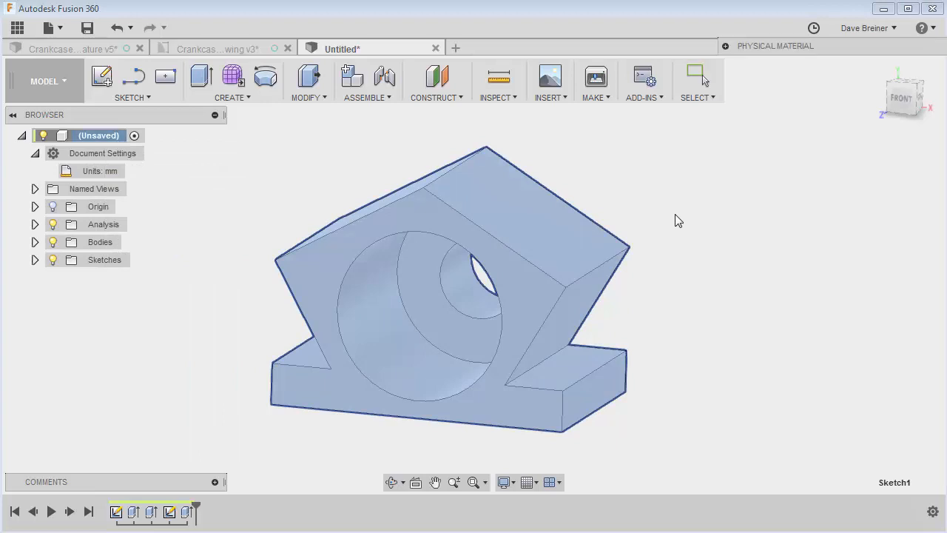
{"action": "left_click", "coordinate": [727, 46]}
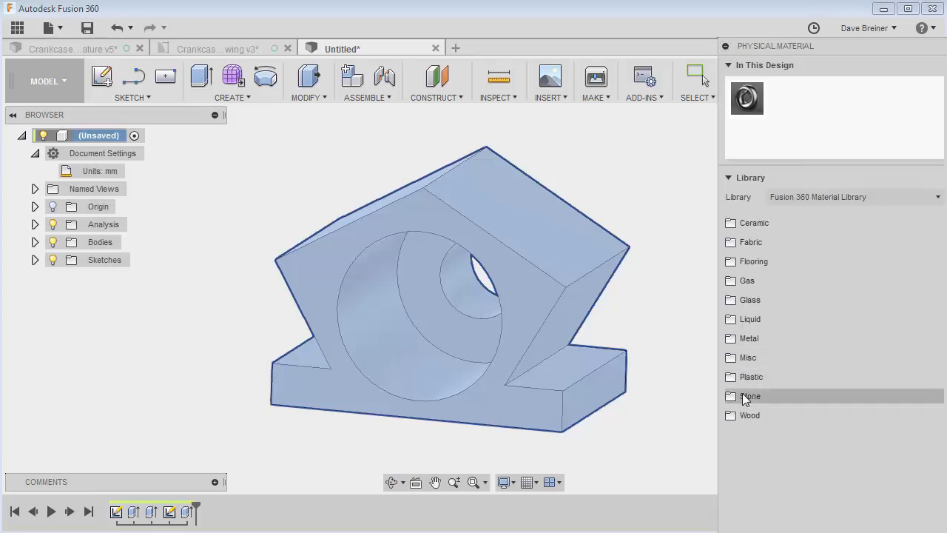
{"action": "left_click", "coordinate": [732, 340]}
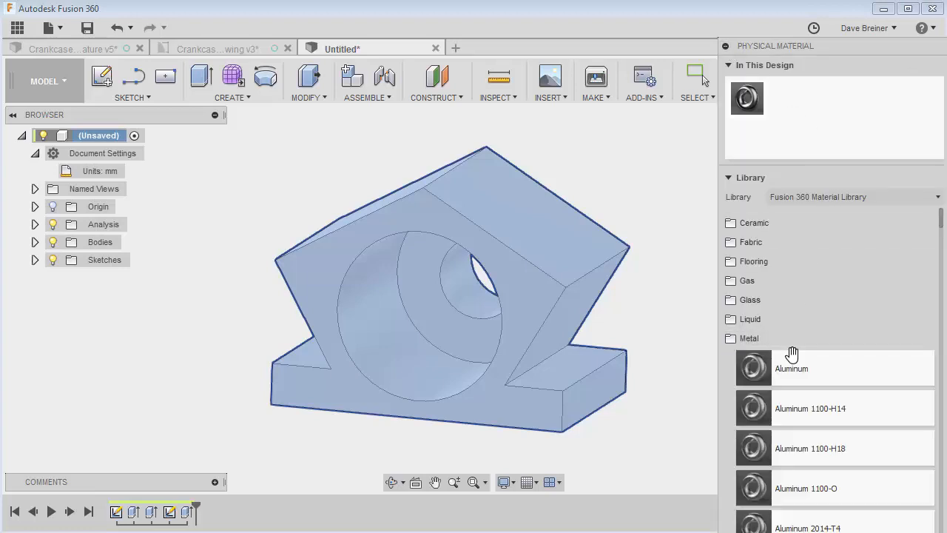
{"action": "scroll", "coordinate": [800, 398], "scroll_direction": "down", "scroll_amount": 3}
{"action": "scroll", "coordinate": [801, 400], "scroll_direction": "down", "scroll_amount": 10}
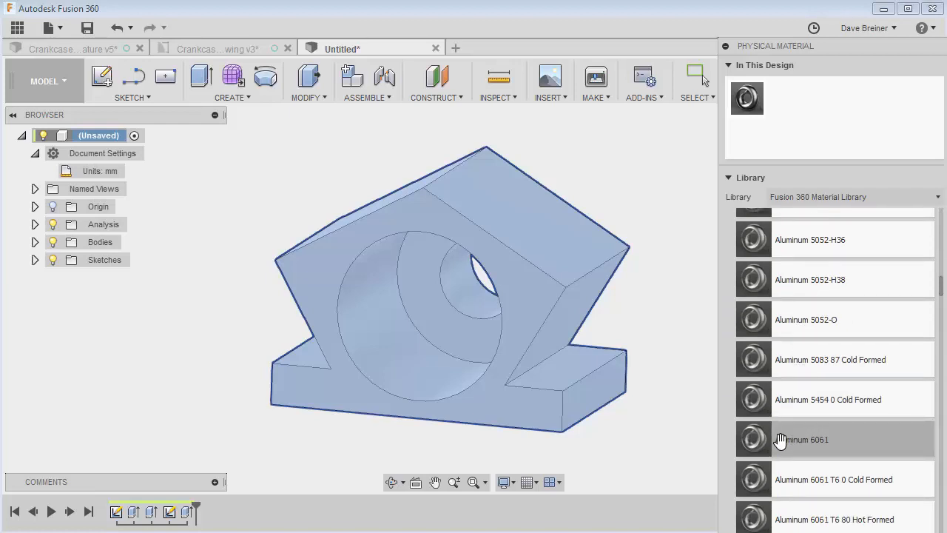
{"action": "left_click_drag", "start_coordinate": [760, 436], "coordinate": [564, 254]}
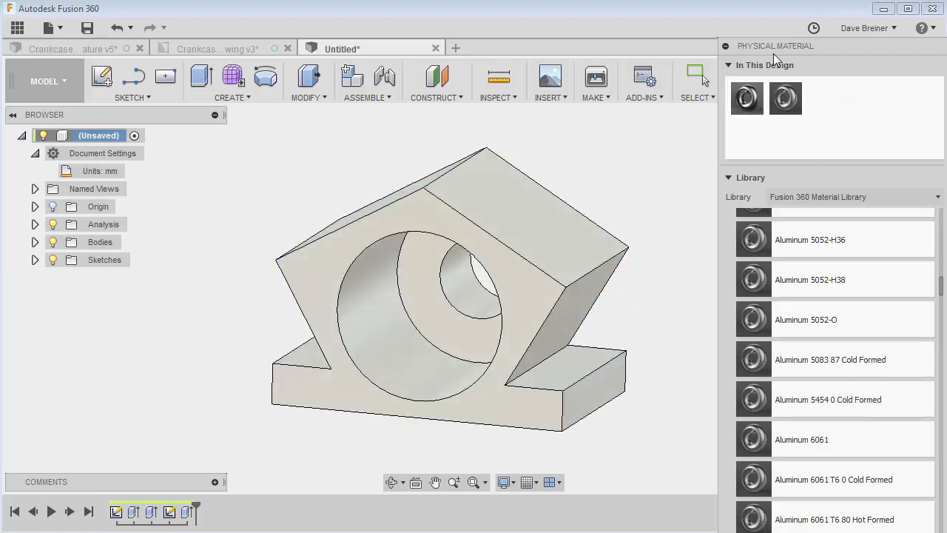
{"action": "left_click", "coordinate": [726, 46]}
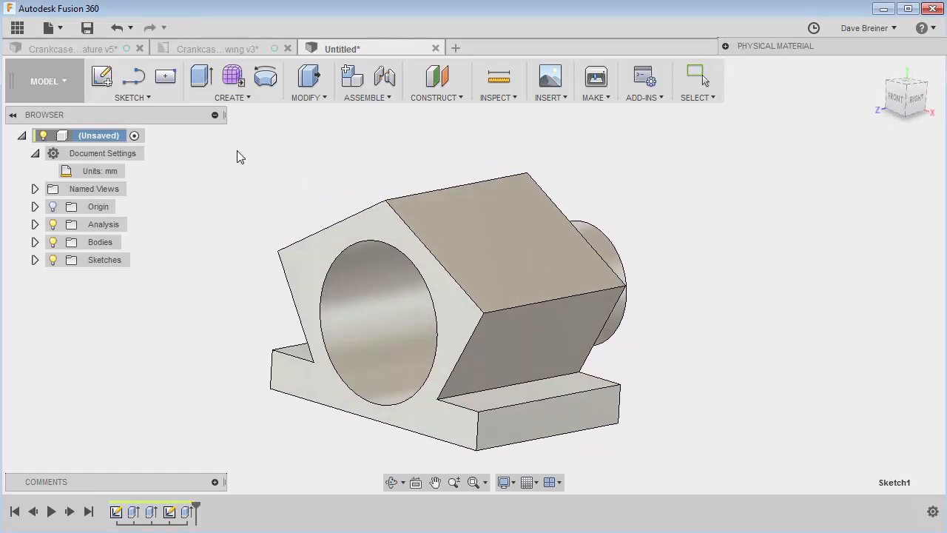
Examine the crankcase drawing's front, side, top and section views for the remaining features, and return to the unsaved model
{"action": "left_click", "coordinate": [236, 49]}
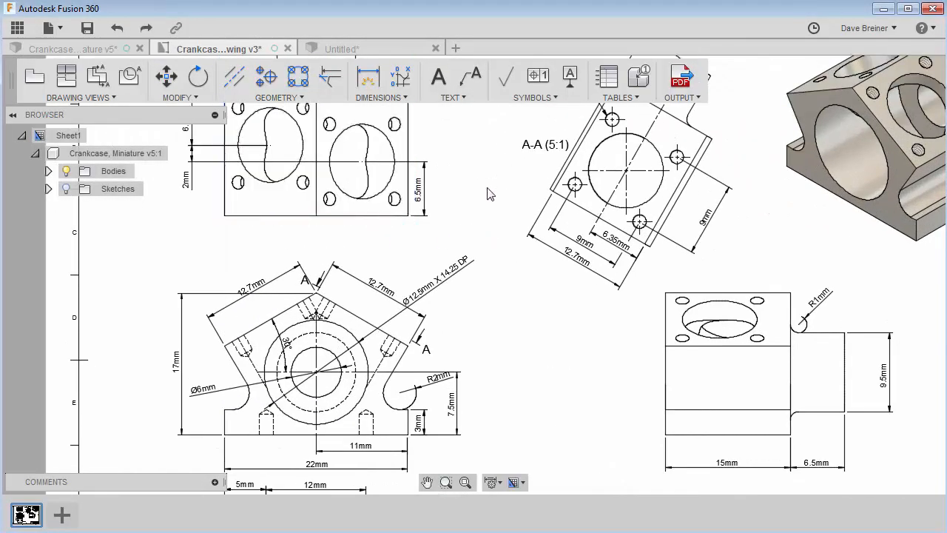
{"action": "scroll", "coordinate": [487, 193], "scroll_direction": "down", "scroll_amount": 1}
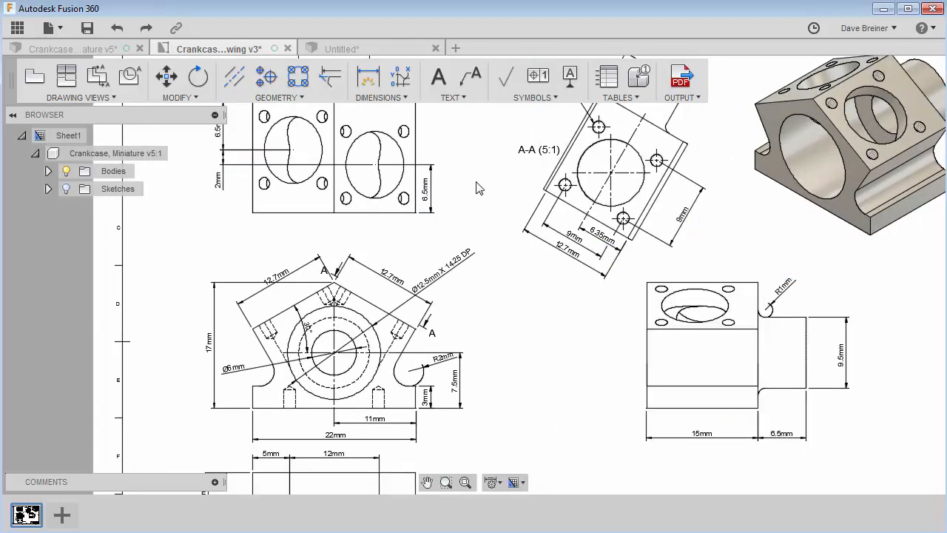
{"action": "middle_click_drag", "start_coordinate": [476, 183], "coordinate": [478, 231]}
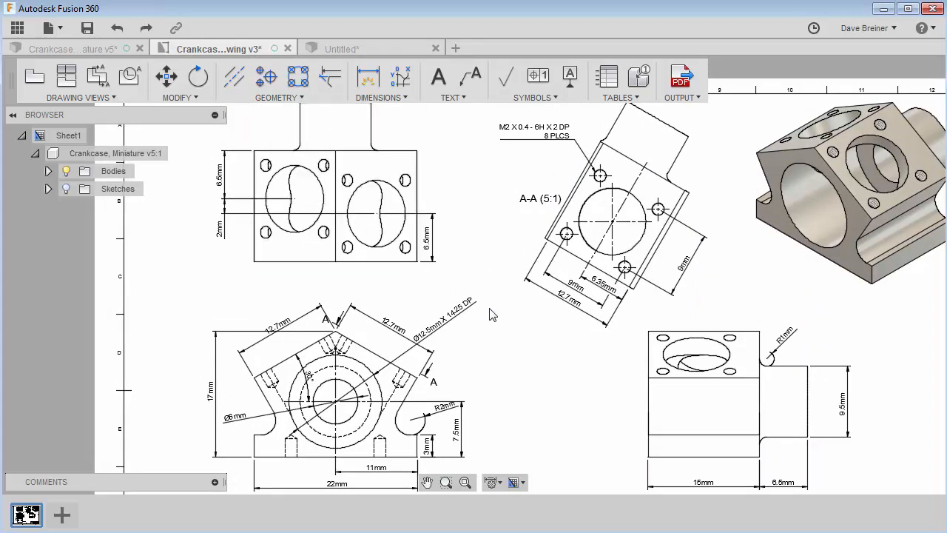
{"action": "left_click", "coordinate": [372, 50]}
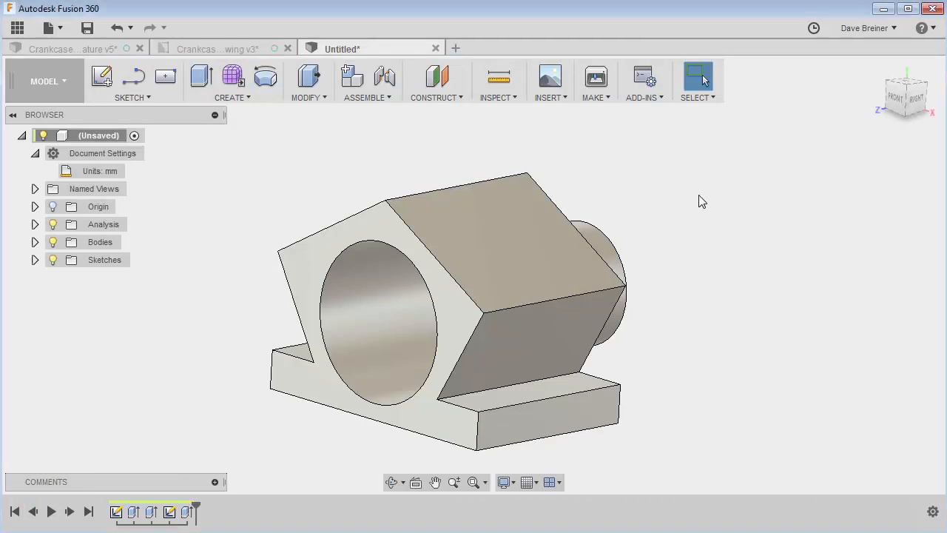
Create a sketch on the crankcase's right-hand sloping top face and draw a 9 mm diameter circle on it
{"action": "key", "text": "s"}
{"action": "left_click", "coordinate": [756, 231]}
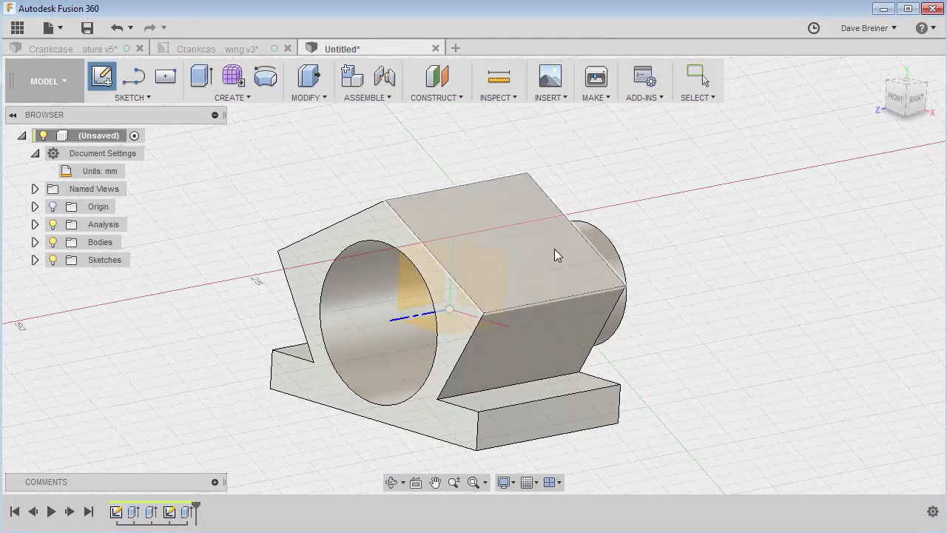
{"action": "left_click", "coordinate": [544, 256]}
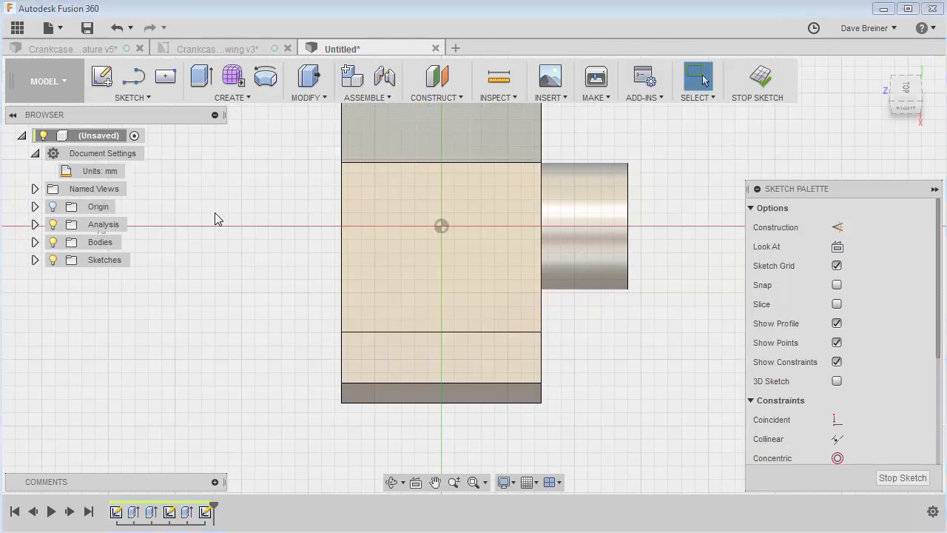
{"action": "key", "text": "s"}
{"action": "left_click", "coordinate": [249, 250]}
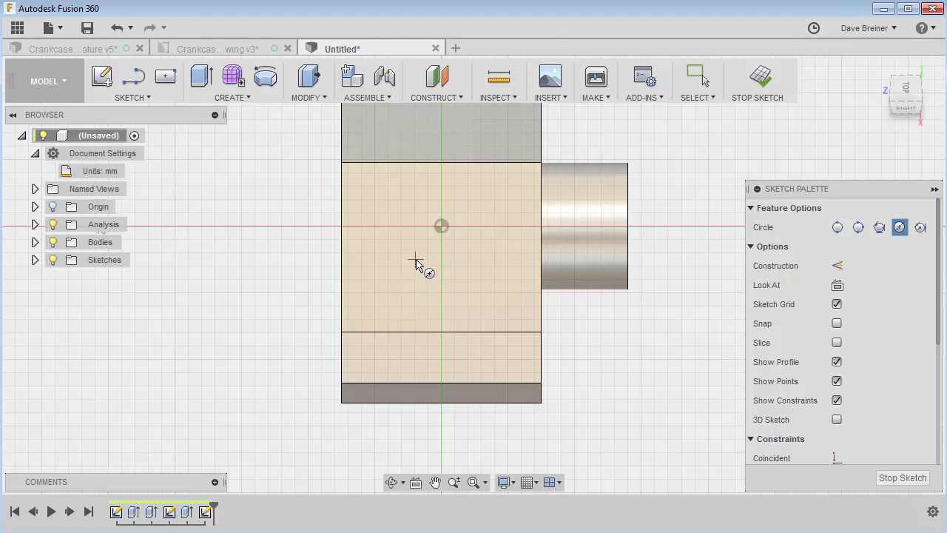
{"action": "left_click", "coordinate": [415, 260]}
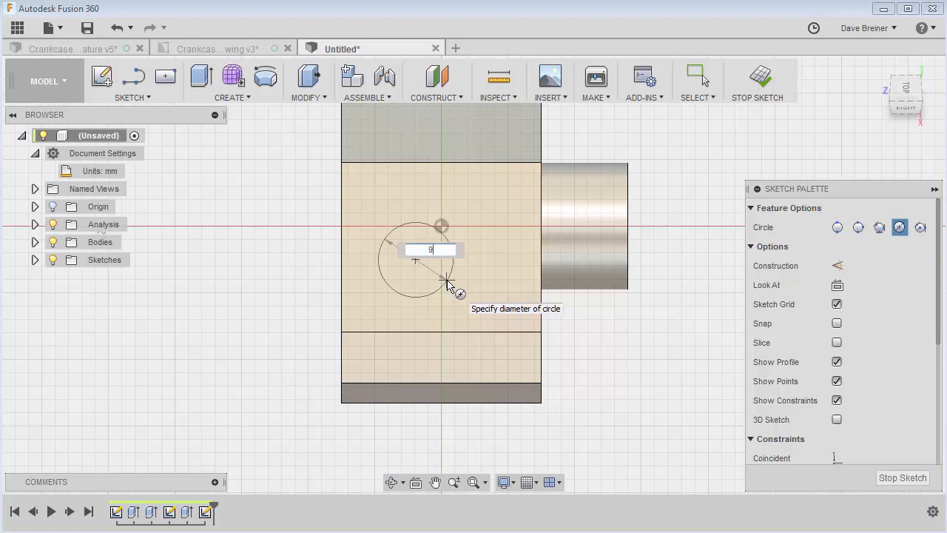
{"action": "type", "text": "9"}
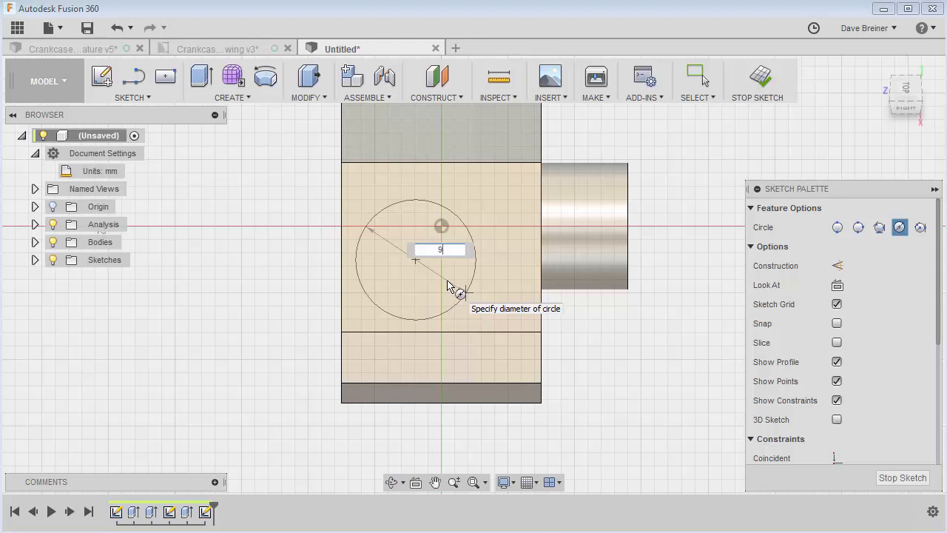
{"action": "key", "text": "Return"}
{"action": "key", "text": "Escape"}
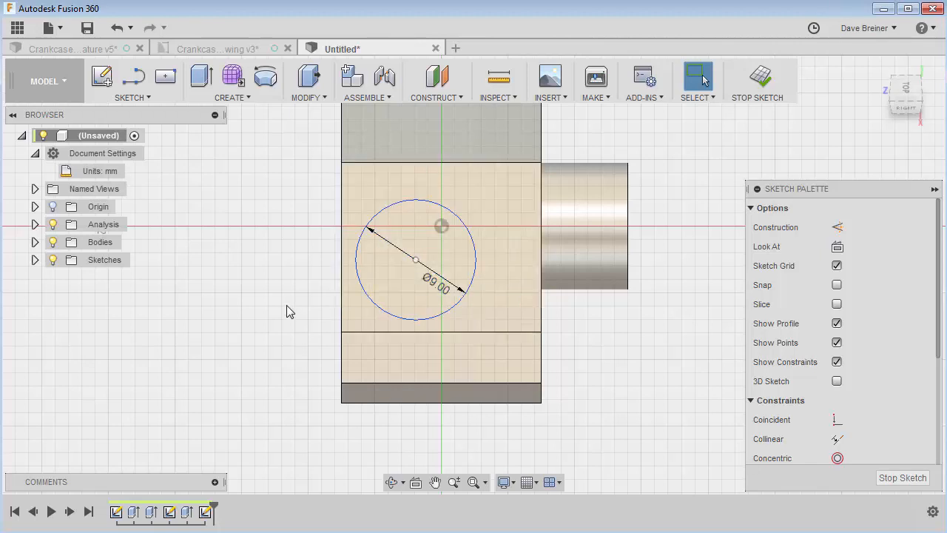
Dimension the circle's center 6.5 mm from the front edge of the sloping face
{"action": "key", "text": "d"}
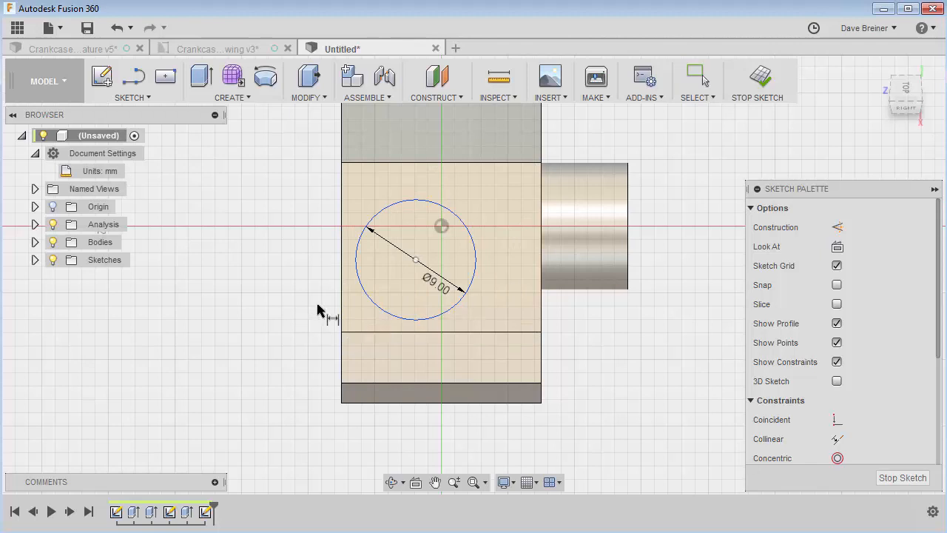
{"action": "left_click", "coordinate": [343, 321]}
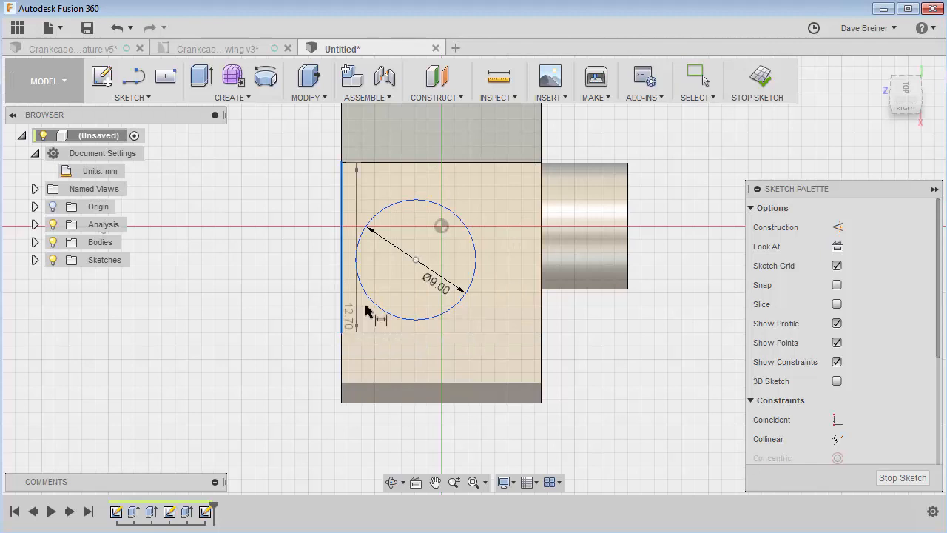
{"action": "left_click", "coordinate": [415, 260]}
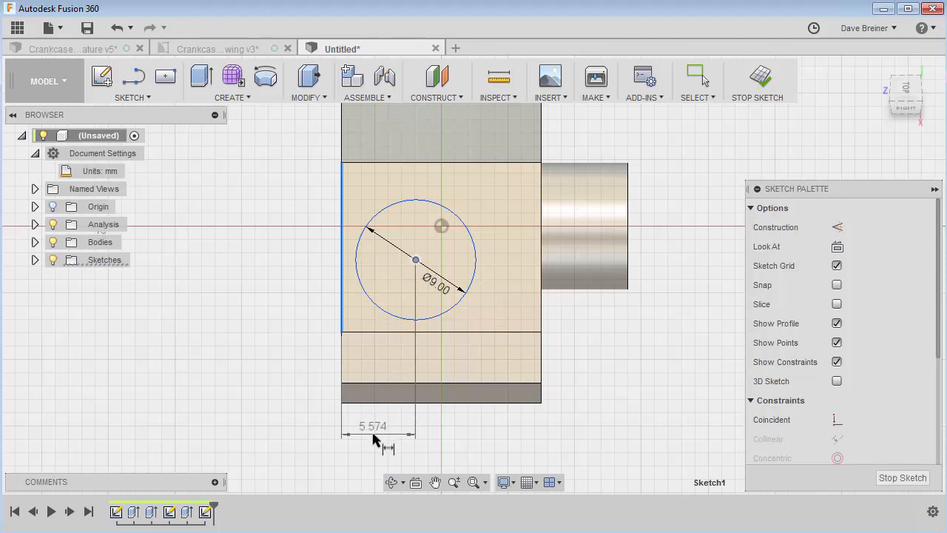
{"action": "left_click", "coordinate": [374, 440]}
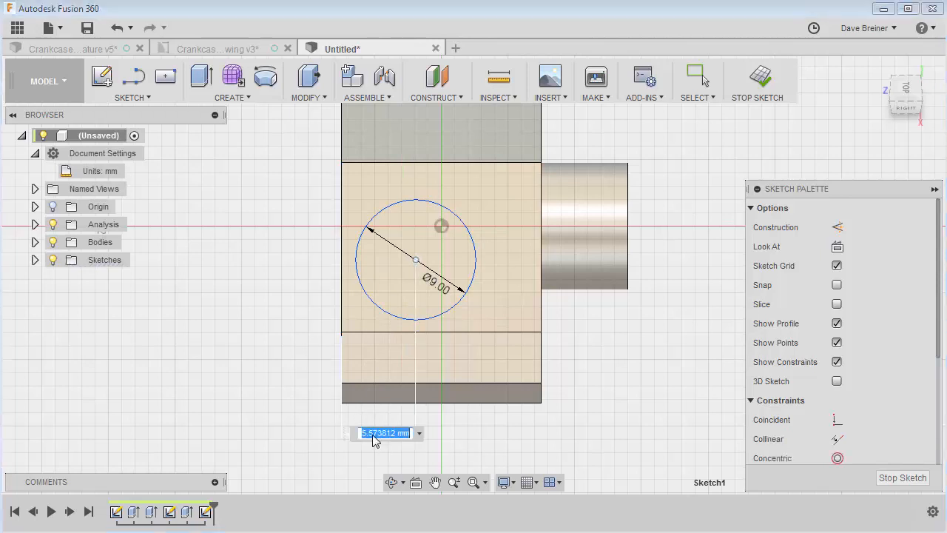
{"action": "type", "text": "6.5"}
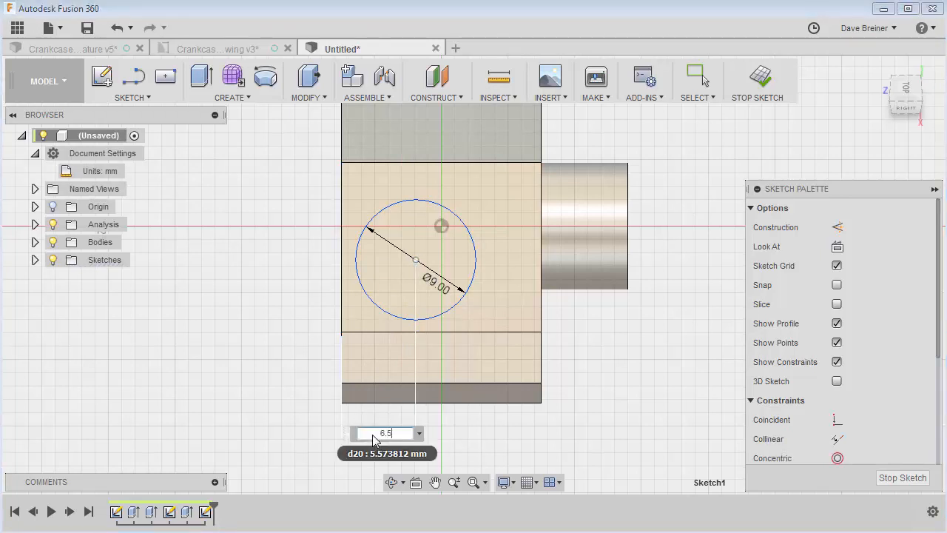
{"action": "key", "text": "Return"}
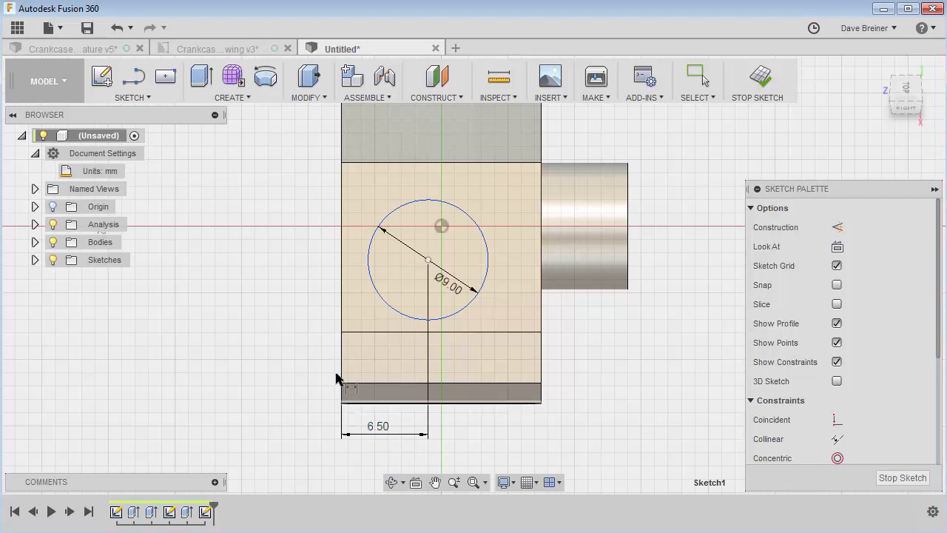
Dimension the circle's center 6.35 mm above the face's lower front corner and finish the sketch
{"action": "left_click", "coordinate": [341, 331]}
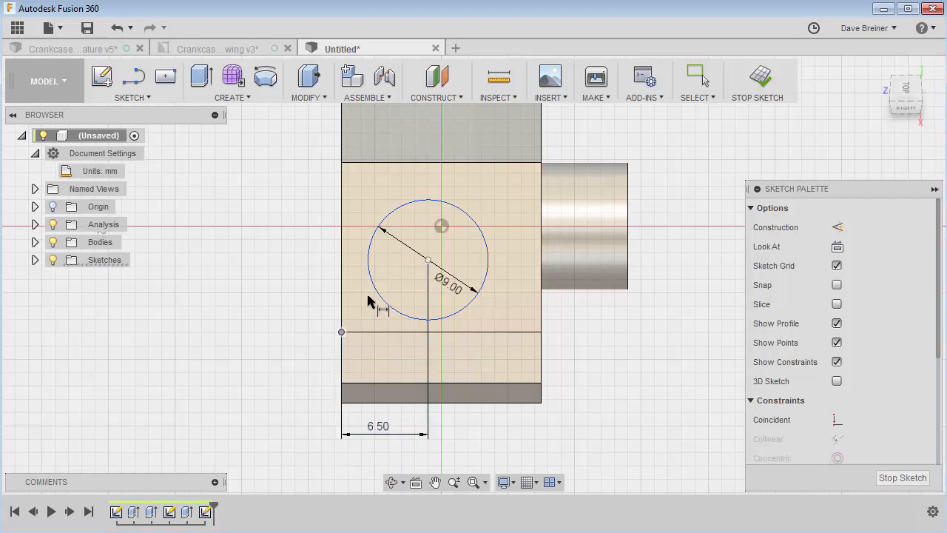
{"action": "left_click", "coordinate": [428, 260]}
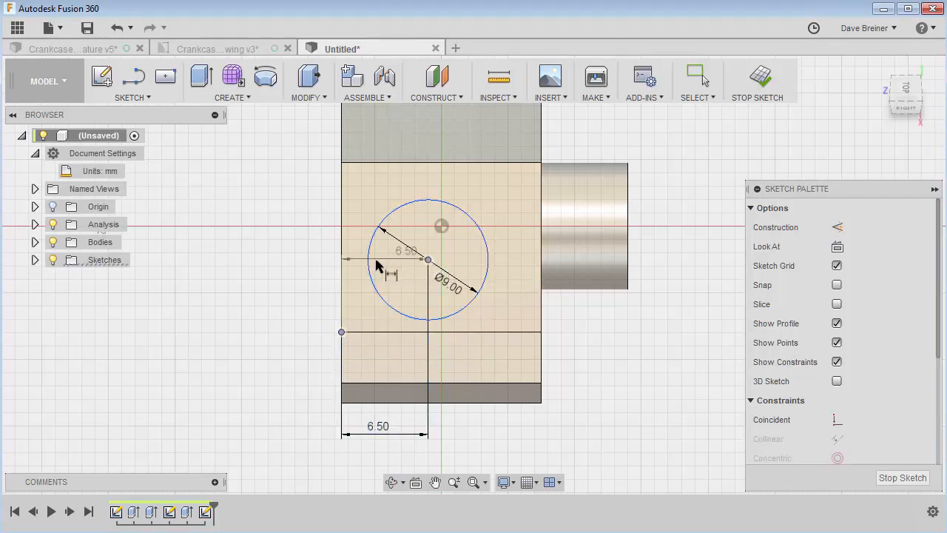
{"action": "left_click", "coordinate": [296, 296]}
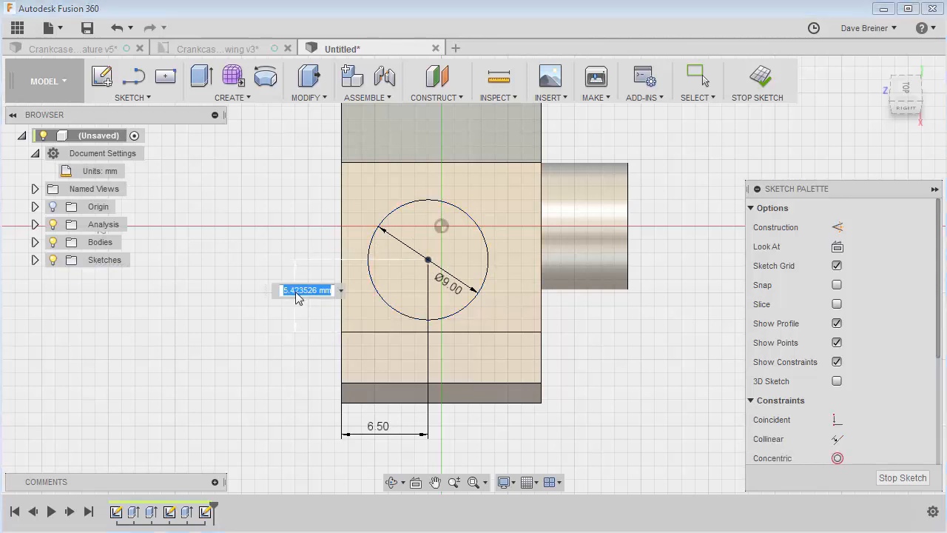
{"action": "type", "text": "6.35"}
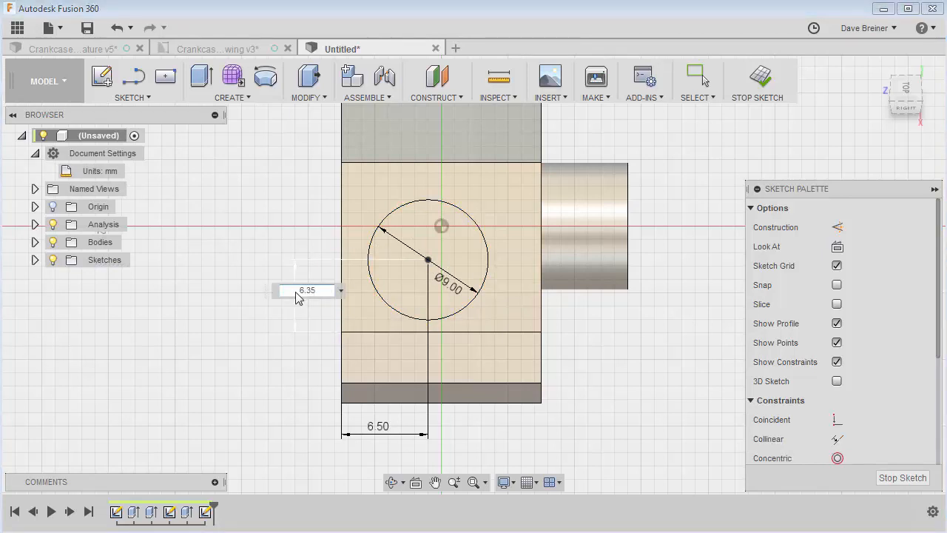
{"action": "key", "text": "Return"}
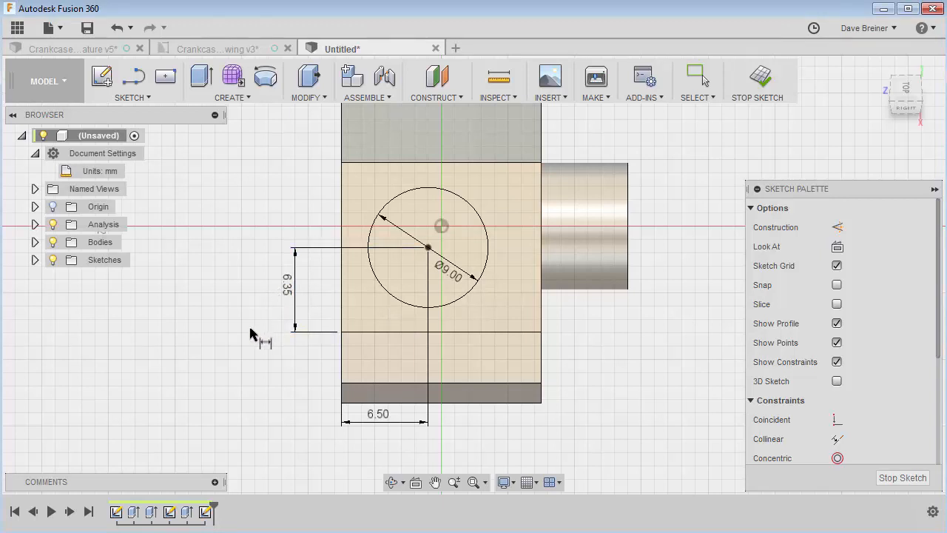
{"action": "left_click", "coordinate": [768, 89]}
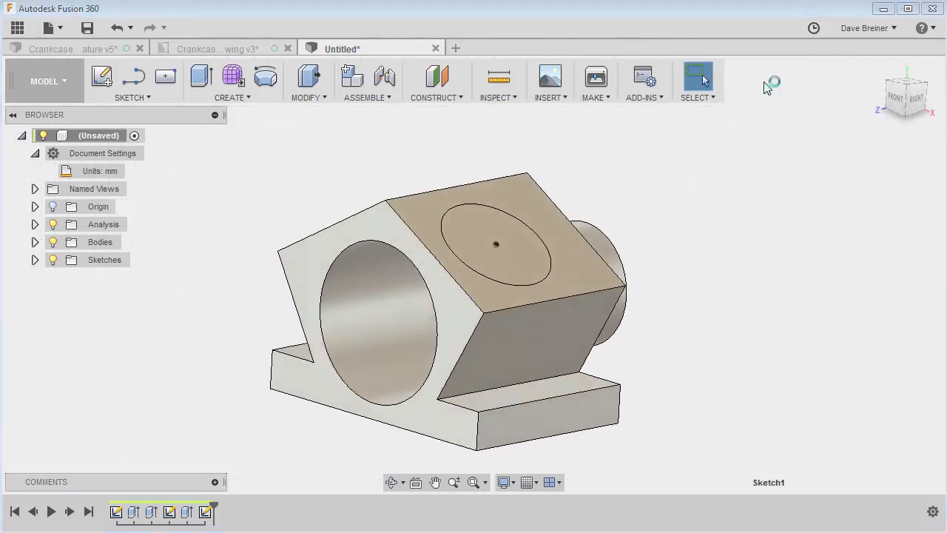
Extrude the 9 mm circle as a cut into the crankcase with a distance of -7 mm
{"action": "type", "text": "sextrude"}
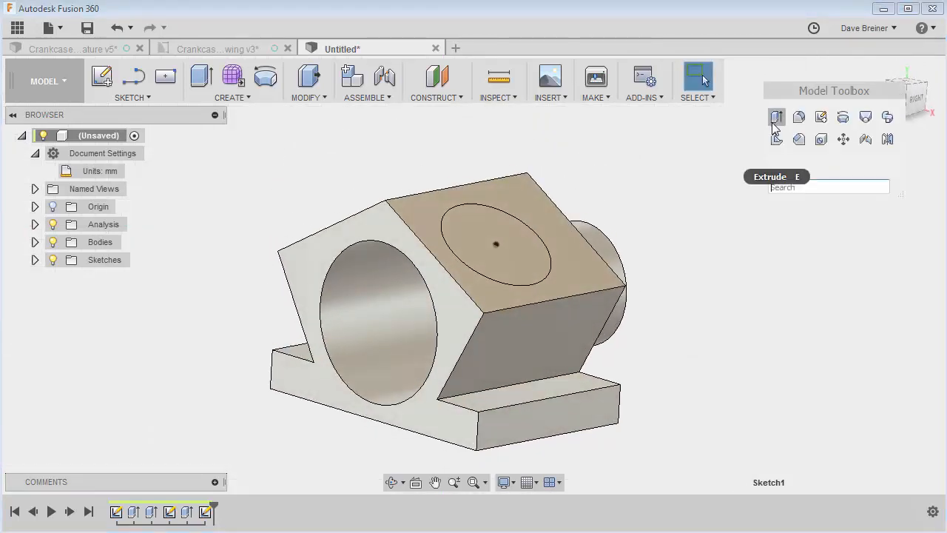
{"action": "key", "text": "Return"}
{"action": "left_click", "coordinate": [506, 261]}
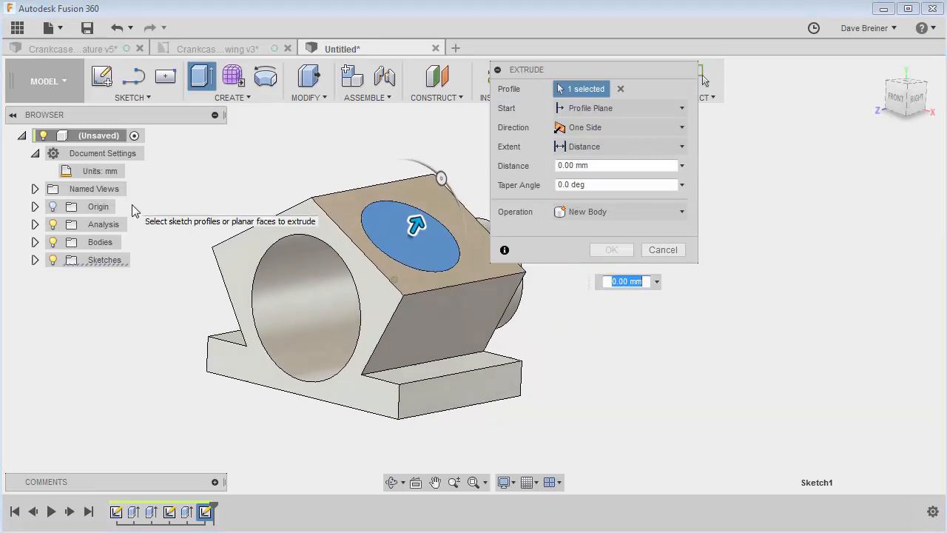
{"action": "left_click_drag", "start_coordinate": [428, 221], "coordinate": [434, 211]}
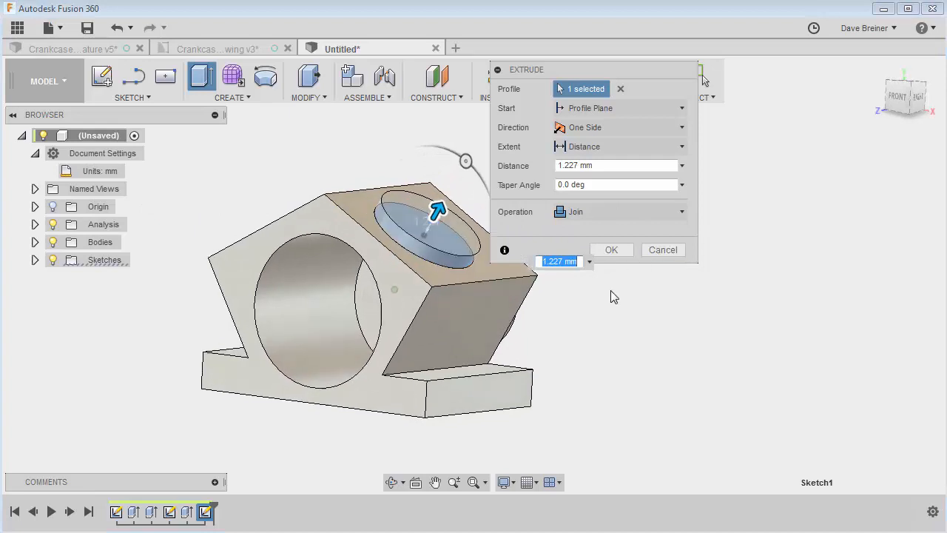
{"action": "left_click_drag", "start_coordinate": [452, 209], "coordinate": [426, 263]}
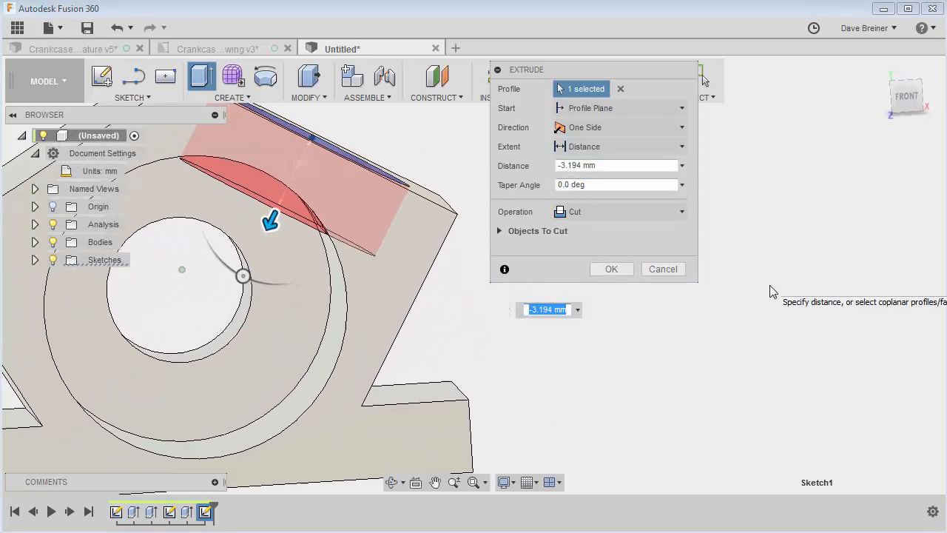
{"action": "left_click_drag", "start_coordinate": [257, 201], "coordinate": [238, 249]}
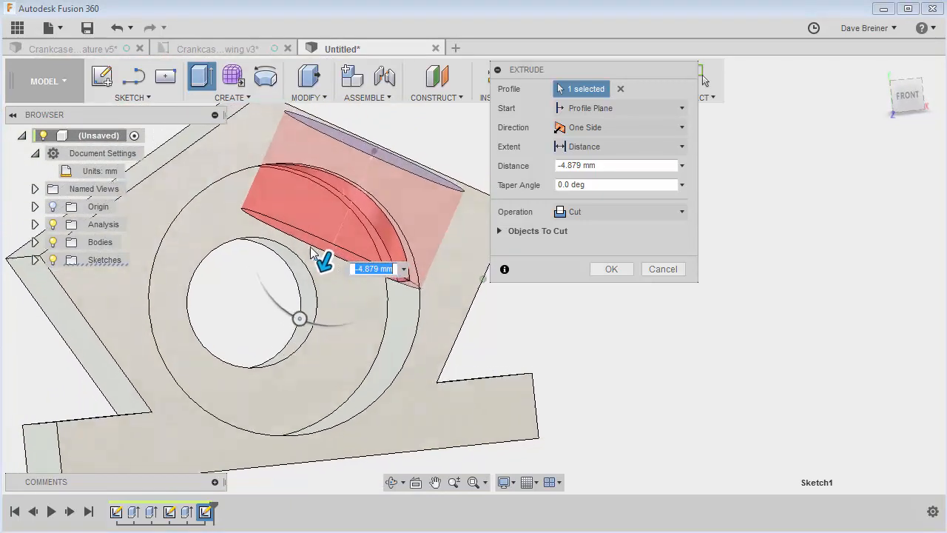
{"action": "left_click_drag", "start_coordinate": [331, 264], "coordinate": [295, 323]}
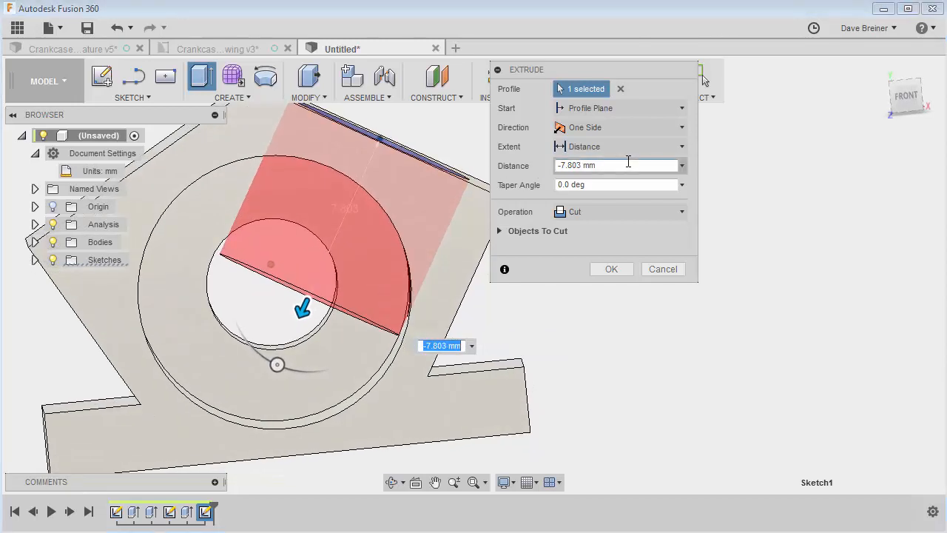
{"action": "left_click_drag", "start_coordinate": [629, 164], "coordinate": [534, 169]}
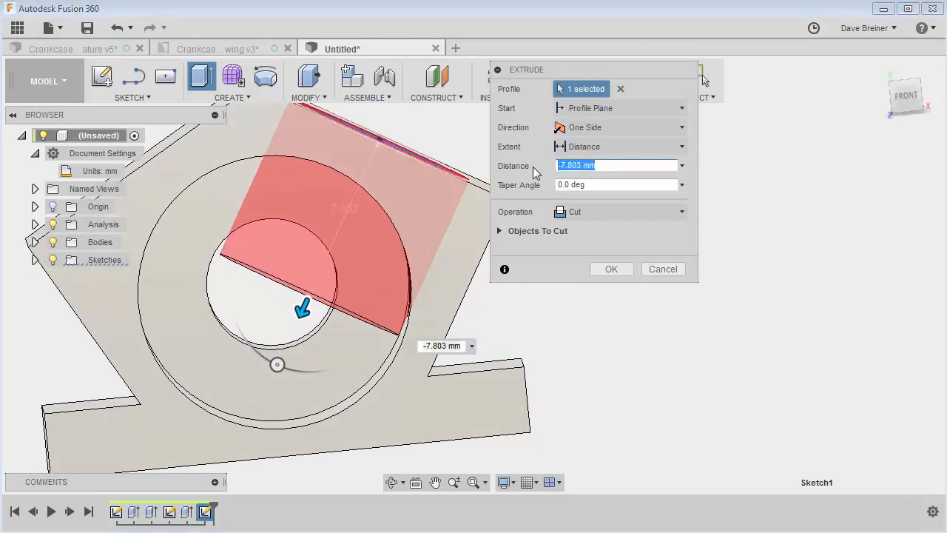
{"action": "type", "text": "-6"}
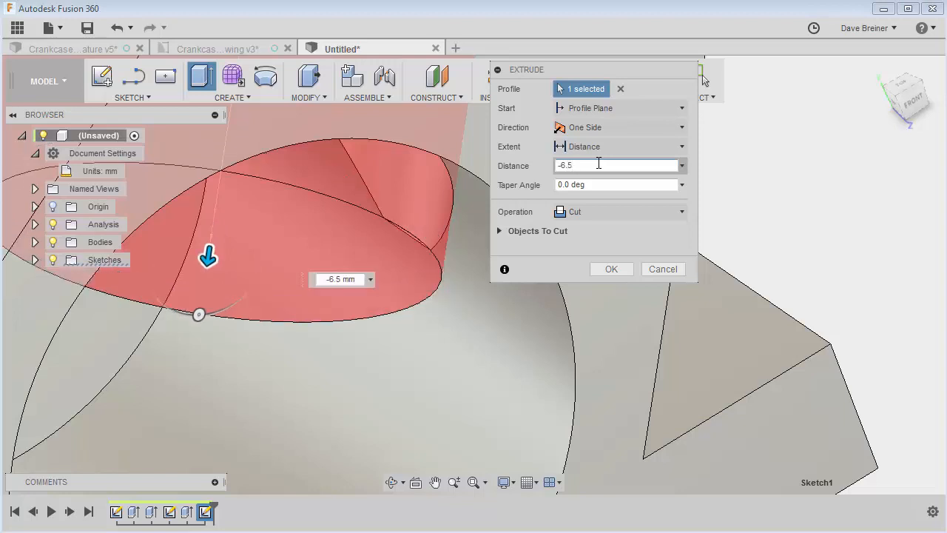
{"action": "key", "text": "BackSpace"}
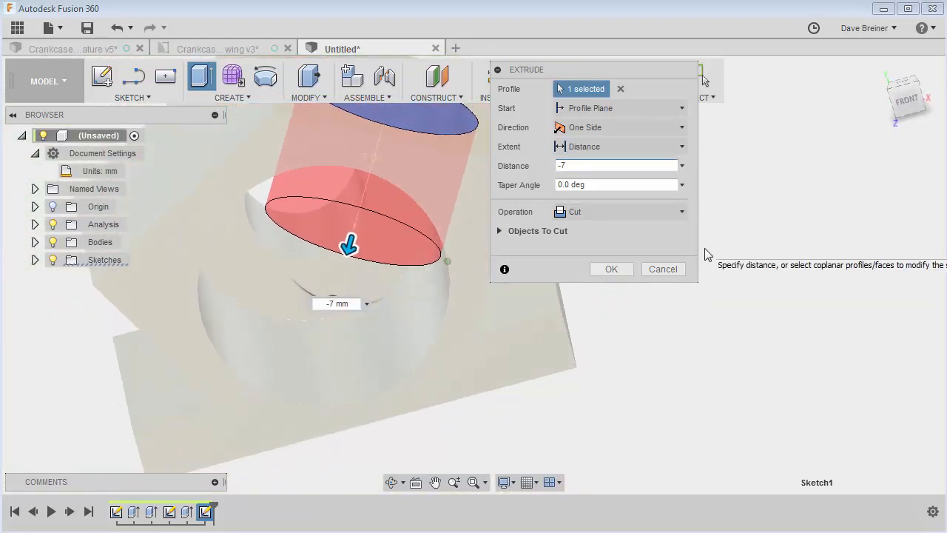
{"action": "left_click", "coordinate": [622, 272]}
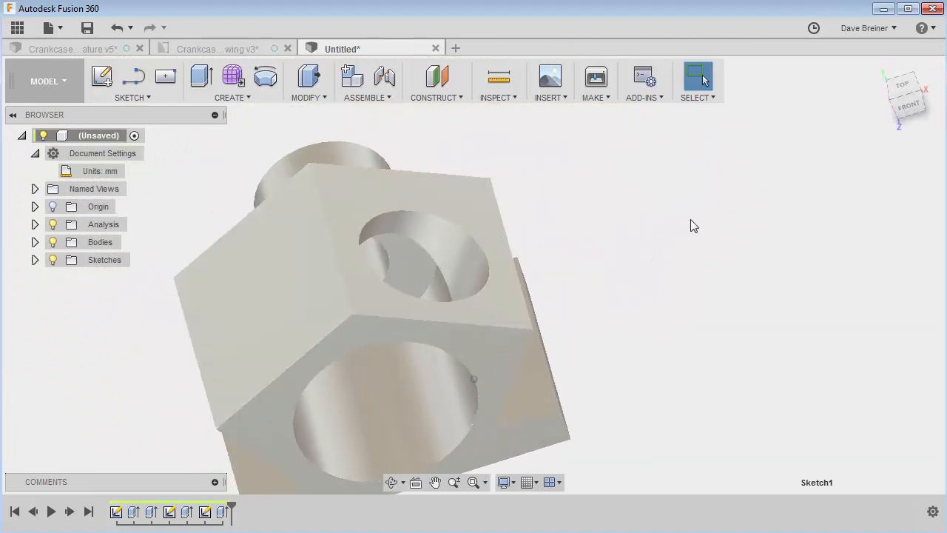
Create a sketch on the left-hand sloping top face and draw a 9 mm diameter circle on it
{"action": "key", "text": "s"}
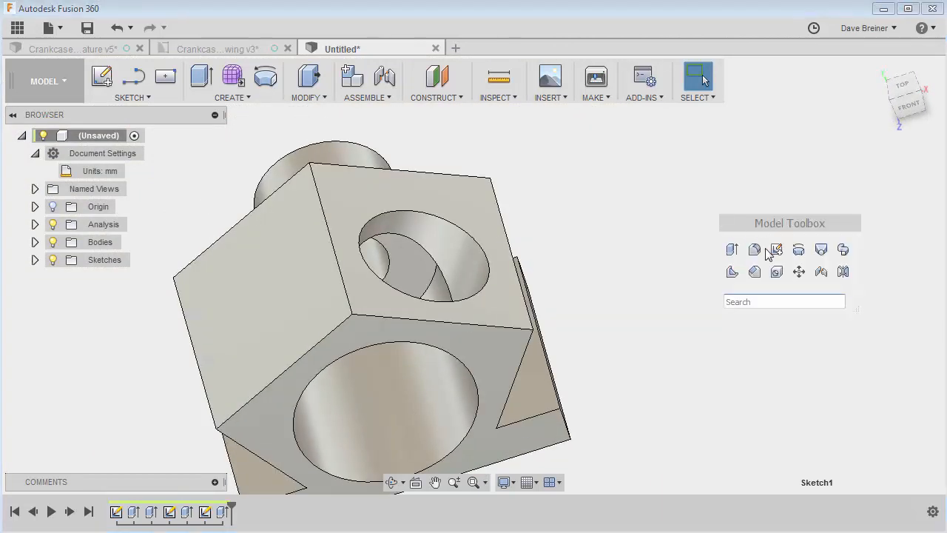
{"action": "left_click", "coordinate": [775, 249]}
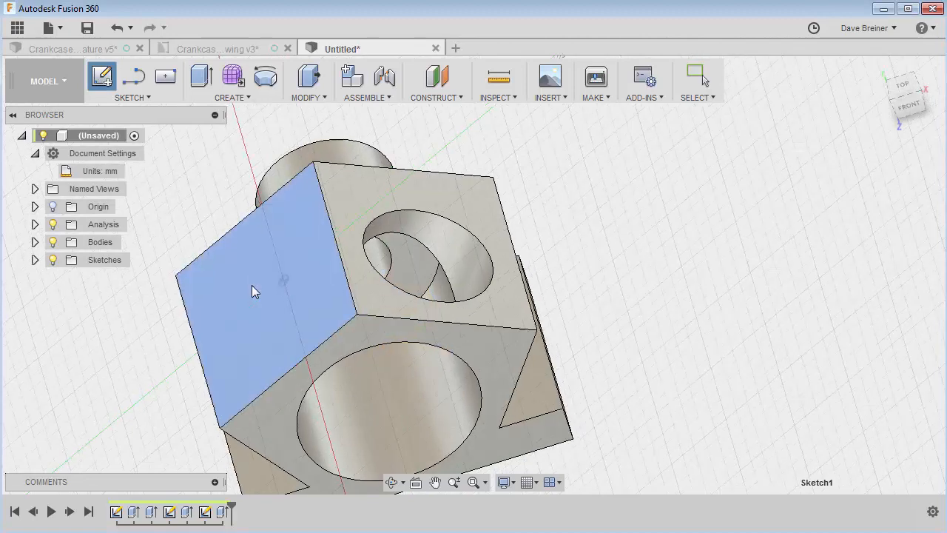
{"action": "left_click", "coordinate": [252, 285]}
{"action": "key", "text": "s"}
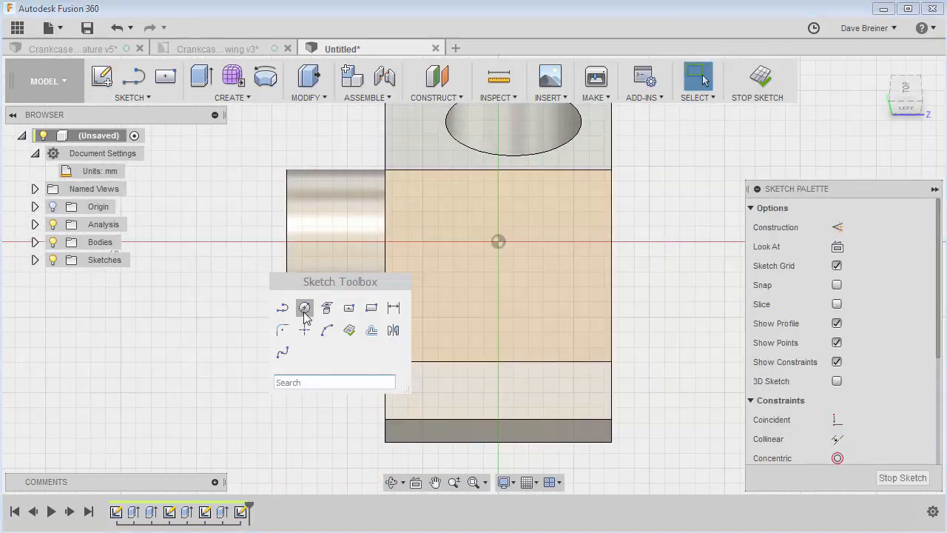
{"action": "left_click", "coordinate": [304, 311]}
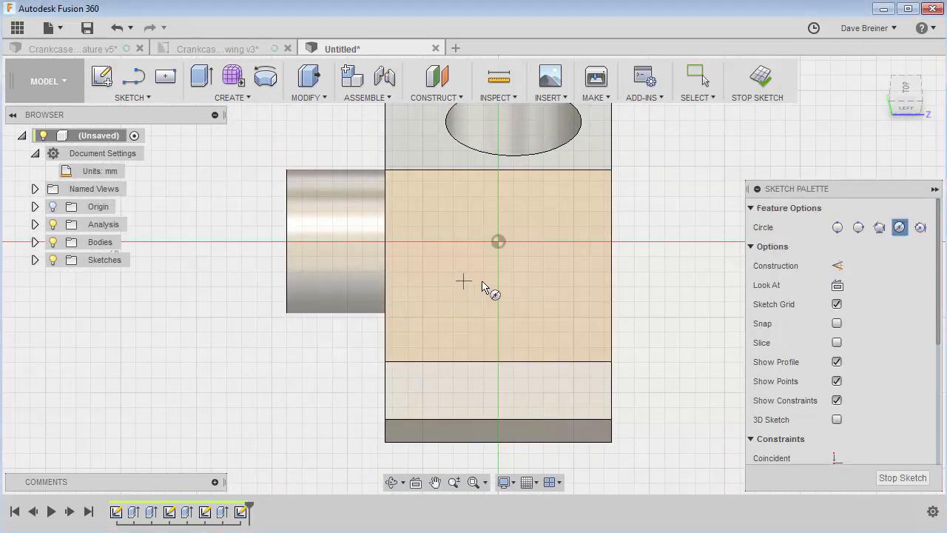
{"action": "left_click", "coordinate": [458, 288]}
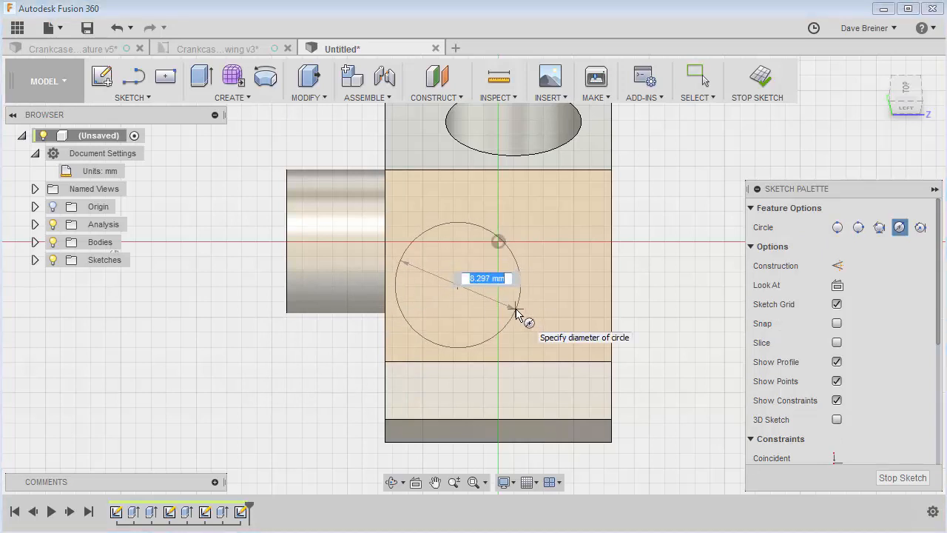
{"action": "type", "text": "9"}
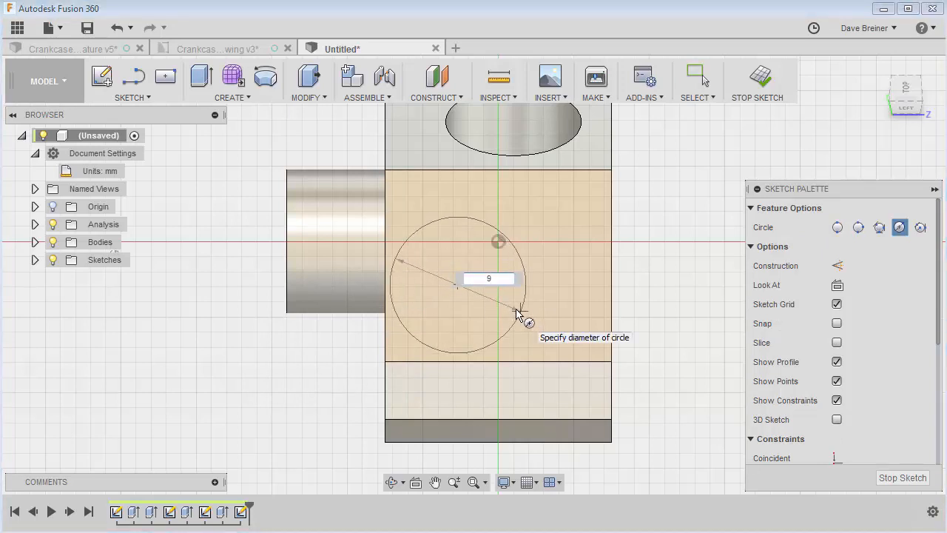
{"action": "key", "text": "Return"}
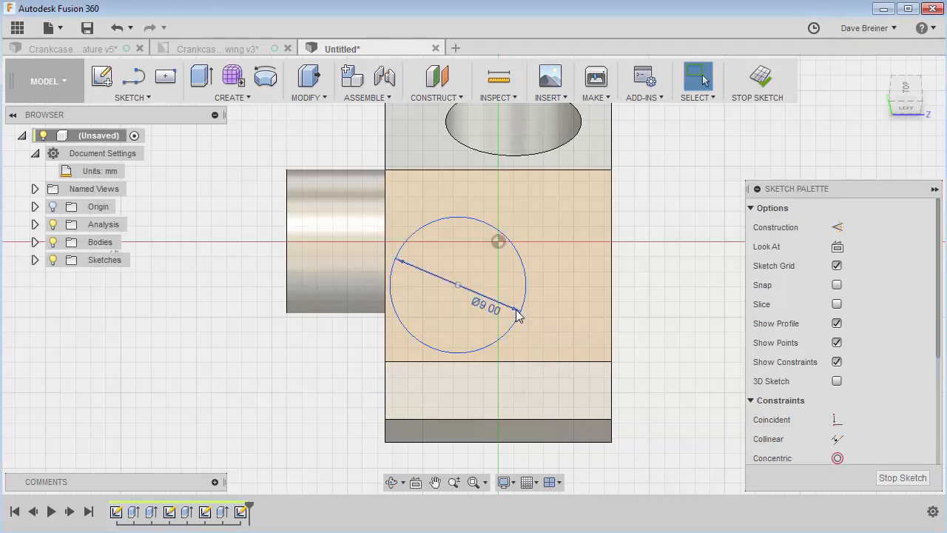
Dimension the circle's center 6.5 mm horizontally from the sloping face's lower corner on the cylindrical boss side
{"action": "key", "text": "s"}
{"action": "left_click", "coordinate": [639, 344]}
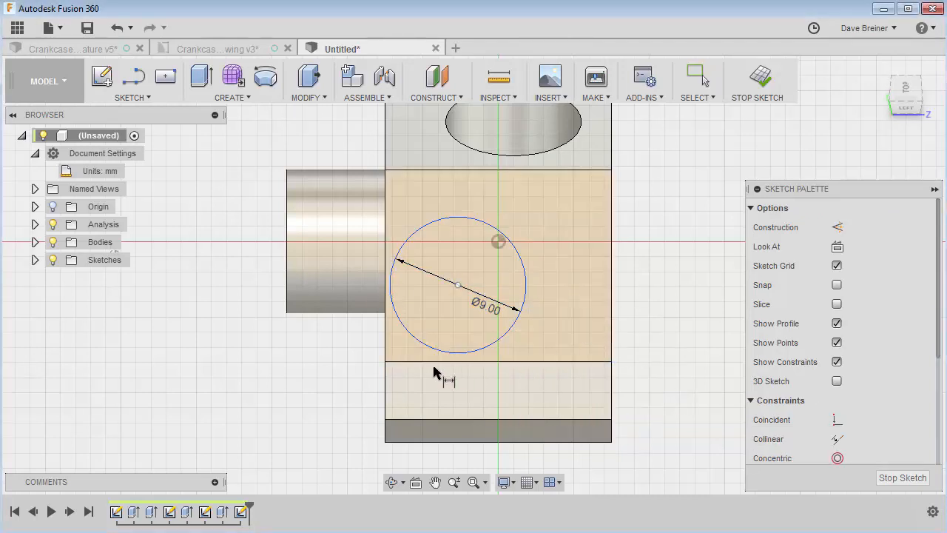
{"action": "left_click", "coordinate": [385, 361]}
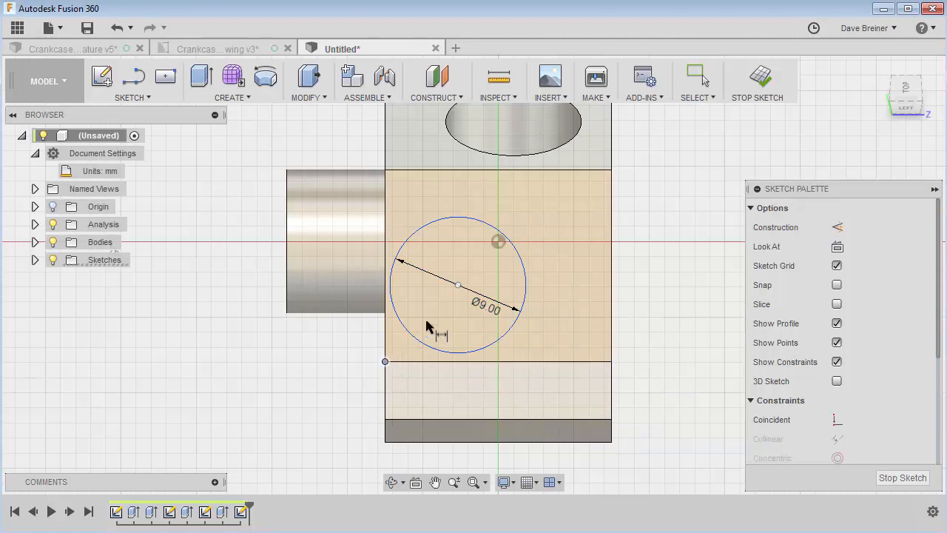
{"action": "left_click", "coordinate": [458, 285]}
{"action": "left_click", "coordinate": [403, 462]}
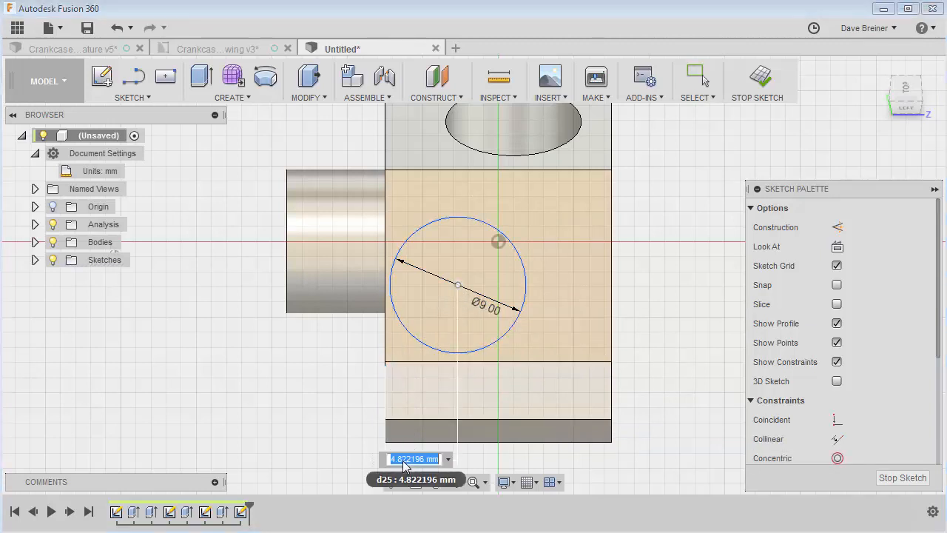
{"action": "type", "text": "6.5"}
{"action": "key", "text": "Return"}
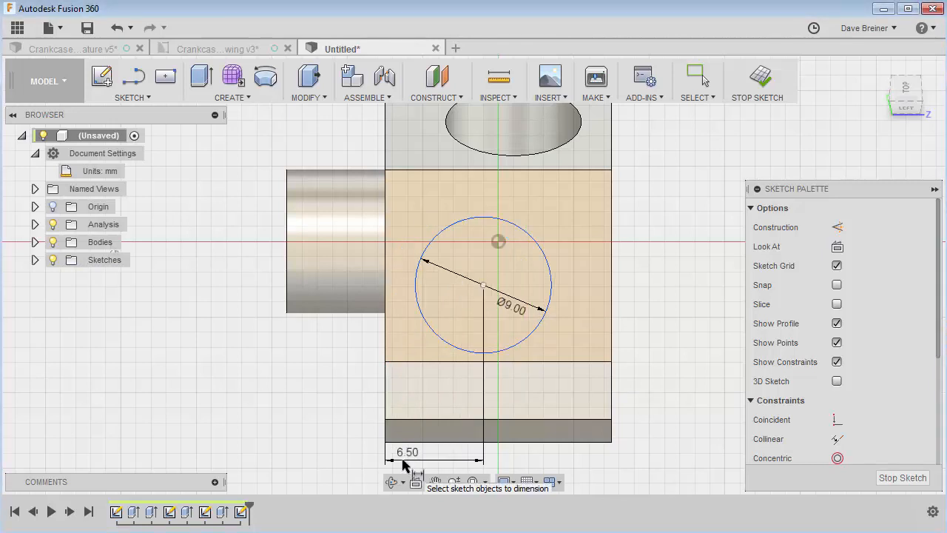
Dimension the circle's center 6.35 mm above the face's lower corner on the boss side and finish the sketch
{"action": "left_click", "coordinate": [384, 362]}
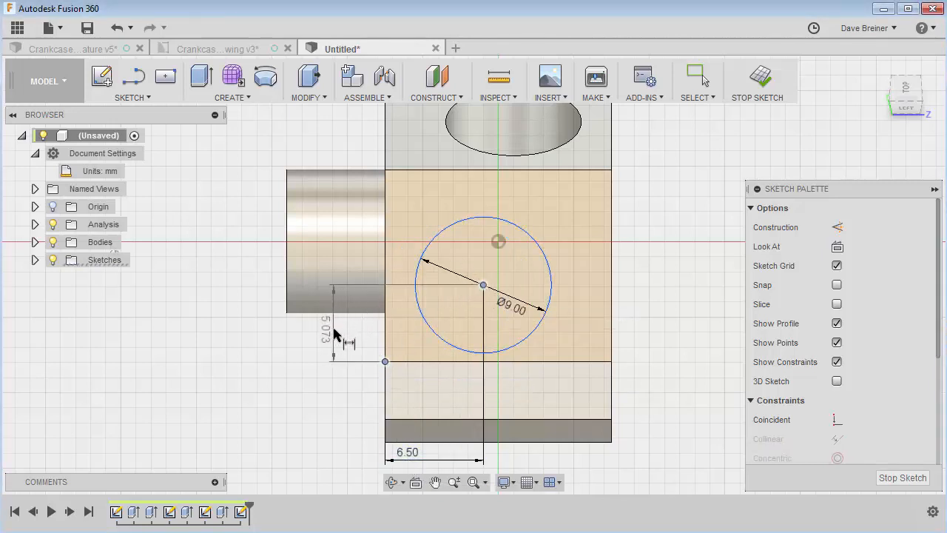
{"action": "left_click", "coordinate": [334, 329]}
{"action": "type", "text": "6.3"}
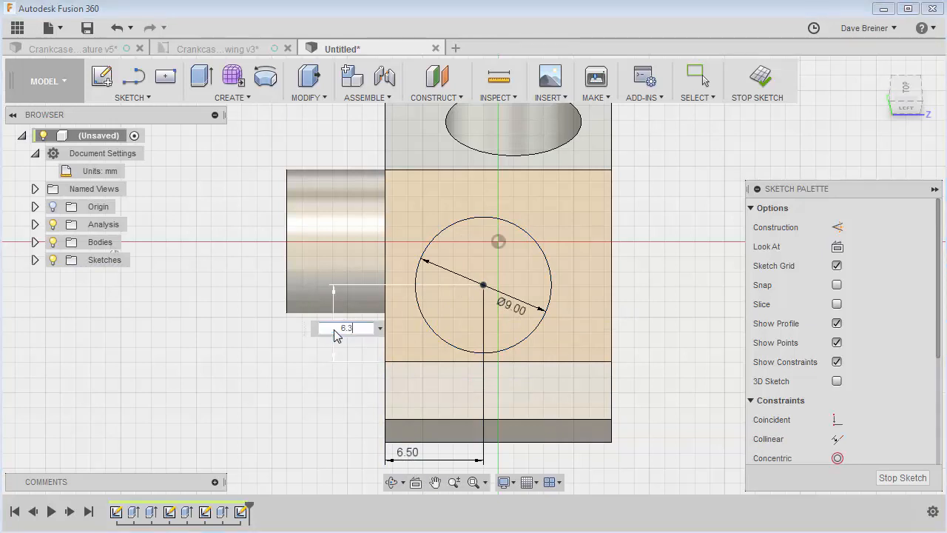
{"action": "type", "text": "5"}
{"action": "key", "text": "Return"}
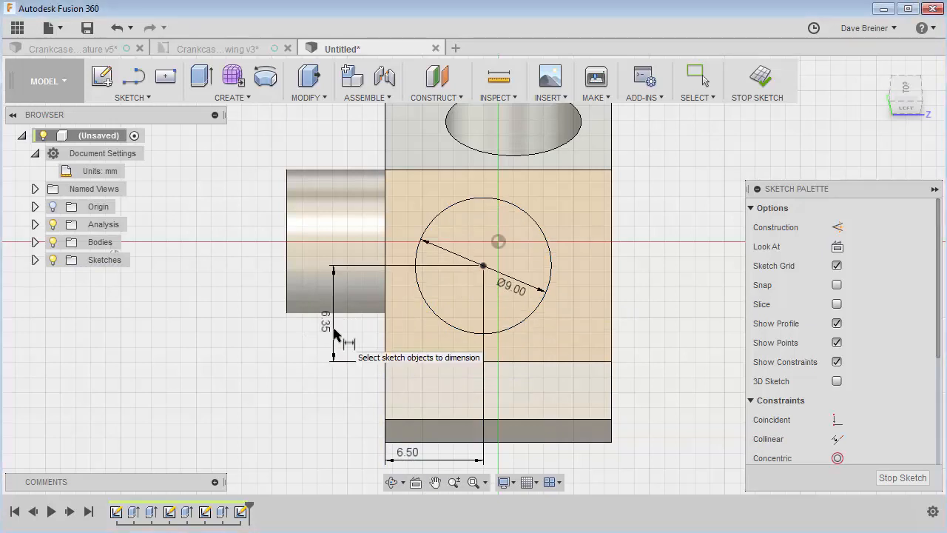
{"action": "left_click", "coordinate": [739, 92]}
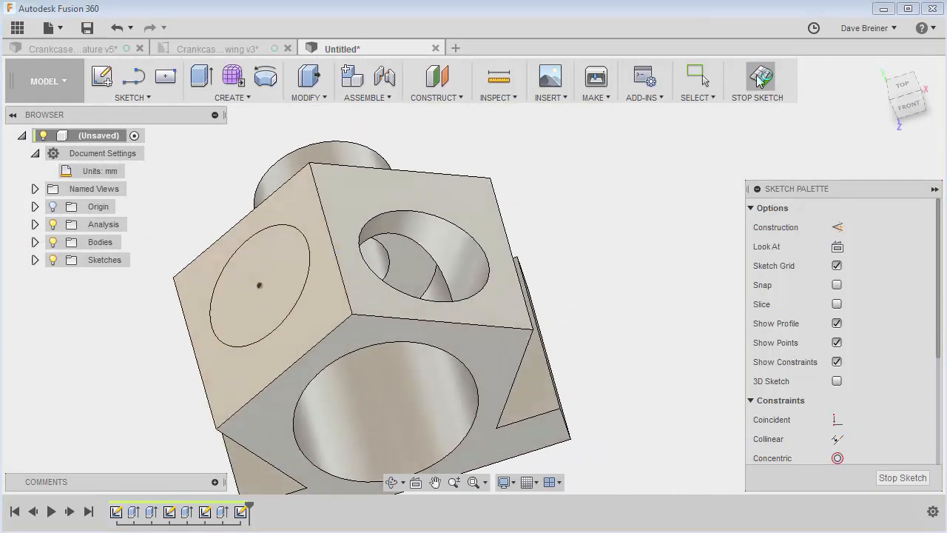
Extrude the 9 mm circle on the left-hand sloping face as a cut with a distance of -7 mm
{"action": "key", "text": "s"}
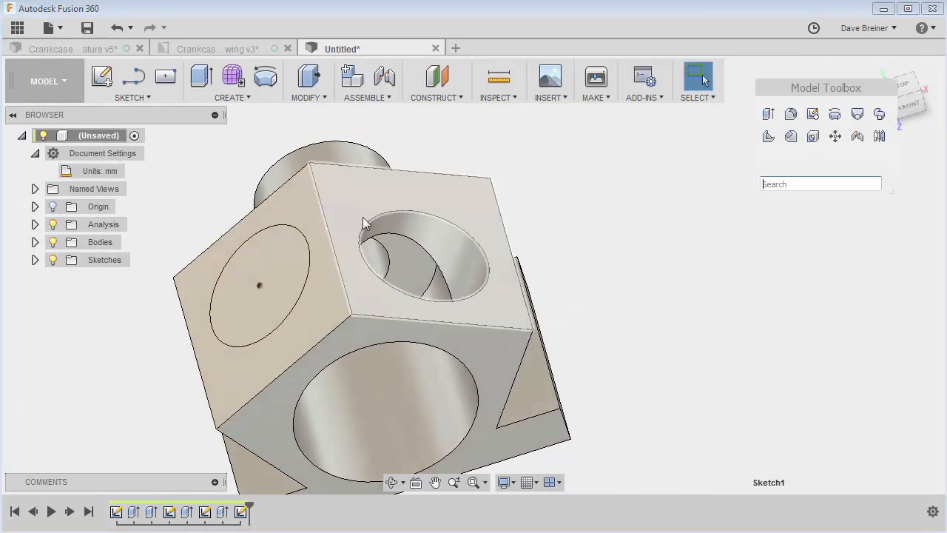
{"action": "left_click", "coordinate": [303, 281]}
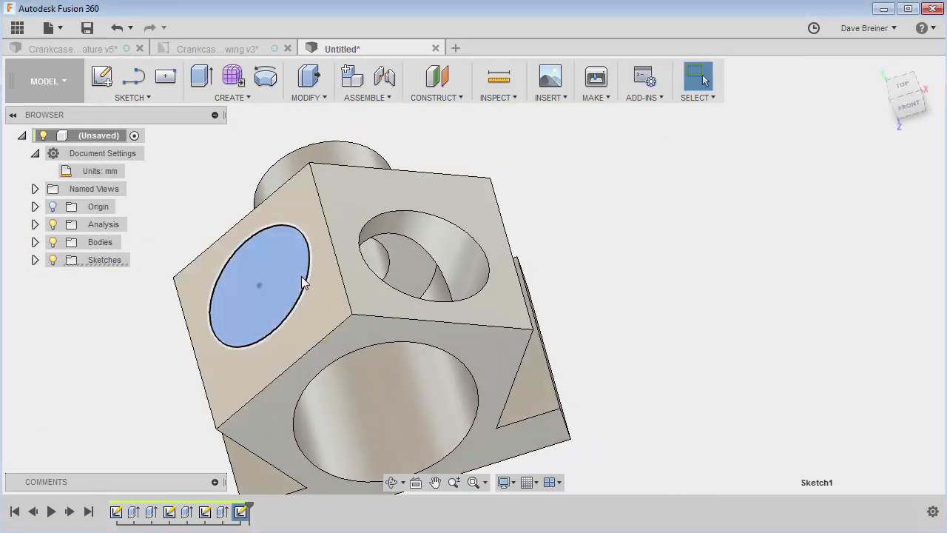
{"action": "left_click", "coordinate": [663, 214]}
{"action": "key", "text": "s"}
{"action": "left_click", "coordinate": [677, 250]}
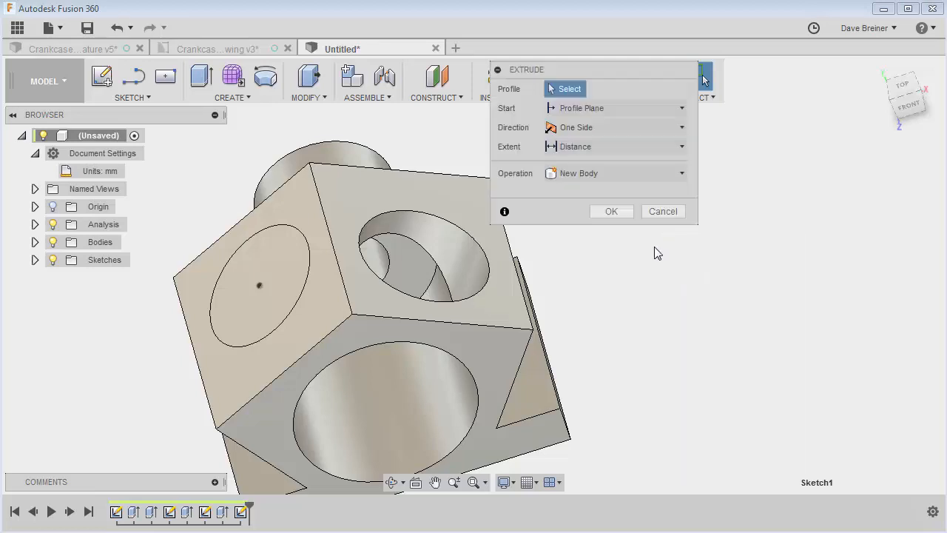
{"action": "left_click", "coordinate": [311, 262]}
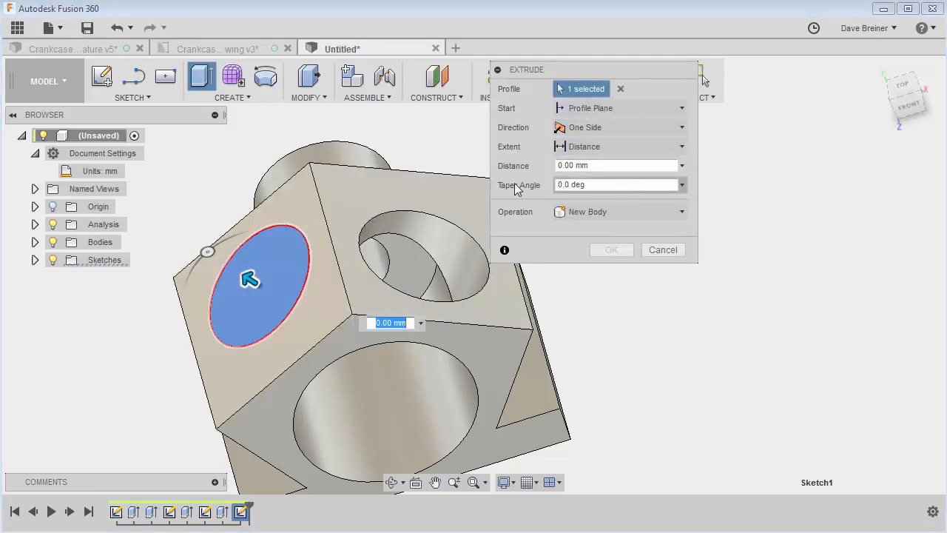
{"action": "left_click_drag", "start_coordinate": [250, 278], "coordinate": [281, 298]}
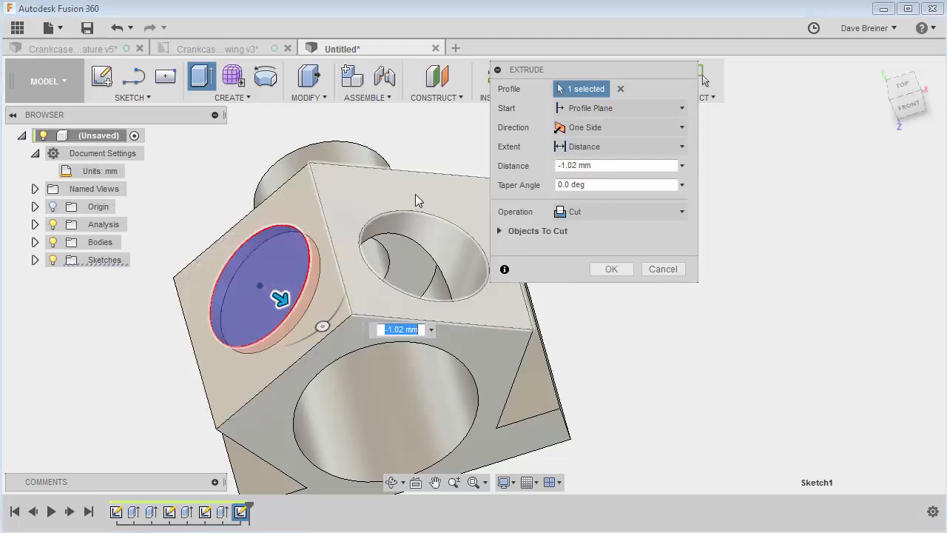
{"action": "left_click", "coordinate": [681, 166]}
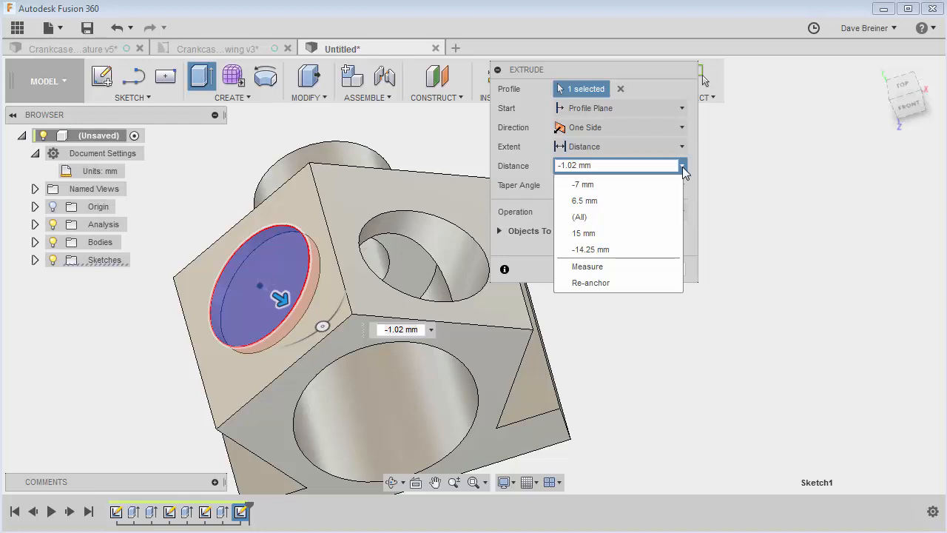
{"action": "left_click", "coordinate": [589, 183]}
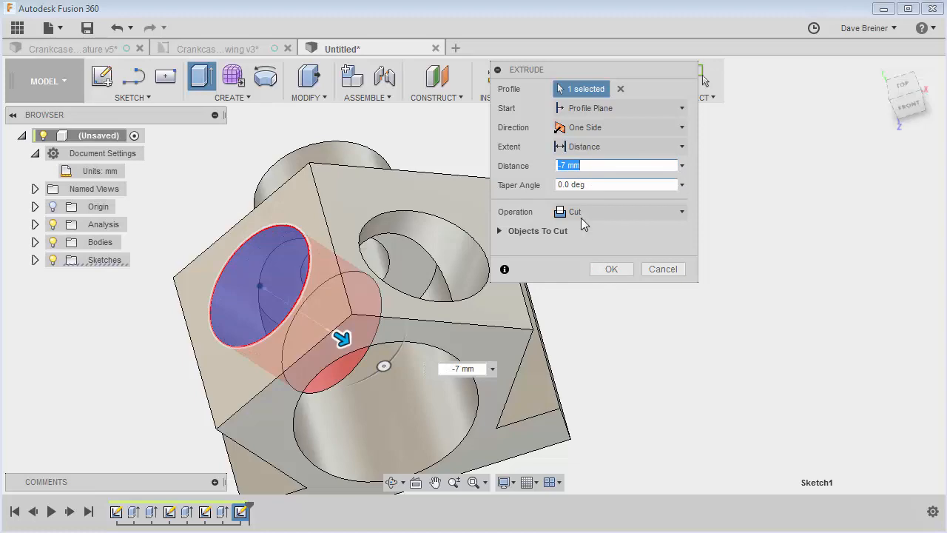
{"action": "left_click", "coordinate": [612, 270]}
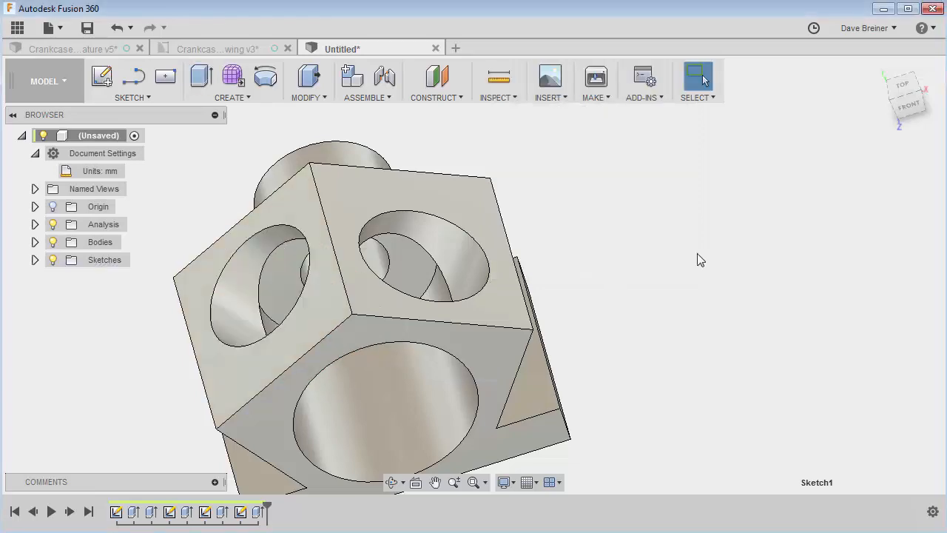
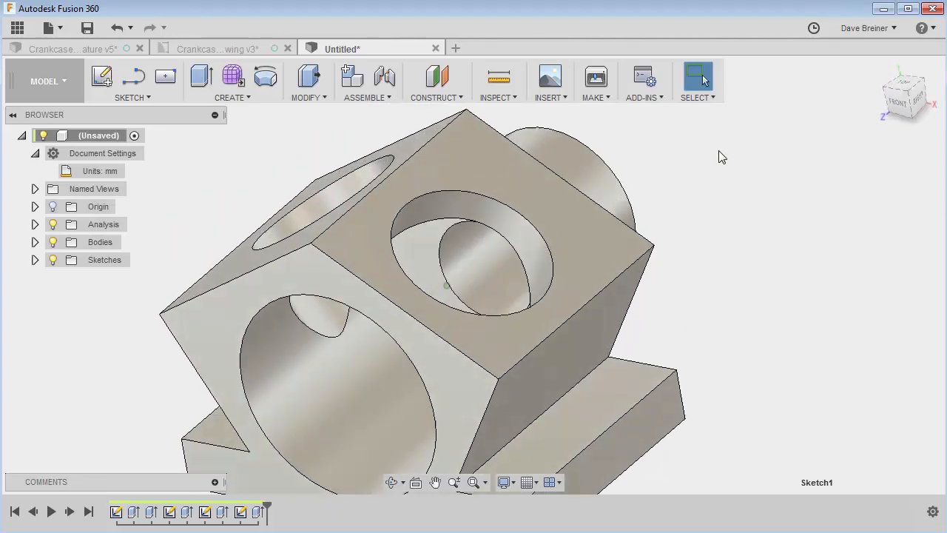
Create a sketch on the right-hand sloping top face of the crankcase
{"action": "left_click", "coordinate": [107, 77]}
{"action": "left_click", "coordinate": [295, 213]}
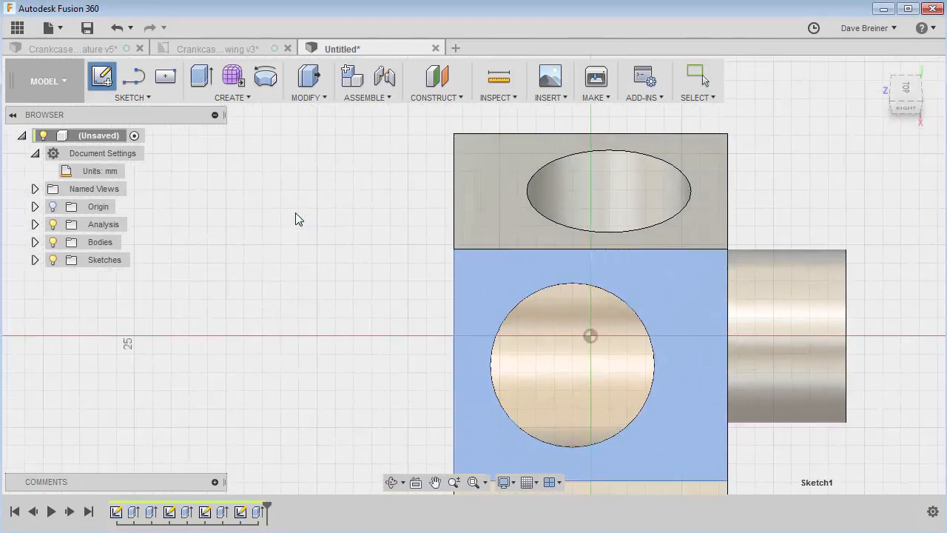
{"action": "mouse_move", "coordinate": [296, 290]}
{"action": "middle_mouse_down"}
{"action": "mouse_move", "coordinate": [212, 226]}
{"action": "mouse_move", "coordinate": [164, 210]}
{"action": "middle_mouse_up"}
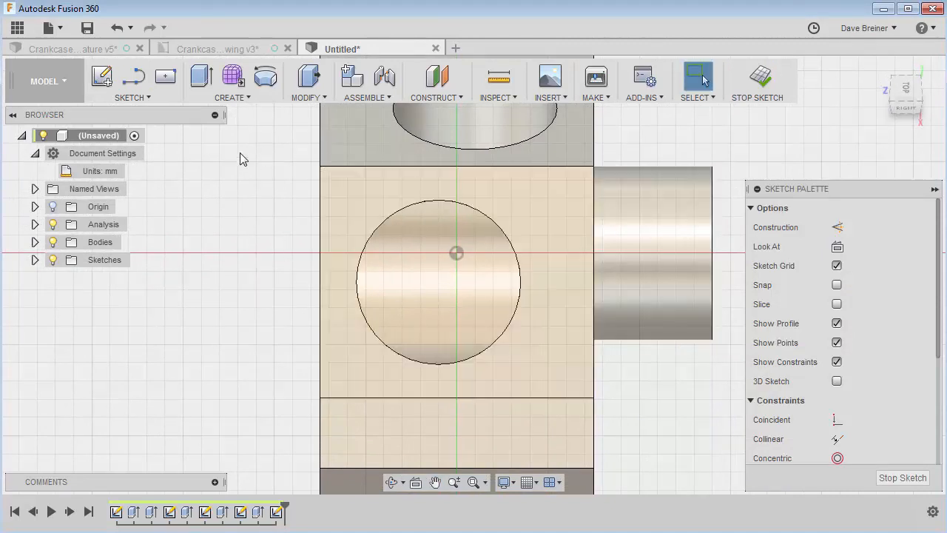
Place four sketch points around the cylinder bore, one near each corner of the sloping face
{"action": "left_click", "coordinate": [145, 97]}
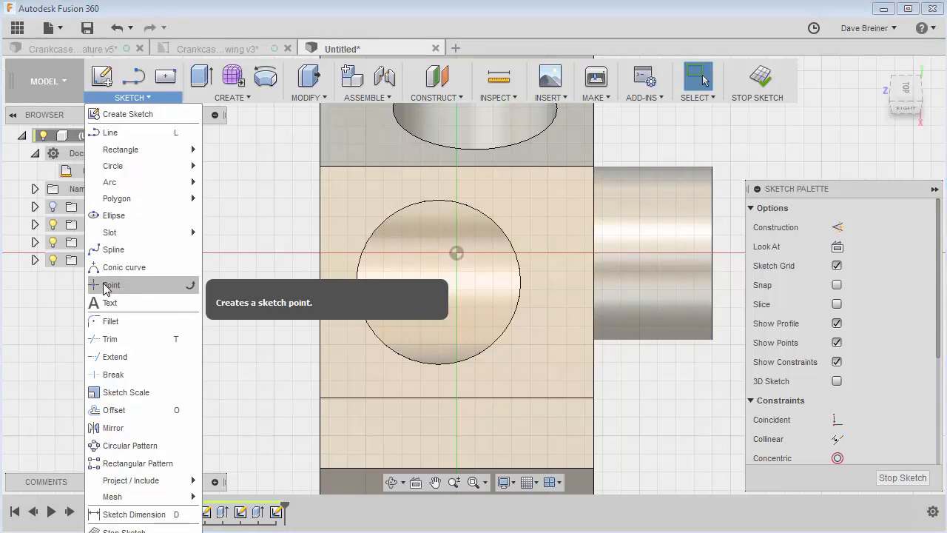
{"action": "left_click", "coordinate": [250, 239]}
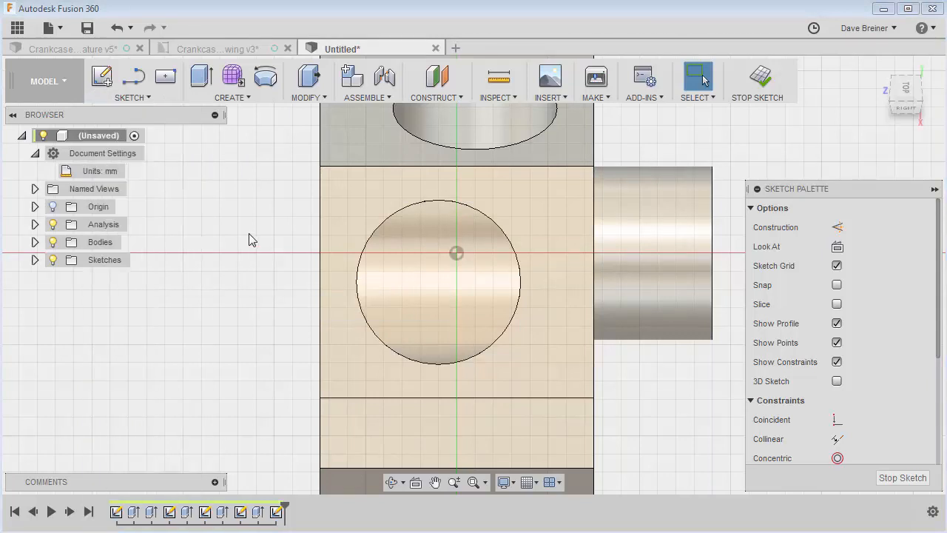
{"action": "key", "text": "s"}
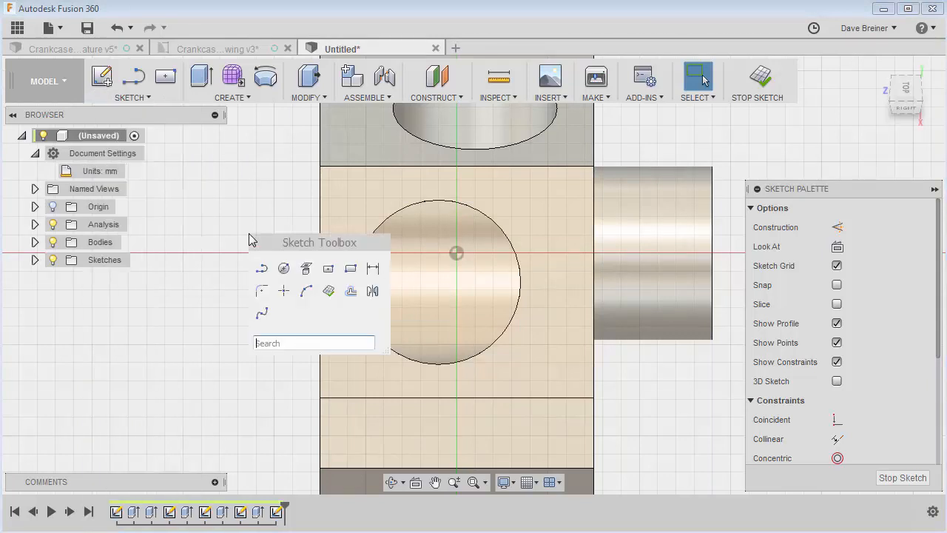
{"action": "left_click", "coordinate": [285, 291]}
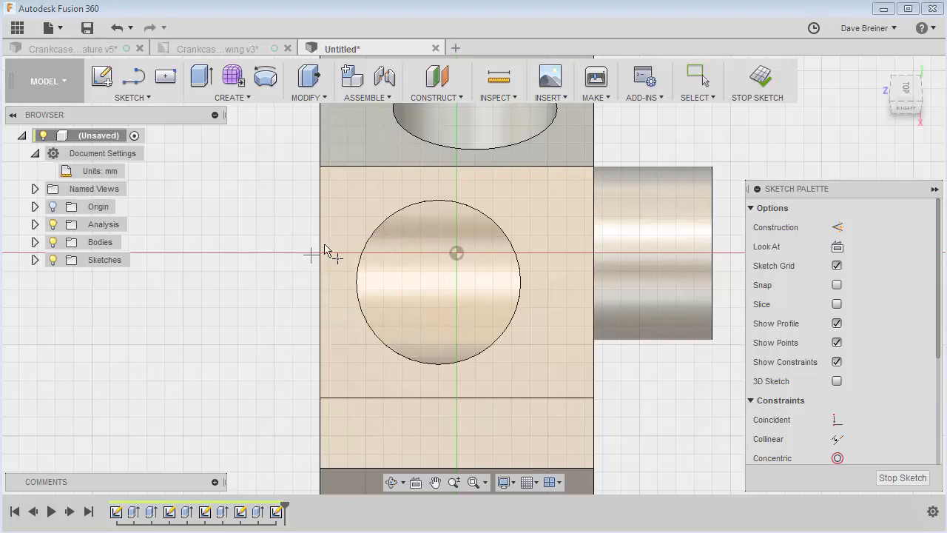
{"action": "left_click", "coordinate": [352, 201]}
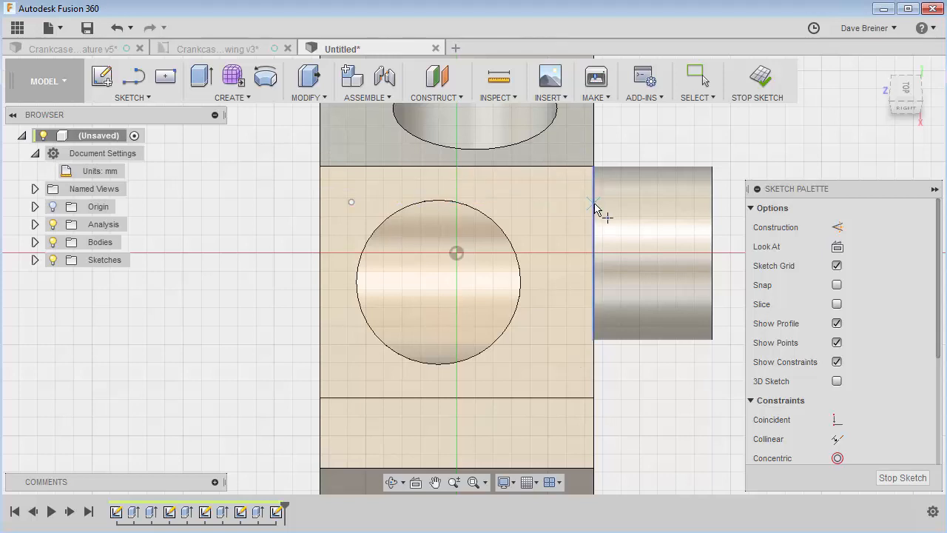
{"action": "left_click", "coordinate": [550, 204]}
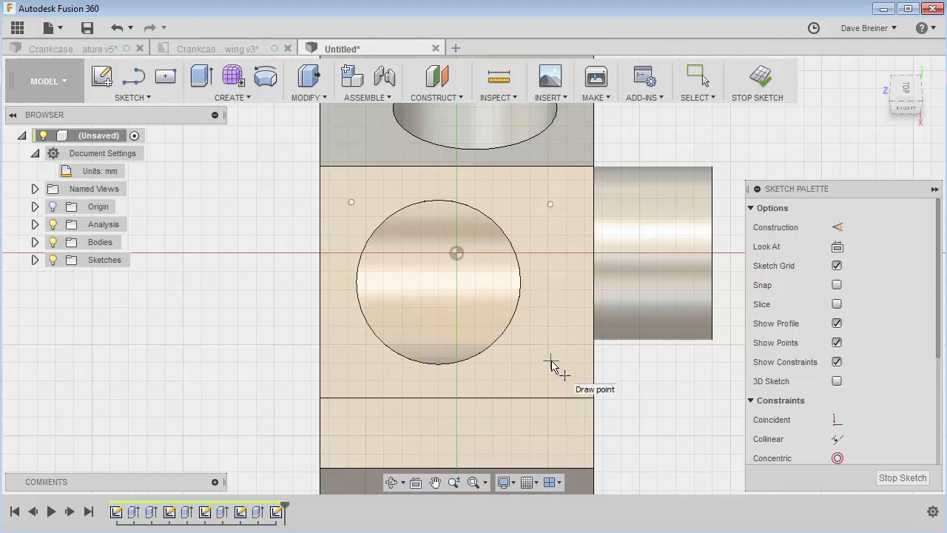
{"action": "left_click", "coordinate": [551, 362]}
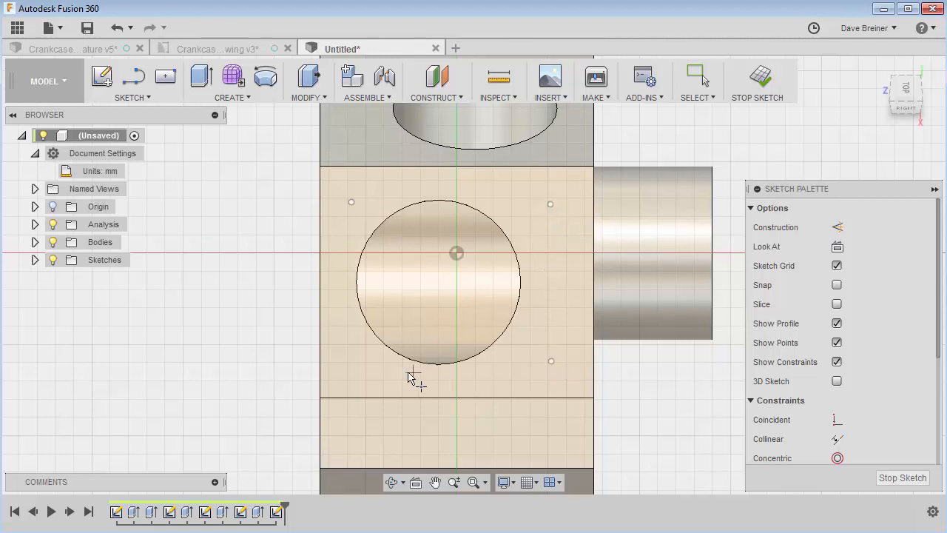
{"action": "left_click", "coordinate": [346, 361]}
{"action": "key", "text": "Escape"}
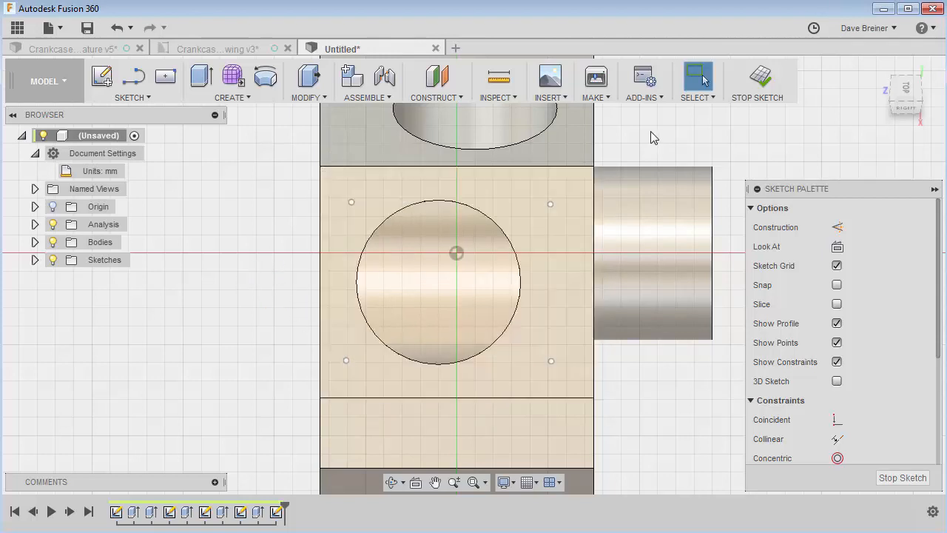
Check the tapped-hole spacing in the crankcase drawing and dimension the two lower sketch points 9 mm apart horizontally
{"action": "middle_click_drag", "start_coordinate": [702, 139], "coordinate": [662, 118]}
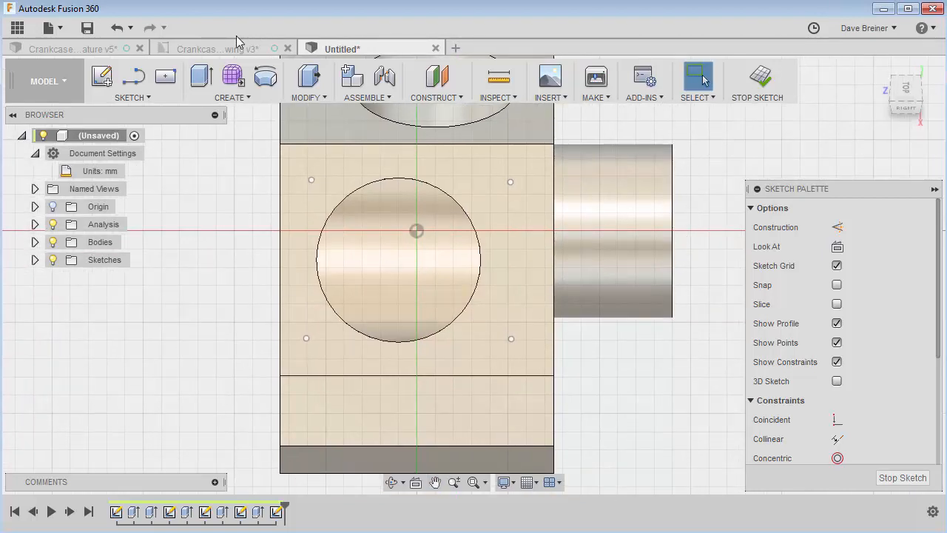
{"action": "left_click", "coordinate": [214, 47]}
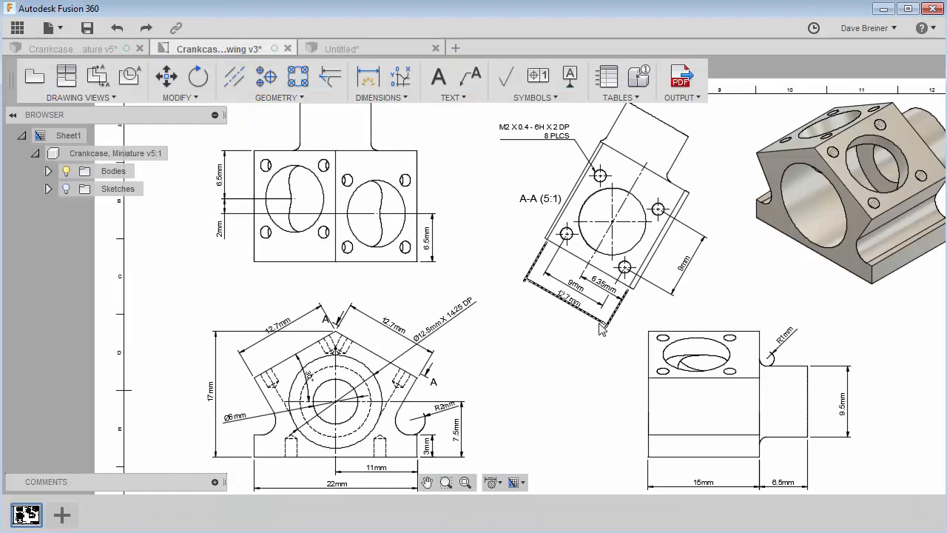
{"action": "scroll", "coordinate": [600, 329], "scroll_direction": "up", "scroll_amount": 1}
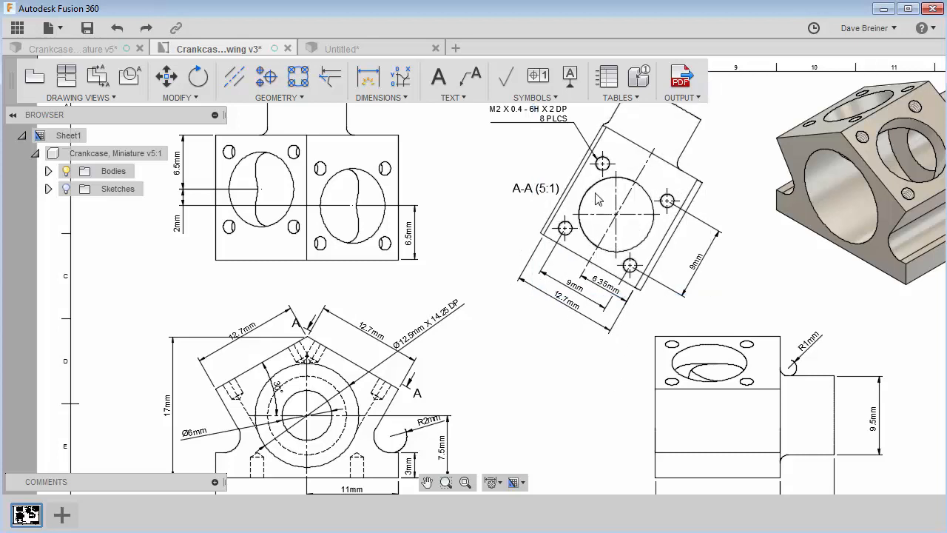
{"action": "left_click", "coordinate": [343, 52]}
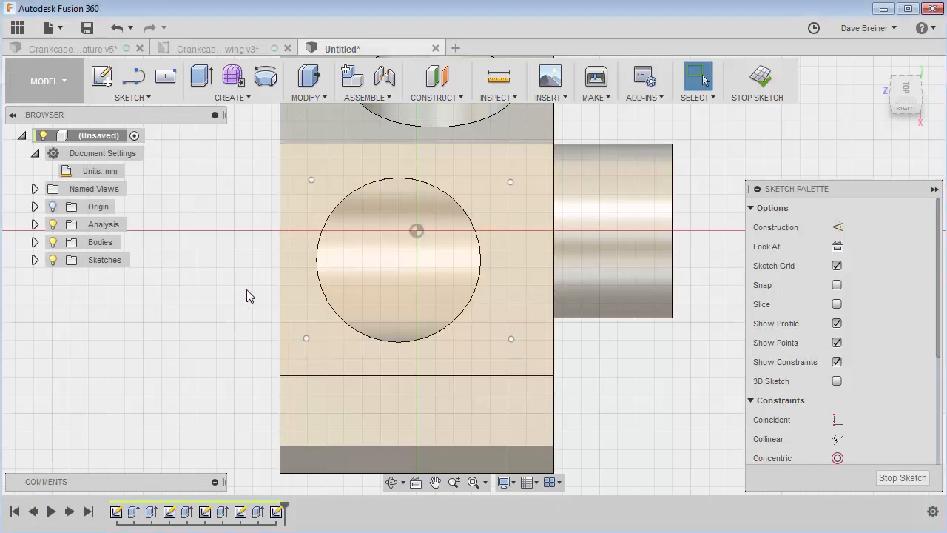
{"action": "key", "text": "s"}
{"action": "left_click", "coordinate": [369, 326]}
{"action": "left_click", "coordinate": [306, 339]}
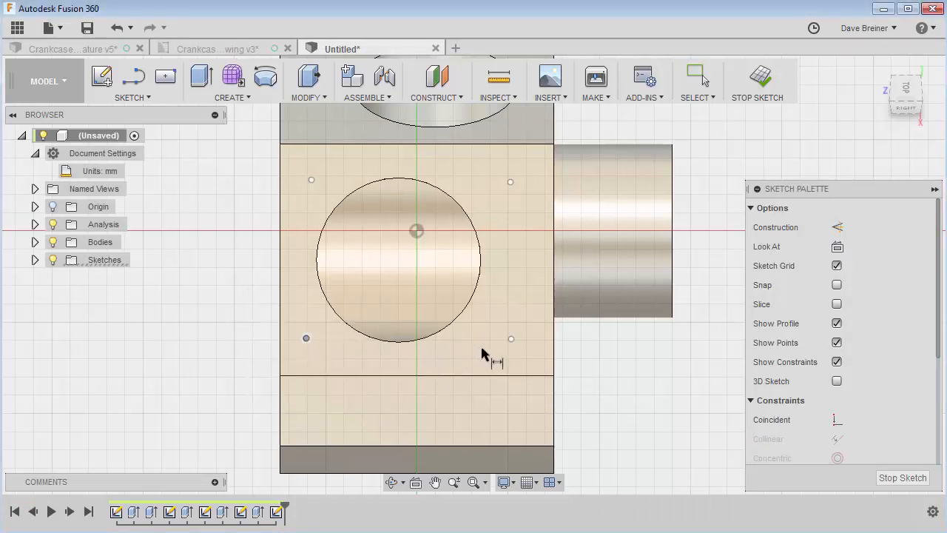
{"action": "left_click", "coordinate": [511, 339]}
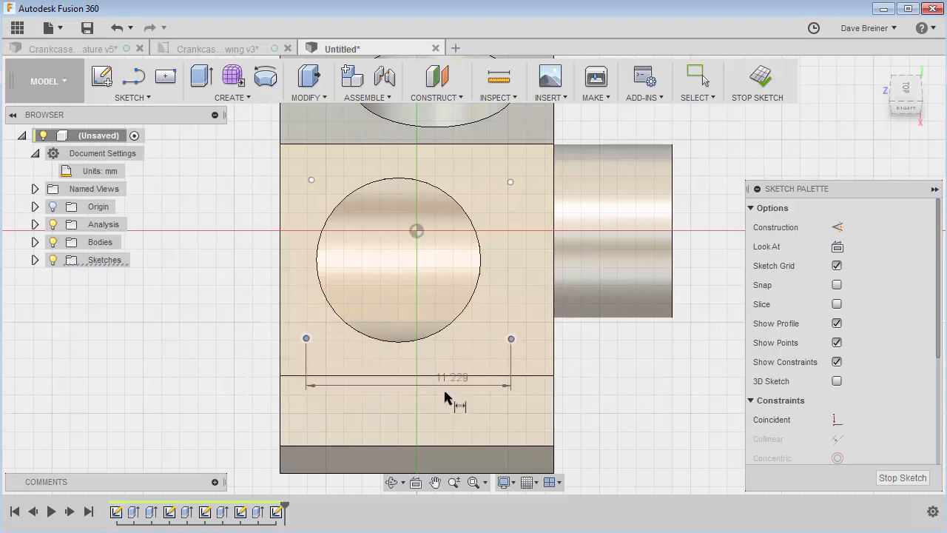
{"action": "left_click", "coordinate": [425, 418]}
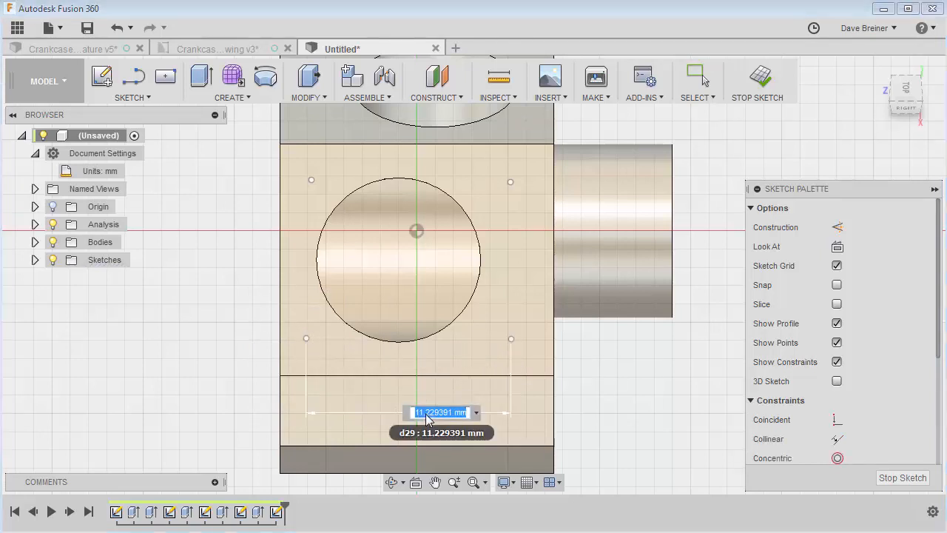
{"action": "type", "text": "9"}
{"action": "key", "text": "Return"}
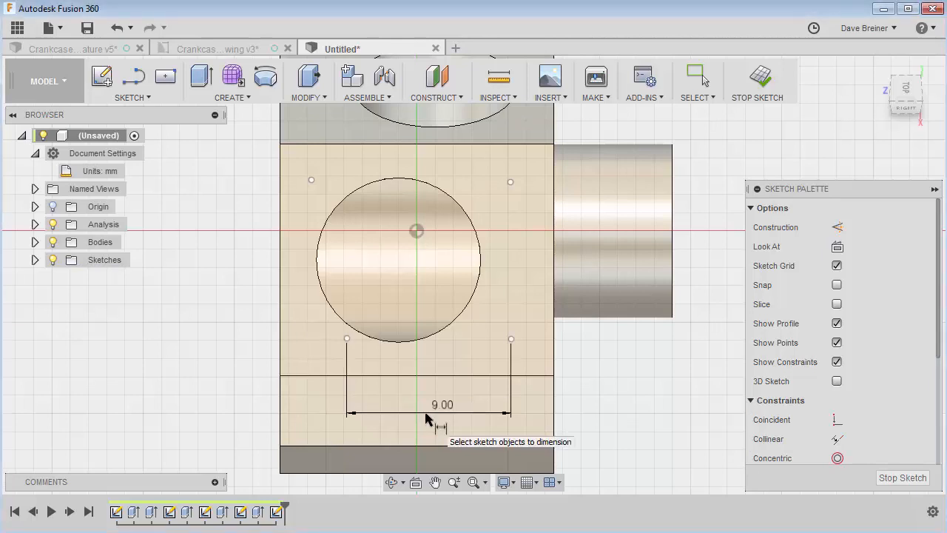
Dimension the lower-right sketch point horizontally from the bore's centre as half of the 9 mm spacing, using d29/2
{"action": "left_click", "coordinate": [510, 339]}
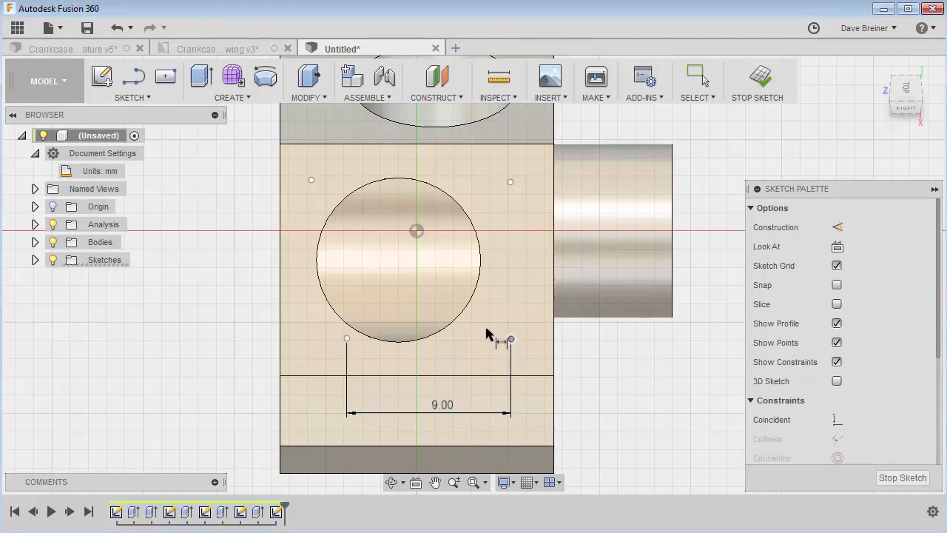
{"action": "left_click", "coordinate": [443, 334]}
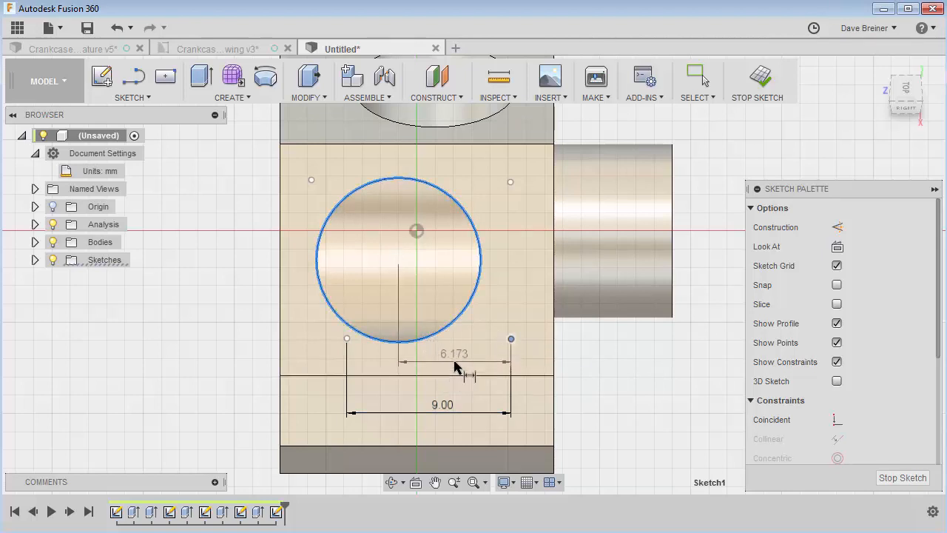
{"action": "left_click", "coordinate": [456, 368]}
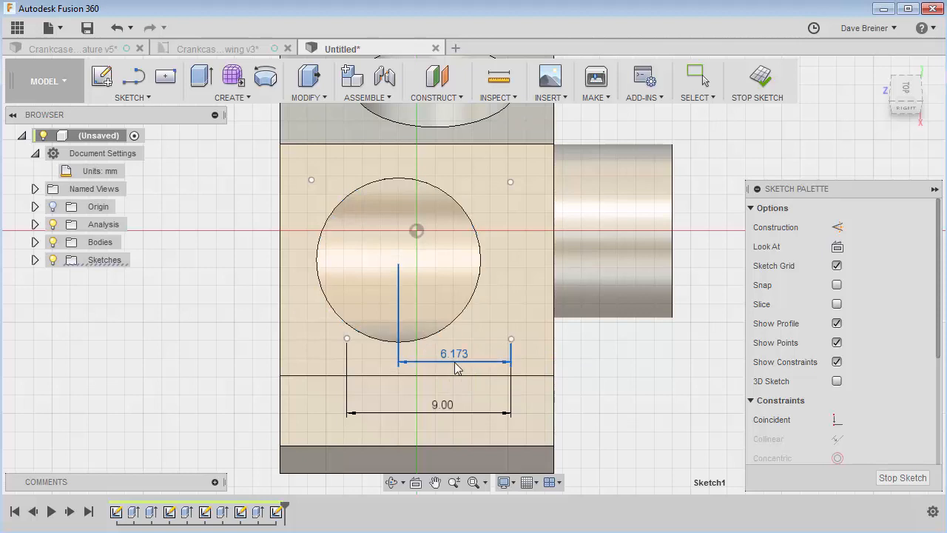
{"action": "left_click", "coordinate": [443, 405]}
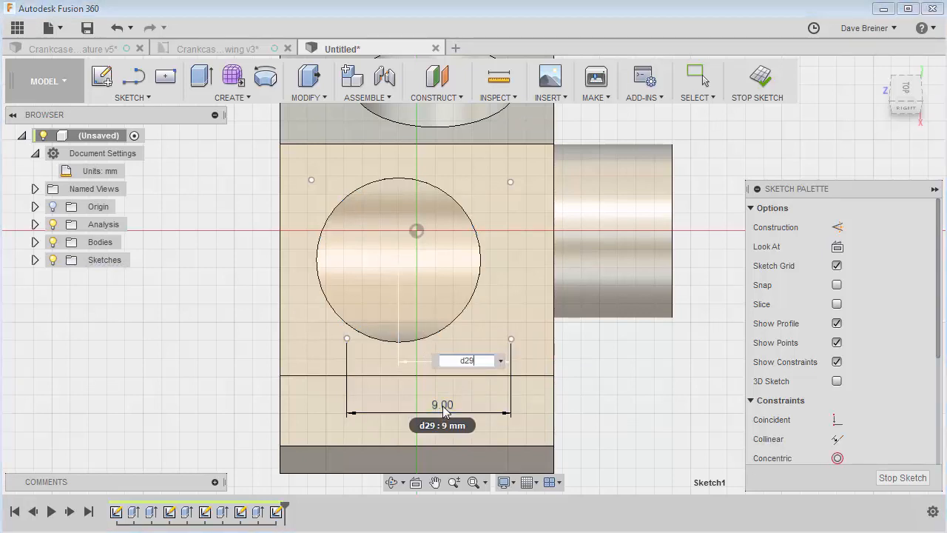
{"action": "key", "text": "Return"}
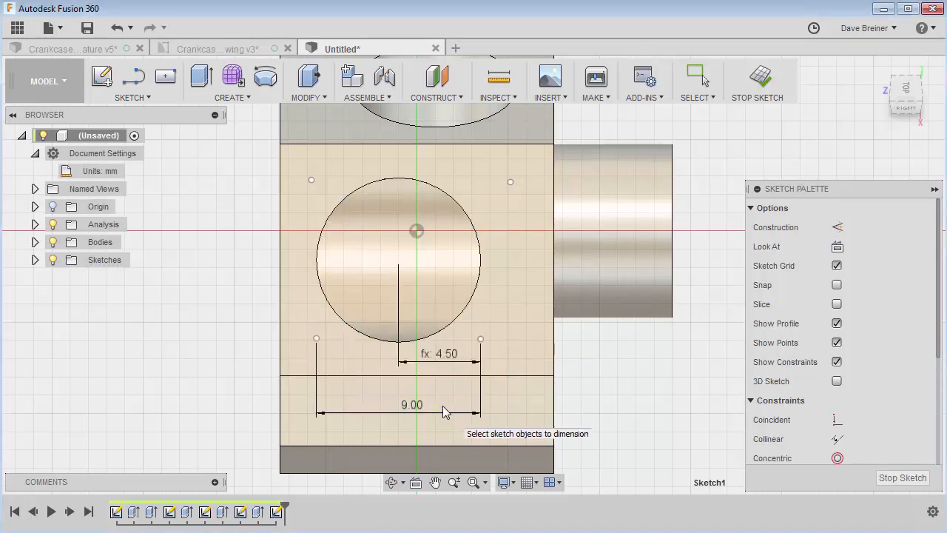
Dimension the two right-hand sketch points 9 mm apart vertically
{"action": "left_click", "coordinate": [480, 339]}
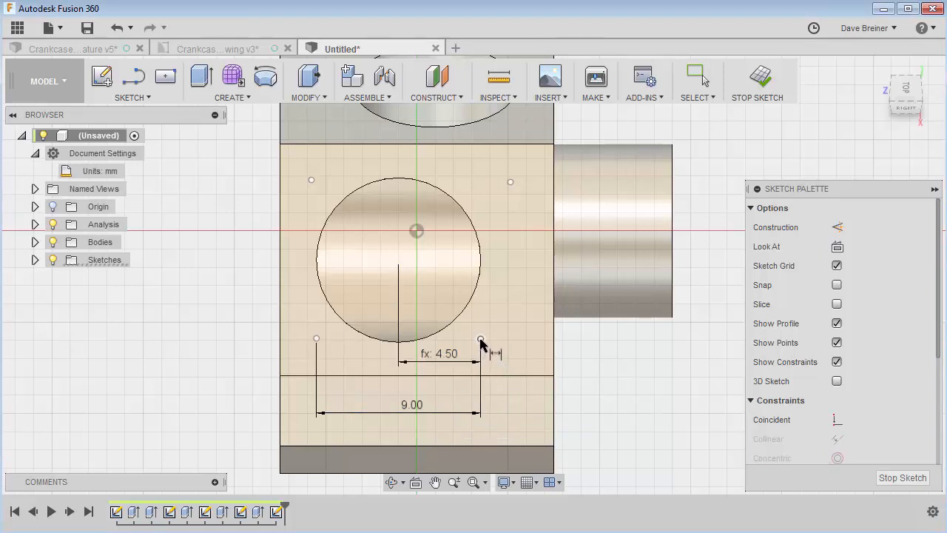
{"action": "left_click", "coordinate": [511, 183]}
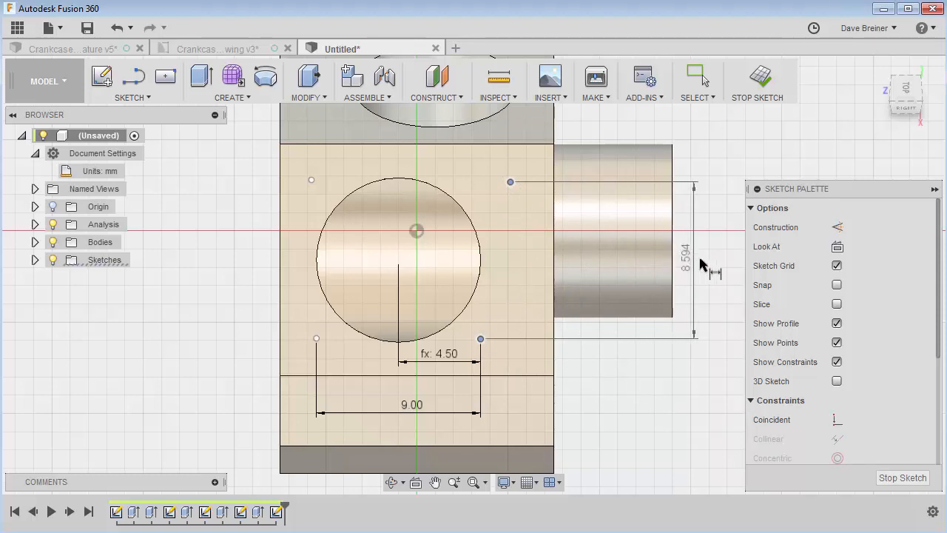
{"action": "left_click", "coordinate": [700, 264]}
{"action": "type", "text": "9"}
{"action": "key", "text": "Return"}
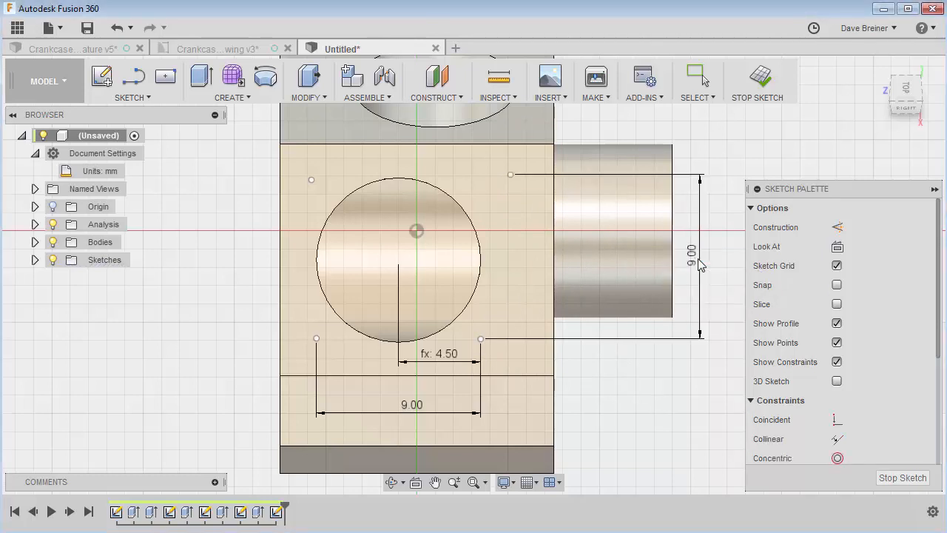
Dimension the lower-right sketch point vertically from the bore's centre with the formula d31/2
{"action": "left_click", "coordinate": [481, 338]}
{"action": "left_click", "coordinate": [474, 302]}
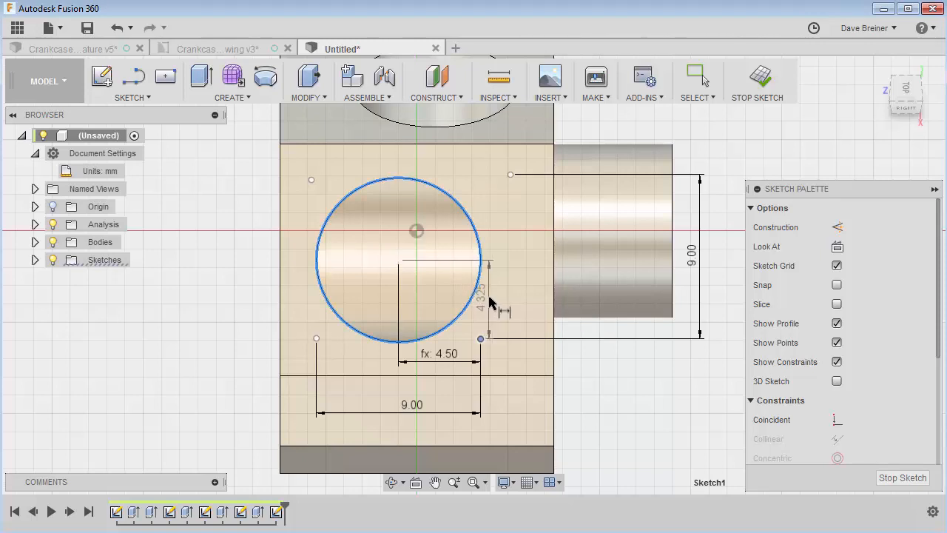
{"action": "left_click", "coordinate": [684, 305]}
{"action": "type", "text": "d31"}
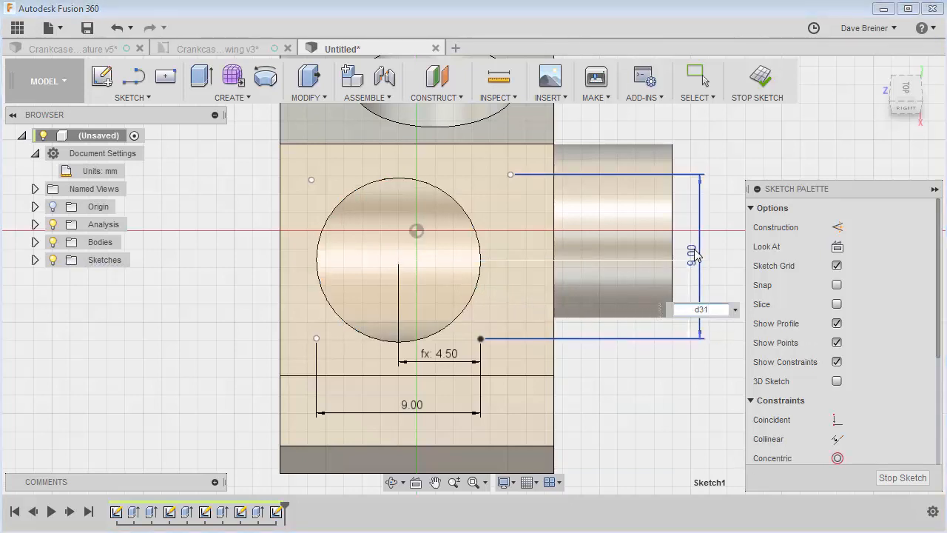
{"action": "type", "text": "/2"}
{"action": "key", "text": "Return"}
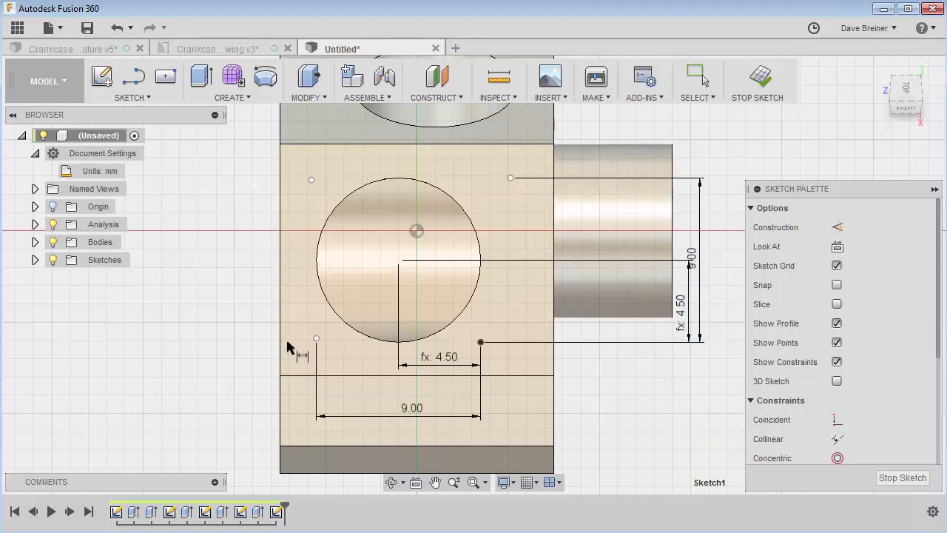
{"action": "key", "text": "Escape"}
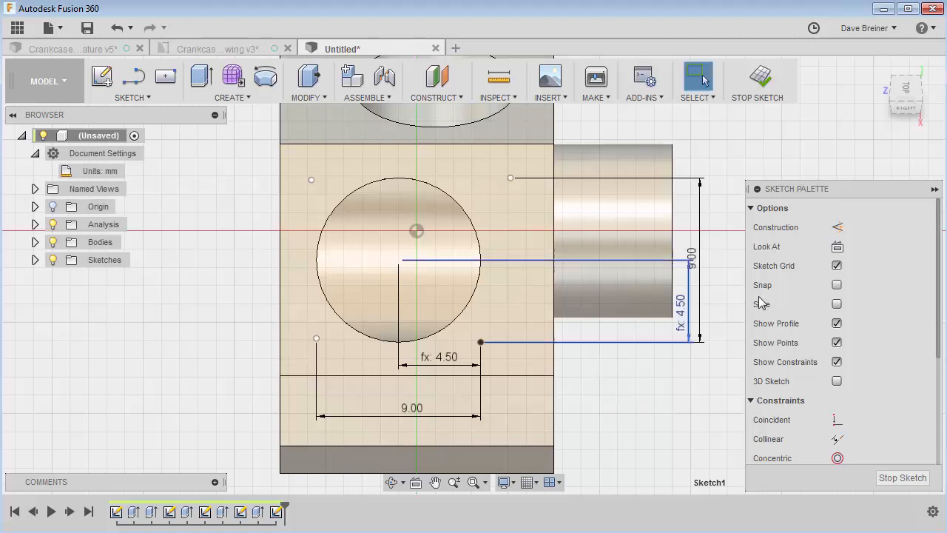
Align the four sketch points into a square around the bore with Horizontal/Vertical constraints and finish the sketch
{"action": "left_click_drag", "start_coordinate": [934, 281], "coordinate": [938, 411]}
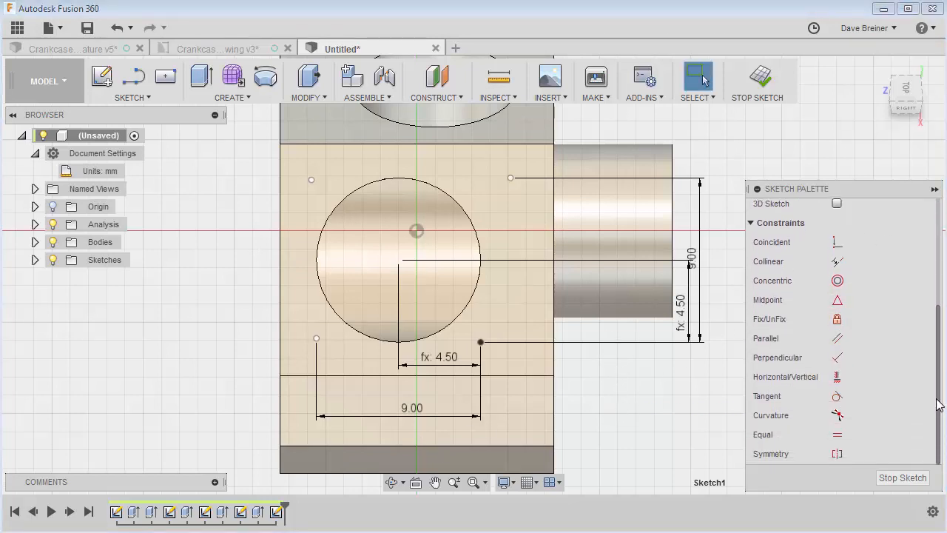
{"action": "left_click", "coordinate": [838, 378]}
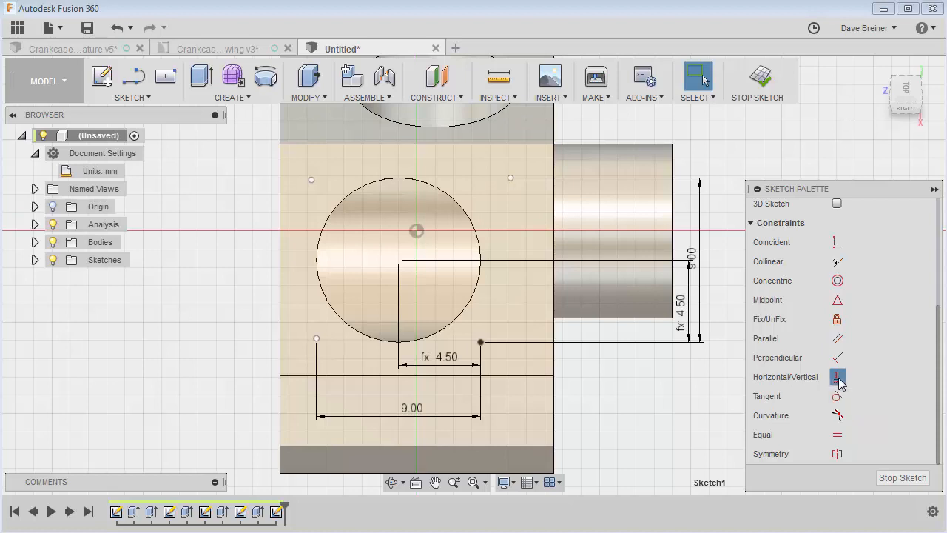
{"action": "left_click", "coordinate": [480, 341]}
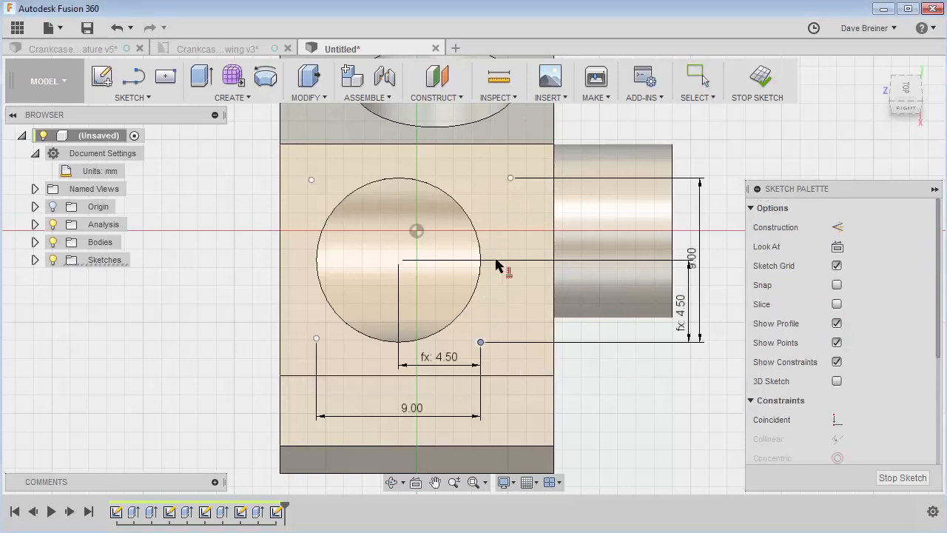
{"action": "left_click", "coordinate": [510, 178]}
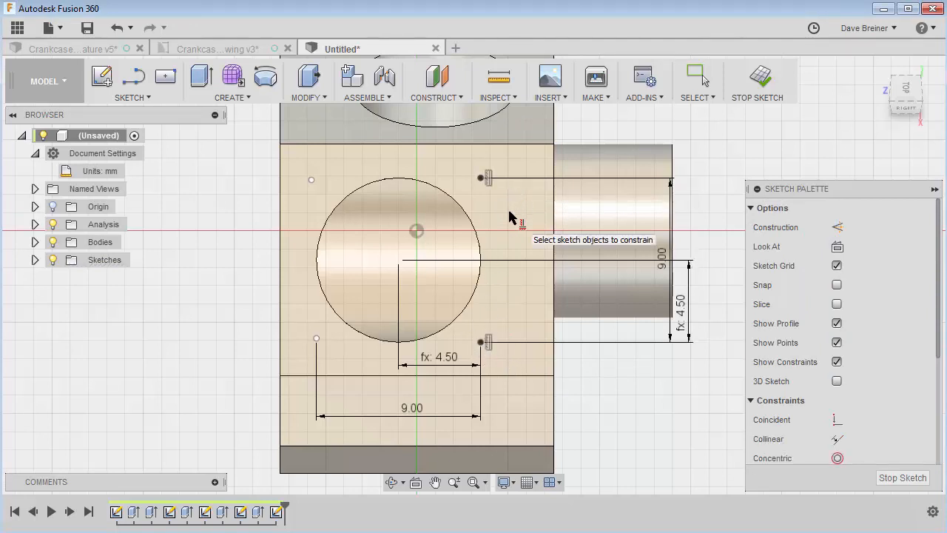
{"action": "left_click", "coordinate": [481, 179]}
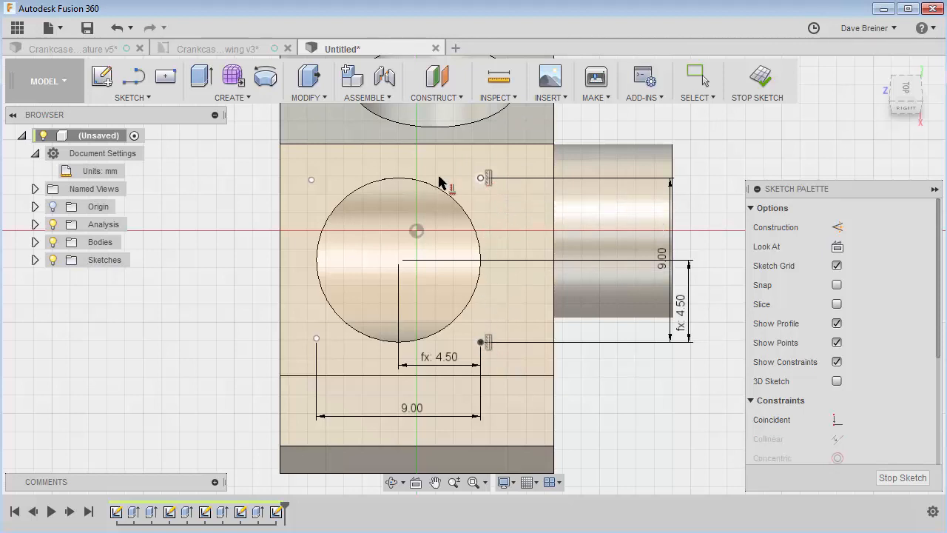
{"action": "left_click", "coordinate": [311, 179]}
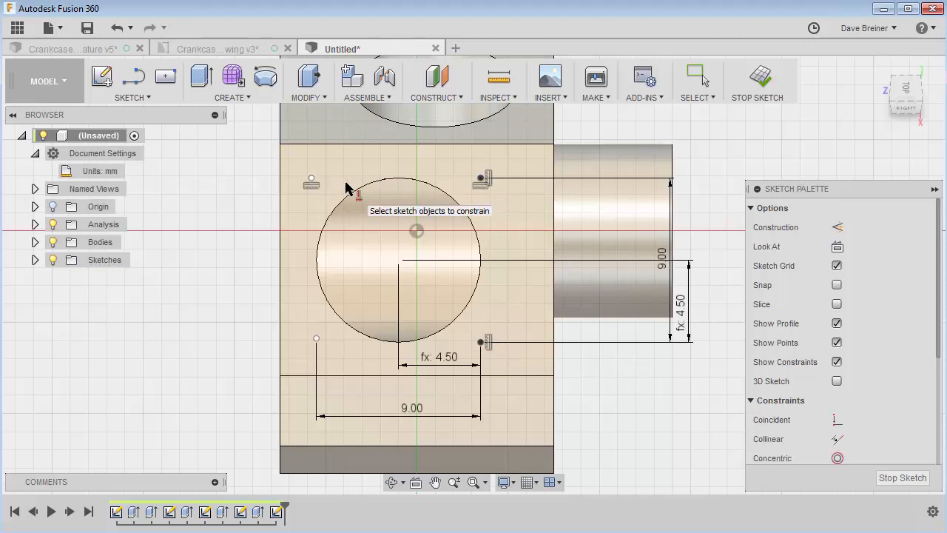
{"action": "left_click", "coordinate": [317, 340]}
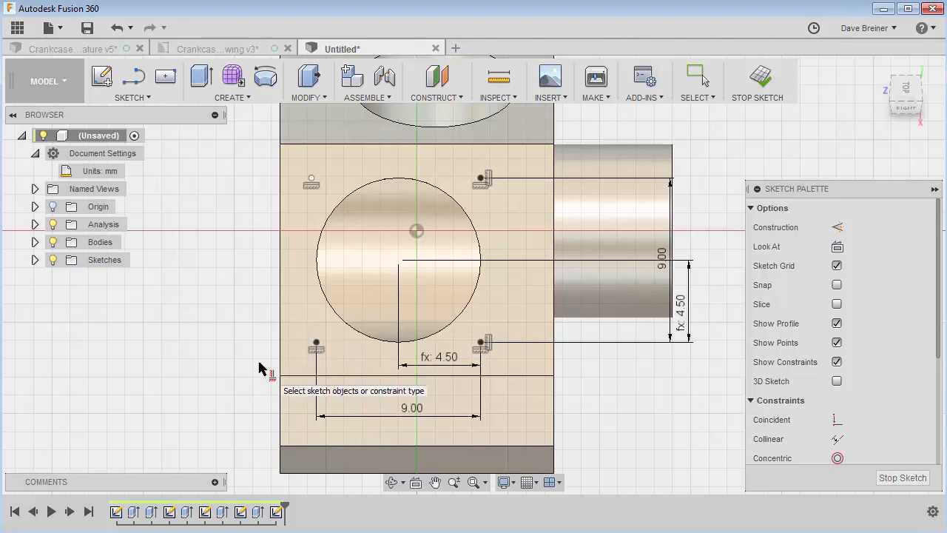
{"action": "left_click", "coordinate": [316, 344]}
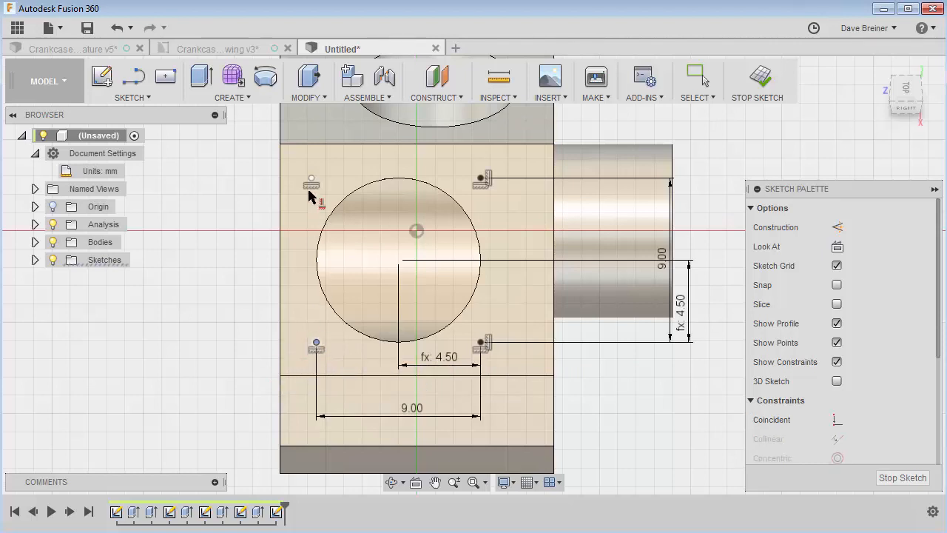
{"action": "left_click", "coordinate": [312, 181]}
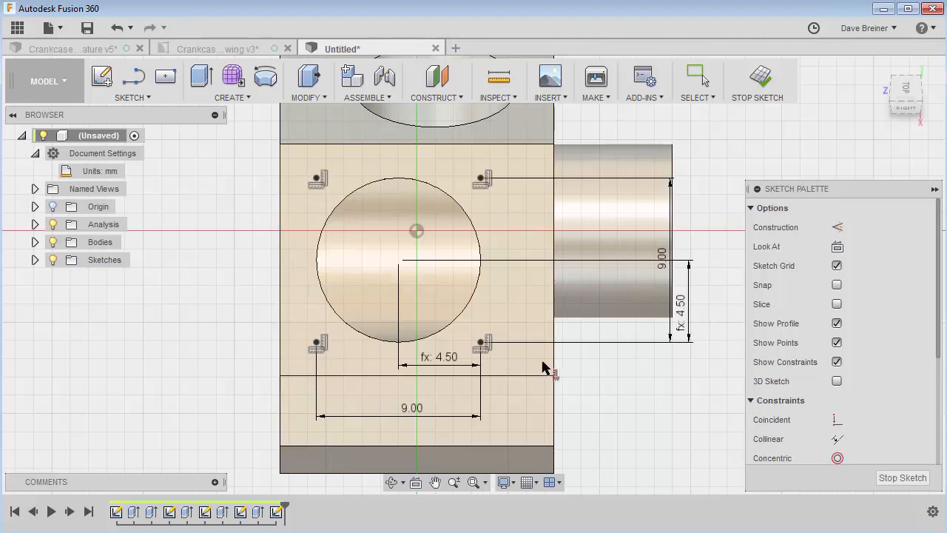
{"action": "left_click", "coordinate": [744, 91]}
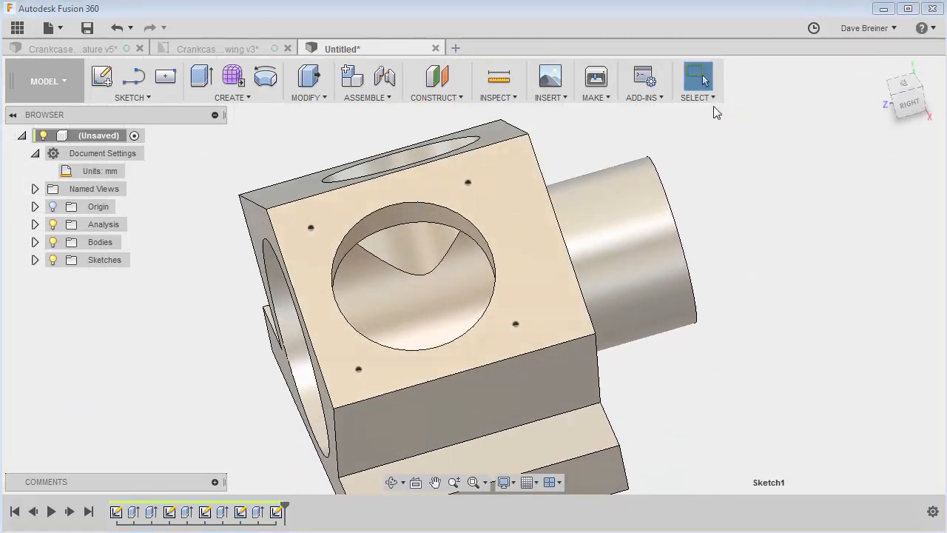
Start a simple Hole feature placed on the four sketch points around the right-hand cylinder bore
{"action": "left_click", "coordinate": [233, 93]}
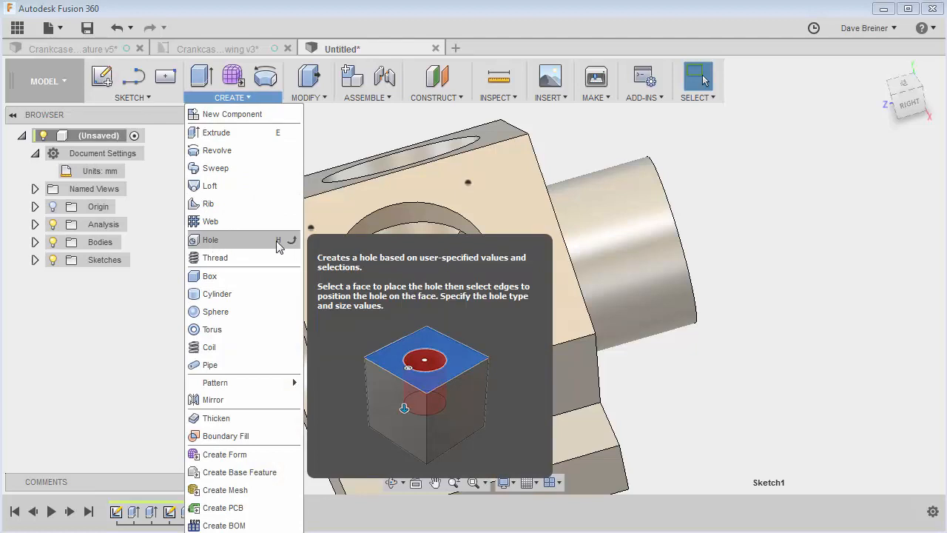
{"action": "left_click", "coordinate": [208, 241]}
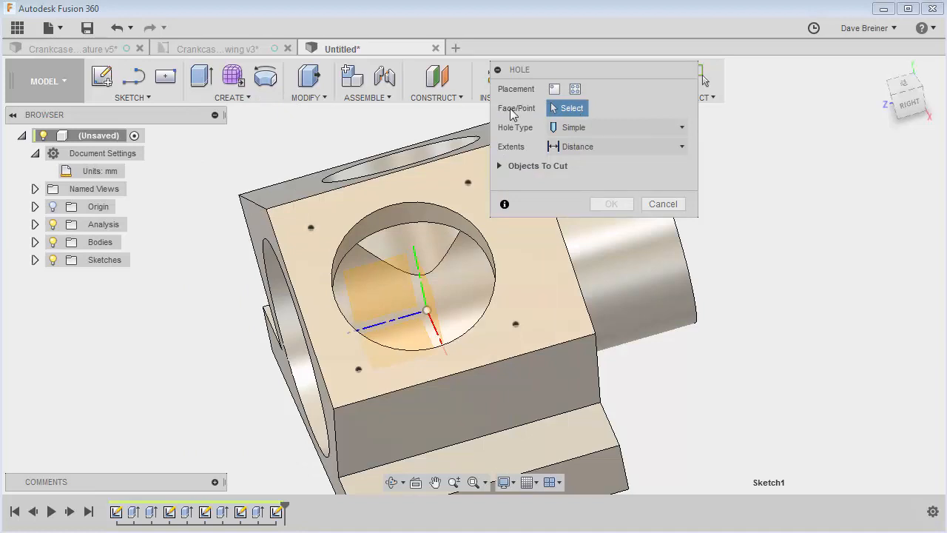
{"action": "left_click", "coordinate": [313, 226]}
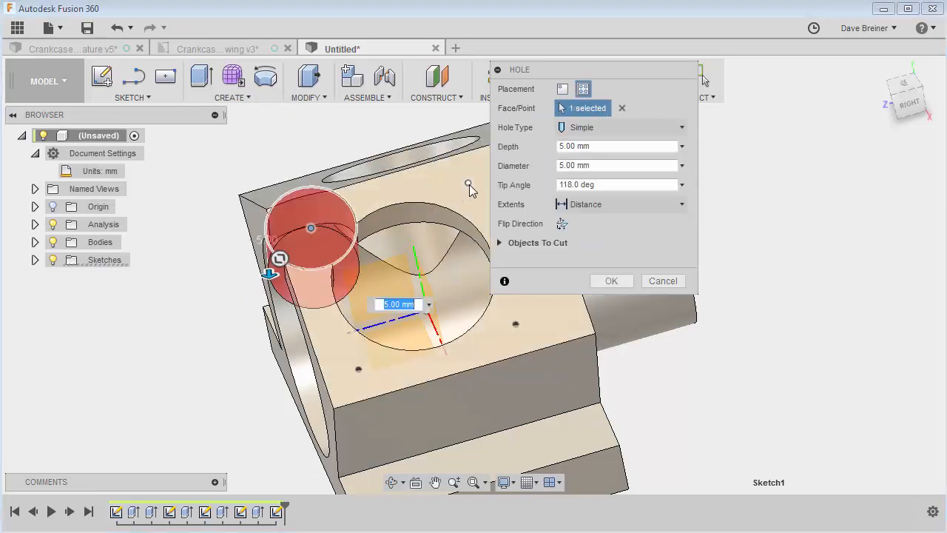
{"action": "left_click", "coordinate": [515, 324]}
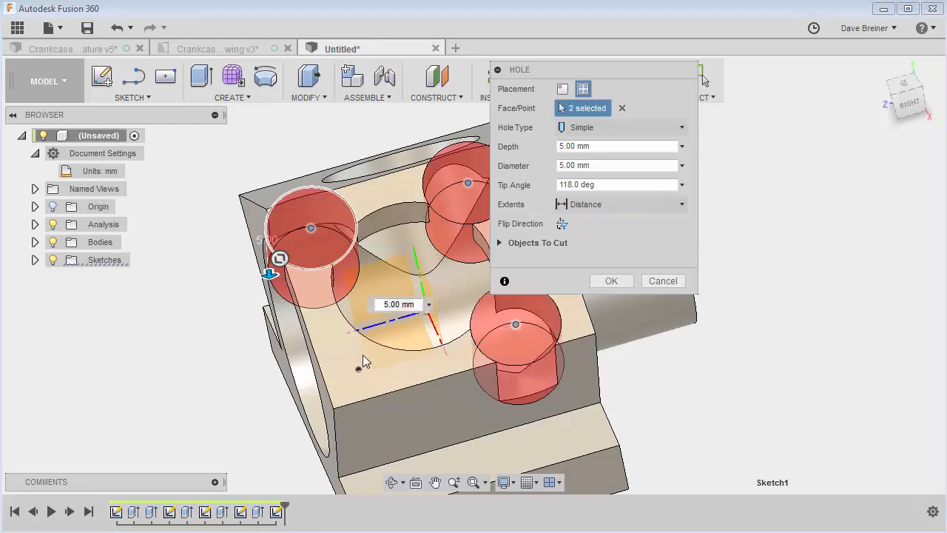
{"action": "left_click", "coordinate": [360, 370]}
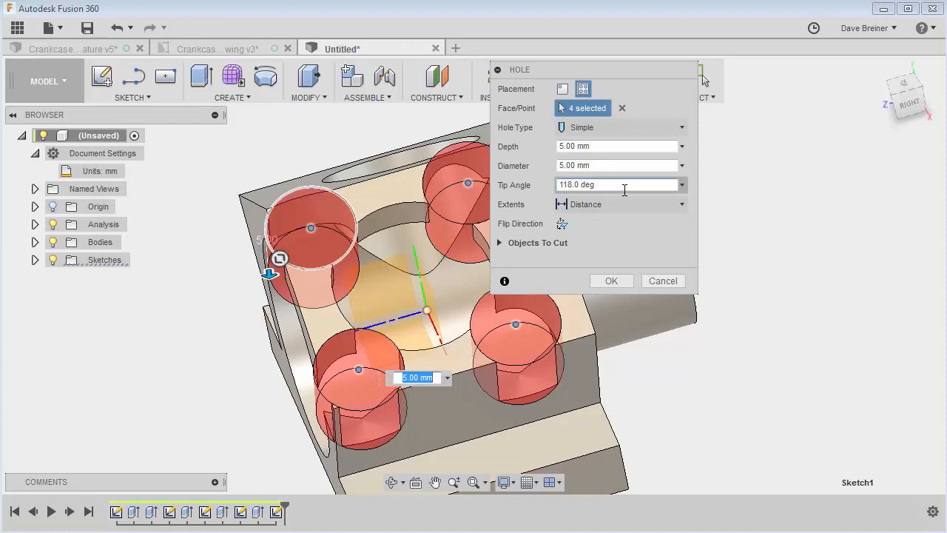
Set the four holes to 2 mm diameter and 2.0 mm depth and create them
{"action": "left_click_drag", "start_coordinate": [625, 167], "coordinate": [550, 165]}
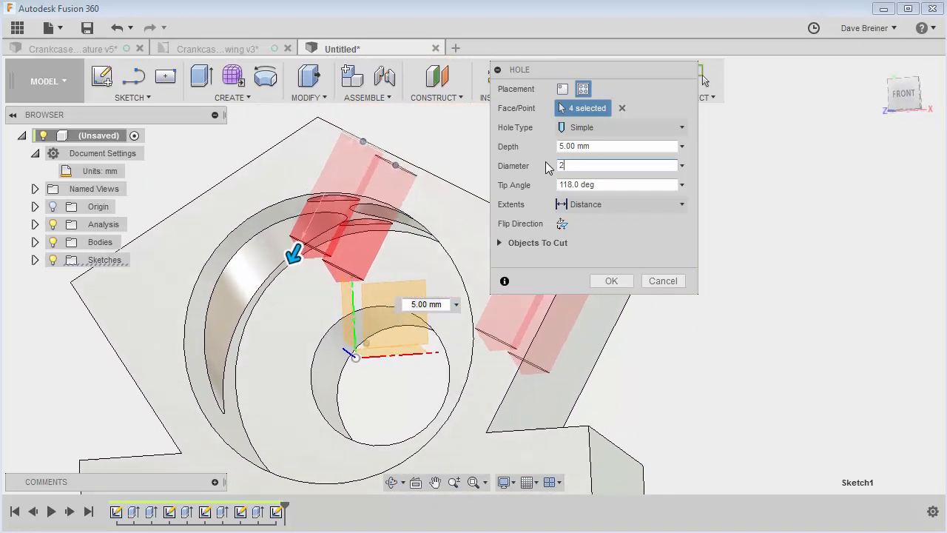
{"action": "left_click", "coordinate": [616, 145]}
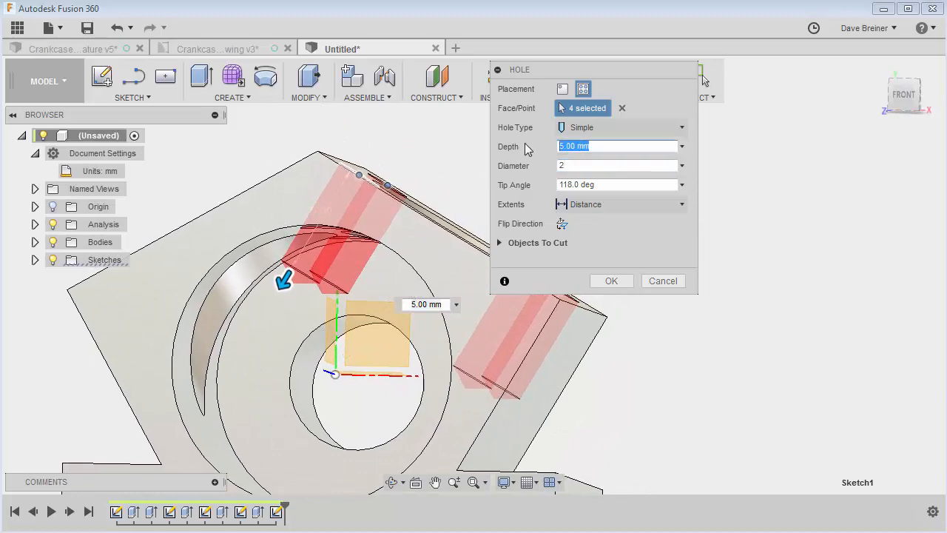
{"action": "type", "text": "3"}
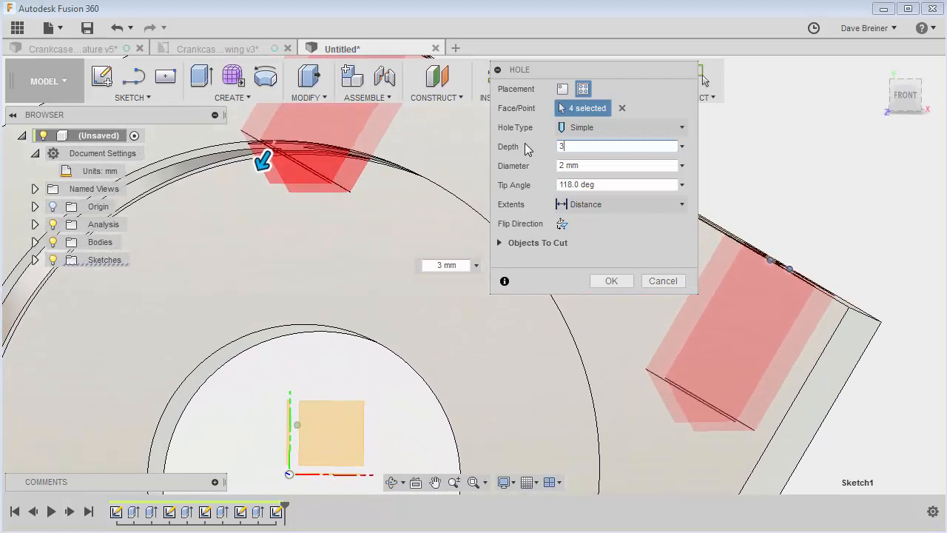
{"action": "key", "text": "BackSpace"}
{"action": "type", "text": "2.5"}
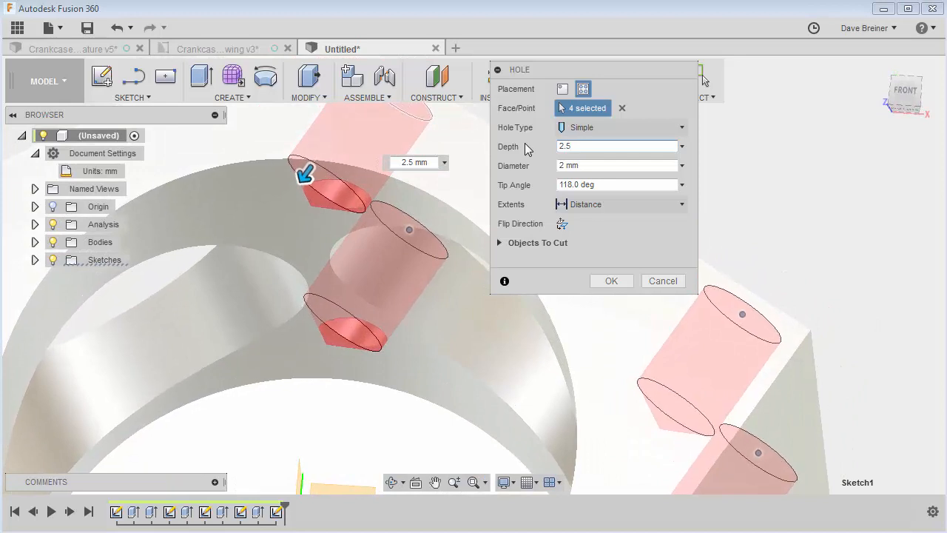
{"action": "key", "text": "BackSpace"}
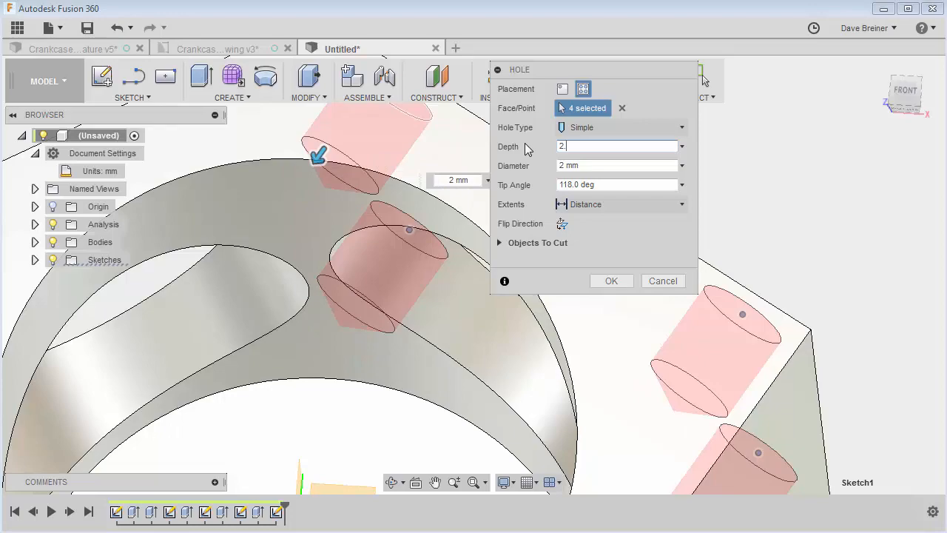
{"action": "type", "text": "0"}
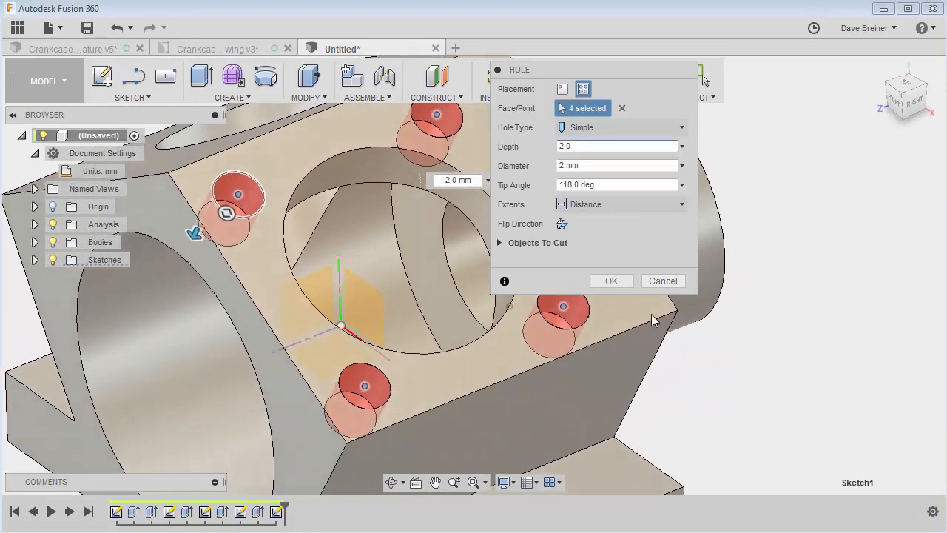
{"action": "left_click", "coordinate": [611, 281]}
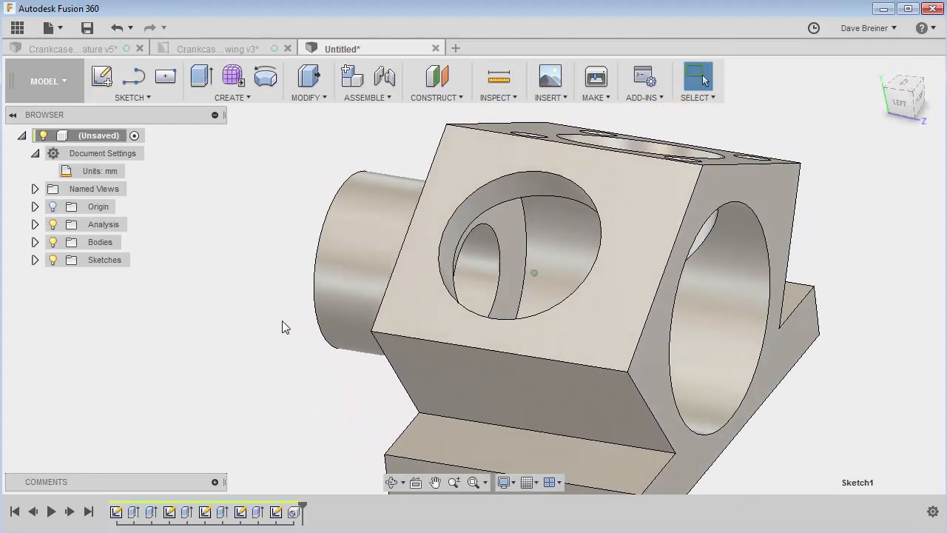
Start a sketch on the left sloping face and place four sketch points around its cylinder bore
{"action": "key", "text": "s"}
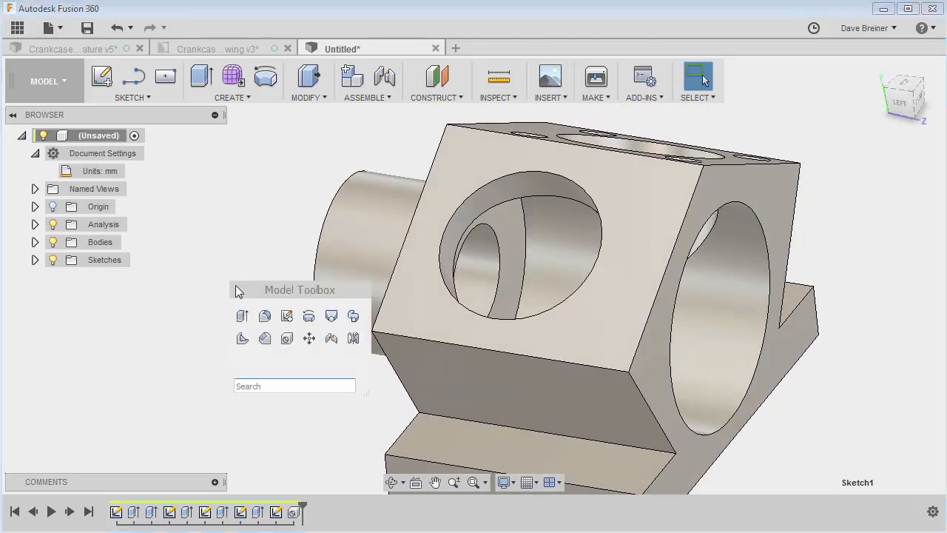
{"action": "left_click", "coordinate": [287, 315]}
{"action": "left_click", "coordinate": [414, 298]}
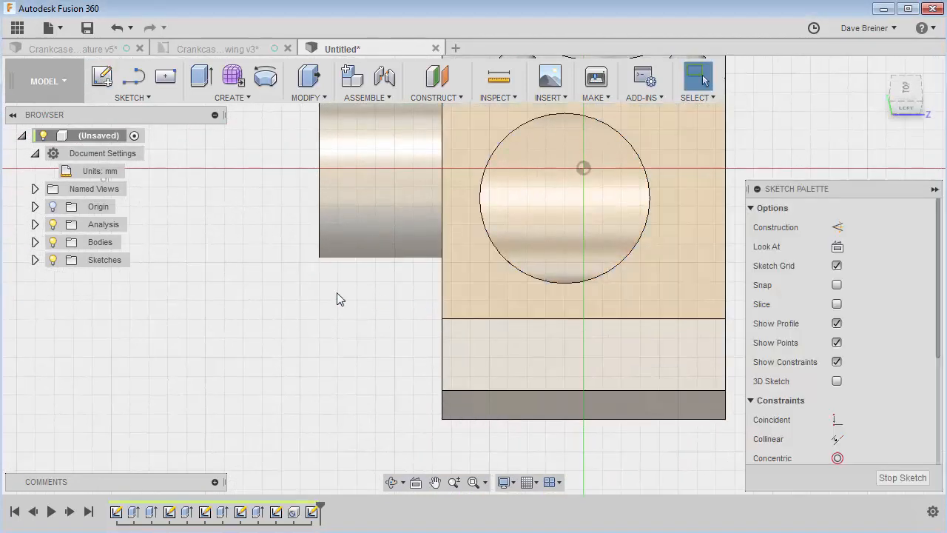
{"action": "key", "text": "s"}
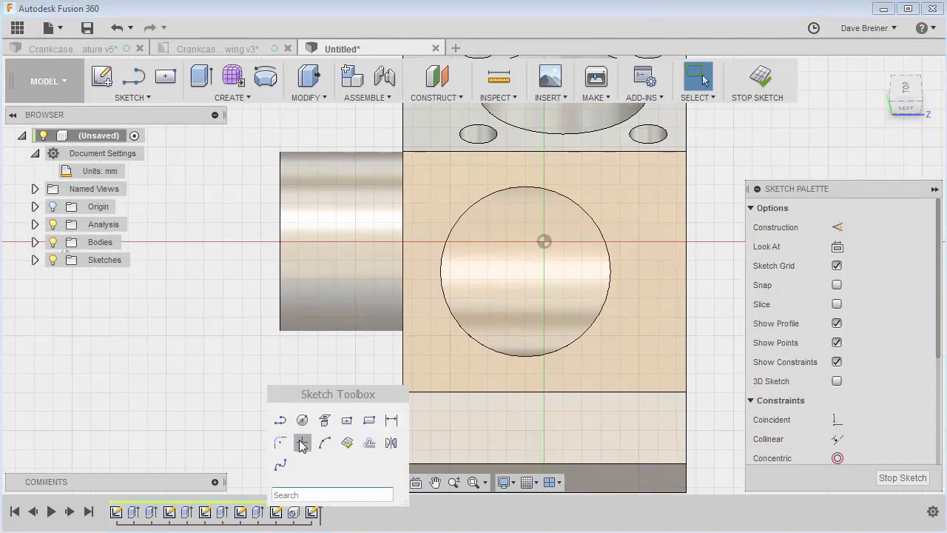
{"action": "left_click", "coordinate": [302, 441]}
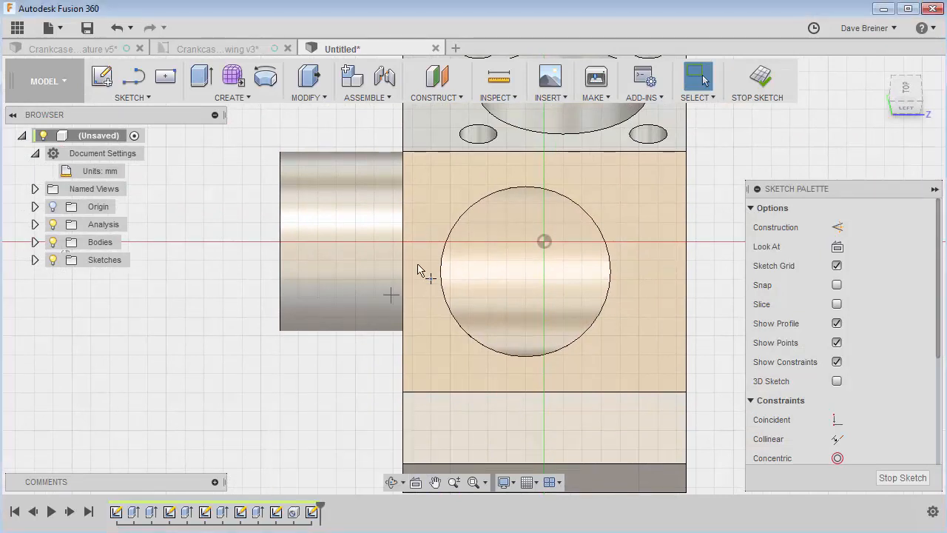
{"action": "left_click", "coordinate": [433, 186]}
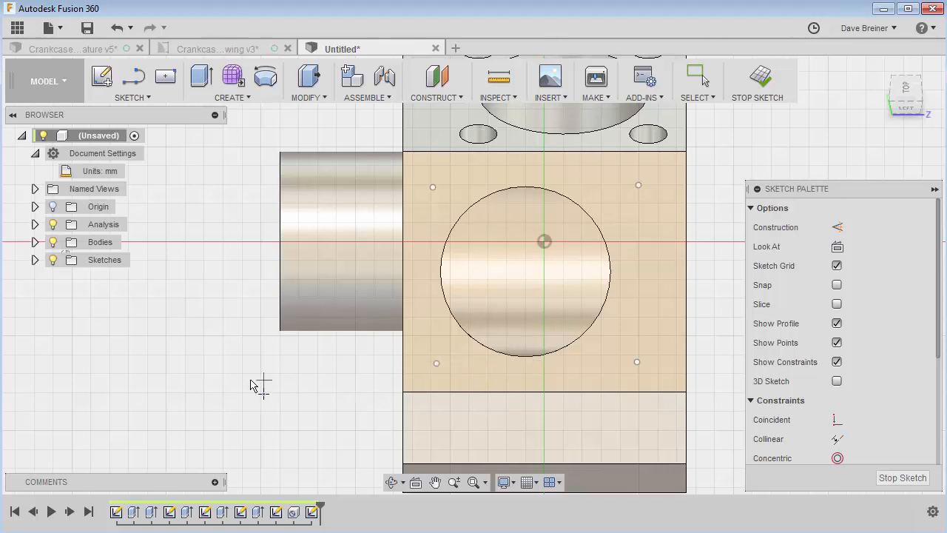
{"action": "key", "text": "Escape"}
Dimension the horizontal distance between the two lower sketch points as 9 mm
{"action": "key", "text": "s"}
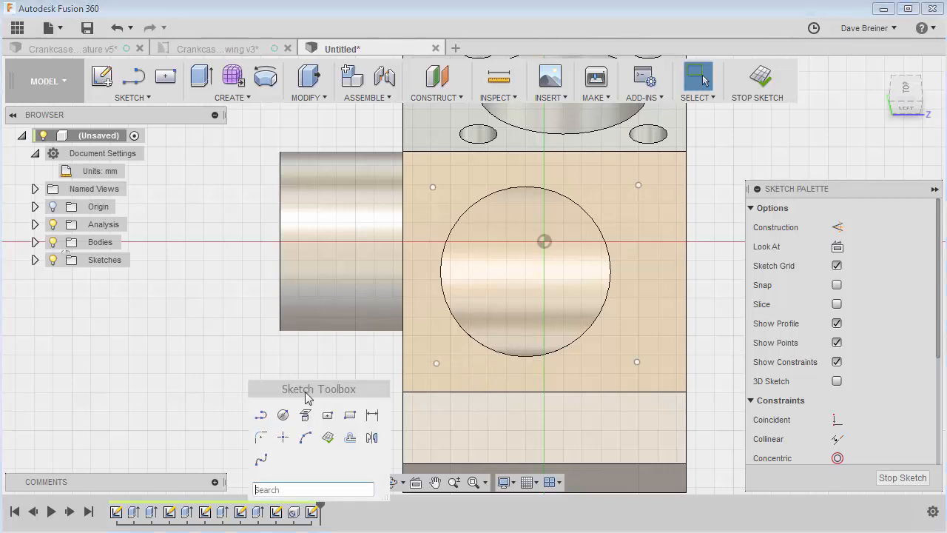
{"action": "left_click", "coordinate": [375, 419]}
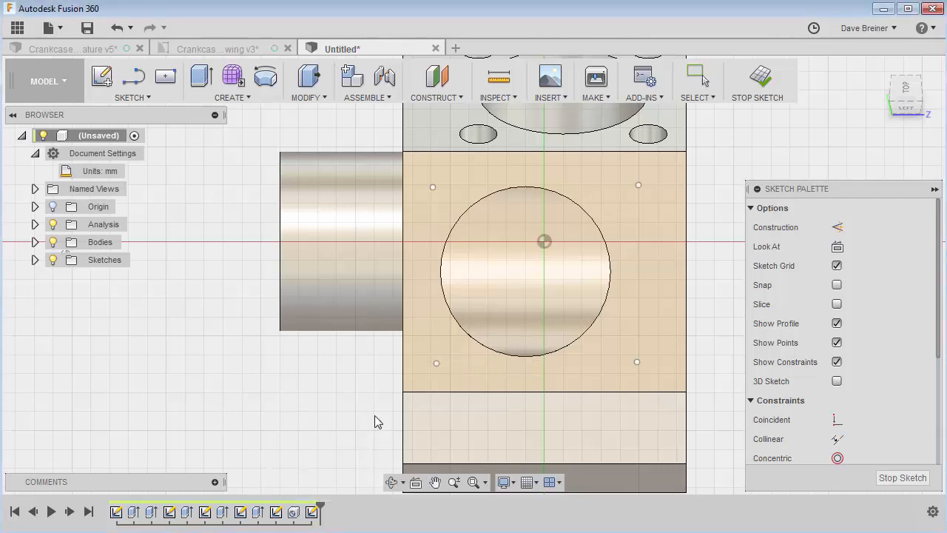
{"action": "left_click", "coordinate": [436, 364]}
{"action": "left_click", "coordinate": [637, 362]}
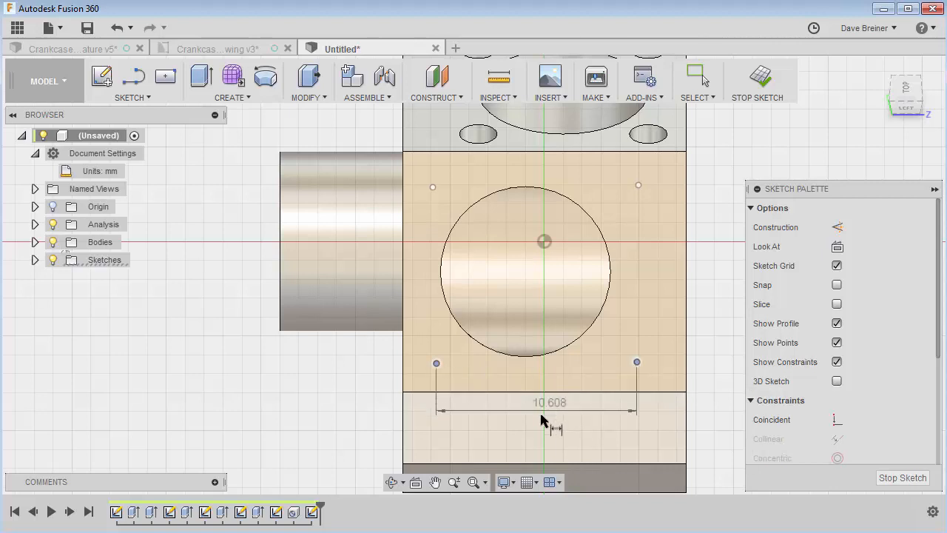
{"action": "left_click", "coordinate": [537, 423]}
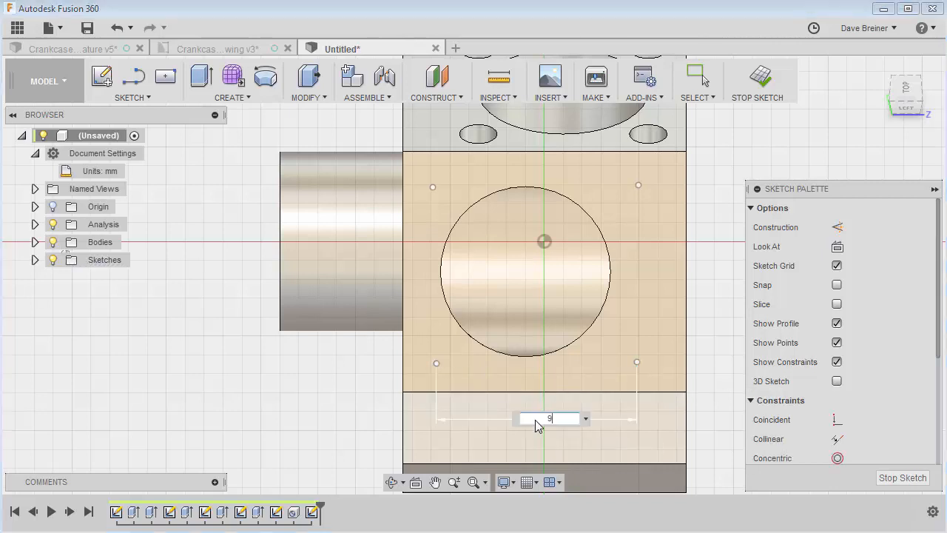
{"action": "key", "text": "Return"}
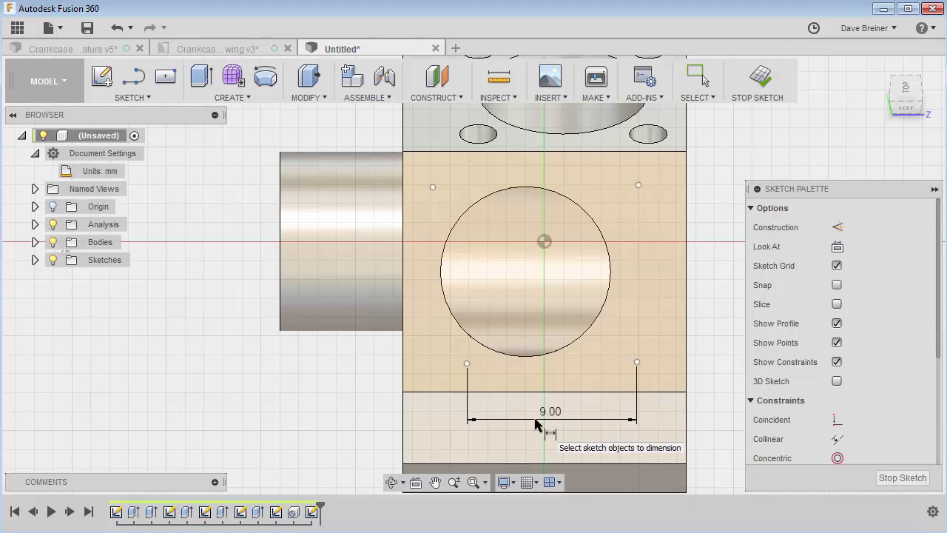
Dimension the lower-right sketch point horizontally from the bore's centre with the formula d36/2
{"action": "left_click", "coordinate": [637, 363]}
{"action": "left_click", "coordinate": [571, 353]}
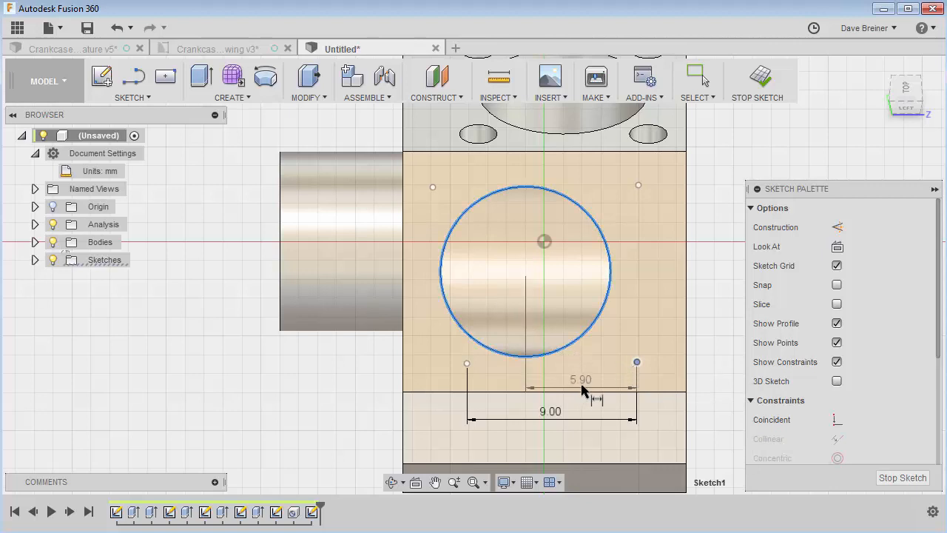
{"action": "left_click", "coordinate": [547, 379]}
{"action": "type", "text": "d36"}
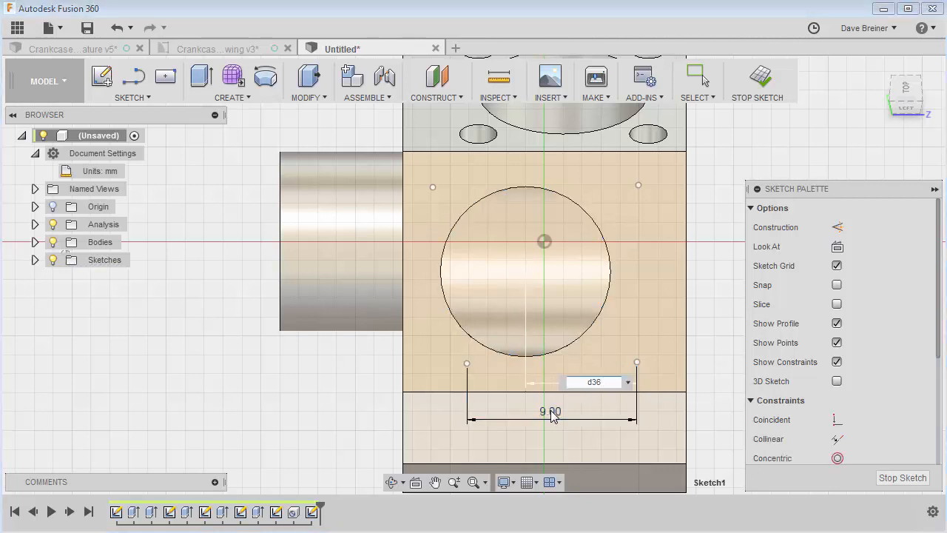
{"action": "type", "text": "/2"}
{"action": "key", "text": "Return"}
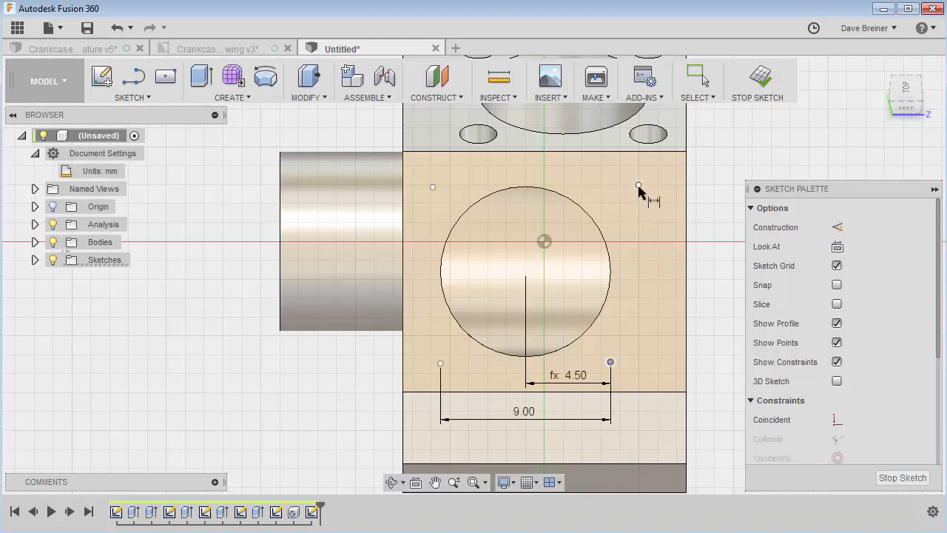
Dimension the vertical distance between the two right-hand sketch points as 9 mm
{"action": "left_click", "coordinate": [638, 185]}
{"action": "left_click", "coordinate": [675, 286]}
{"action": "type", "text": "9"}
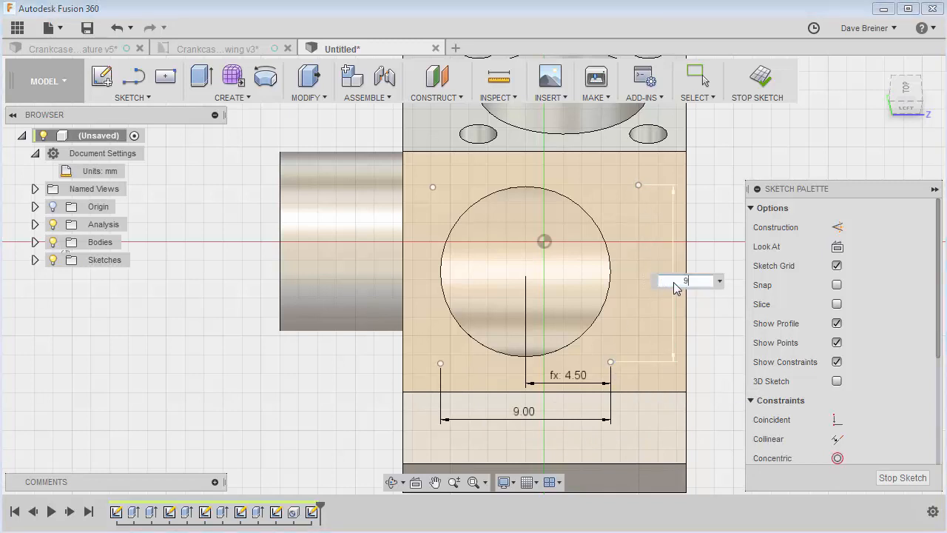
{"action": "key", "text": "Return"}
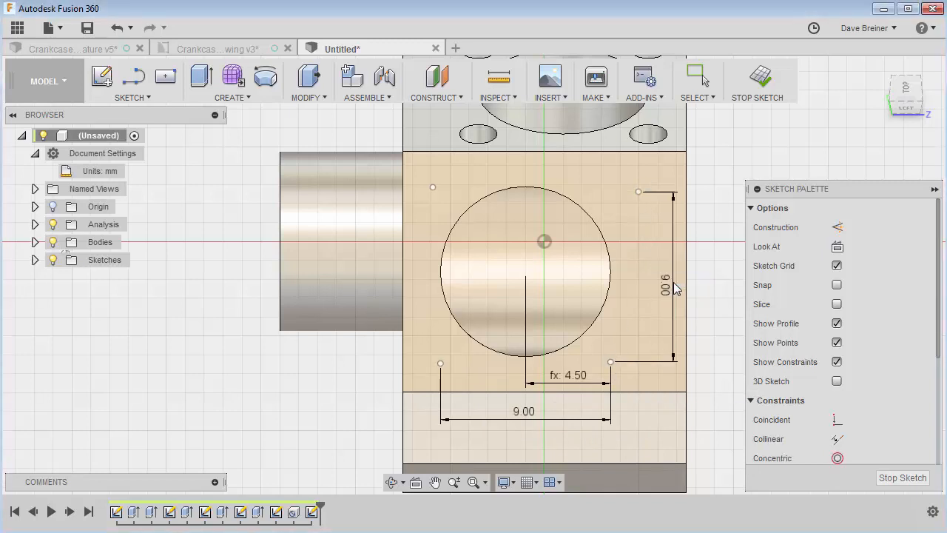
Dimension the lower-right sketch point vertically from the bore's centre with the formula d38/2
{"action": "left_click", "coordinate": [610, 362]}
{"action": "left_click", "coordinate": [606, 318]}
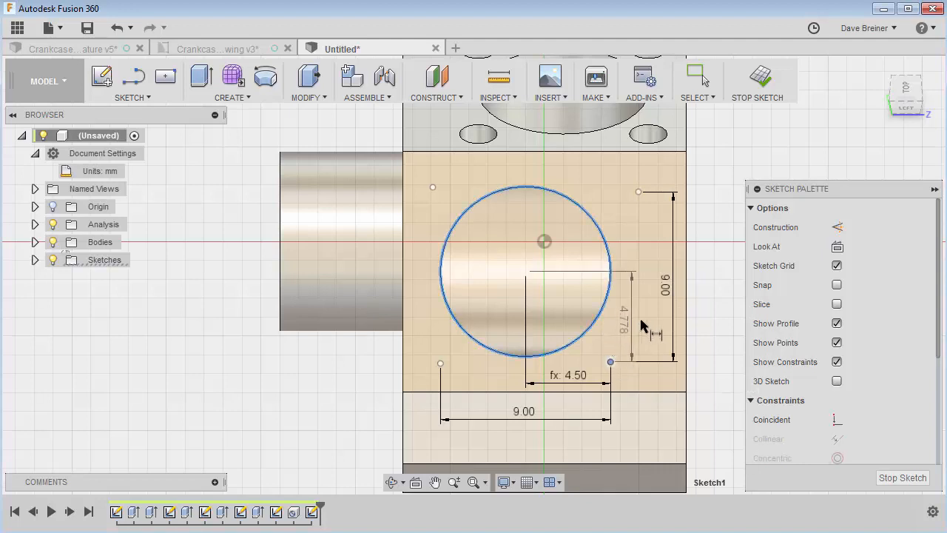
{"action": "left_click", "coordinate": [642, 320]}
{"action": "type", "text": "d38"}
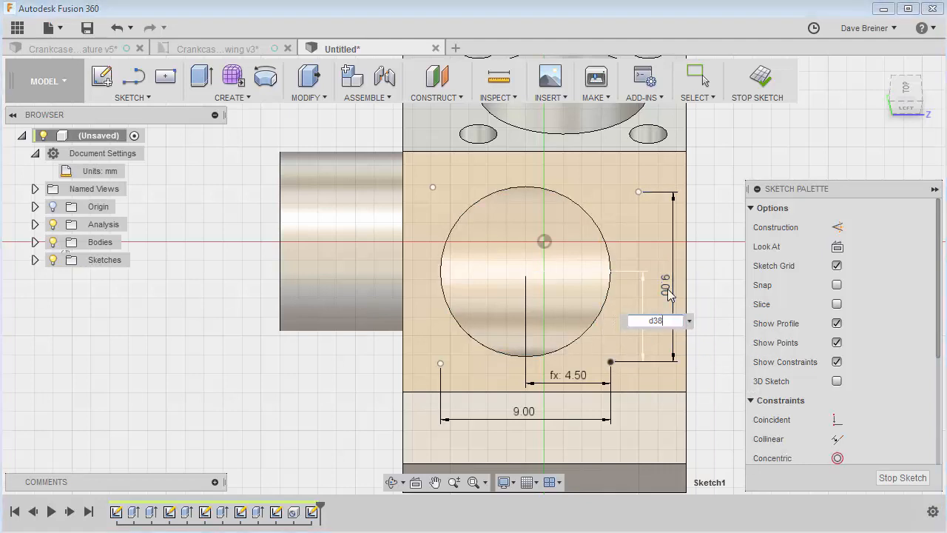
{"action": "type", "text": "/2"}
{"action": "key", "text": "Return"}
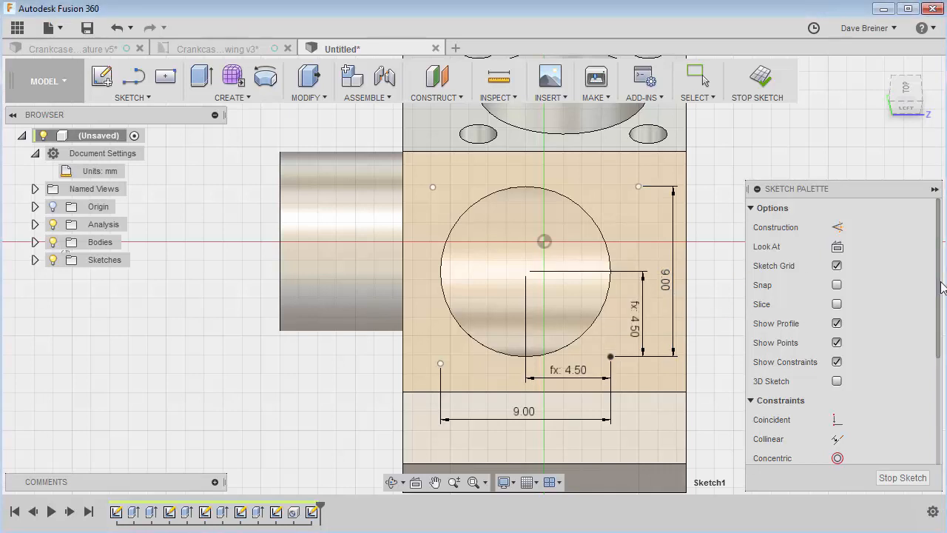
Square up the four sketch points around the left bore with Horizontal/Vertical constraints and finish the sketch
{"action": "scroll", "coordinate": [891, 422], "scroll_direction": "down", "scroll_amount": 5}
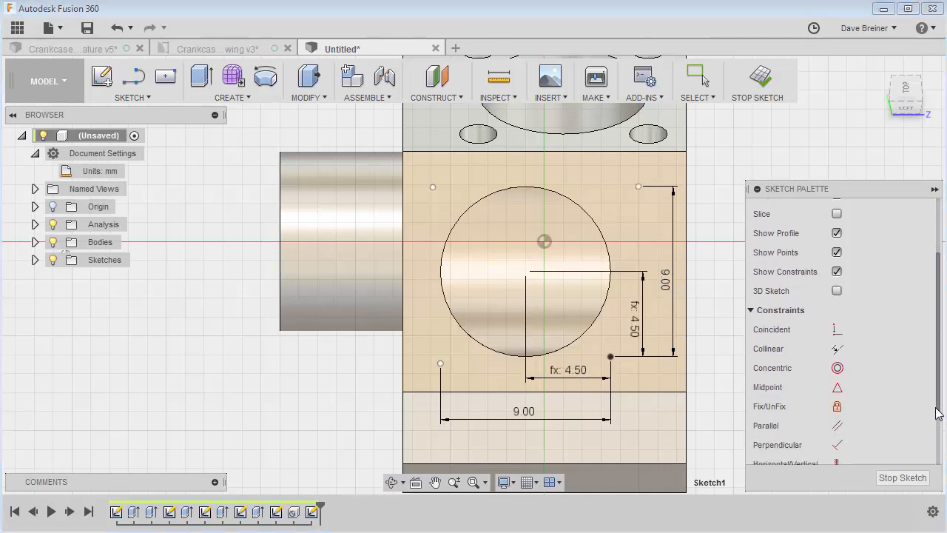
{"action": "left_click", "coordinate": [839, 402]}
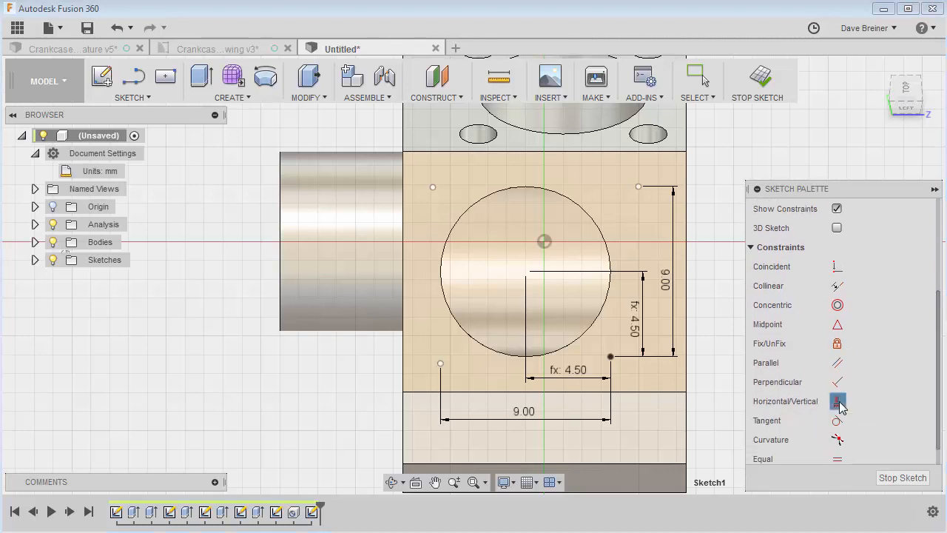
{"action": "left_click", "coordinate": [611, 357]}
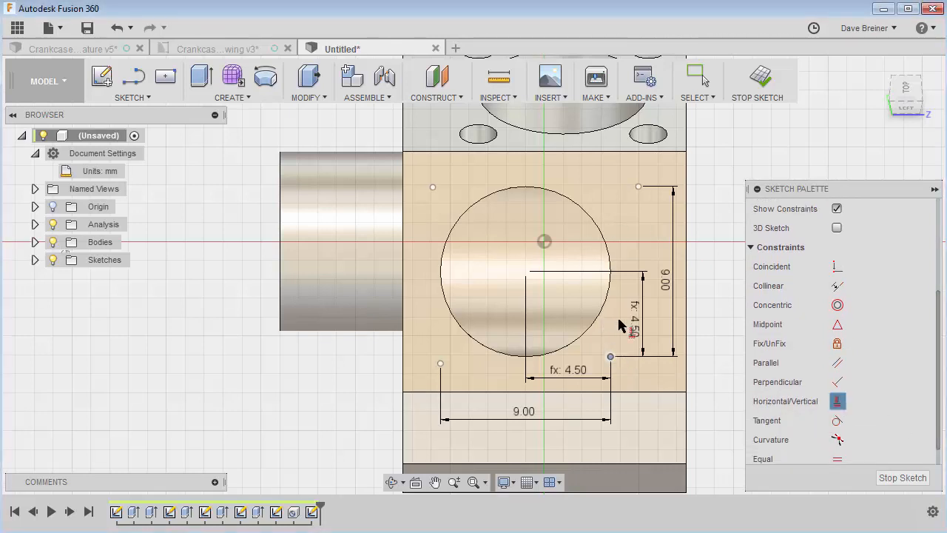
{"action": "left_click", "coordinate": [638, 186]}
{"action": "left_click", "coordinate": [610, 187]}
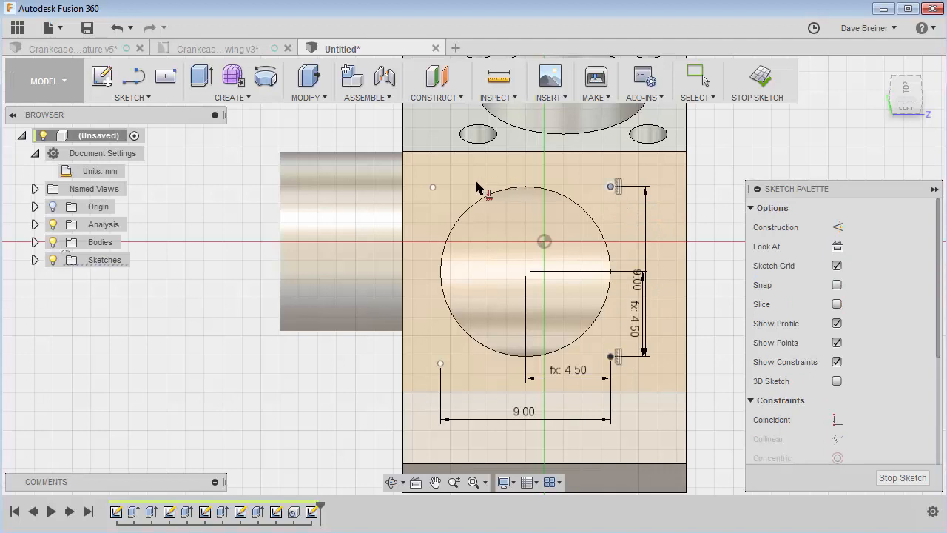
{"action": "left_click", "coordinate": [433, 189]}
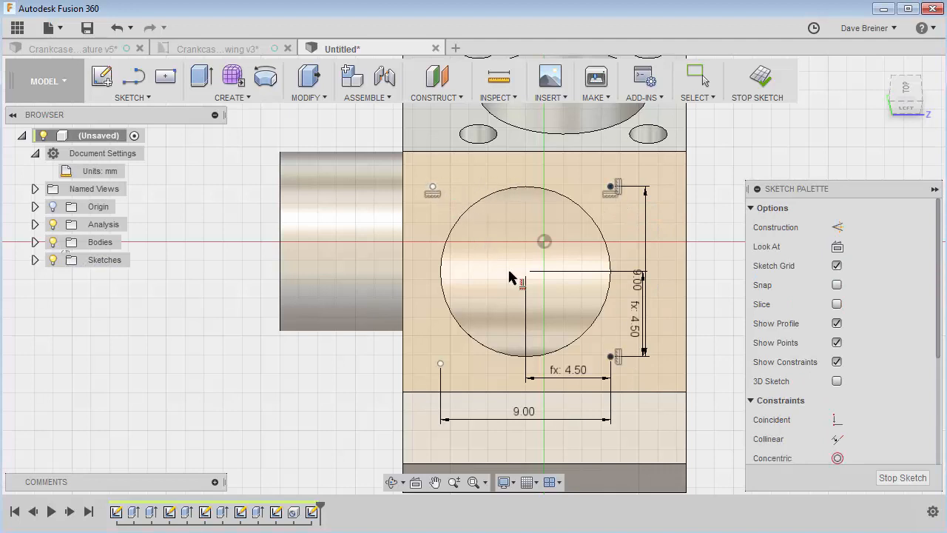
{"action": "left_click", "coordinate": [610, 357]}
{"action": "left_click", "coordinate": [441, 365]}
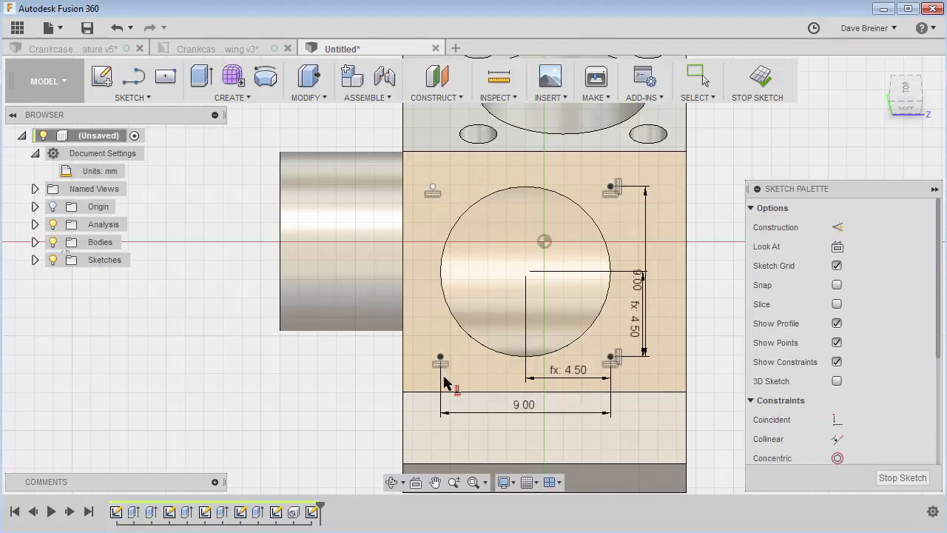
{"action": "left_click", "coordinate": [440, 358]}
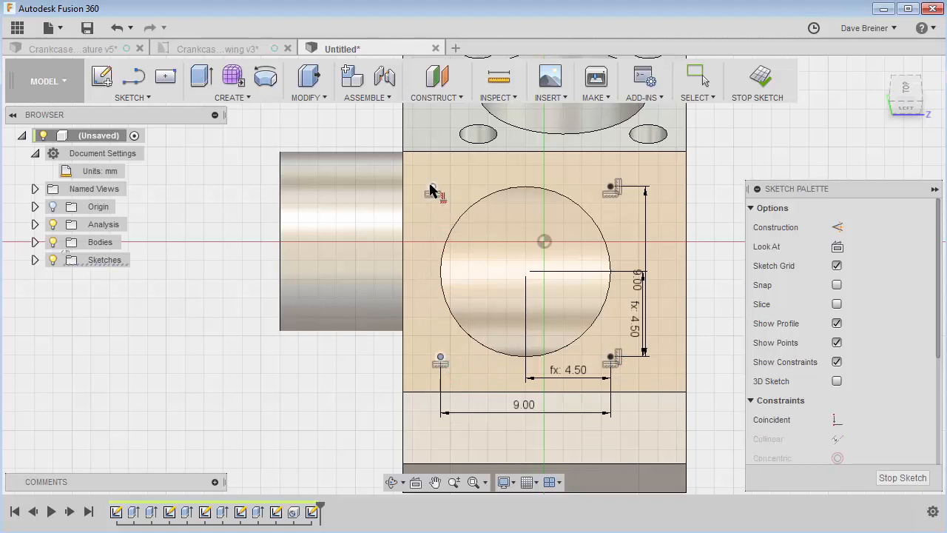
{"action": "left_click", "coordinate": [432, 187]}
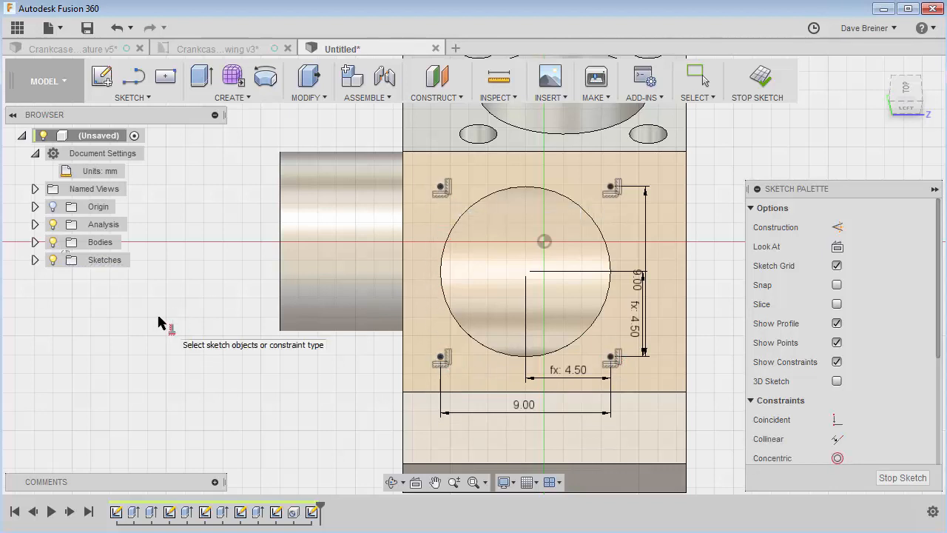
{"action": "left_click", "coordinate": [763, 82]}
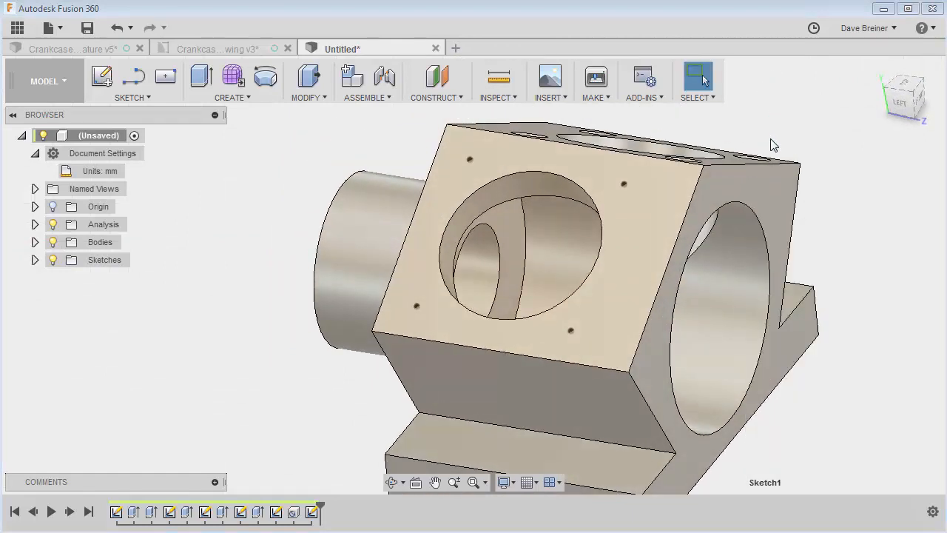
Create simple holes, 2 mm in diameter and 2 mm deep, at the four sketch points around the left-hand bore
{"action": "key", "text": "s"}
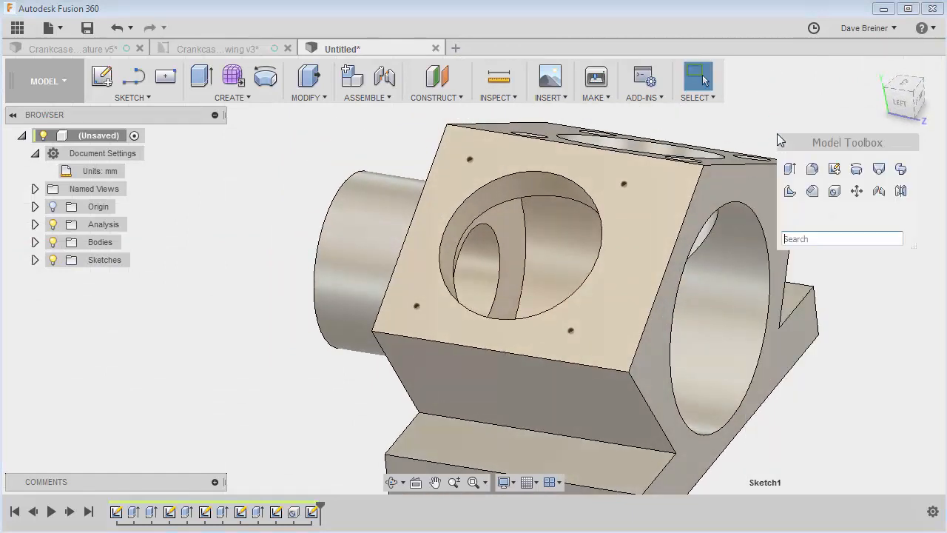
{"action": "left_click", "coordinate": [834, 192]}
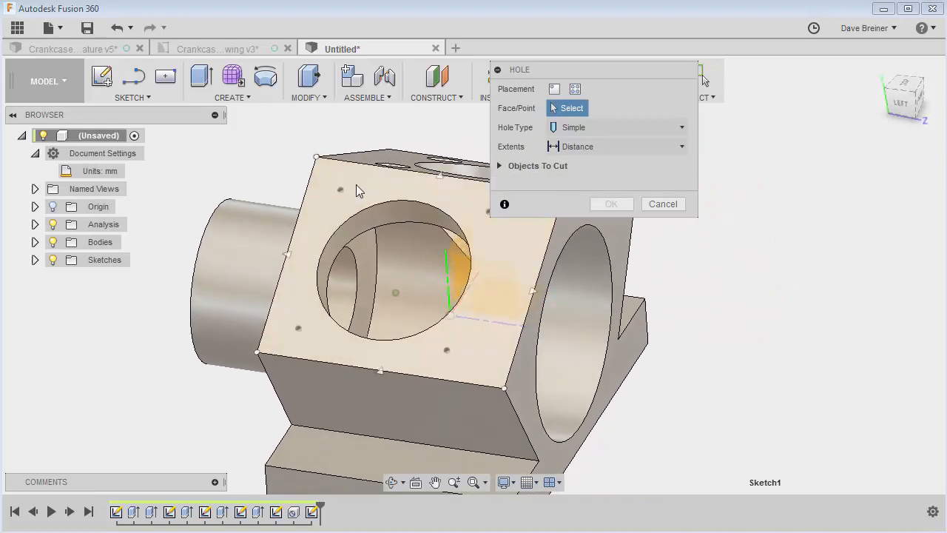
{"action": "left_click", "coordinate": [342, 189]}
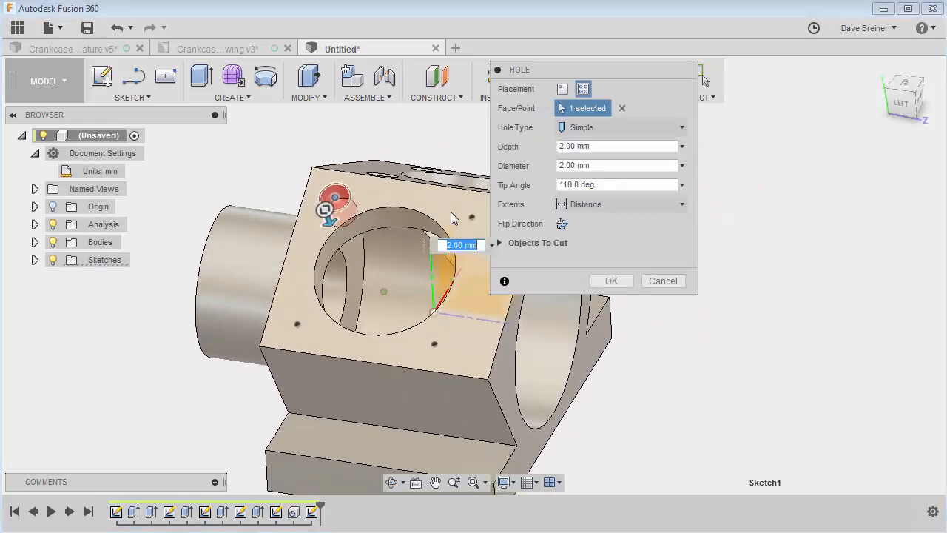
{"action": "left_click", "coordinate": [444, 221]}
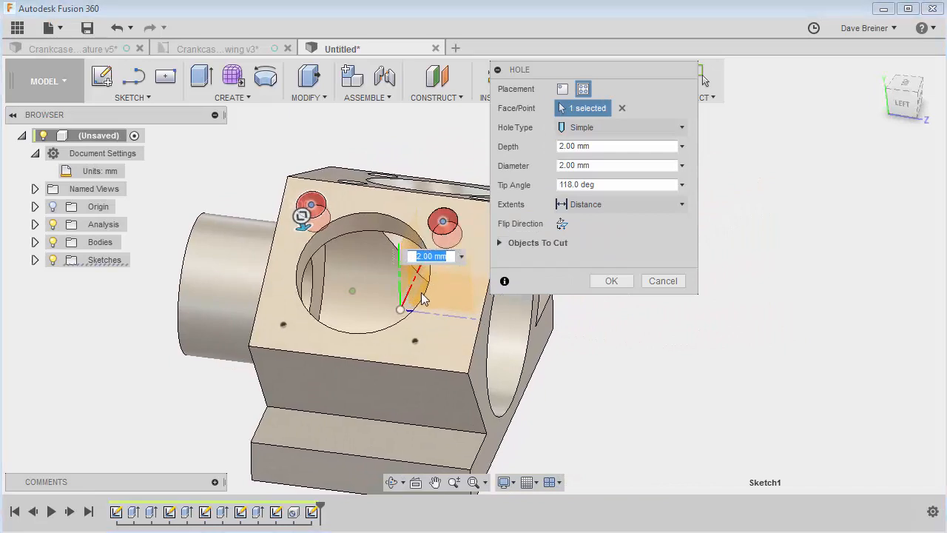
{"action": "left_click", "coordinate": [415, 340]}
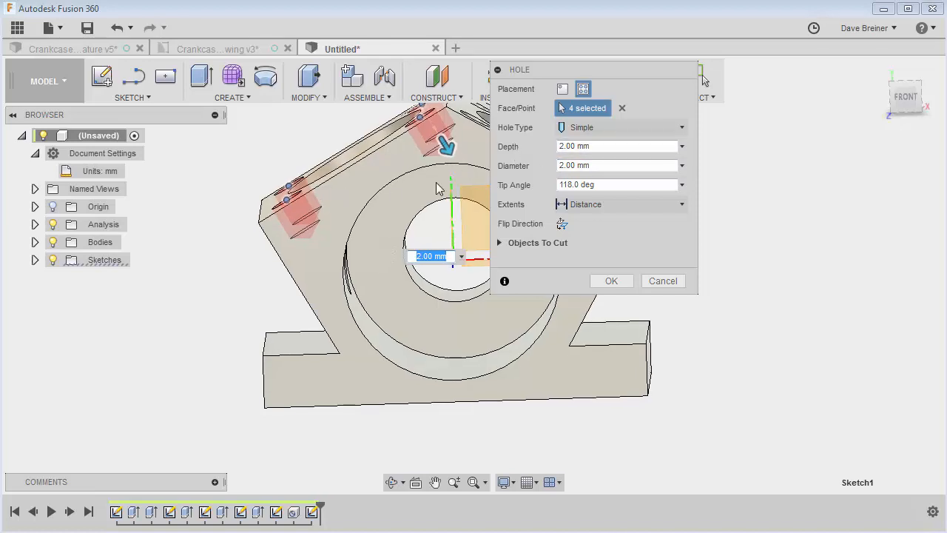
{"action": "left_click", "coordinate": [601, 282]}
Start a full-length M2x0.4 ISO Metric thread, class 6H, on the four 2 mm holes around the right-hand bore
{"action": "middle_click_drag", "start_coordinate": [711, 234], "coordinate": [248, 185], "text": "shift"}
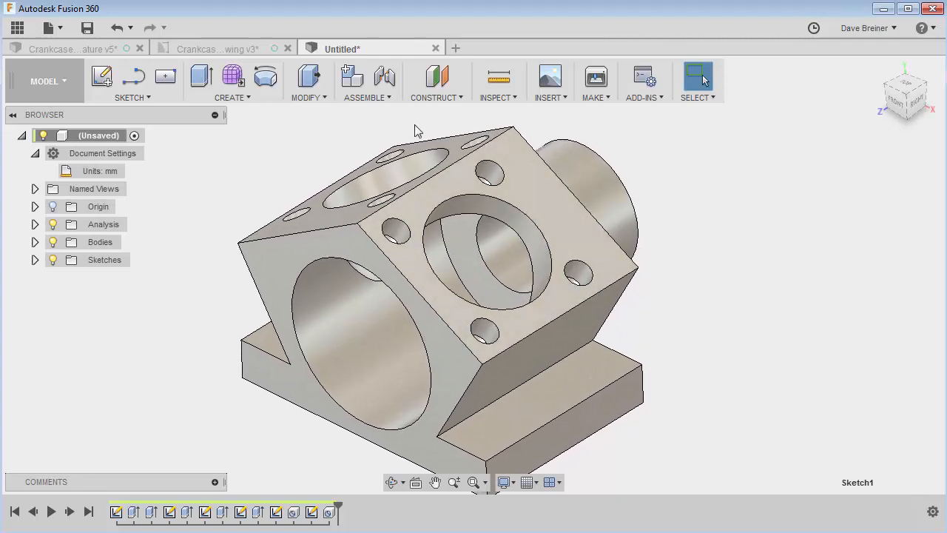
{"action": "left_click", "coordinate": [254, 98]}
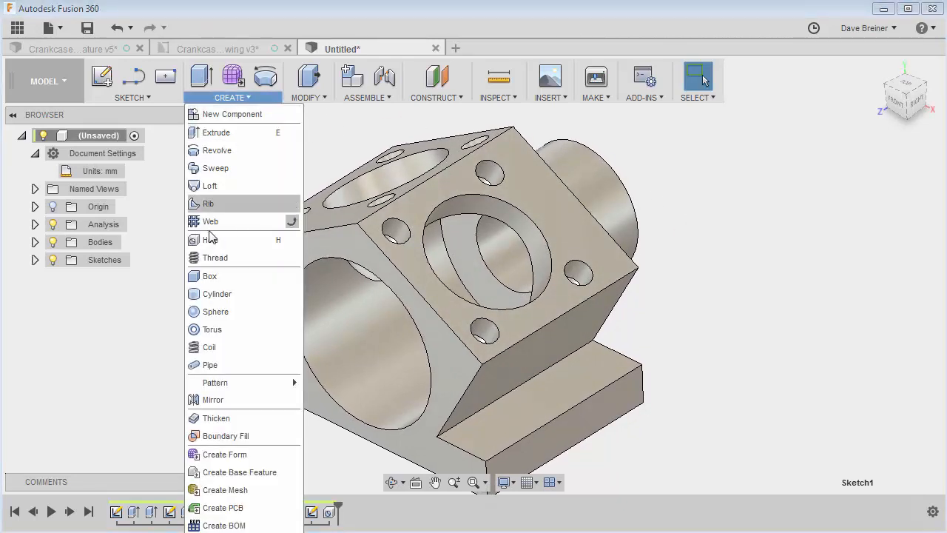
{"action": "left_click", "coordinate": [212, 259]}
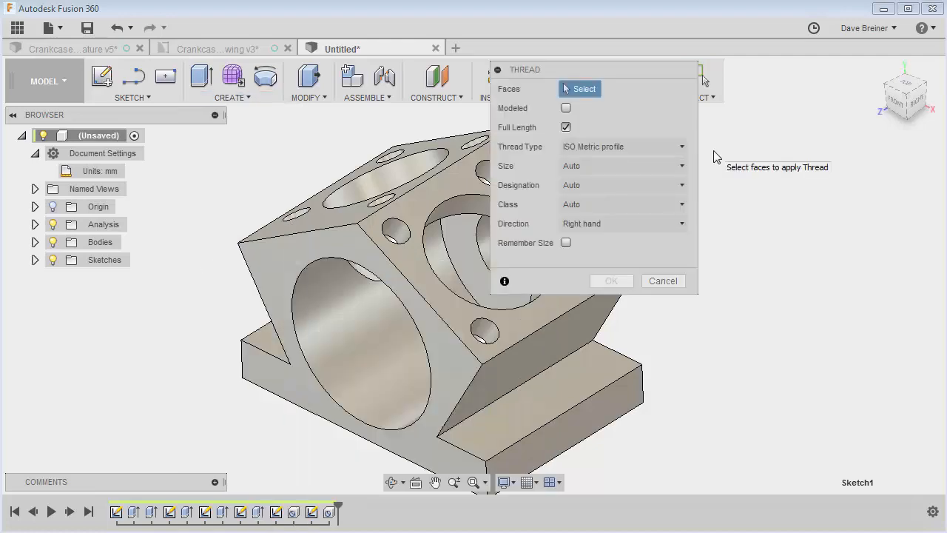
{"action": "scroll", "coordinate": [734, 158], "scroll_direction": "up", "scroll_amount": 2}
{"action": "scroll", "coordinate": [735, 158], "scroll_direction": "up", "scroll_amount": 3}
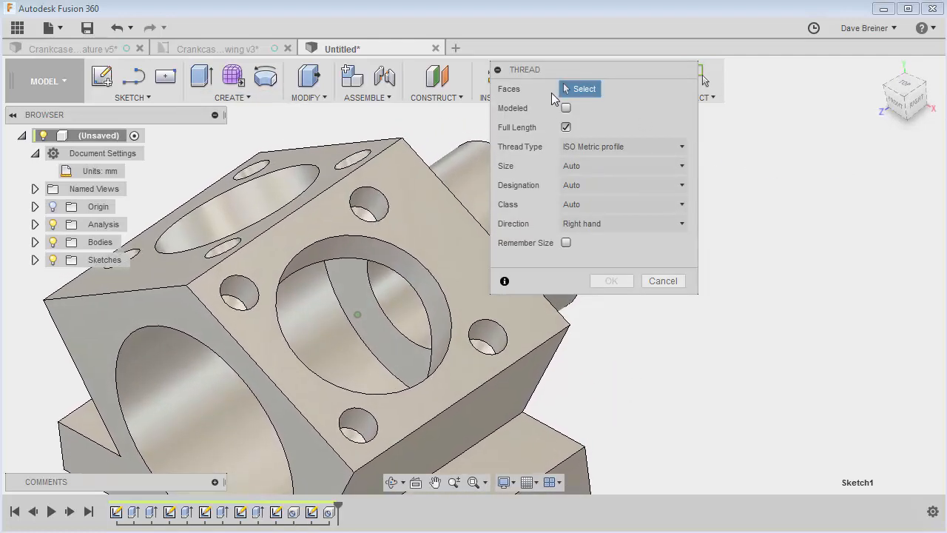
{"action": "left_click_drag", "start_coordinate": [586, 74], "coordinate": [748, 91]}
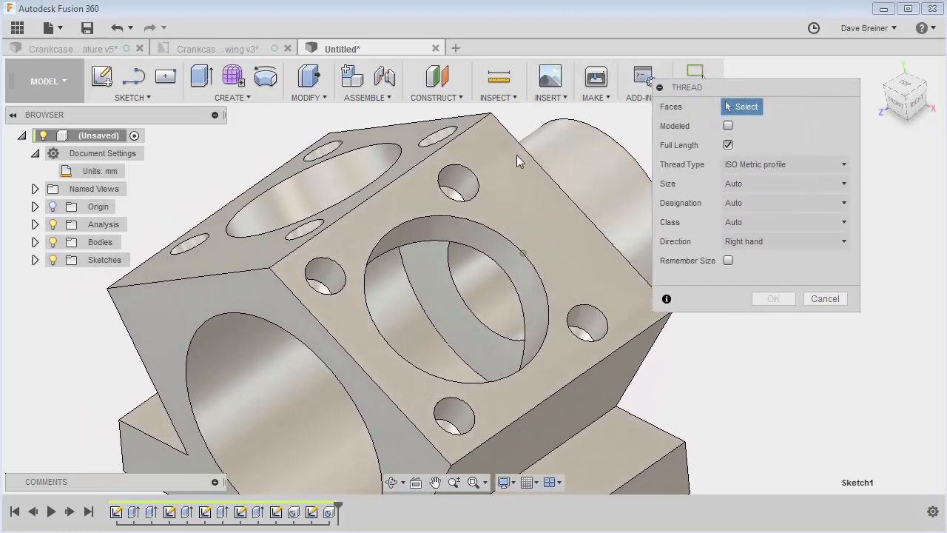
{"action": "left_click", "coordinate": [457, 179]}
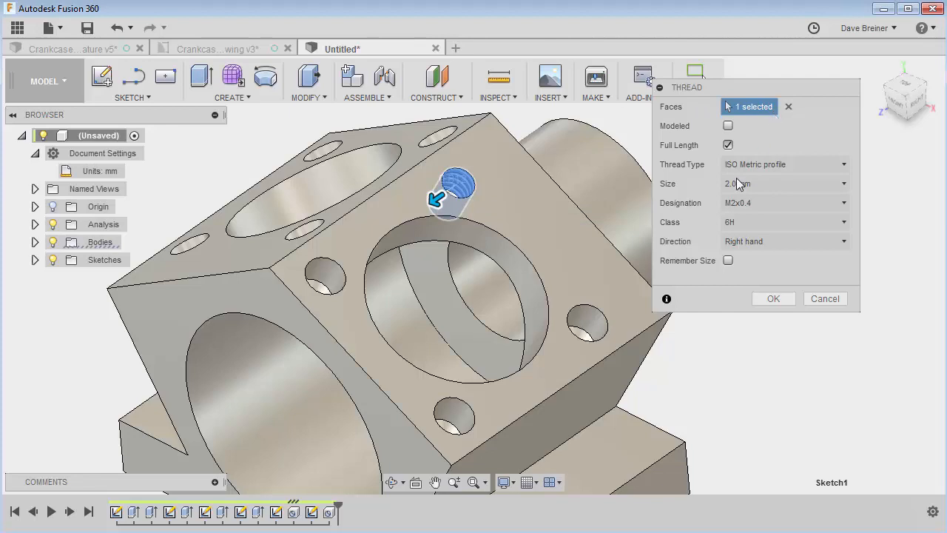
{"action": "left_click", "coordinate": [594, 331]}
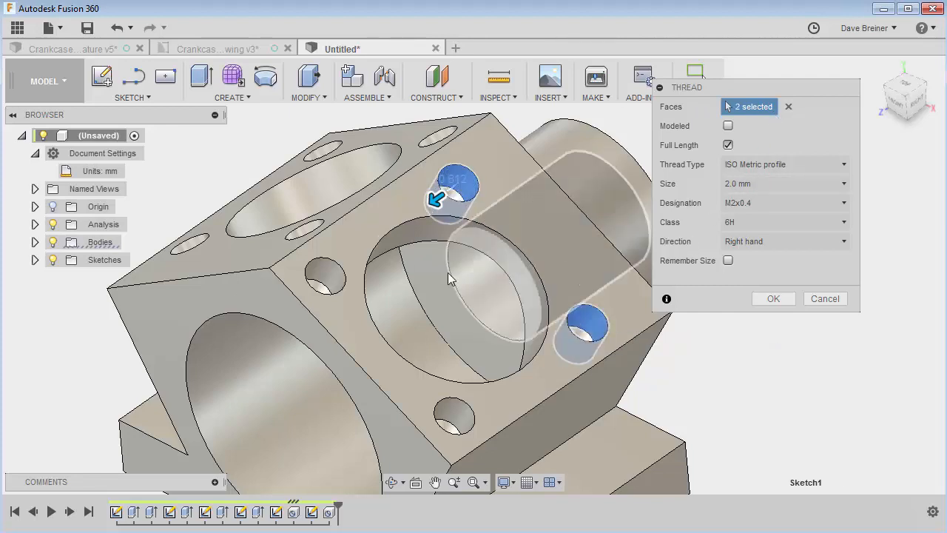
{"action": "left_click", "coordinate": [329, 275]}
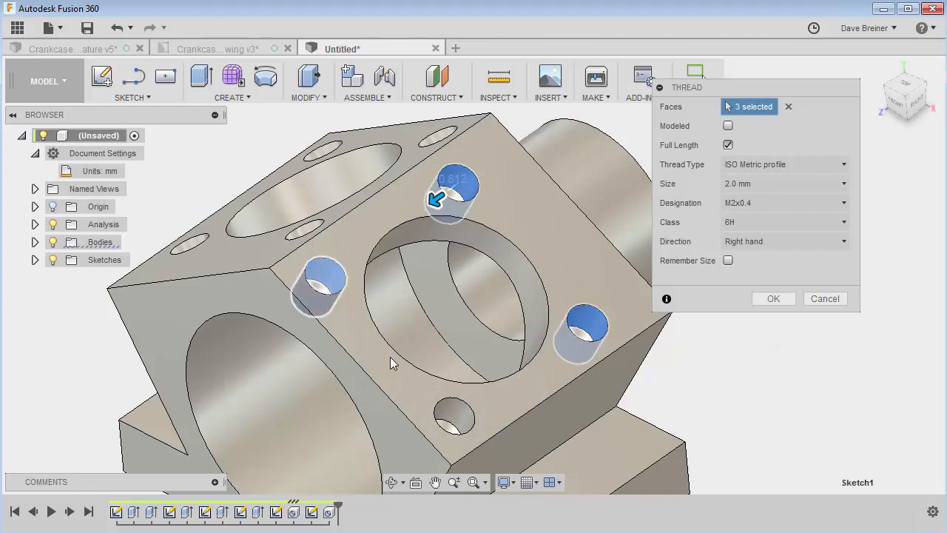
{"action": "left_click", "coordinate": [458, 419]}
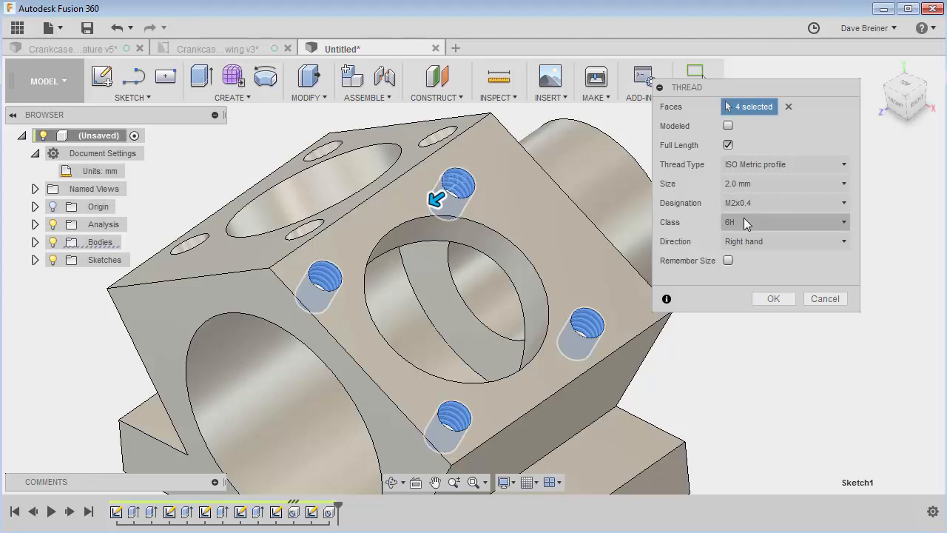
Make the threads in the four right-hand holes modeled geometry and create them
{"action": "left_click", "coordinate": [730, 127]}
{"action": "scroll", "coordinate": [736, 393], "scroll_direction": "up", "scroll_amount": 4}
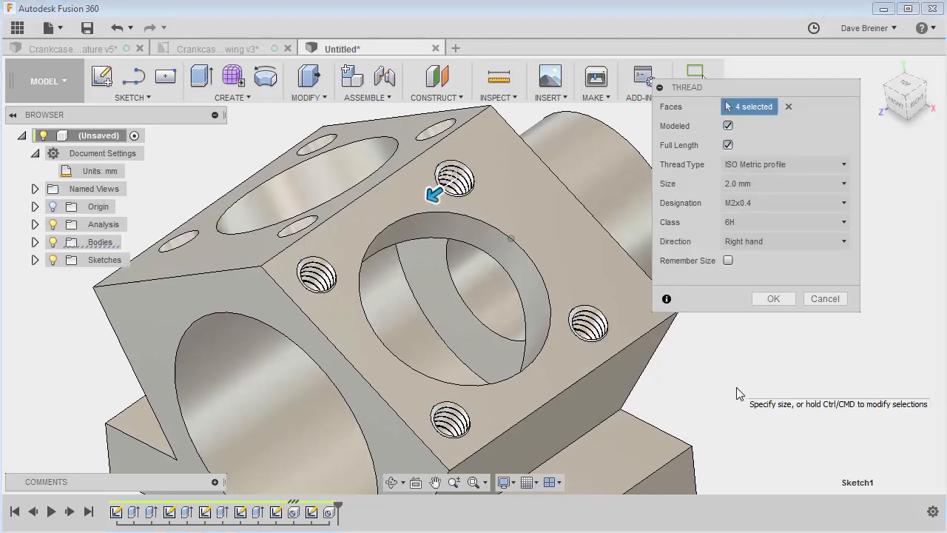
{"action": "scroll", "coordinate": [737, 387], "scroll_direction": "up", "scroll_amount": 4}
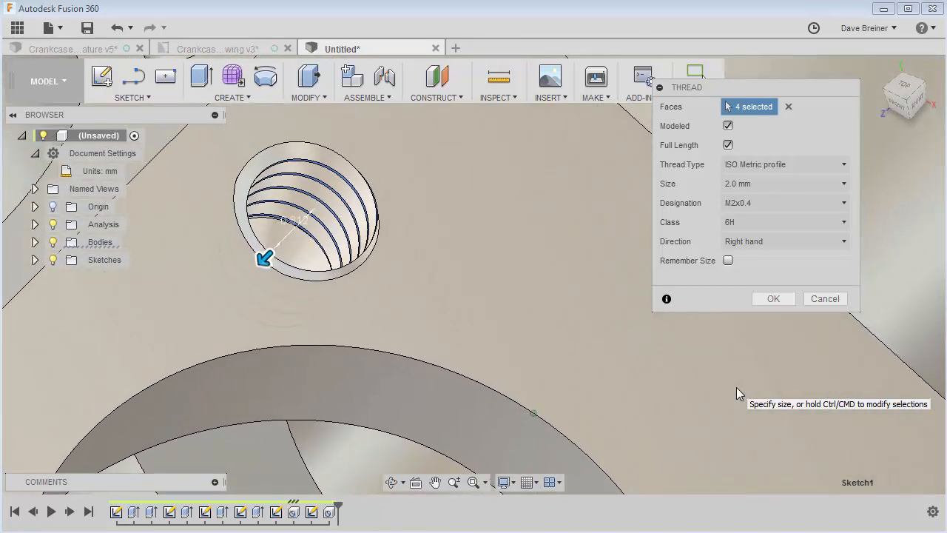
{"action": "scroll", "coordinate": [736, 387], "scroll_direction": "down", "scroll_amount": 5}
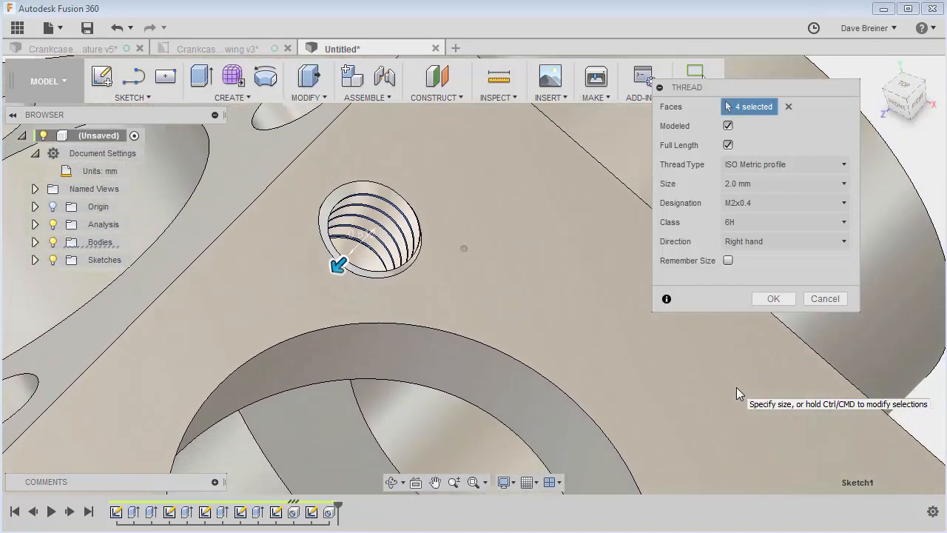
{"action": "scroll", "coordinate": [736, 392], "scroll_direction": "down", "scroll_amount": 5}
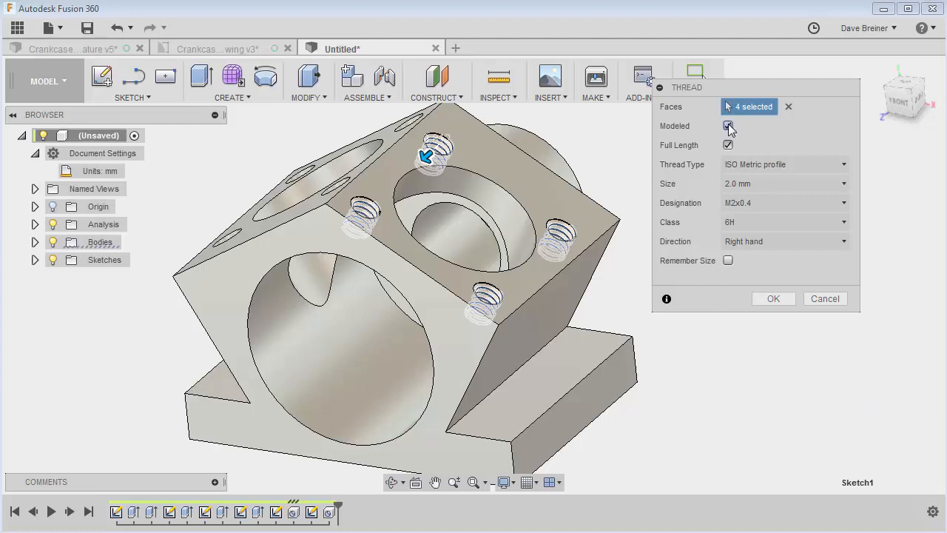
{"action": "left_click", "coordinate": [774, 299]}
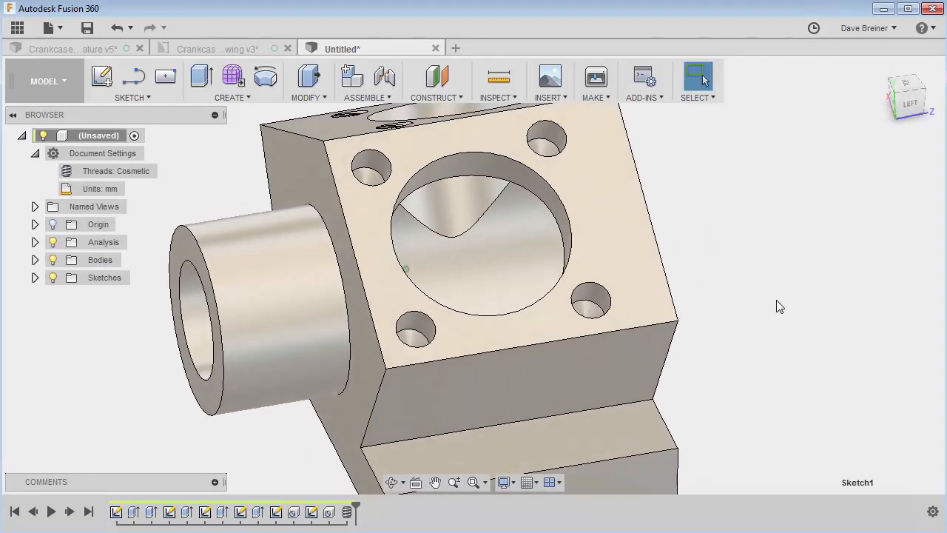
Create modeled, full-length M2x0.4 threads in the four 2 mm holes around the left-hand bore
{"action": "left_click", "coordinate": [250, 98]}
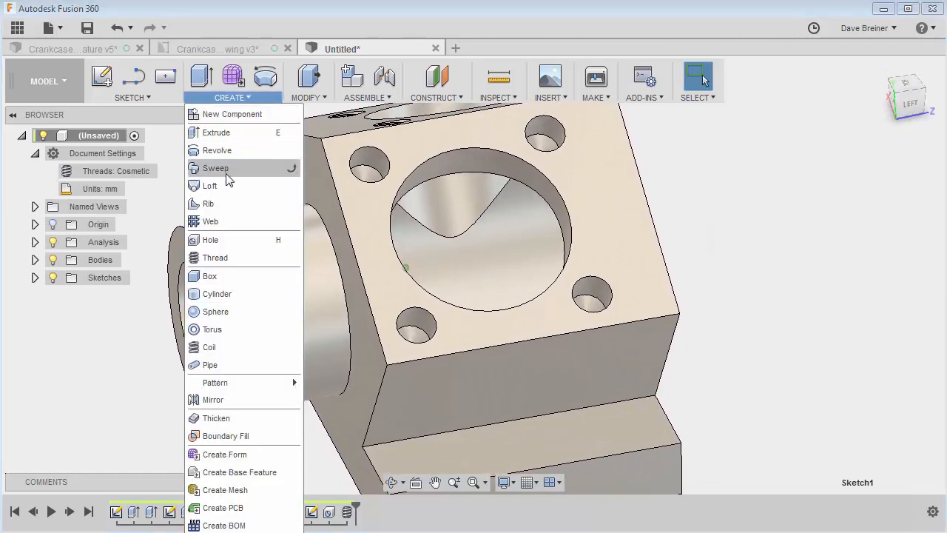
{"action": "left_click", "coordinate": [214, 262]}
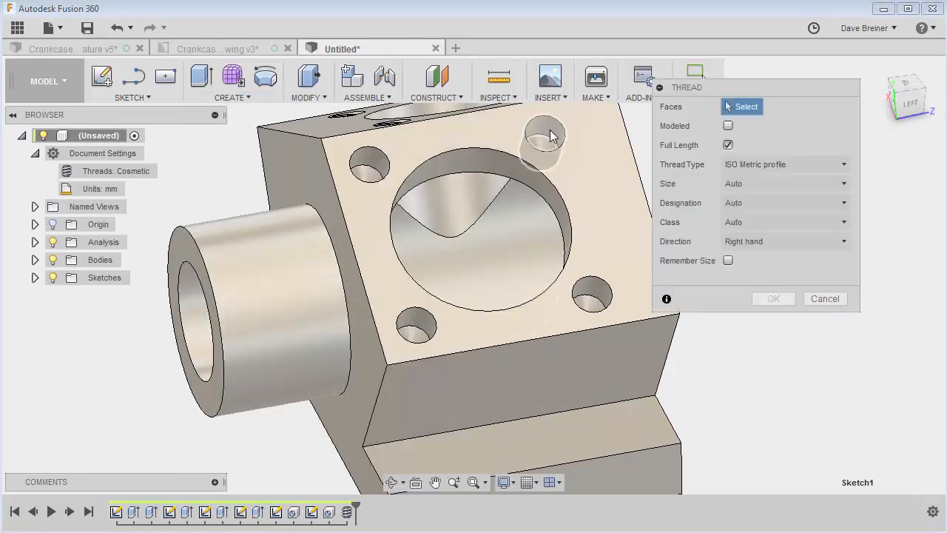
{"action": "left_click", "coordinate": [551, 136]}
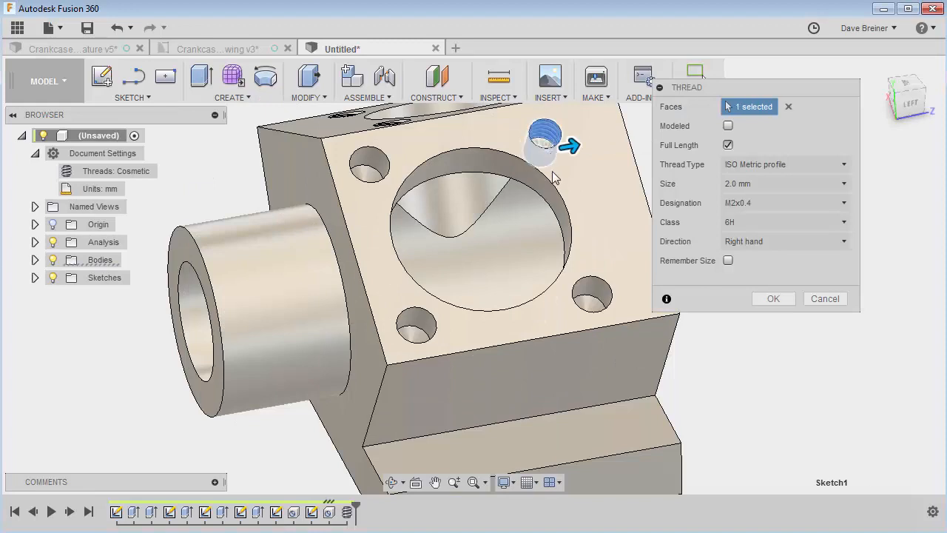
{"action": "left_click", "coordinate": [592, 293]}
{"action": "left_click", "coordinate": [368, 167]}
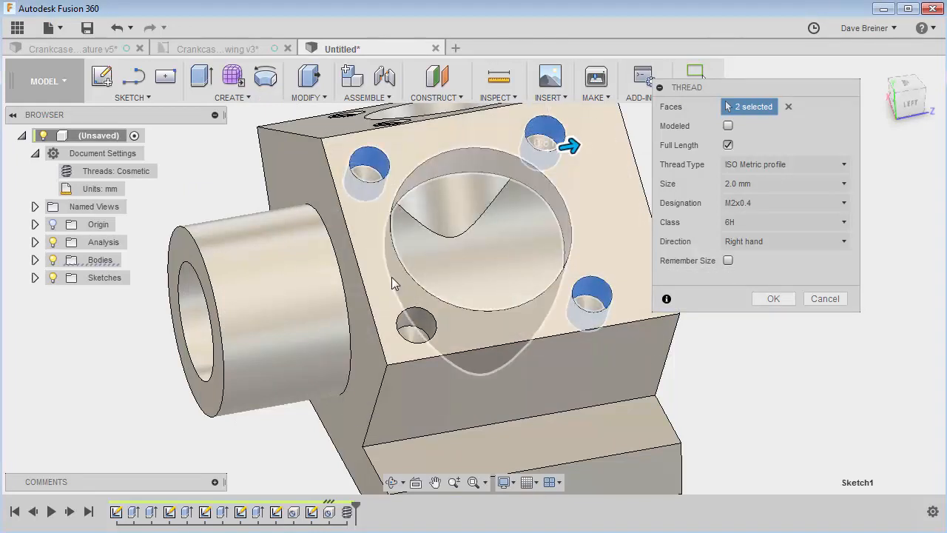
{"action": "left_click", "coordinate": [414, 326]}
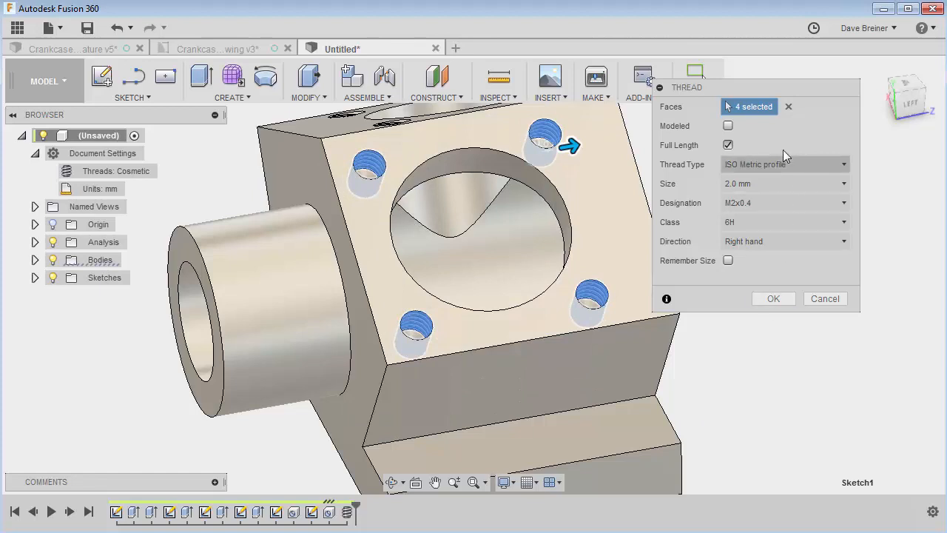
{"action": "left_click", "coordinate": [728, 125]}
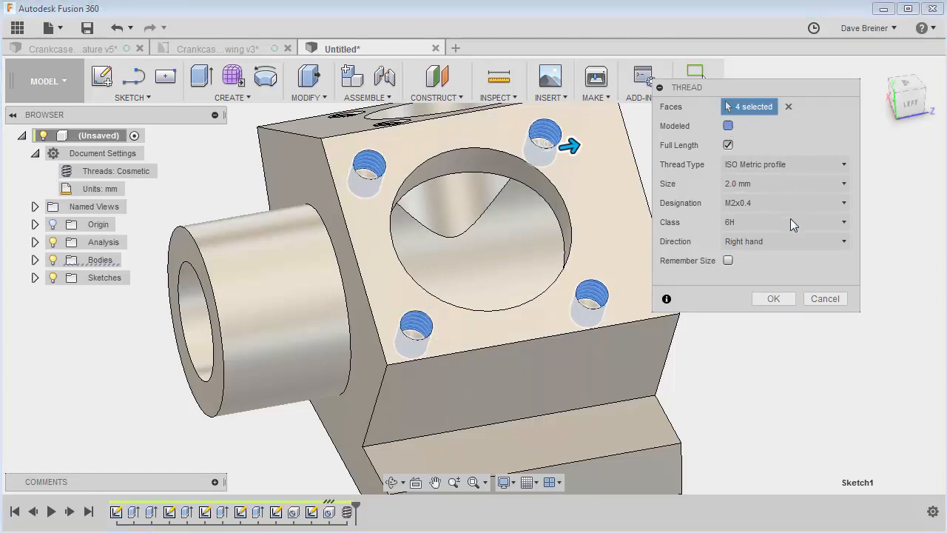
{"action": "left_click", "coordinate": [790, 300]}
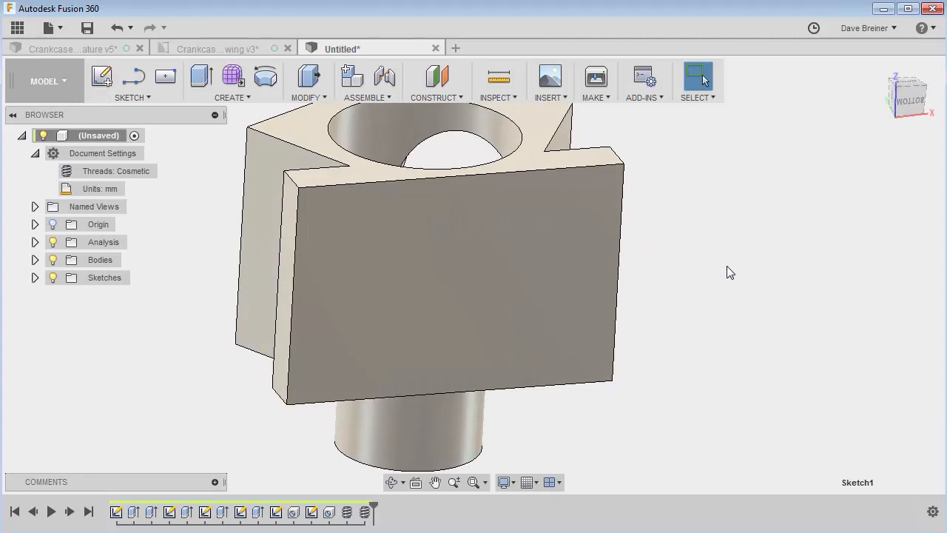
Create a new sketch on the underside face of the crankcase base
{"action": "key", "text": "a"}
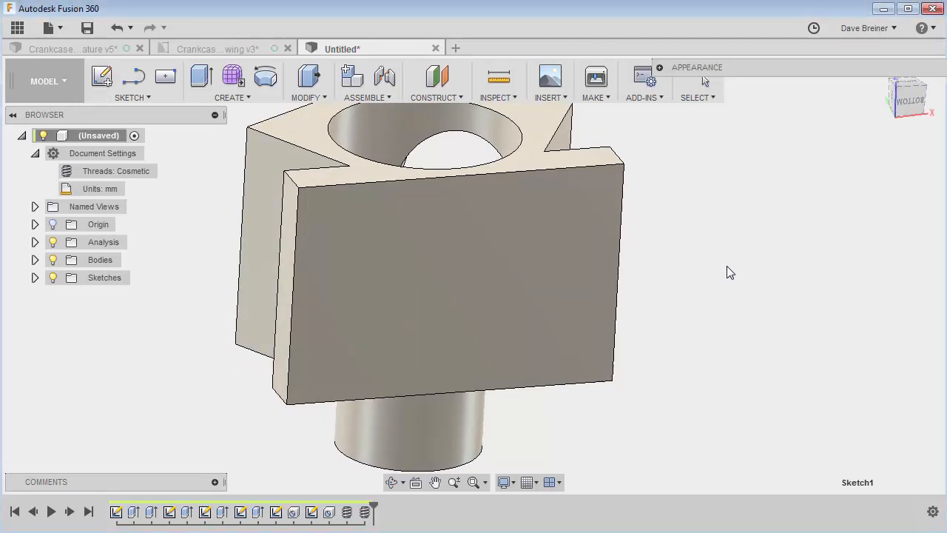
{"action": "key", "text": "s"}
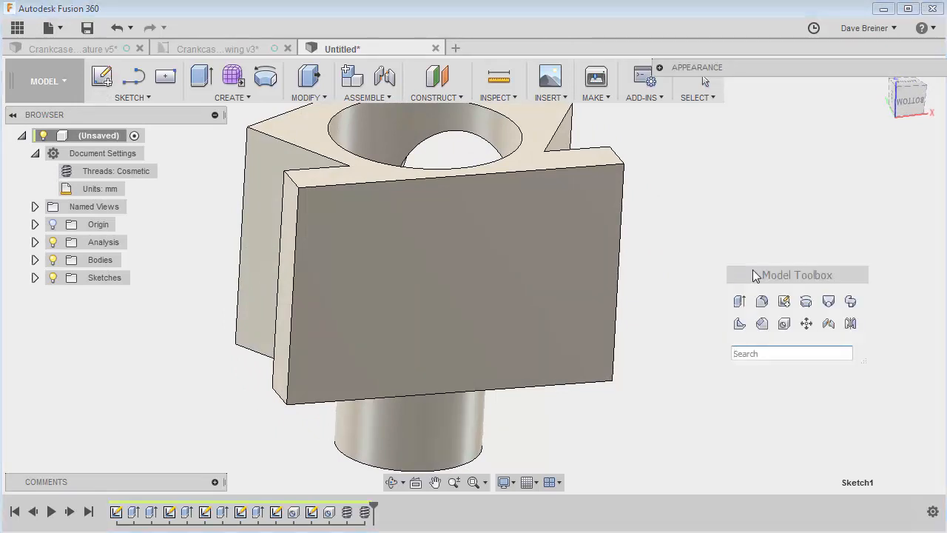
{"action": "left_click", "coordinate": [784, 301]}
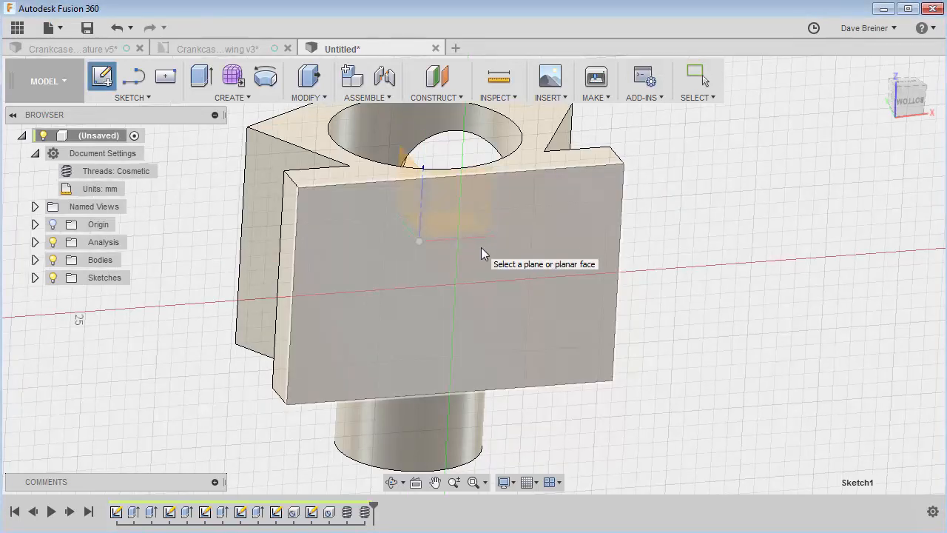
{"action": "left_click", "coordinate": [481, 247]}
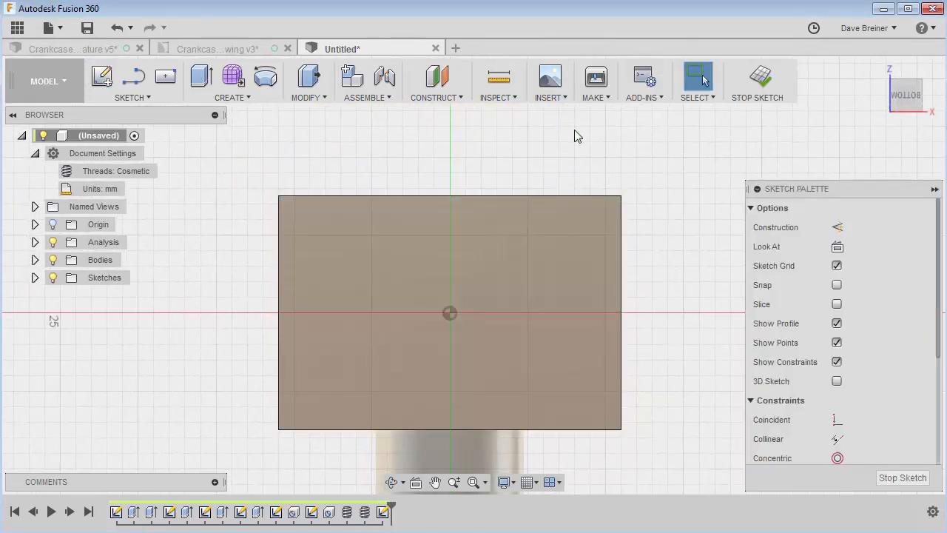
Place two sketch points slightly above the horizontal axis, one on each side of the origin
{"action": "key", "text": "s"}
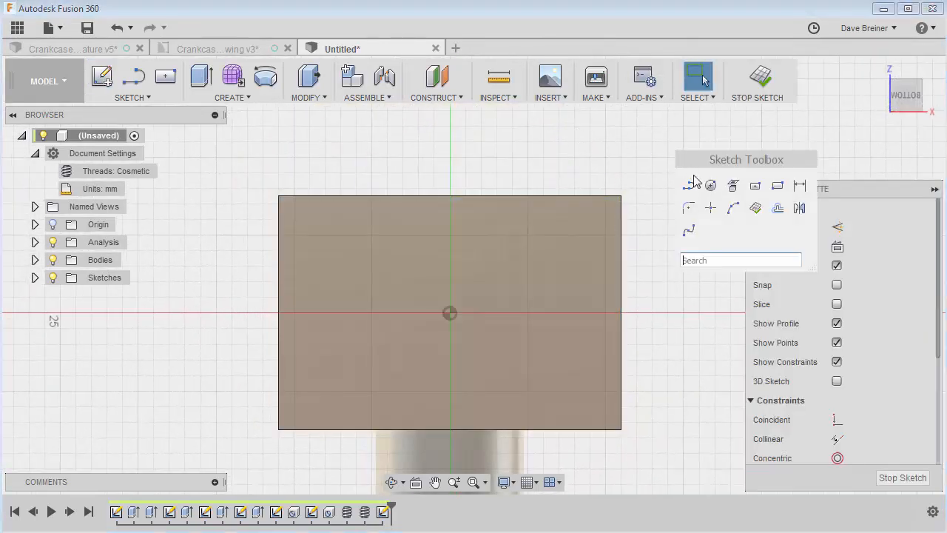
{"action": "left_click", "coordinate": [712, 209]}
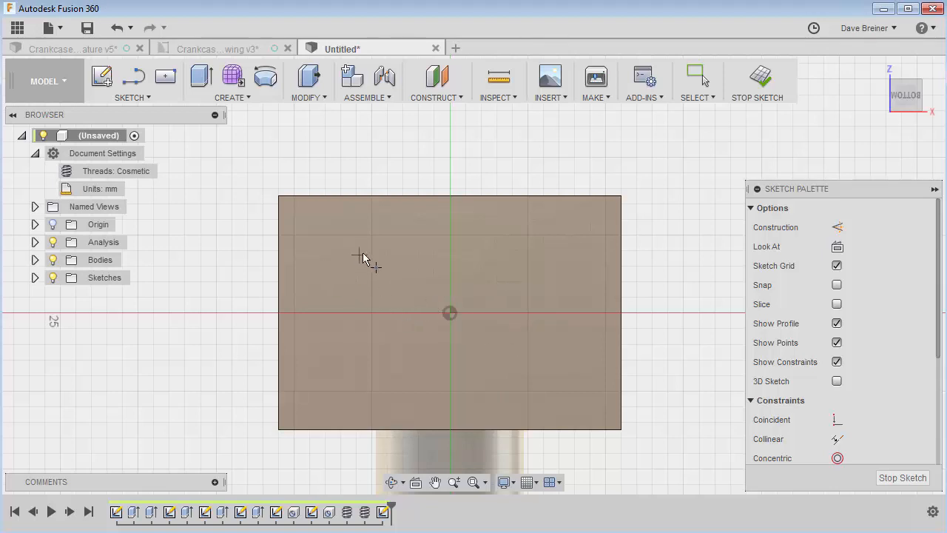
{"action": "left_click", "coordinate": [359, 295]}
{"action": "left_click", "coordinate": [556, 299]}
{"action": "key", "text": "Escape"}
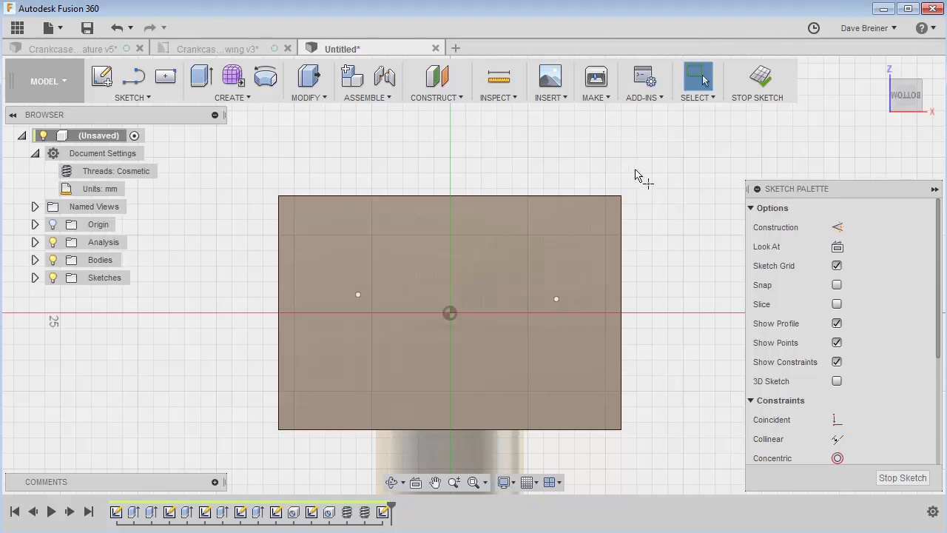
Dimension the horizontal distance between the two sketch points as 12 mm
{"action": "key", "text": "d"}
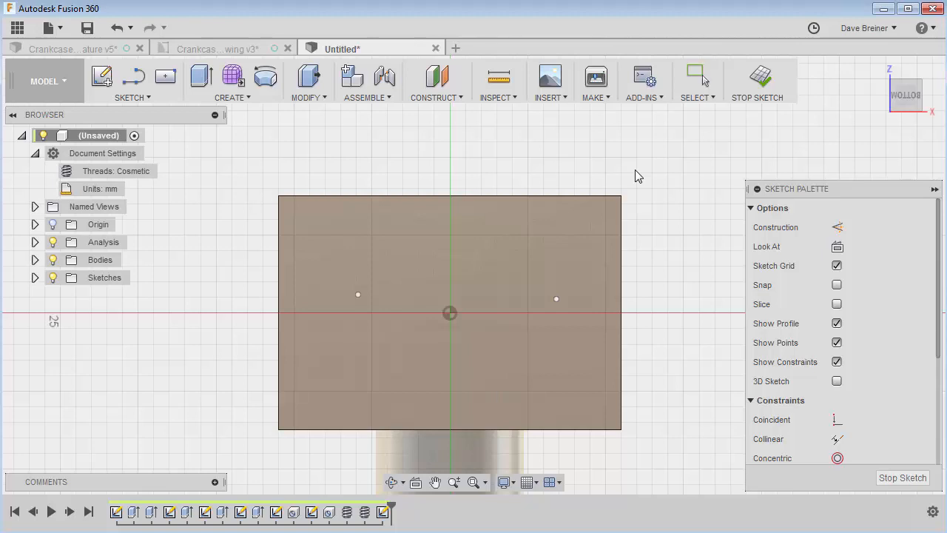
{"action": "left_click", "coordinate": [556, 300]}
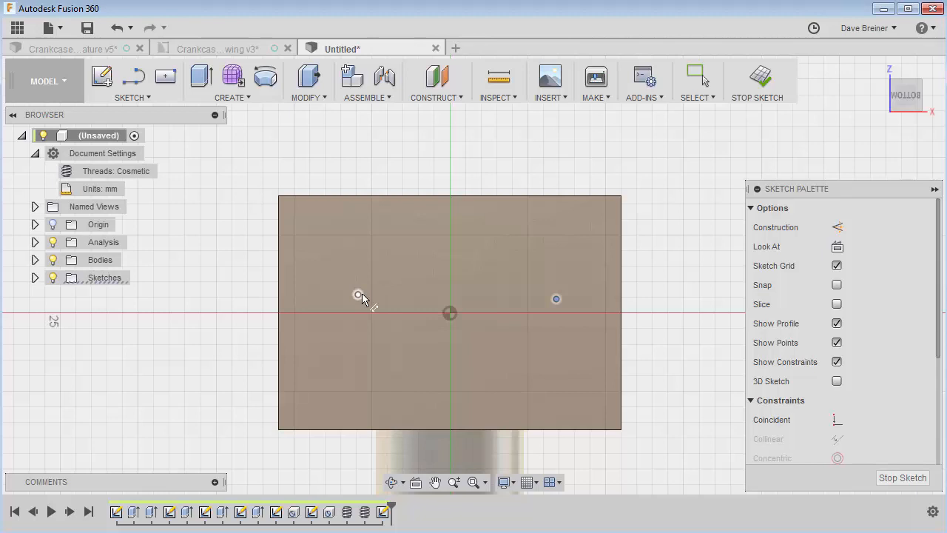
{"action": "left_click", "coordinate": [358, 295]}
{"action": "left_click", "coordinate": [444, 163]}
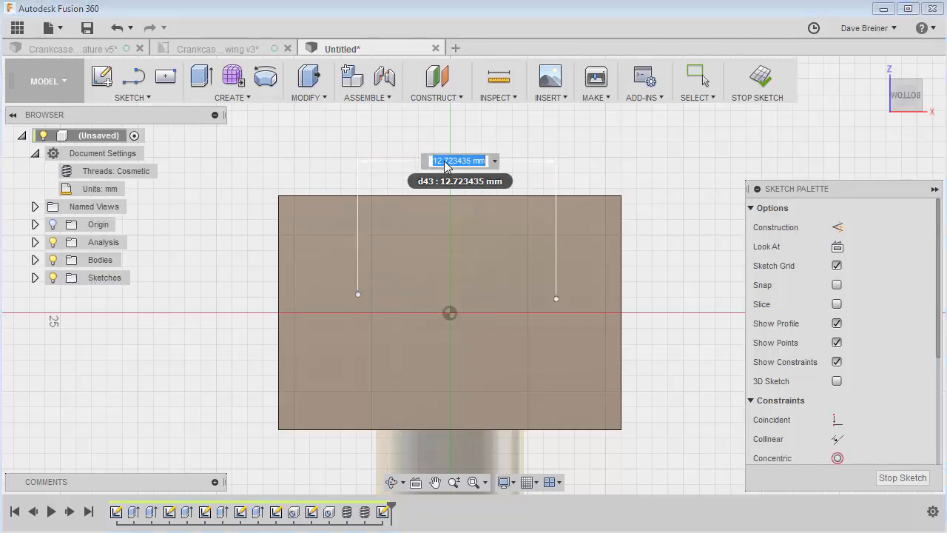
{"action": "type", "text": "12"}
{"action": "key", "text": "Return"}
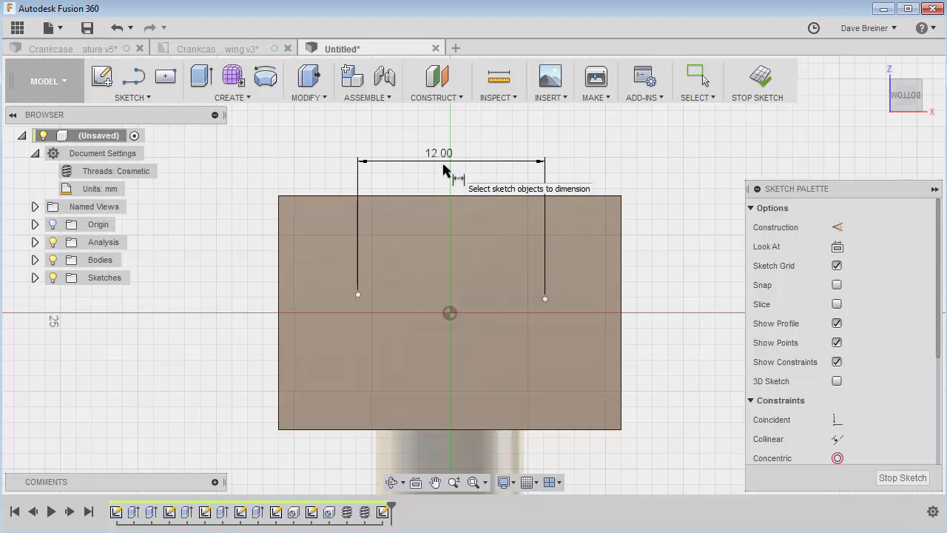
Dimension the left sketch point 5 mm horizontally from the base's left edge
{"action": "left_click", "coordinate": [358, 295]}
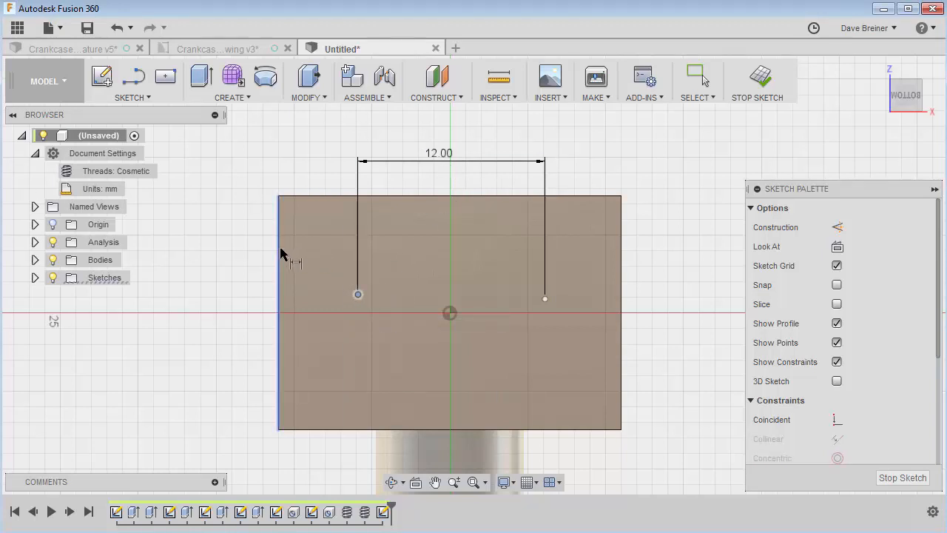
{"action": "left_click", "coordinate": [280, 222]}
{"action": "left_click", "coordinate": [297, 164]}
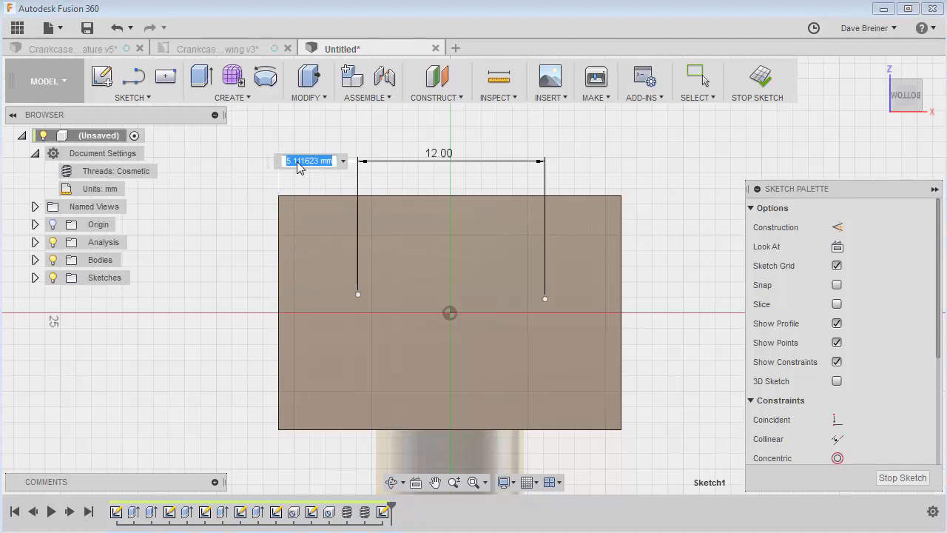
{"action": "type", "text": "5"}
{"action": "key", "text": "Return"}
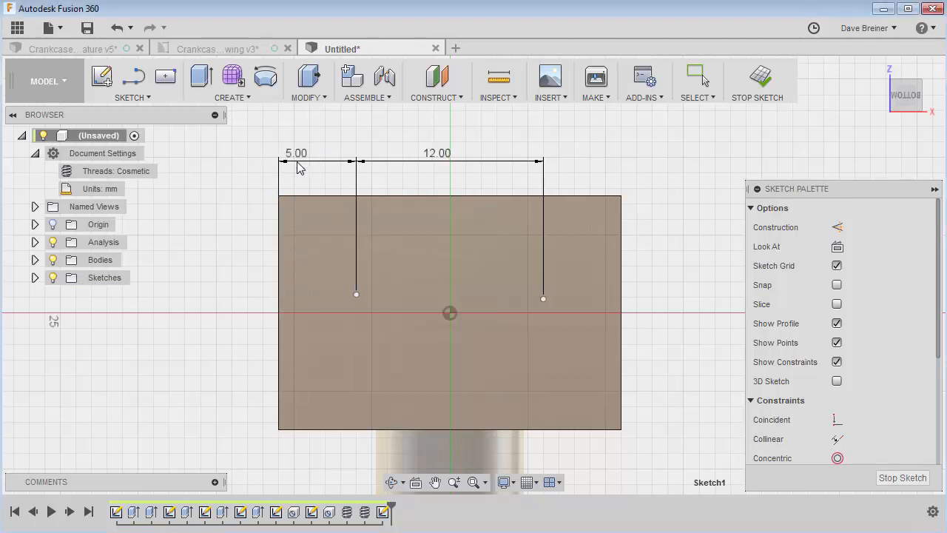
Add a driven horizontal dimension between the right sketch point and the base's right edge
{"action": "left_click", "coordinate": [543, 299]}
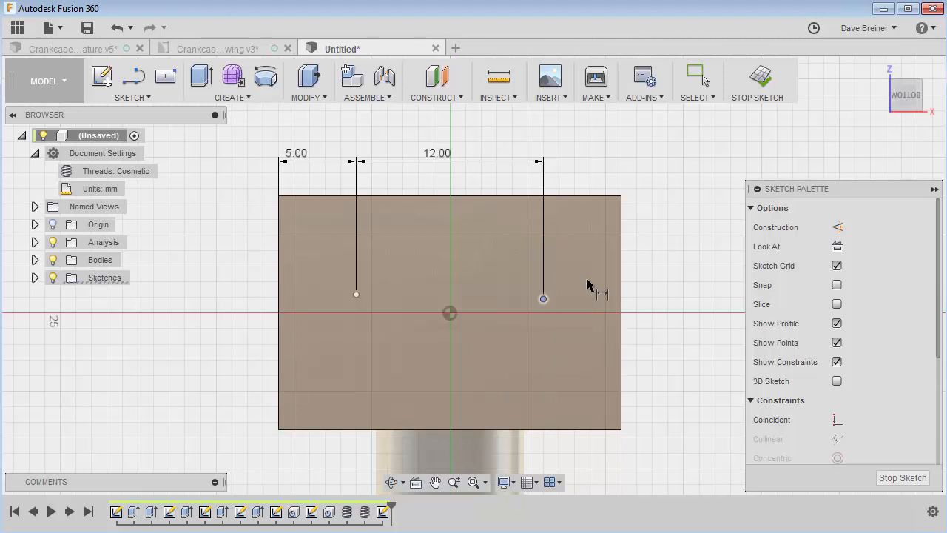
{"action": "left_click", "coordinate": [626, 288]}
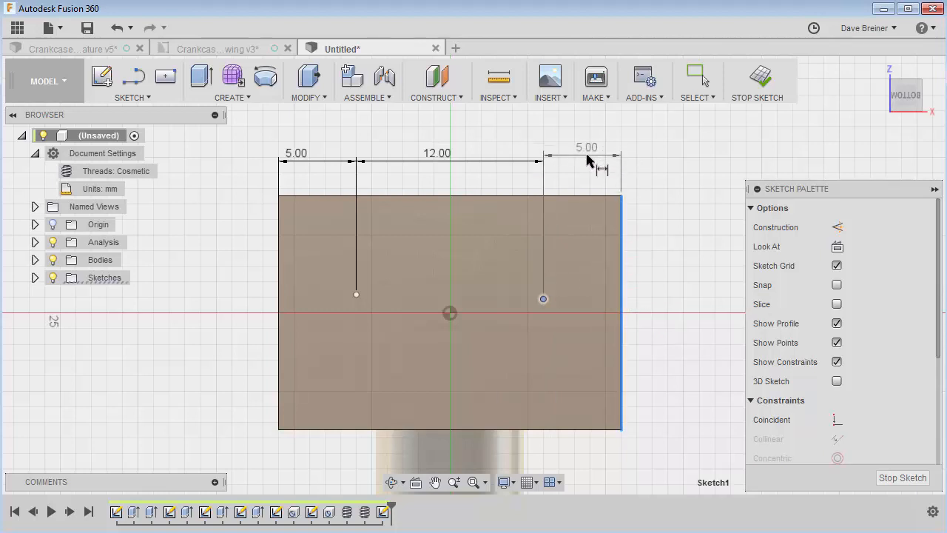
{"action": "left_click", "coordinate": [584, 171]}
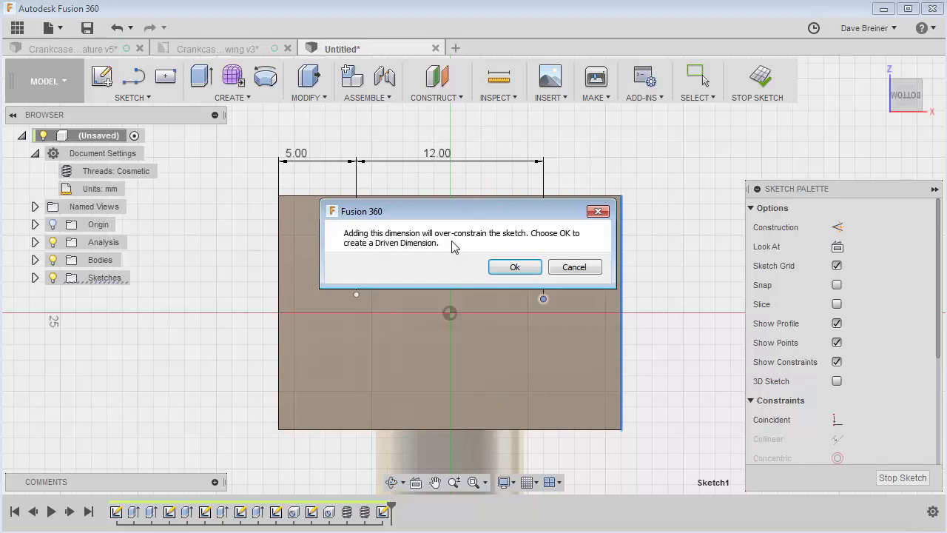
{"action": "left_click", "coordinate": [510, 267]}
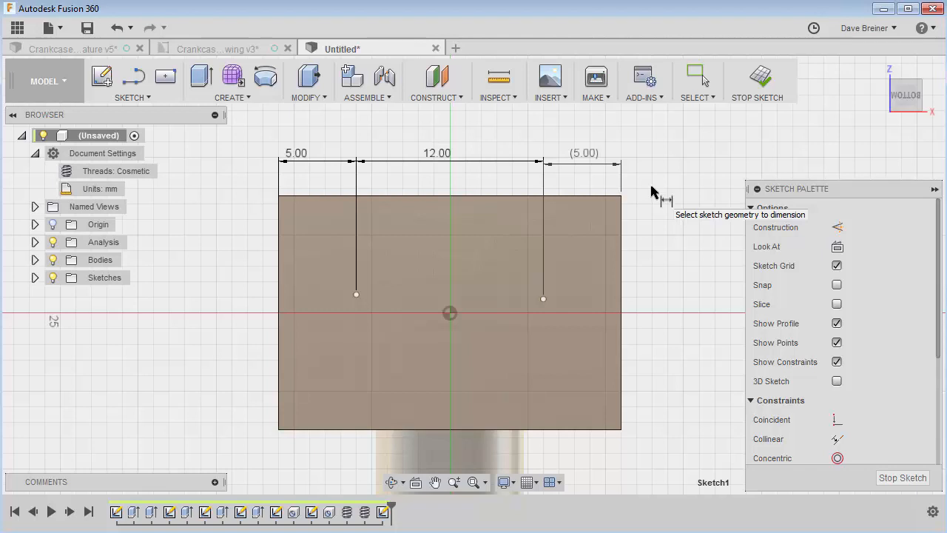
{"action": "key", "text": "Escape"}
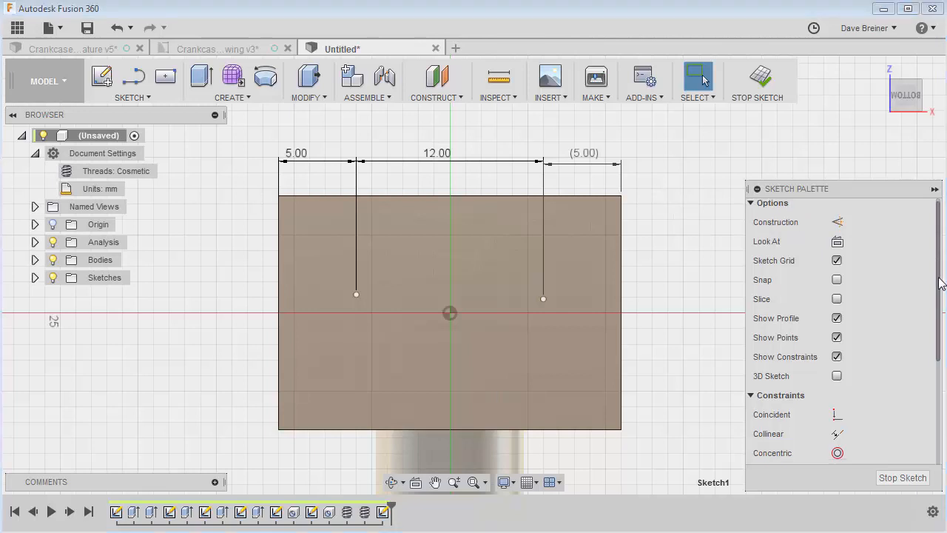
Constrain the two sketch points horizontally to each other and to the origin, and finish the sketch
{"action": "scroll", "coordinate": [940, 269], "scroll_direction": "down", "scroll_amount": 5}
{"action": "scroll", "coordinate": [841, 333], "scroll_direction": "down", "scroll_amount": 1}
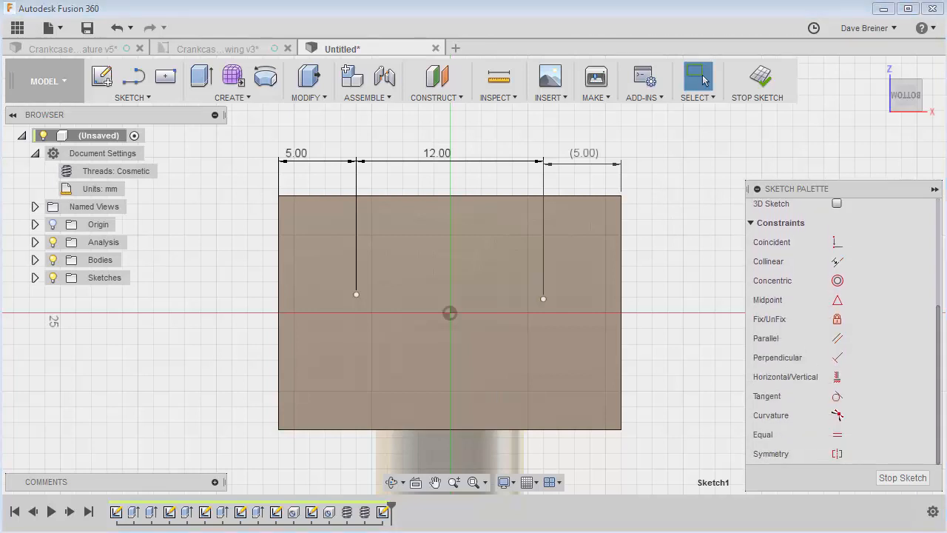
{"action": "left_click", "coordinate": [839, 378]}
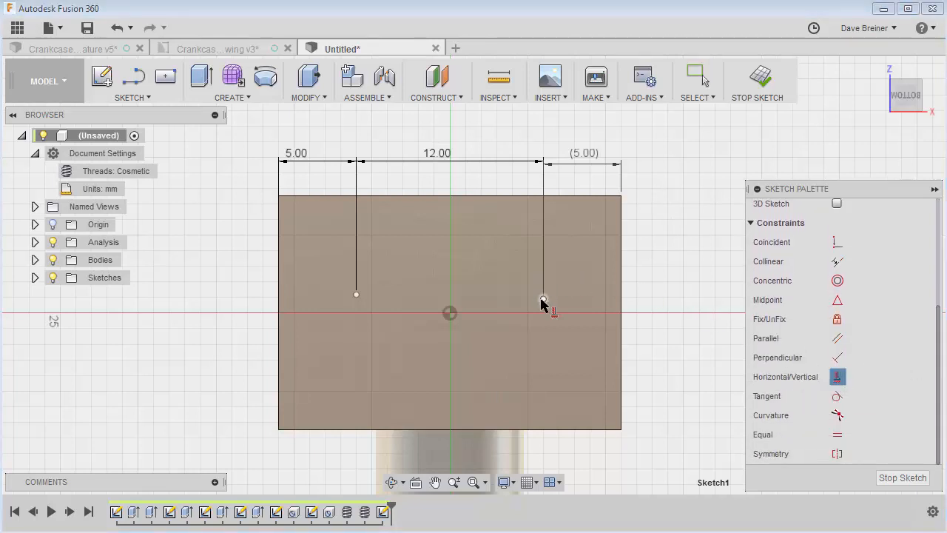
{"action": "left_click", "coordinate": [543, 300]}
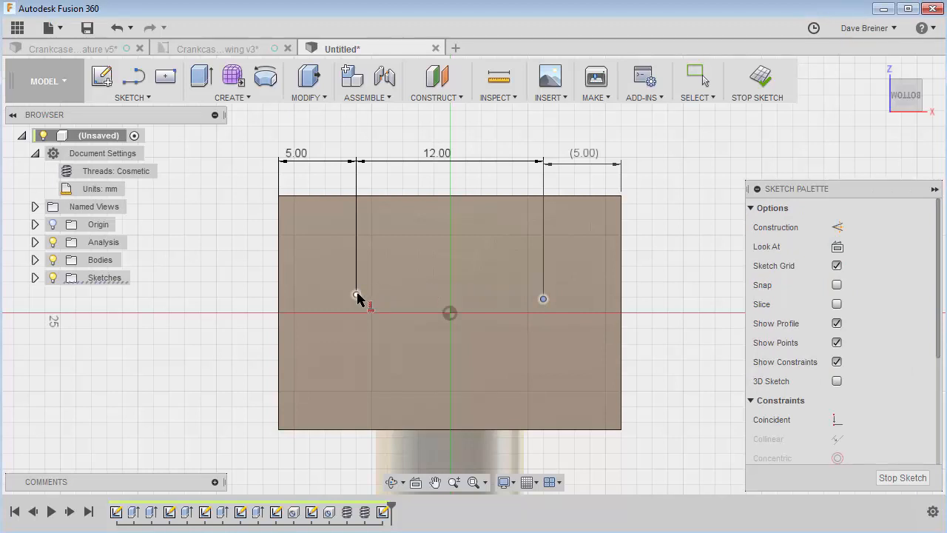
{"action": "left_click", "coordinate": [356, 296]}
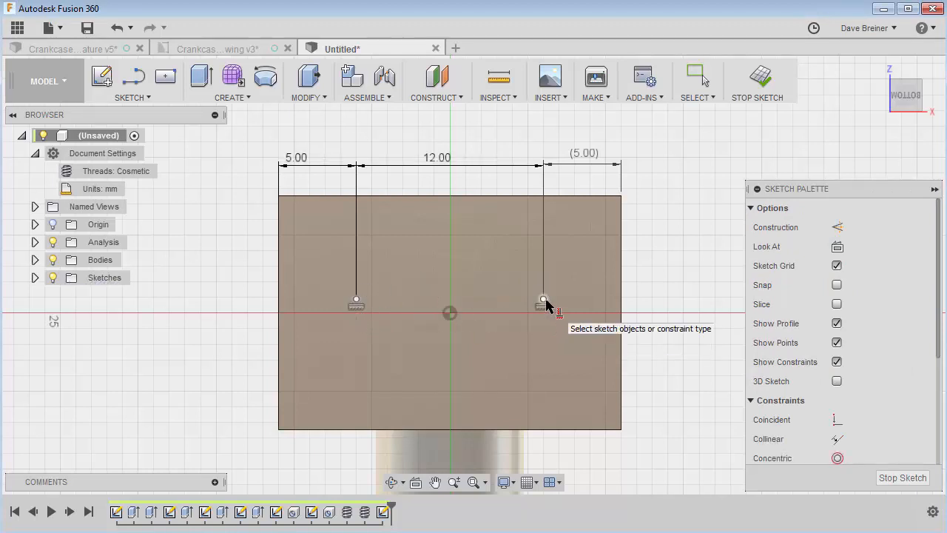
{"action": "left_click", "coordinate": [544, 301]}
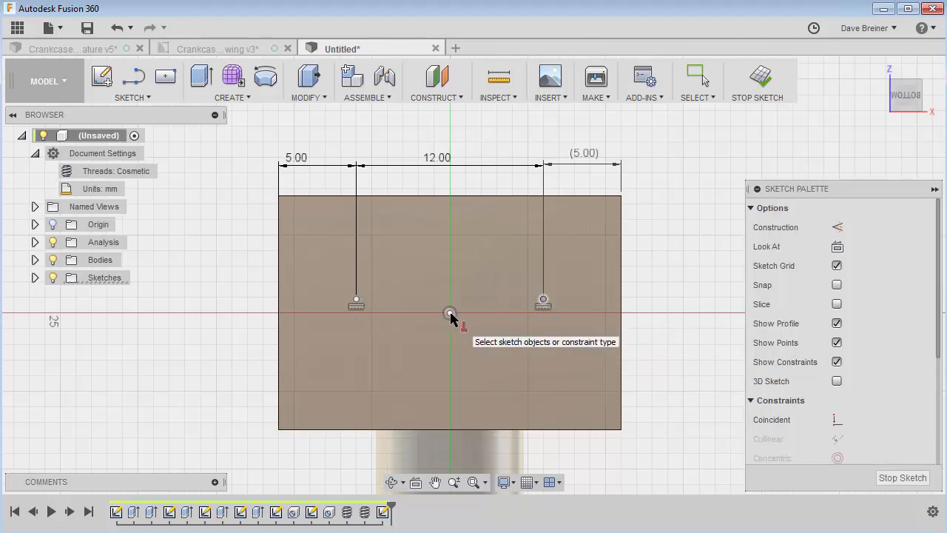
{"action": "left_click", "coordinate": [450, 314]}
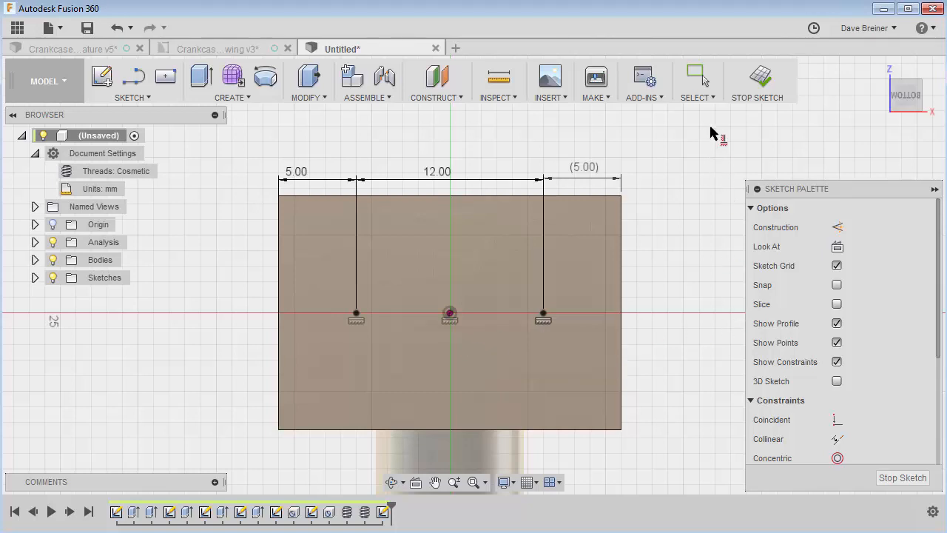
{"action": "left_click", "coordinate": [761, 80]}
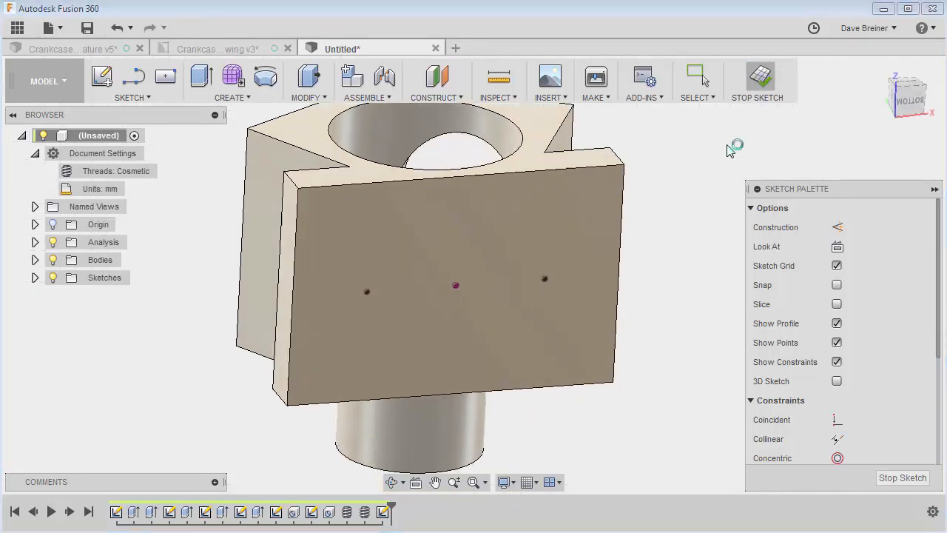
Create simple holes at the two sketch points on the base's underside, 2 mm in diameter and 2.5 mm deep
{"action": "left_click", "coordinate": [247, 99]}
{"action": "left_click", "coordinate": [216, 241]}
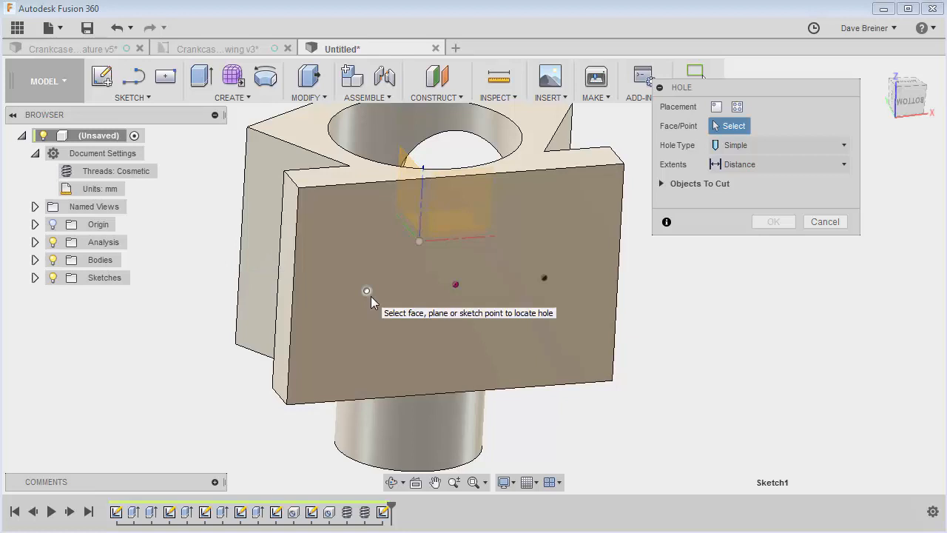
{"action": "left_click", "coordinate": [367, 290]}
{"action": "left_click", "coordinate": [546, 280]}
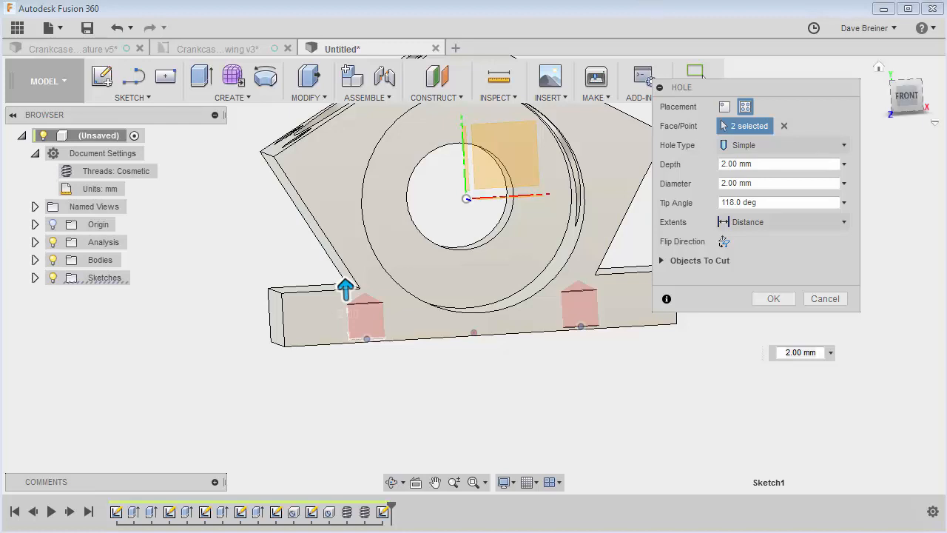
{"action": "left_click", "coordinate": [764, 164]}
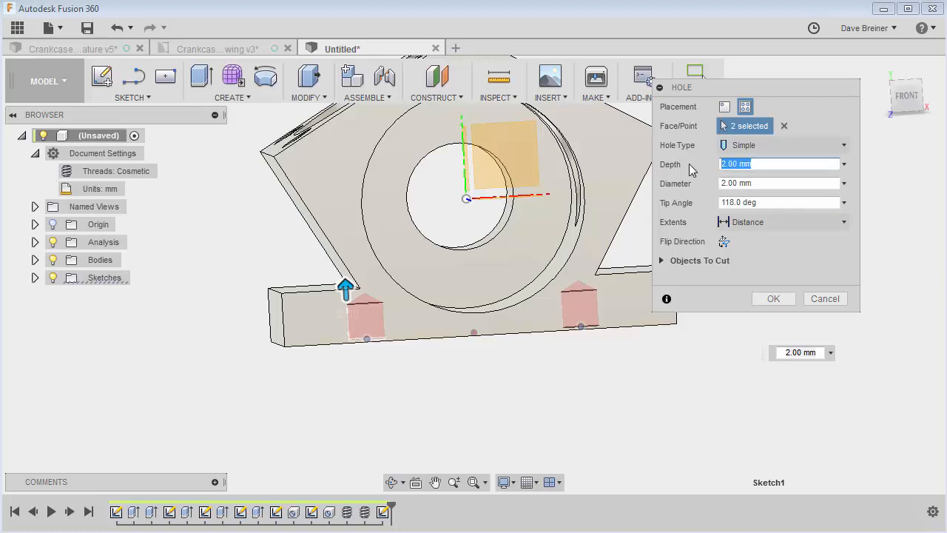
{"action": "type", "text": "2.25"}
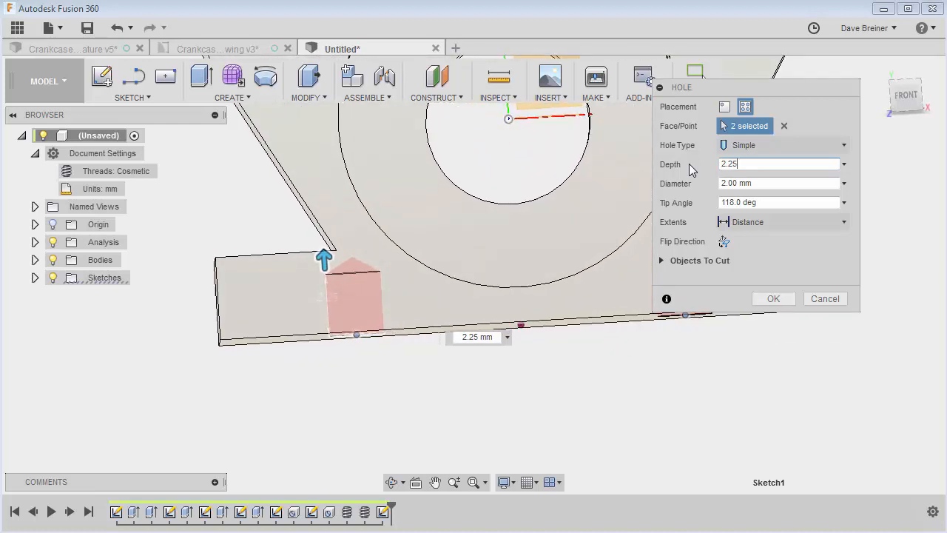
{"action": "key", "text": "BackSpace"}
{"action": "key", "text": "BackSpace"}
{"action": "type", "text": "5"}
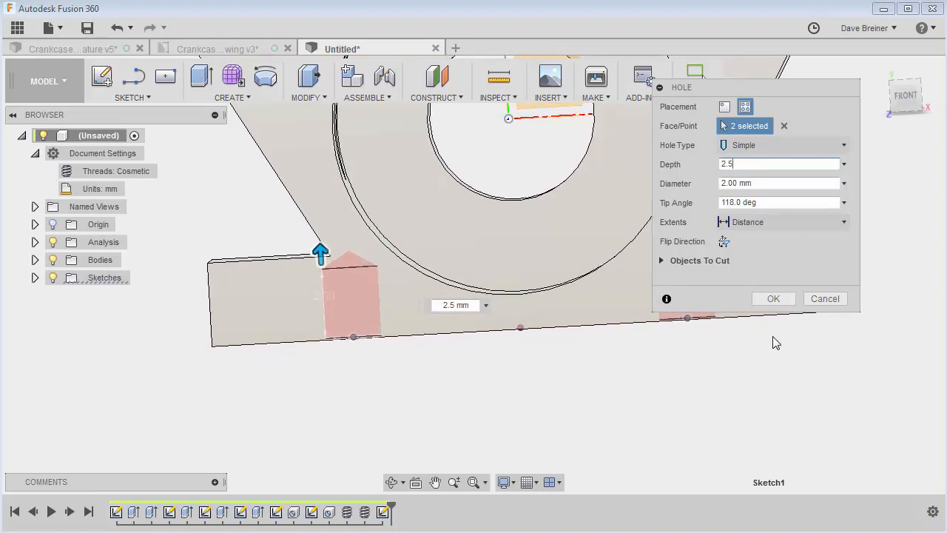
{"action": "left_click", "coordinate": [774, 298]}
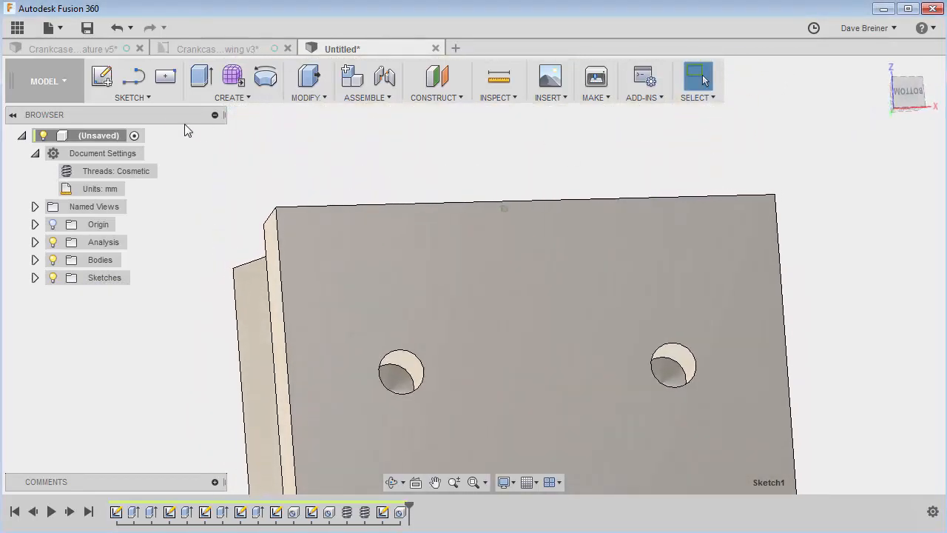
Add full-length M2x0.4 ISO Metric right-hand threads of class 6H to both underside holes
{"action": "left_click", "coordinate": [227, 99]}
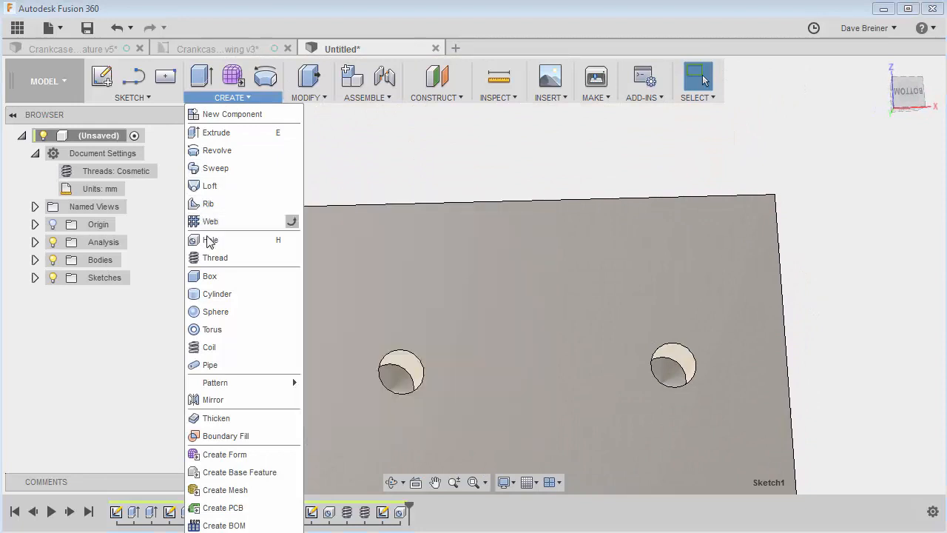
{"action": "left_click", "coordinate": [210, 258]}
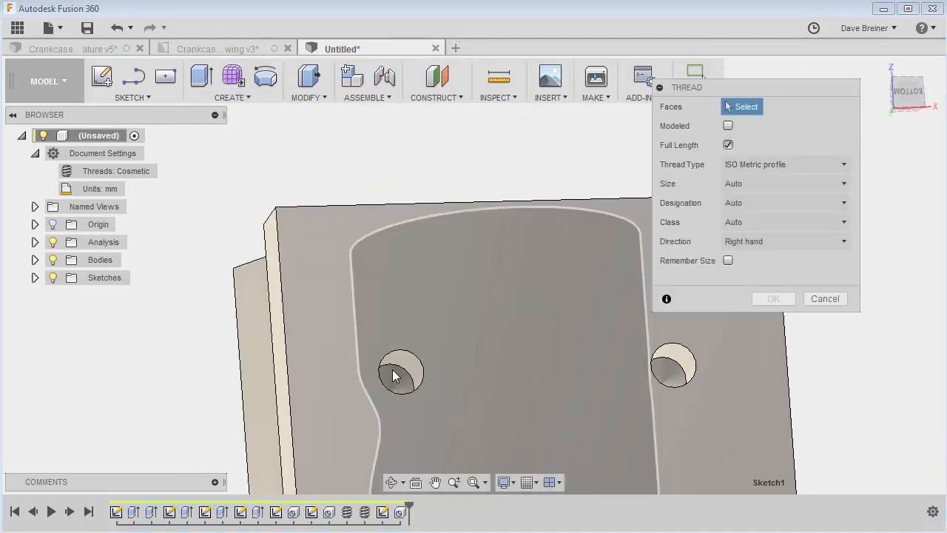
{"action": "left_click", "coordinate": [409, 372]}
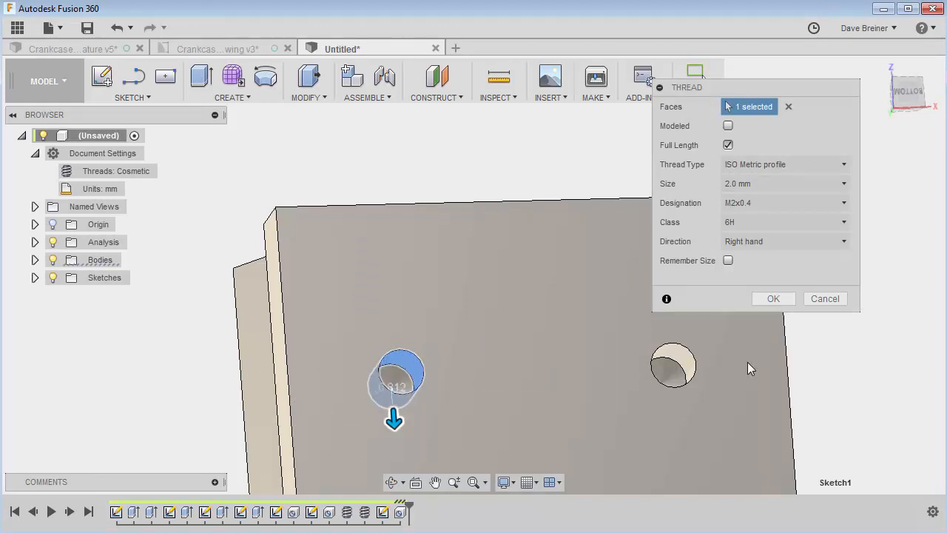
{"action": "left_click", "coordinate": [694, 363]}
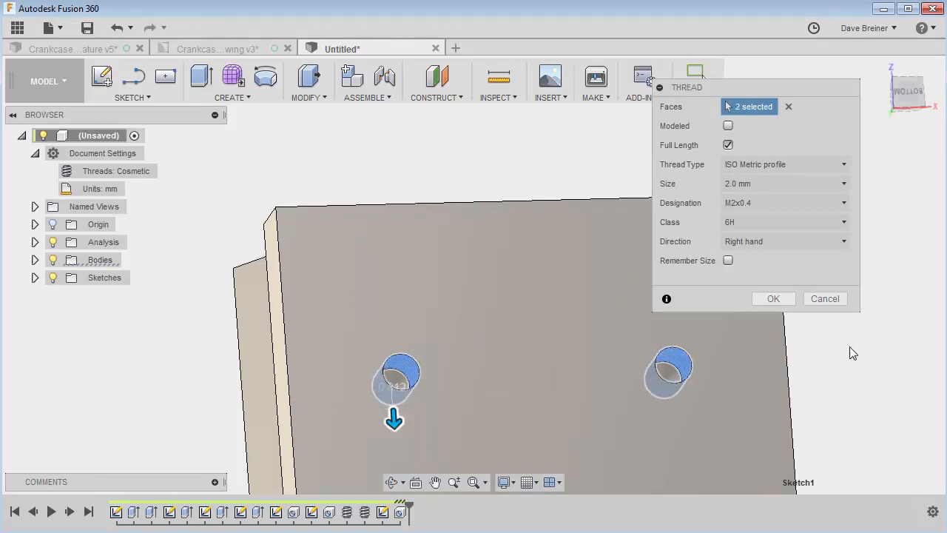
{"action": "left_click", "coordinate": [788, 300]}
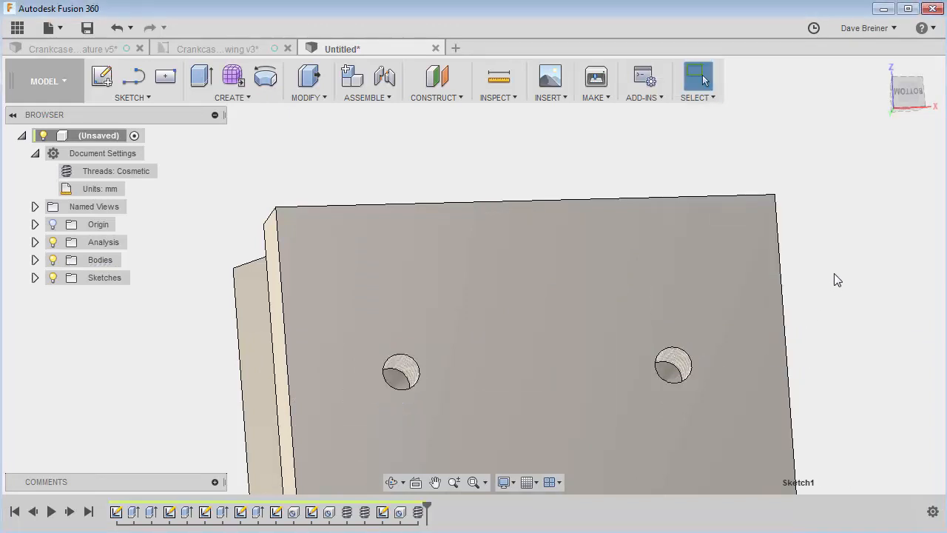
Edit the thread feature of the two underside holes so that the threads are modeled
{"action": "left_click", "coordinate": [419, 513]}
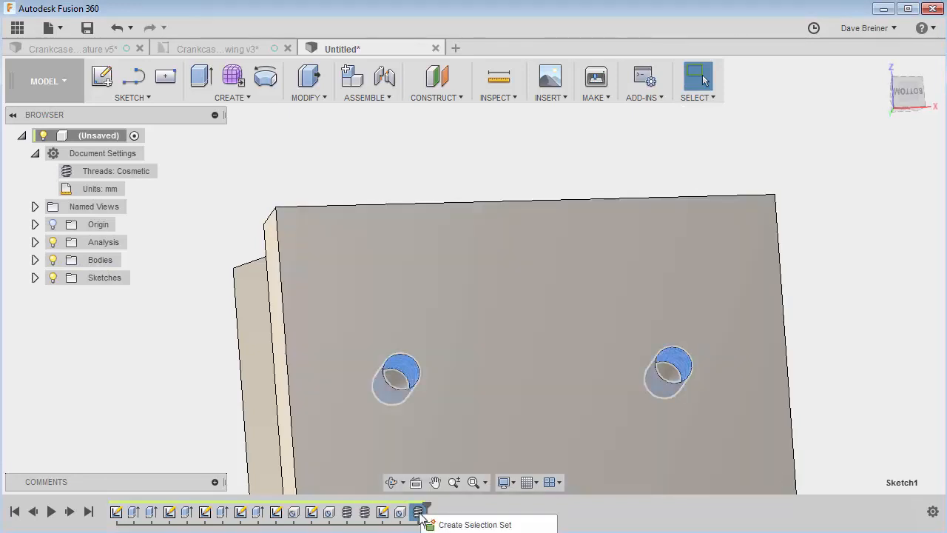
{"action": "double_click", "coordinate": [419, 513]}
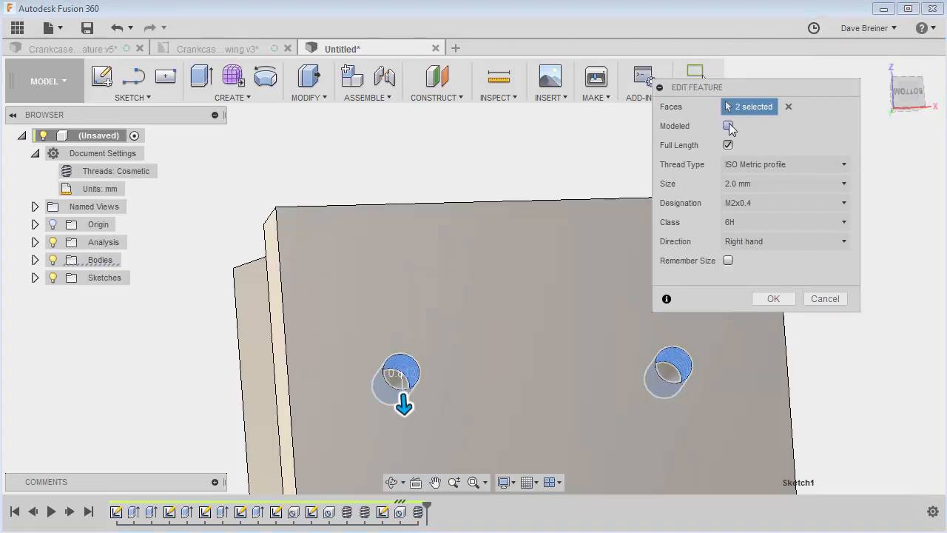
{"action": "left_click", "coordinate": [728, 127]}
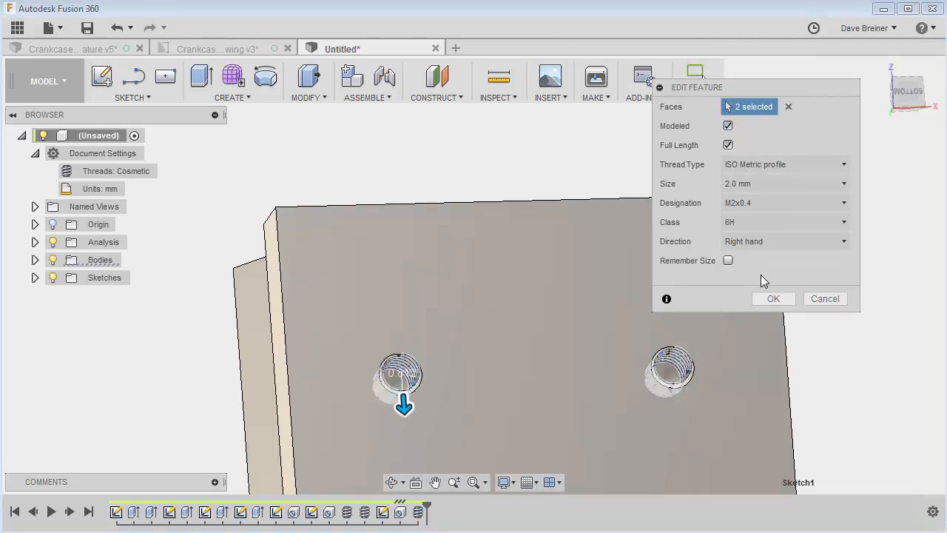
{"action": "left_click", "coordinate": [770, 299]}
{"action": "scroll", "coordinate": [668, 370], "scroll_direction": "up", "scroll_amount": 3}
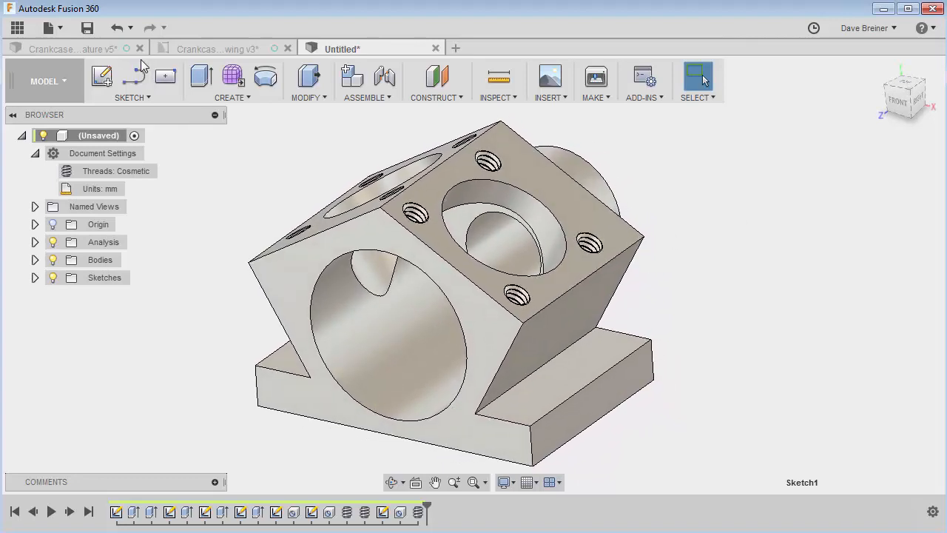
Compare the new crankcase with the reference model and examine the drawing views for features still missing, such as fillets and radii
{"action": "left_click", "coordinate": [110, 52]}
{"action": "scroll", "coordinate": [437, 173], "scroll_direction": "up", "scroll_amount": 5}
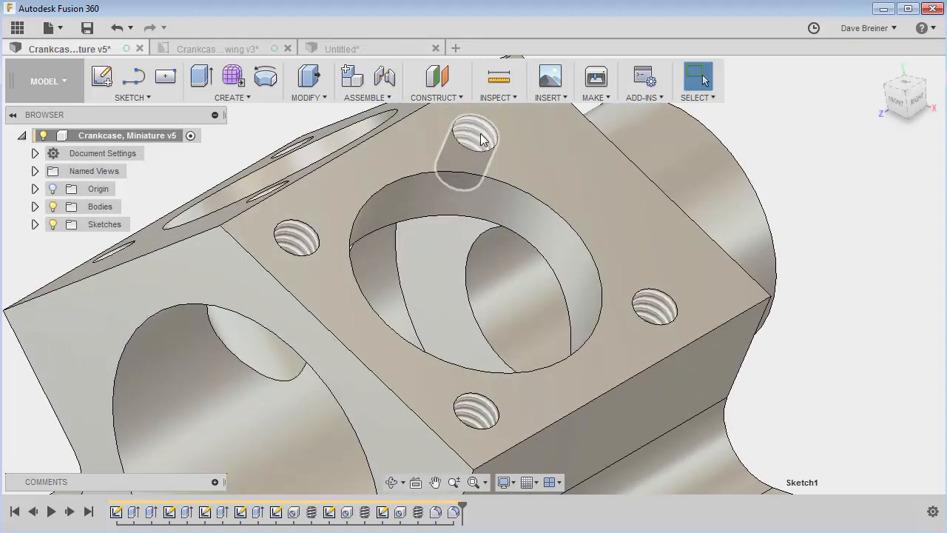
{"action": "scroll", "coordinate": [481, 138], "scroll_direction": "down", "scroll_amount": 3}
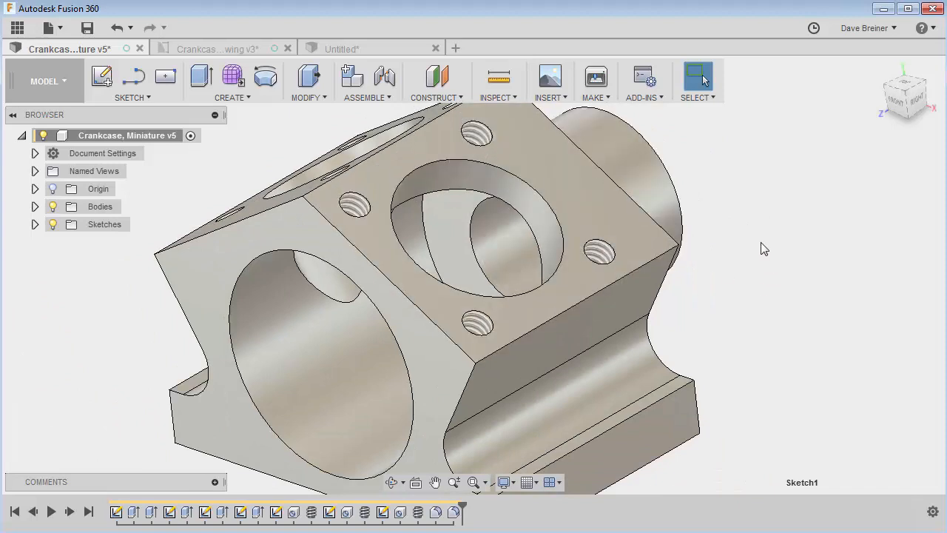
{"action": "middle_click_drag", "start_coordinate": [728, 217], "coordinate": [592, 153], "text": "shift"}
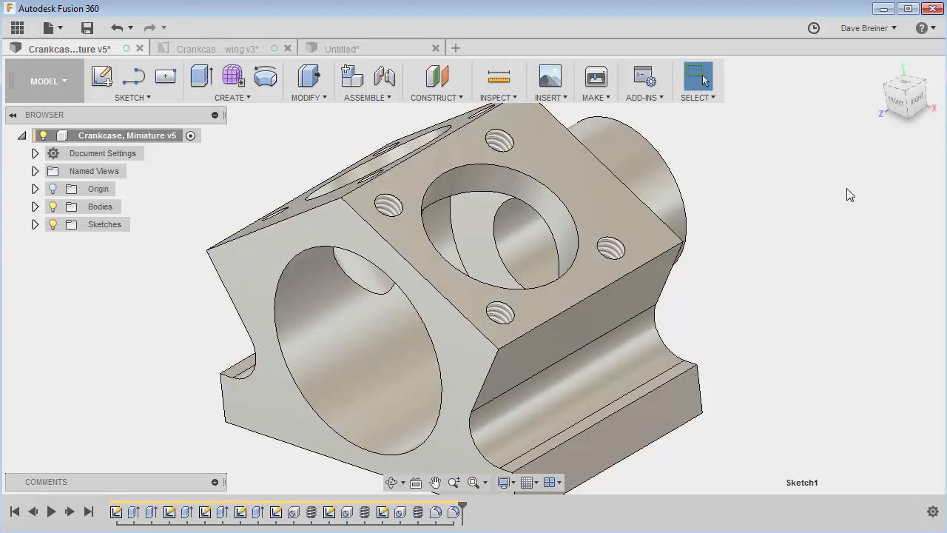
{"action": "left_click", "coordinate": [351, 50]}
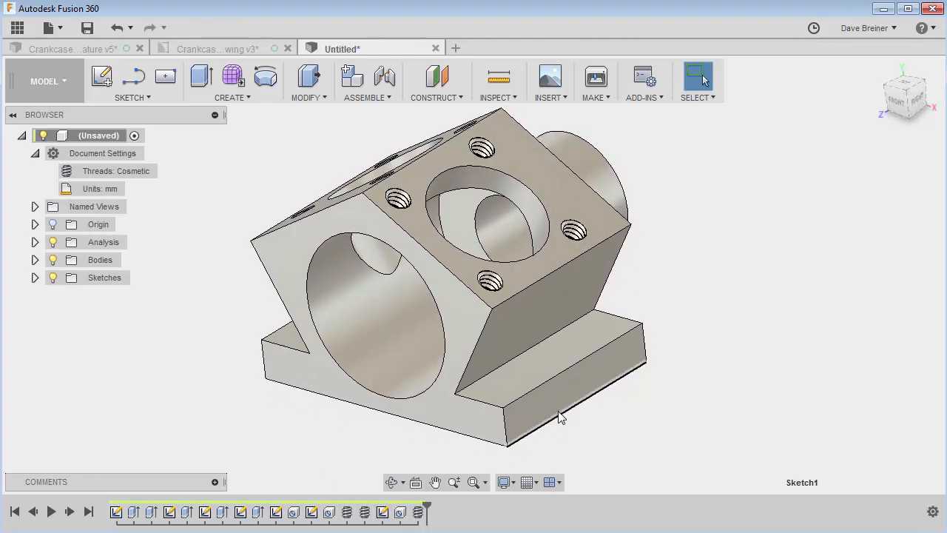
{"action": "left_click", "coordinate": [222, 49]}
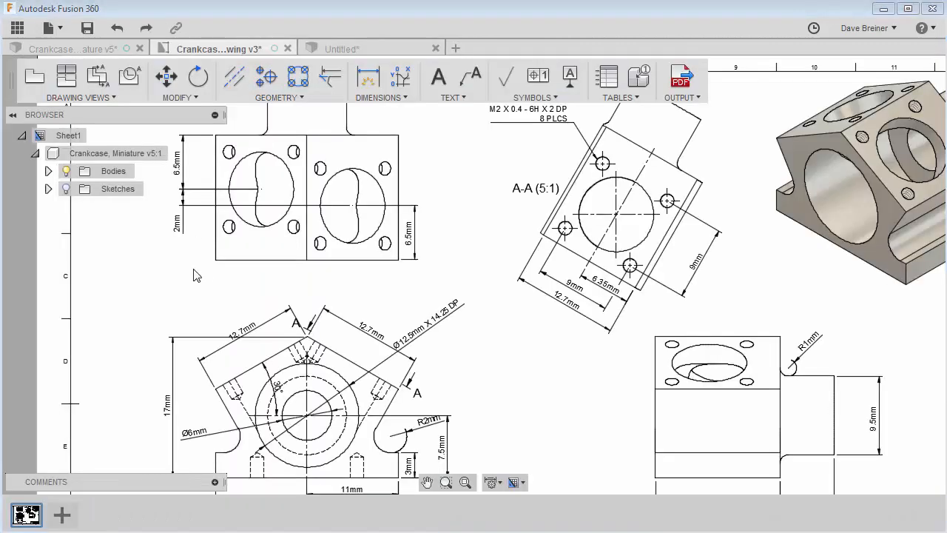
{"action": "scroll", "coordinate": [493, 362], "scroll_direction": "down", "scroll_amount": 2}
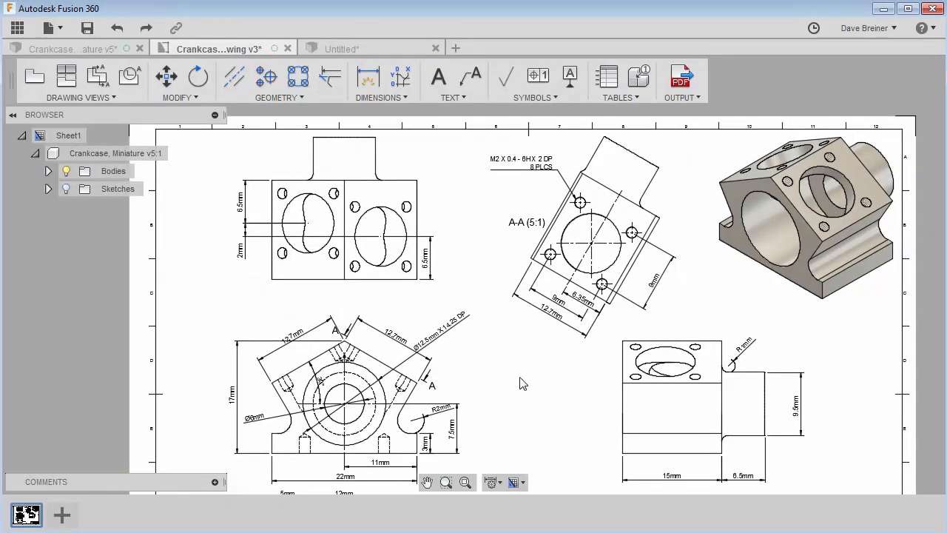
{"action": "mouse_move", "coordinate": [541, 392]}
{"action": "middle_mouse_down"}
{"action": "mouse_move", "coordinate": [522, 371]}
{"action": "mouse_move", "coordinate": [508, 263]}
{"action": "middle_mouse_up"}
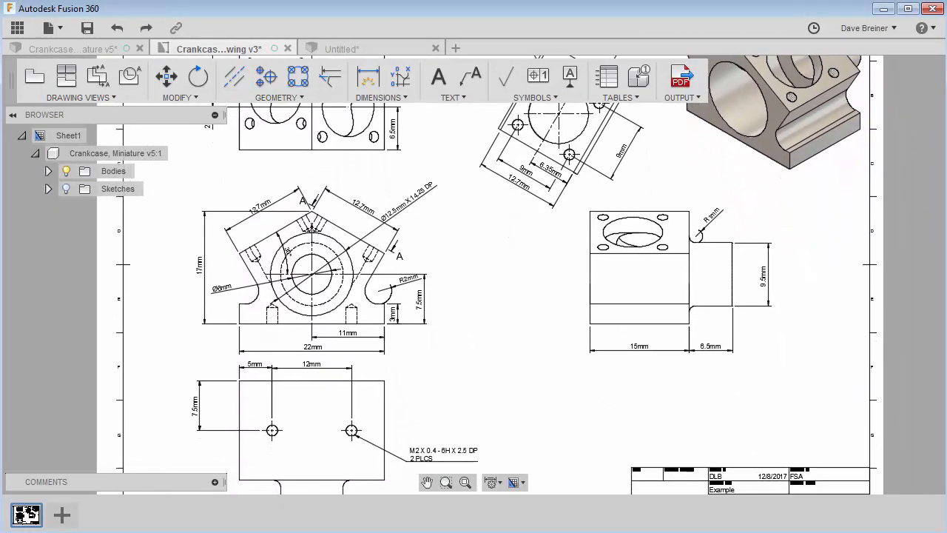
{"action": "scroll", "coordinate": [509, 270], "scroll_direction": "down", "scroll_amount": 1}
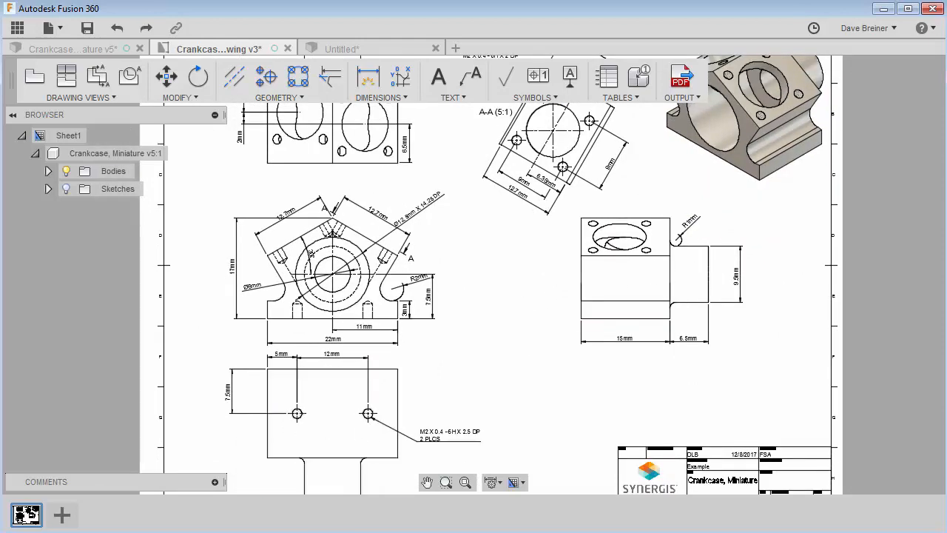
Fillet the two inner edges where the crankcase's side faces meet the base flanges with a constant 2 mm radius
{"action": "left_click", "coordinate": [377, 48]}
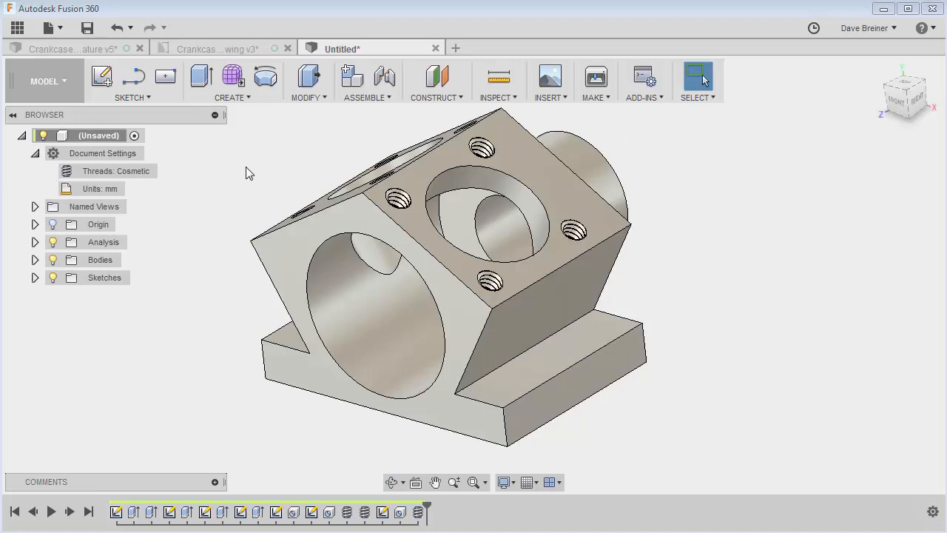
{"action": "key", "text": "s"}
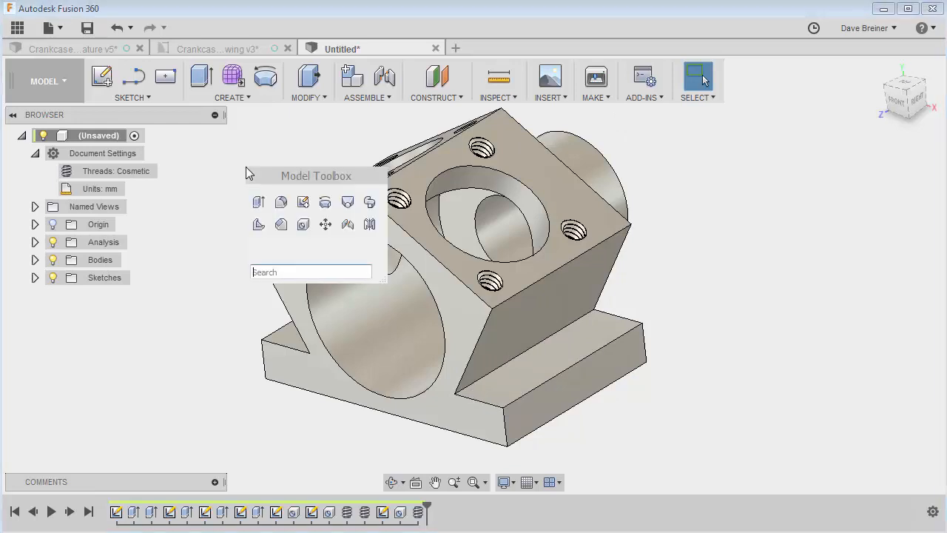
{"action": "left_click", "coordinate": [281, 202]}
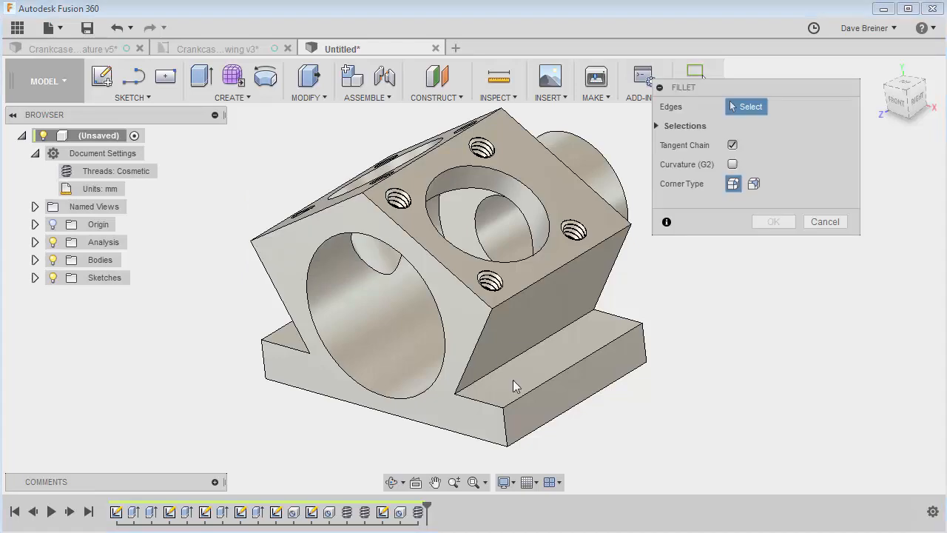
{"action": "left_click", "coordinate": [564, 337]}
{"action": "middle_click_drag", "start_coordinate": [375, 401], "coordinate": [394, 337], "text": "shift"}
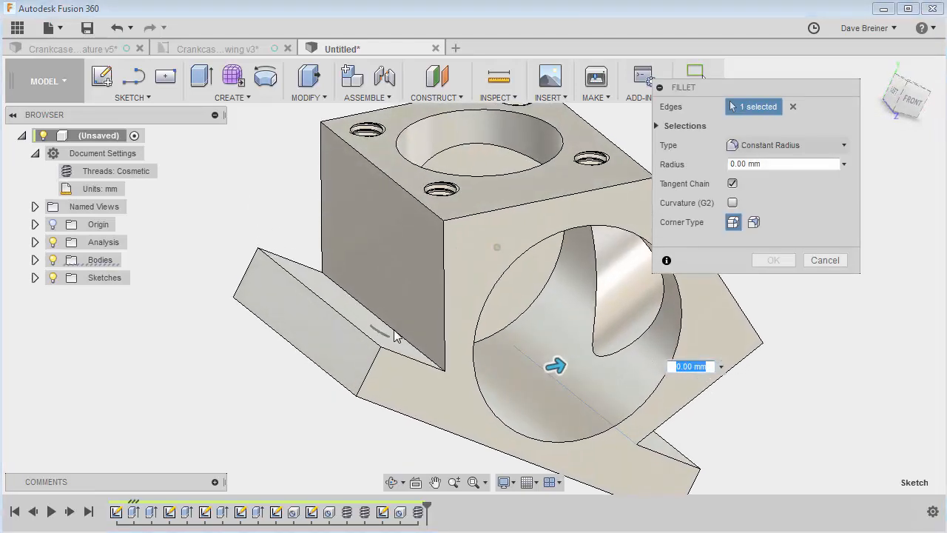
{"action": "left_click", "coordinate": [383, 317]}
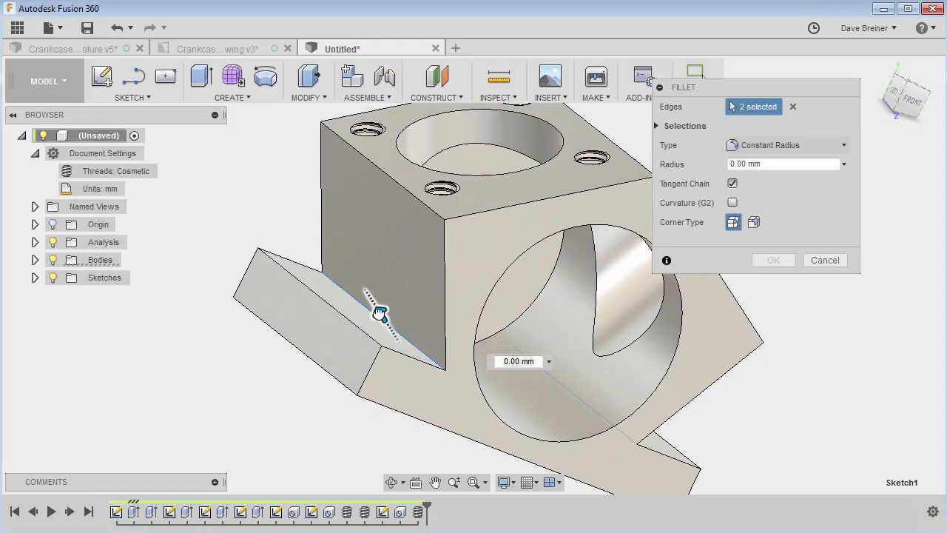
{"action": "left_click_drag", "start_coordinate": [379, 314], "coordinate": [359, 293]}
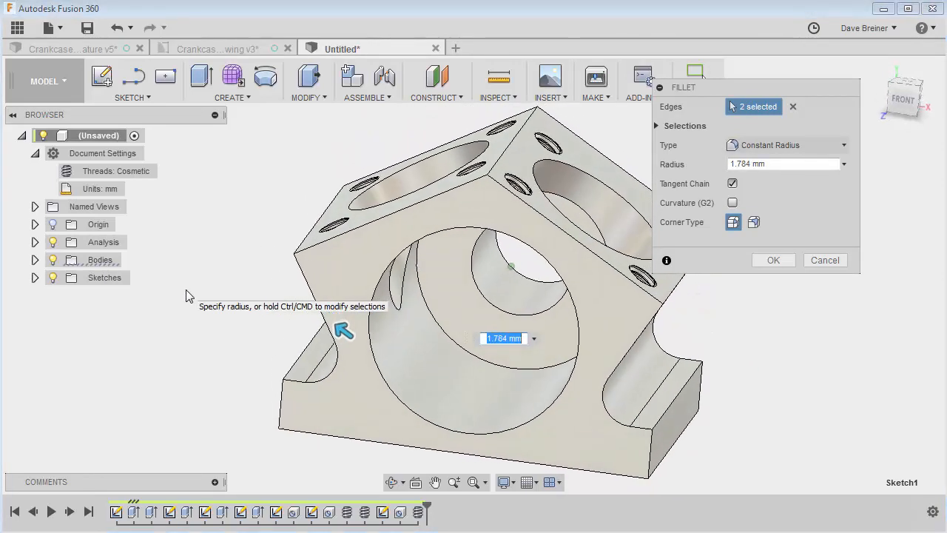
{"action": "left_click_drag", "start_coordinate": [840, 164], "coordinate": [727, 164]}
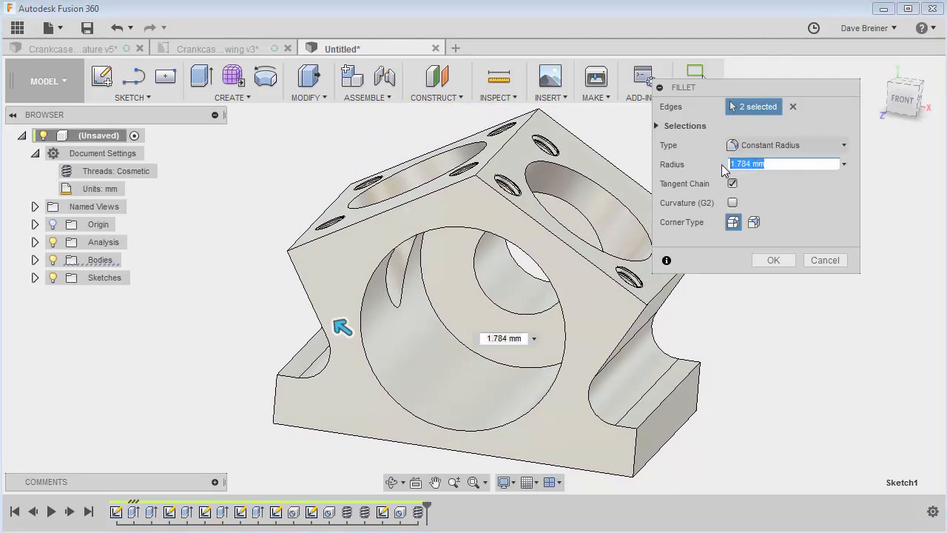
{"action": "type", "text": "2"}
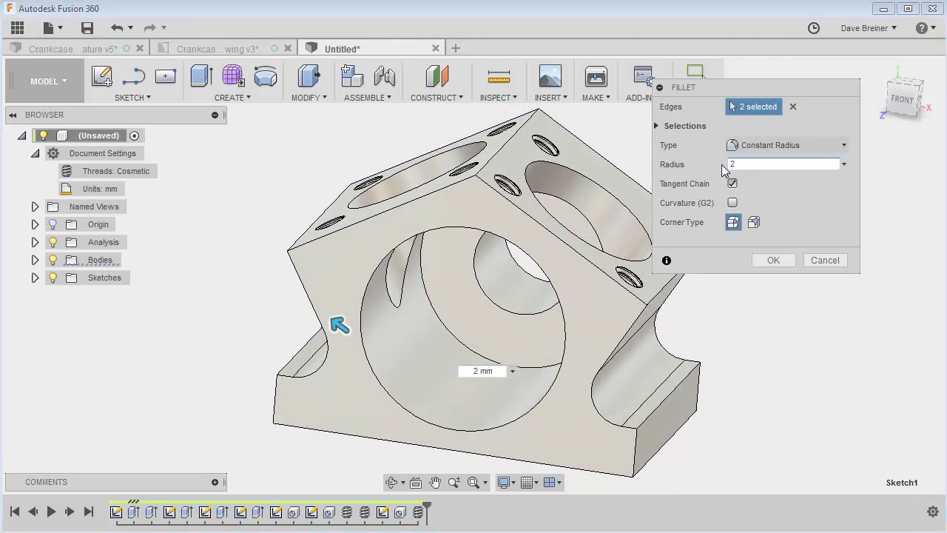
{"action": "left_click", "coordinate": [772, 261]}
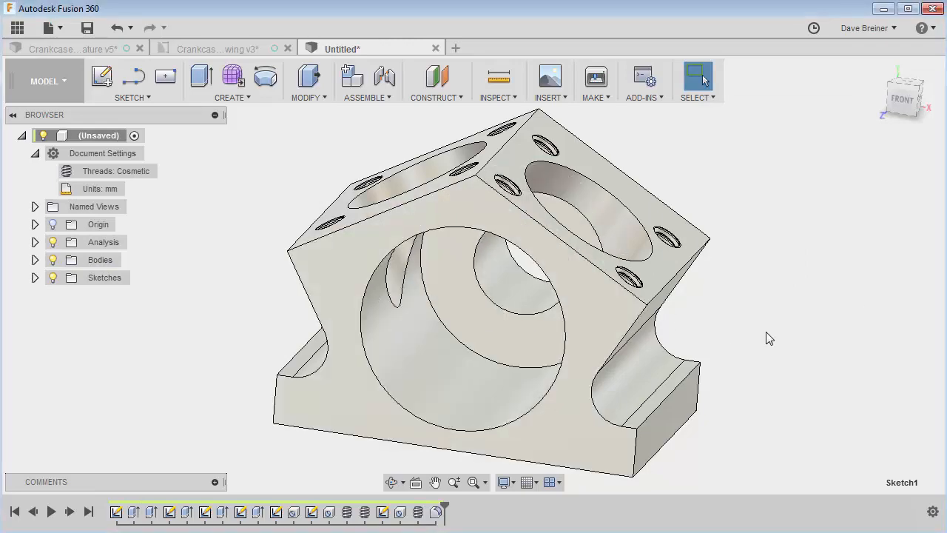
Fillet the circular edge where the rear cylindrical boss meets the block with a 1 mm radius, and compare the part with the reference model
{"action": "middle_click_drag", "start_coordinate": [766, 331], "coordinate": [566, 122], "text": "shift"}
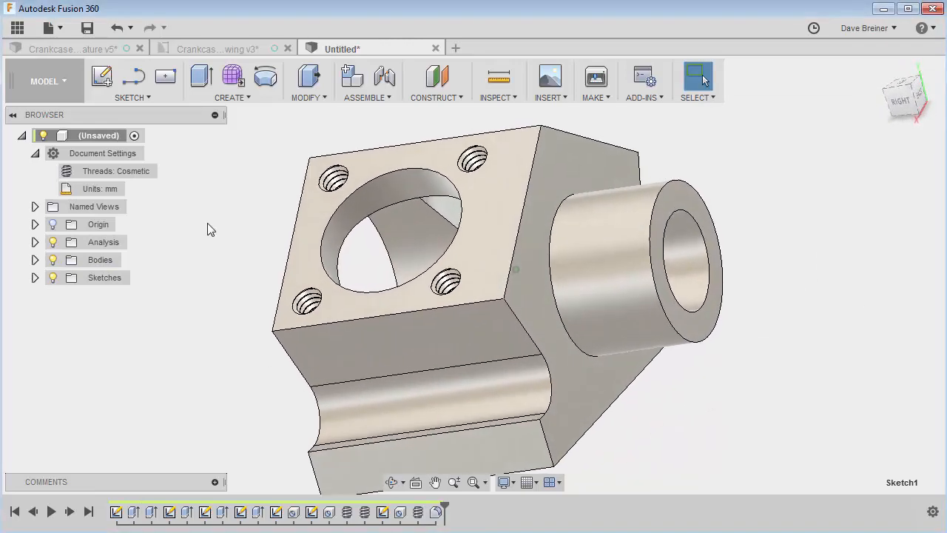
{"action": "key", "text": "s"}
{"action": "left_click", "coordinate": [242, 257]}
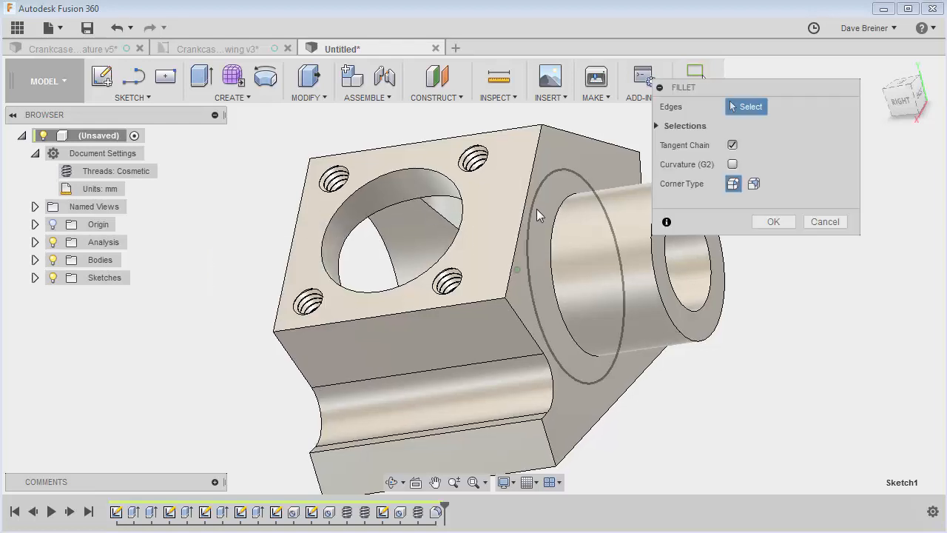
{"action": "left_click", "coordinate": [567, 219]}
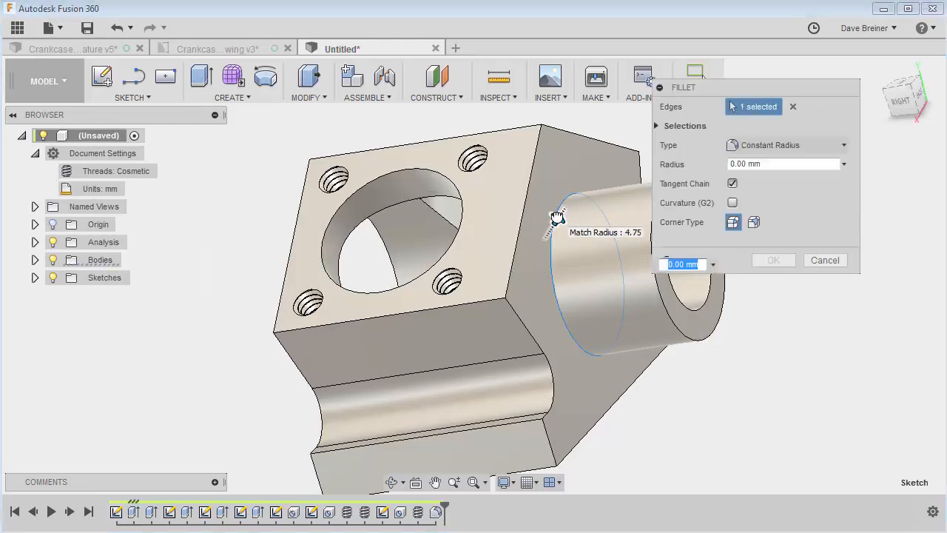
{"action": "left_click_drag", "start_coordinate": [560, 219], "coordinate": [585, 207]}
{"action": "key", "text": "Tab"}
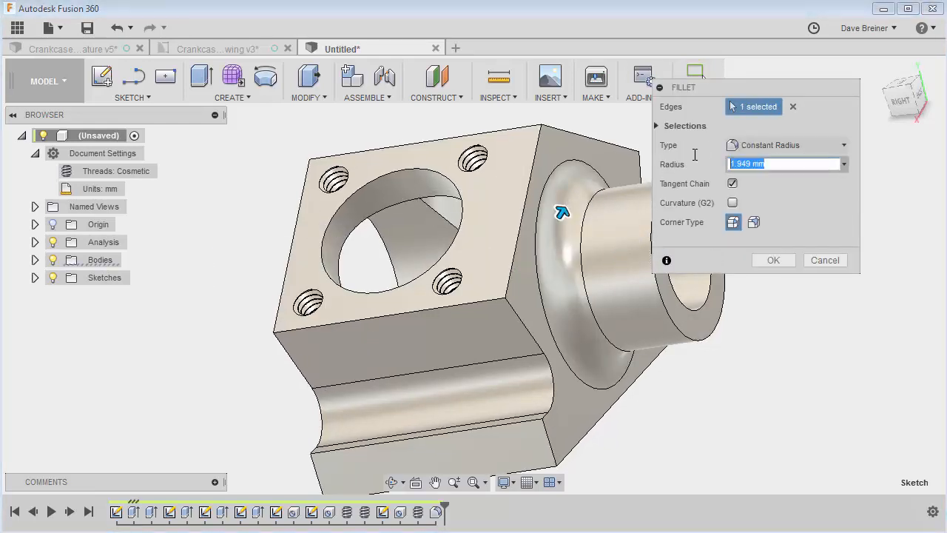
{"action": "type", "text": "1"}
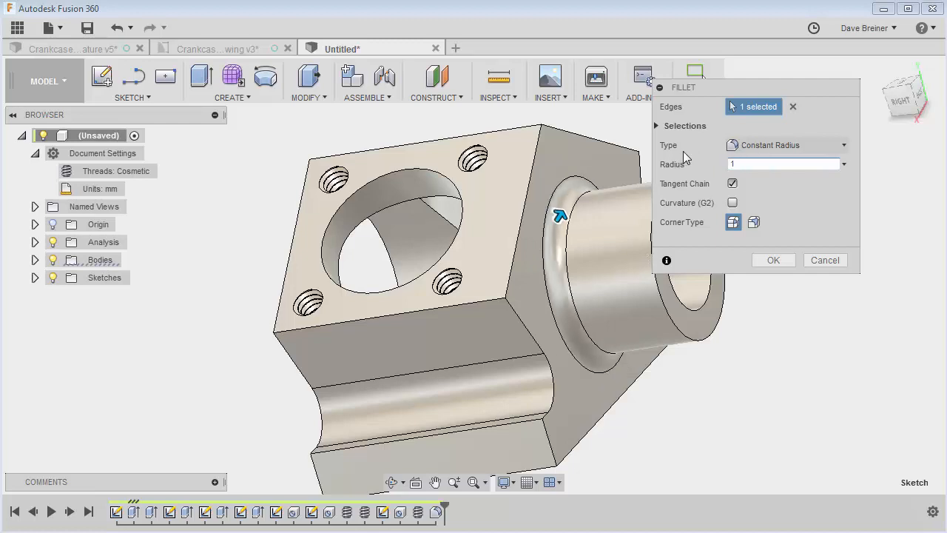
{"action": "left_click", "coordinate": [774, 261]}
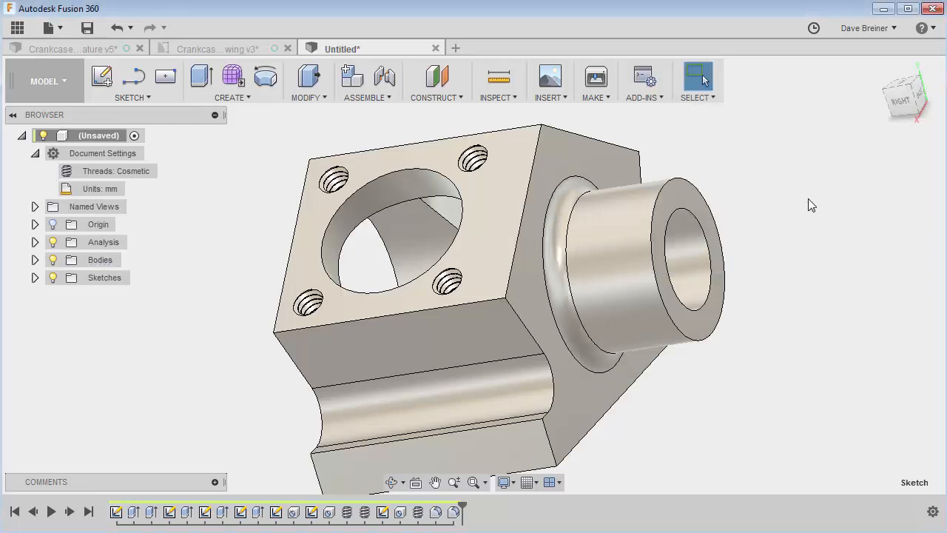
{"action": "left_click", "coordinate": [94, 50]}
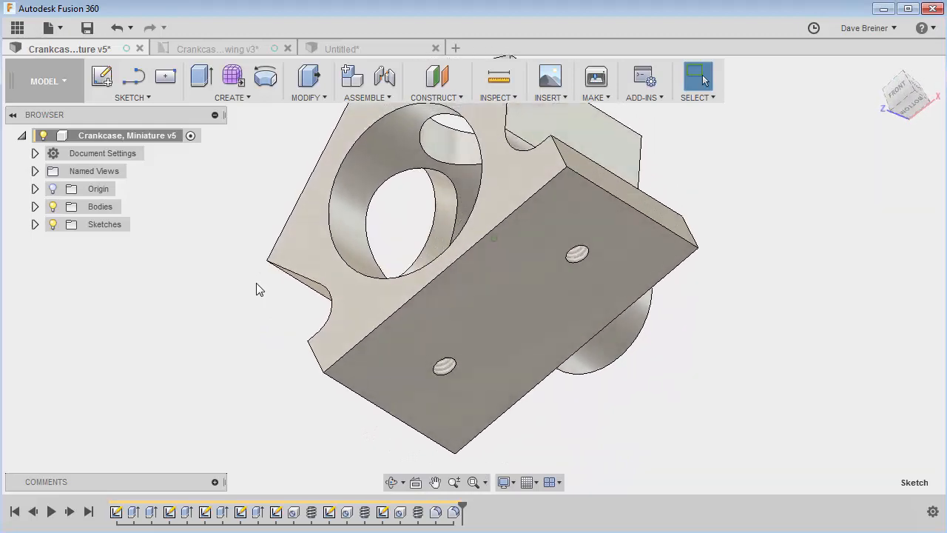
{"action": "left_click", "coordinate": [372, 50]}
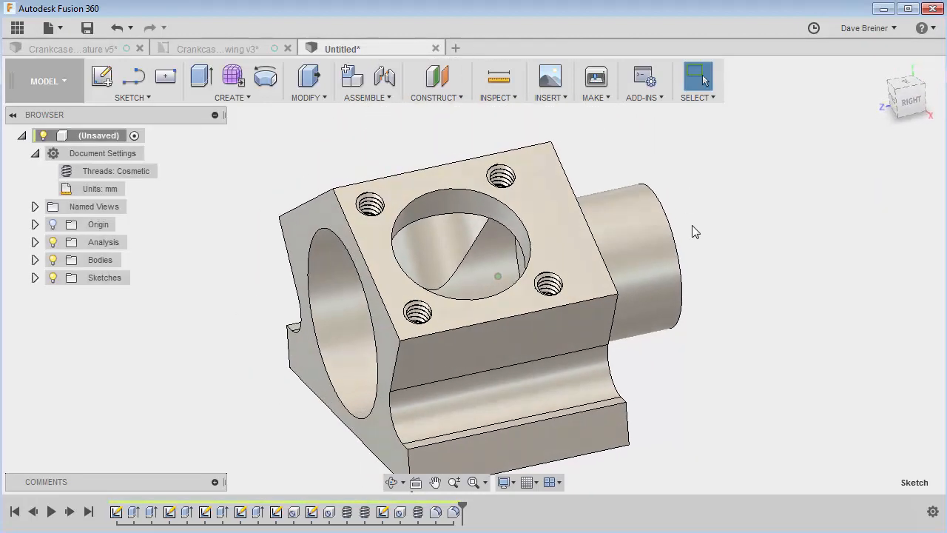